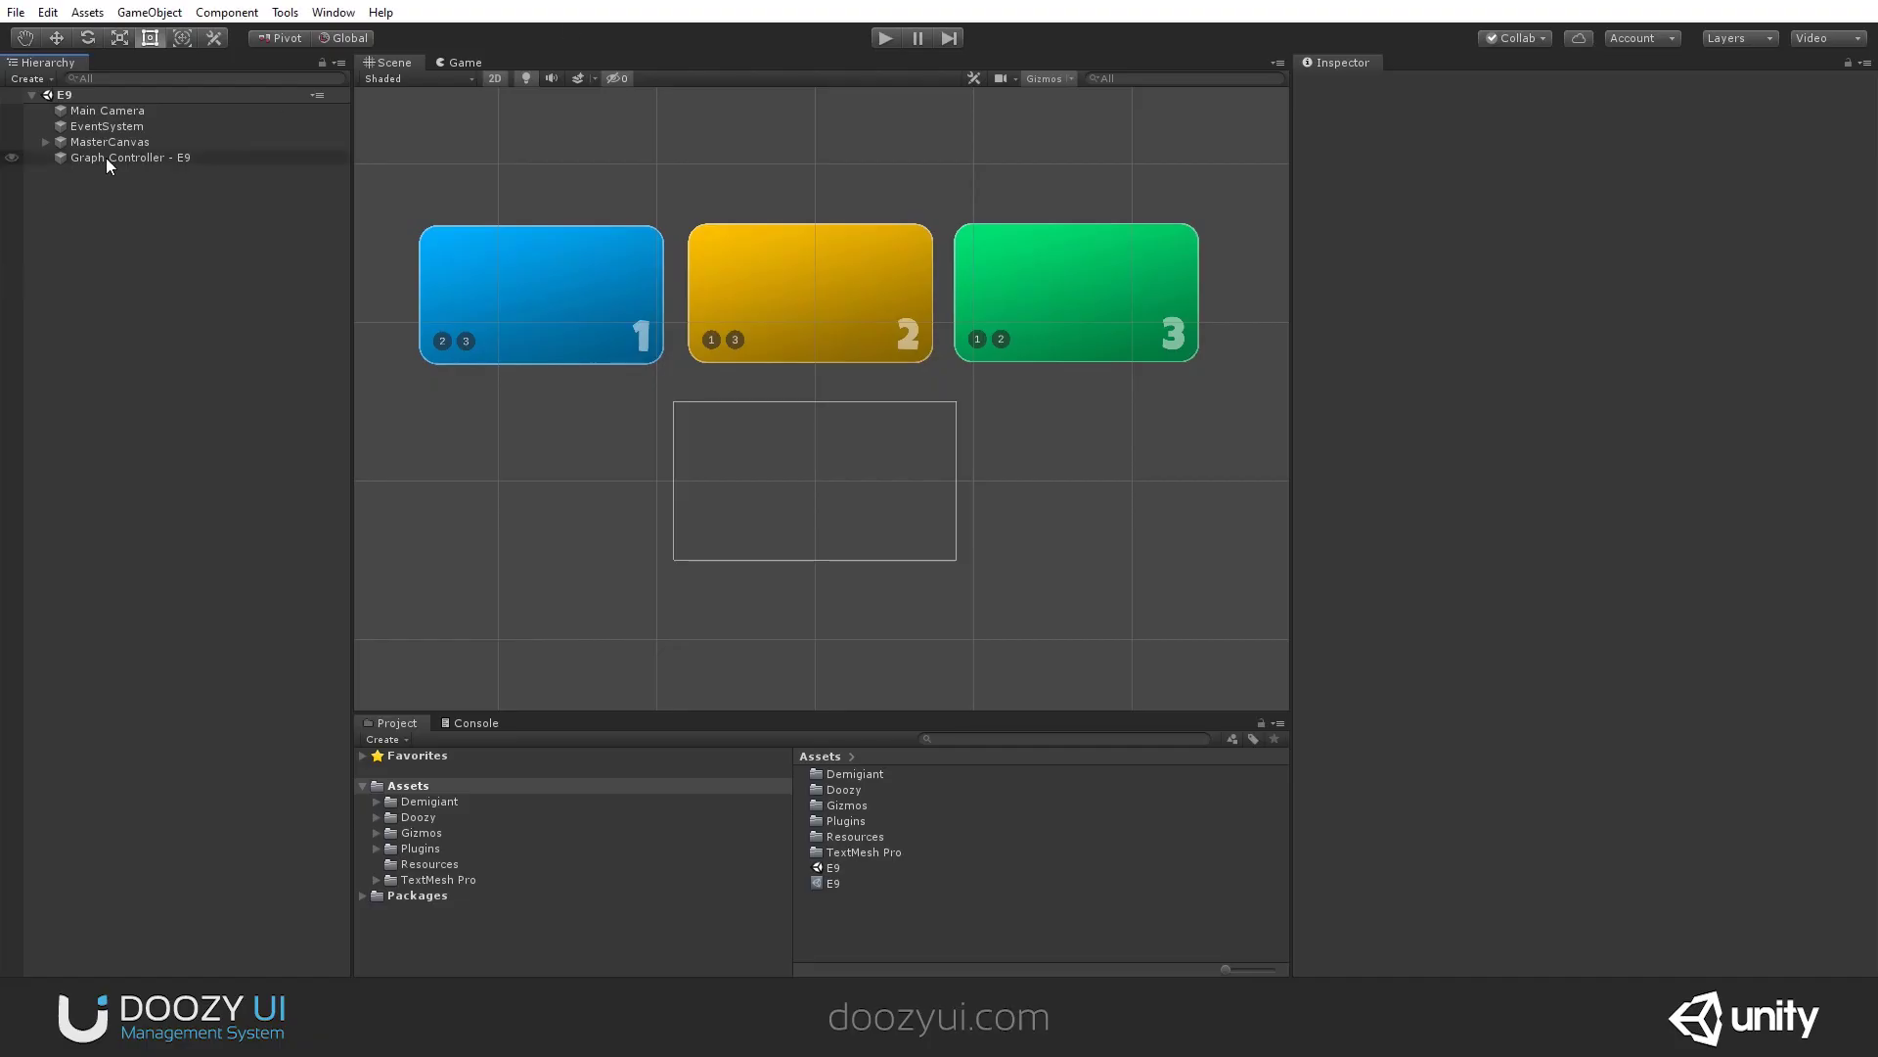
Step: Assign the E9 graph to Graph Controller - E9's Graph Model and open it in Nody
left_click(107, 157)
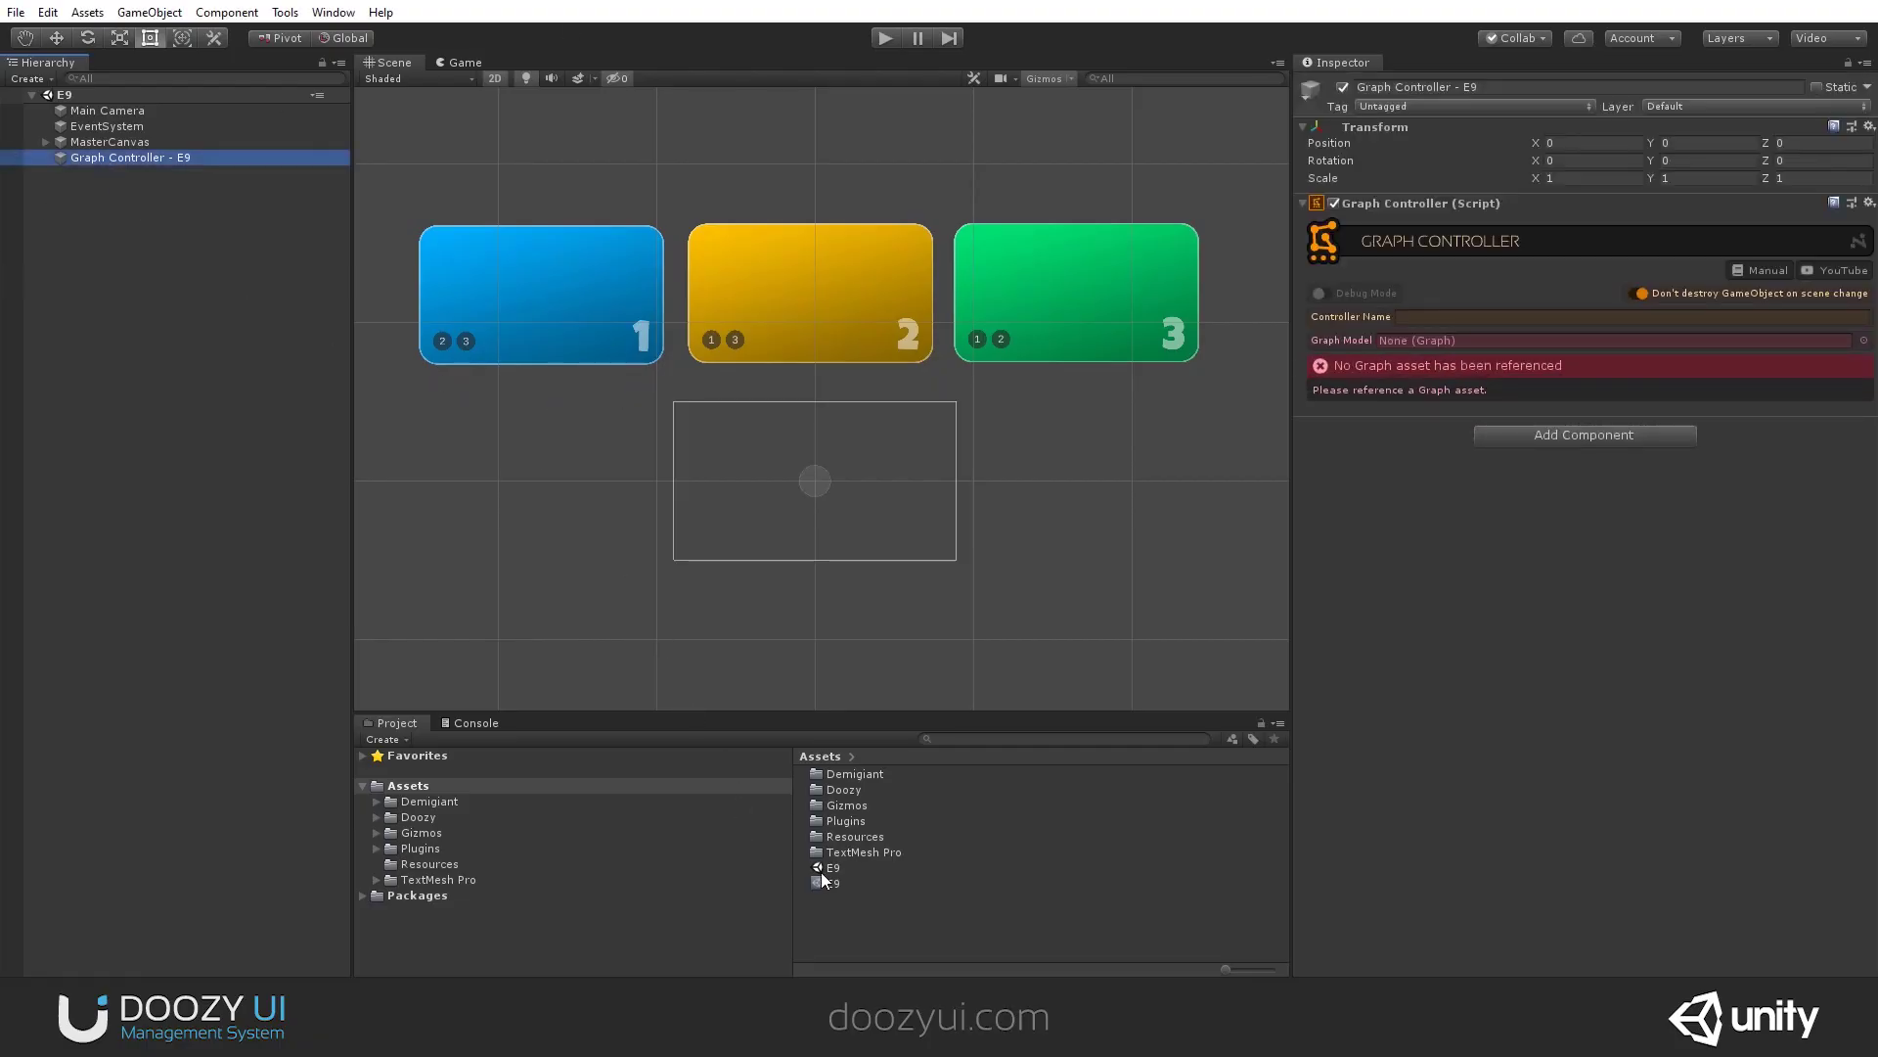
left_click_drag(824, 877, 1467, 340)
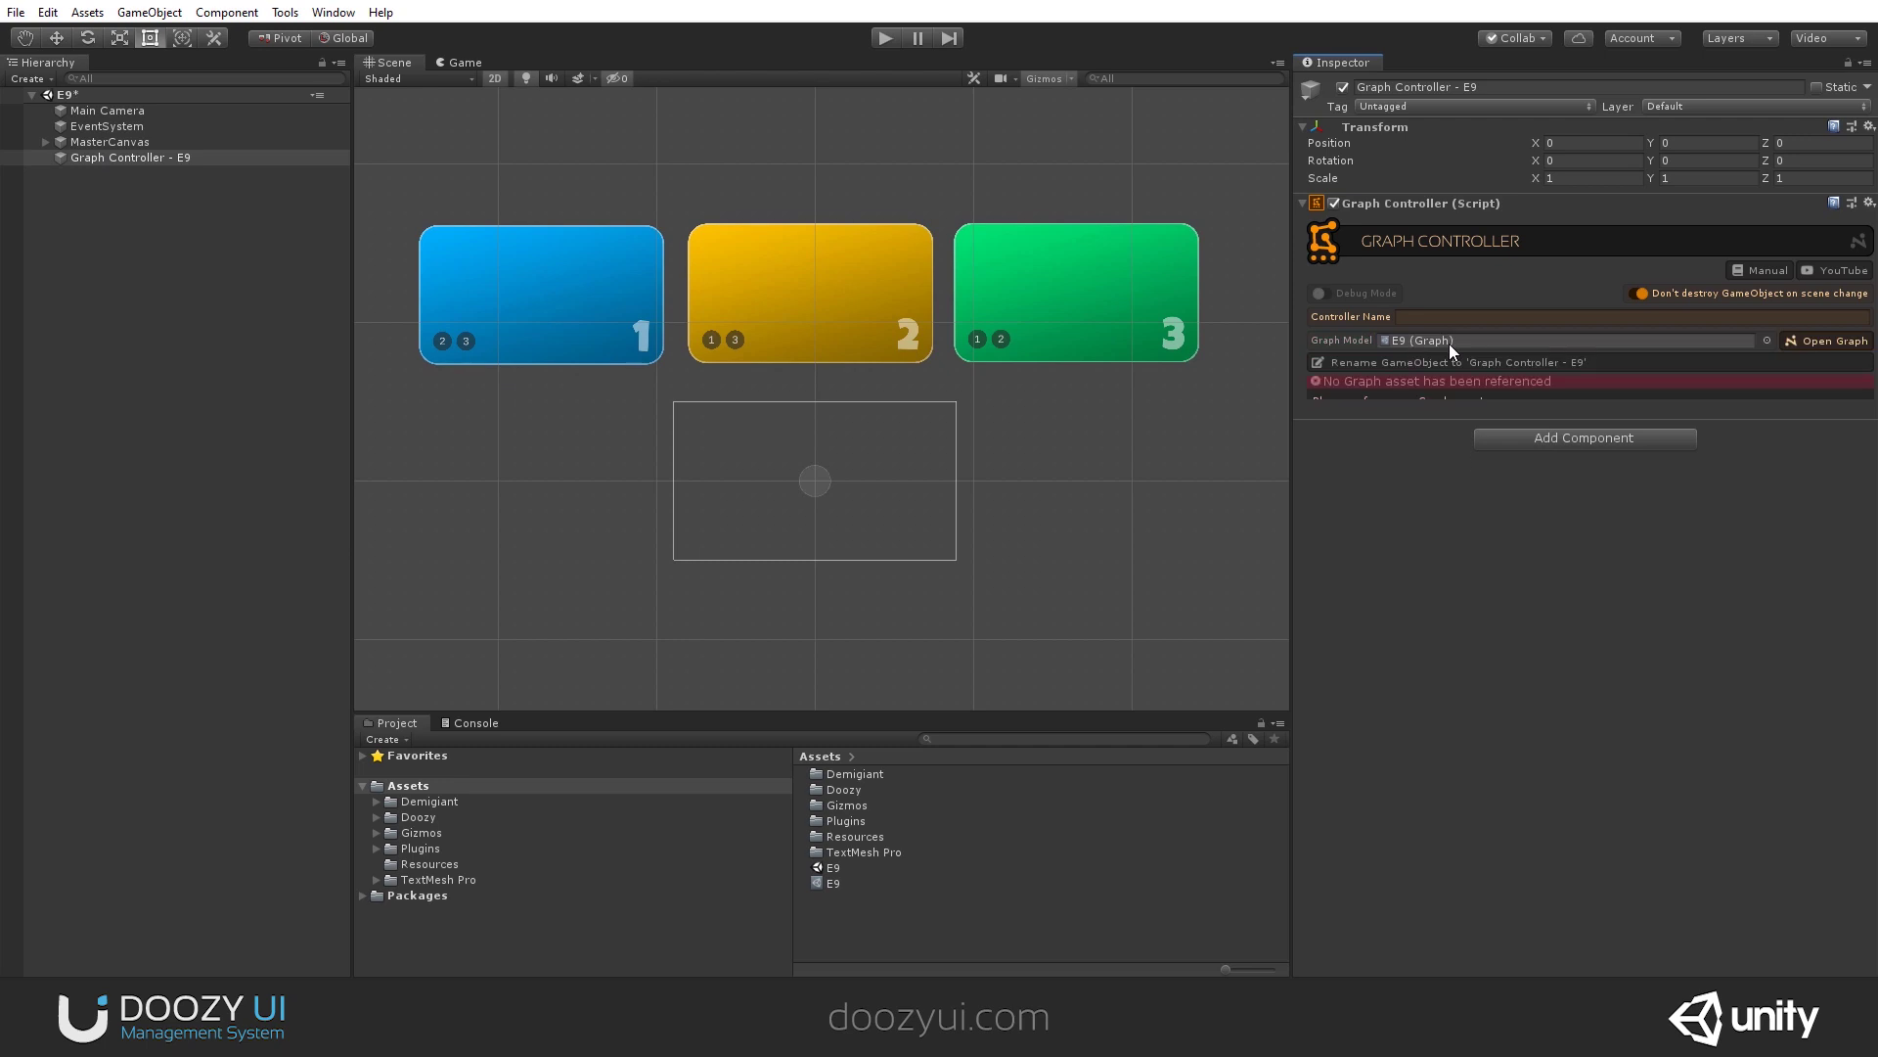
left_click(1831, 341)
left_click_drag(930, 170, 919, 308)
Step: Inspect View - Two and View - Three under MasterCanvas, then enter Play mode
left_click(45, 142)
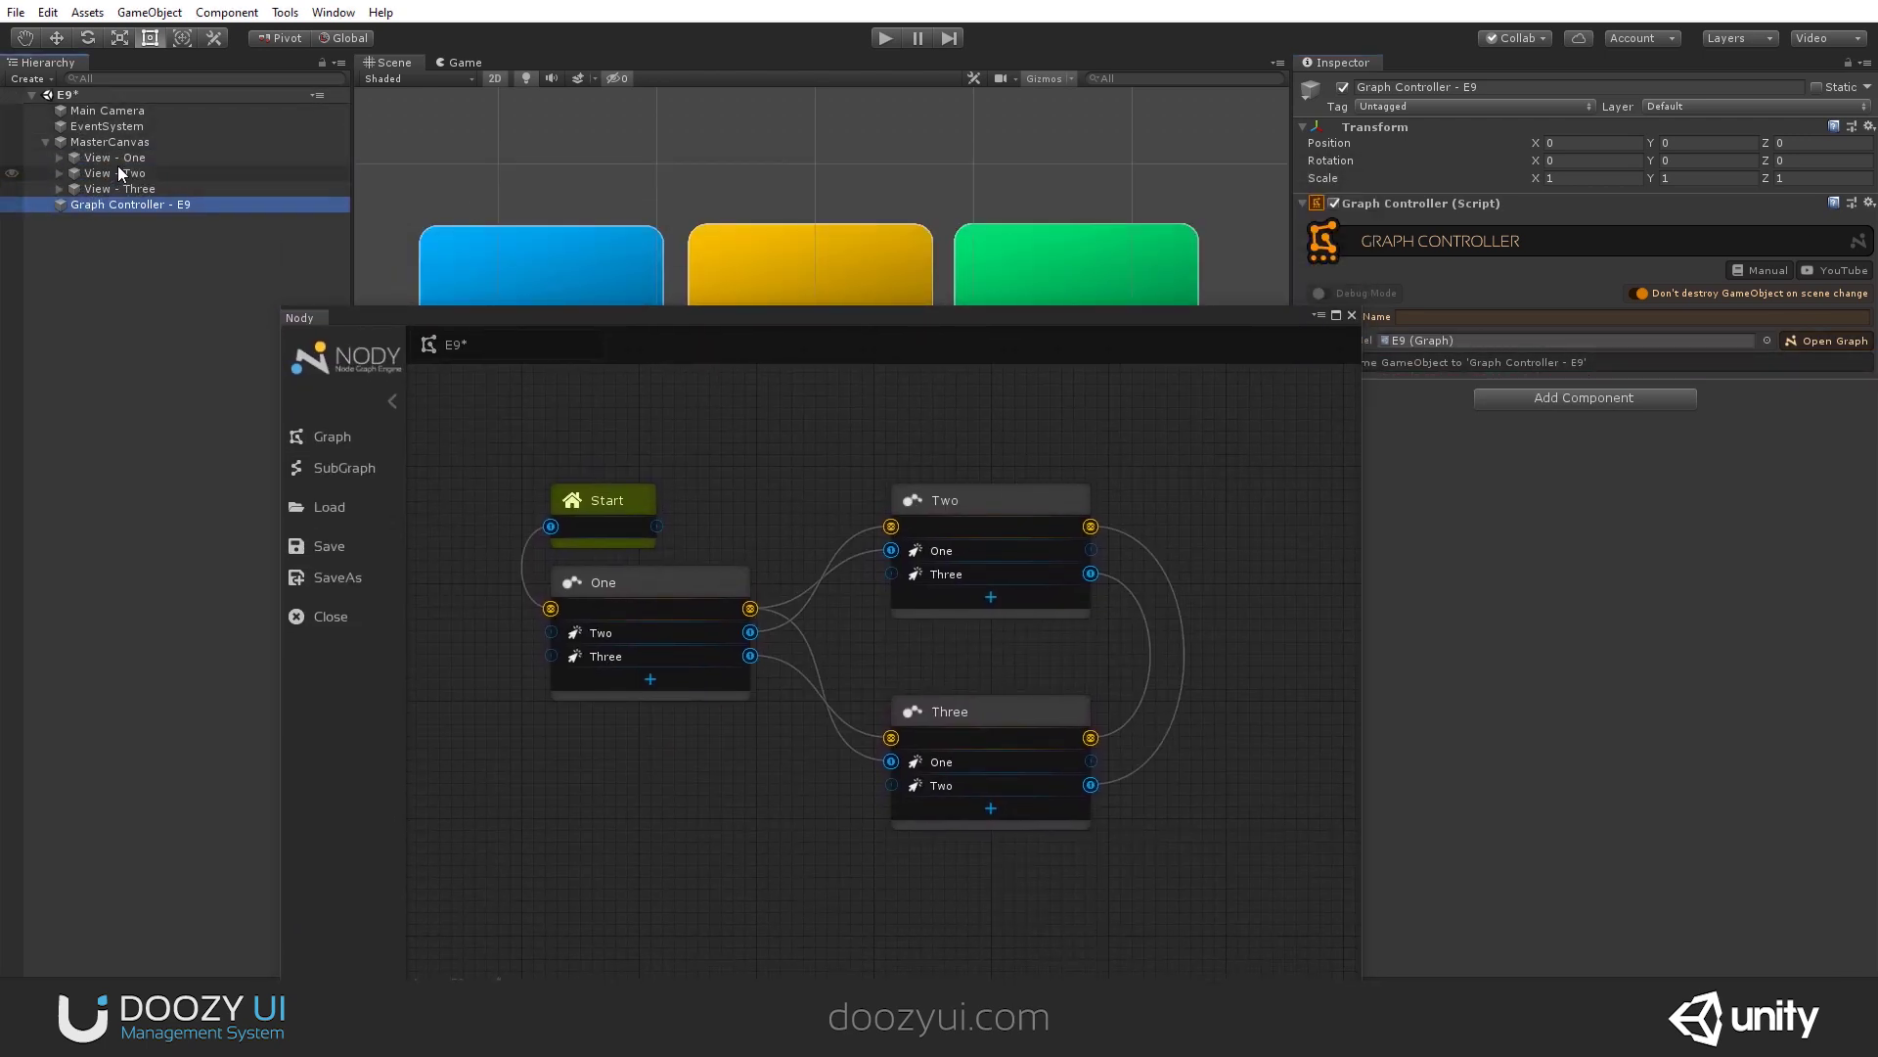
left_click(120, 173)
left_click(119, 185)
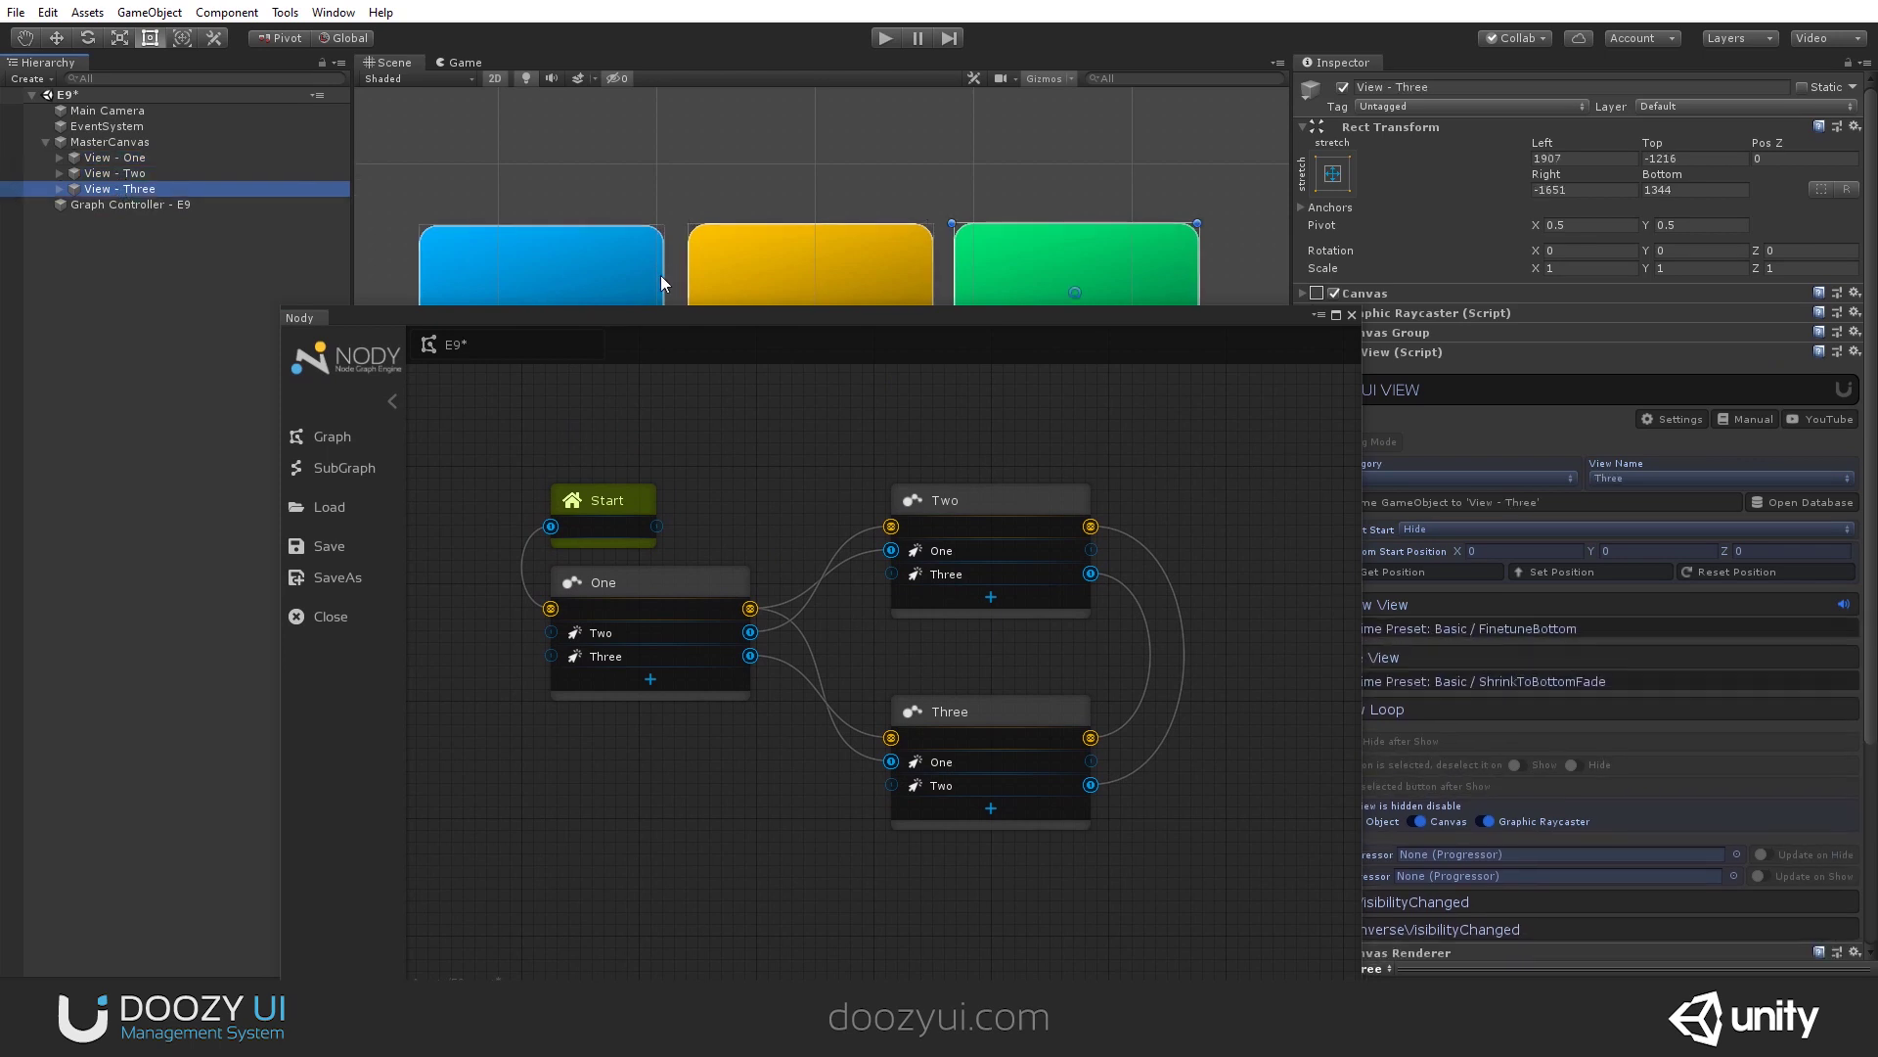
left_click_drag(685, 311, 655, 262)
left_click(885, 37)
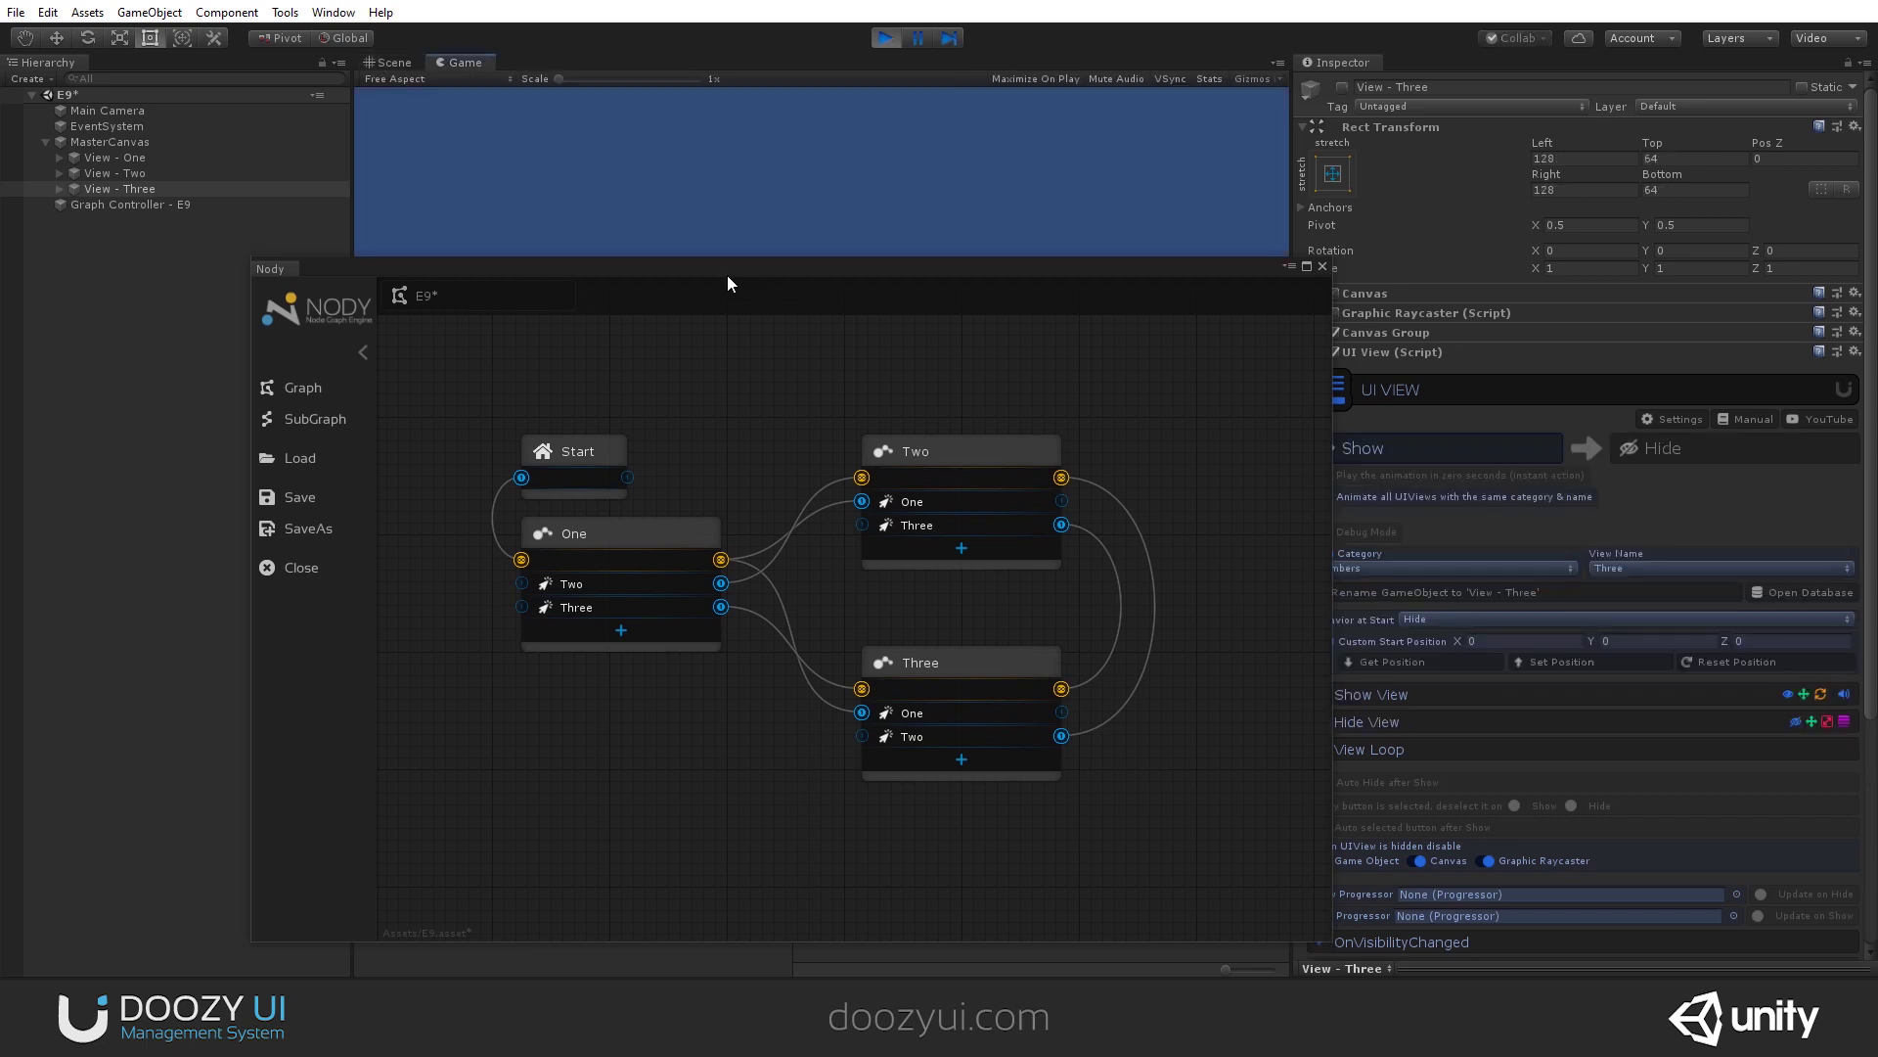
Step: Expose the Game view and switch the running game from view 1 to 2, 3, and back to 1
left_click_drag(708, 255, 701, 501)
left_click_drag(1024, 505, 1012, 902)
left_click_drag(888, 722, 893, 539)
left_click_drag(662, 906, 683, 520)
left_click(487, 448)
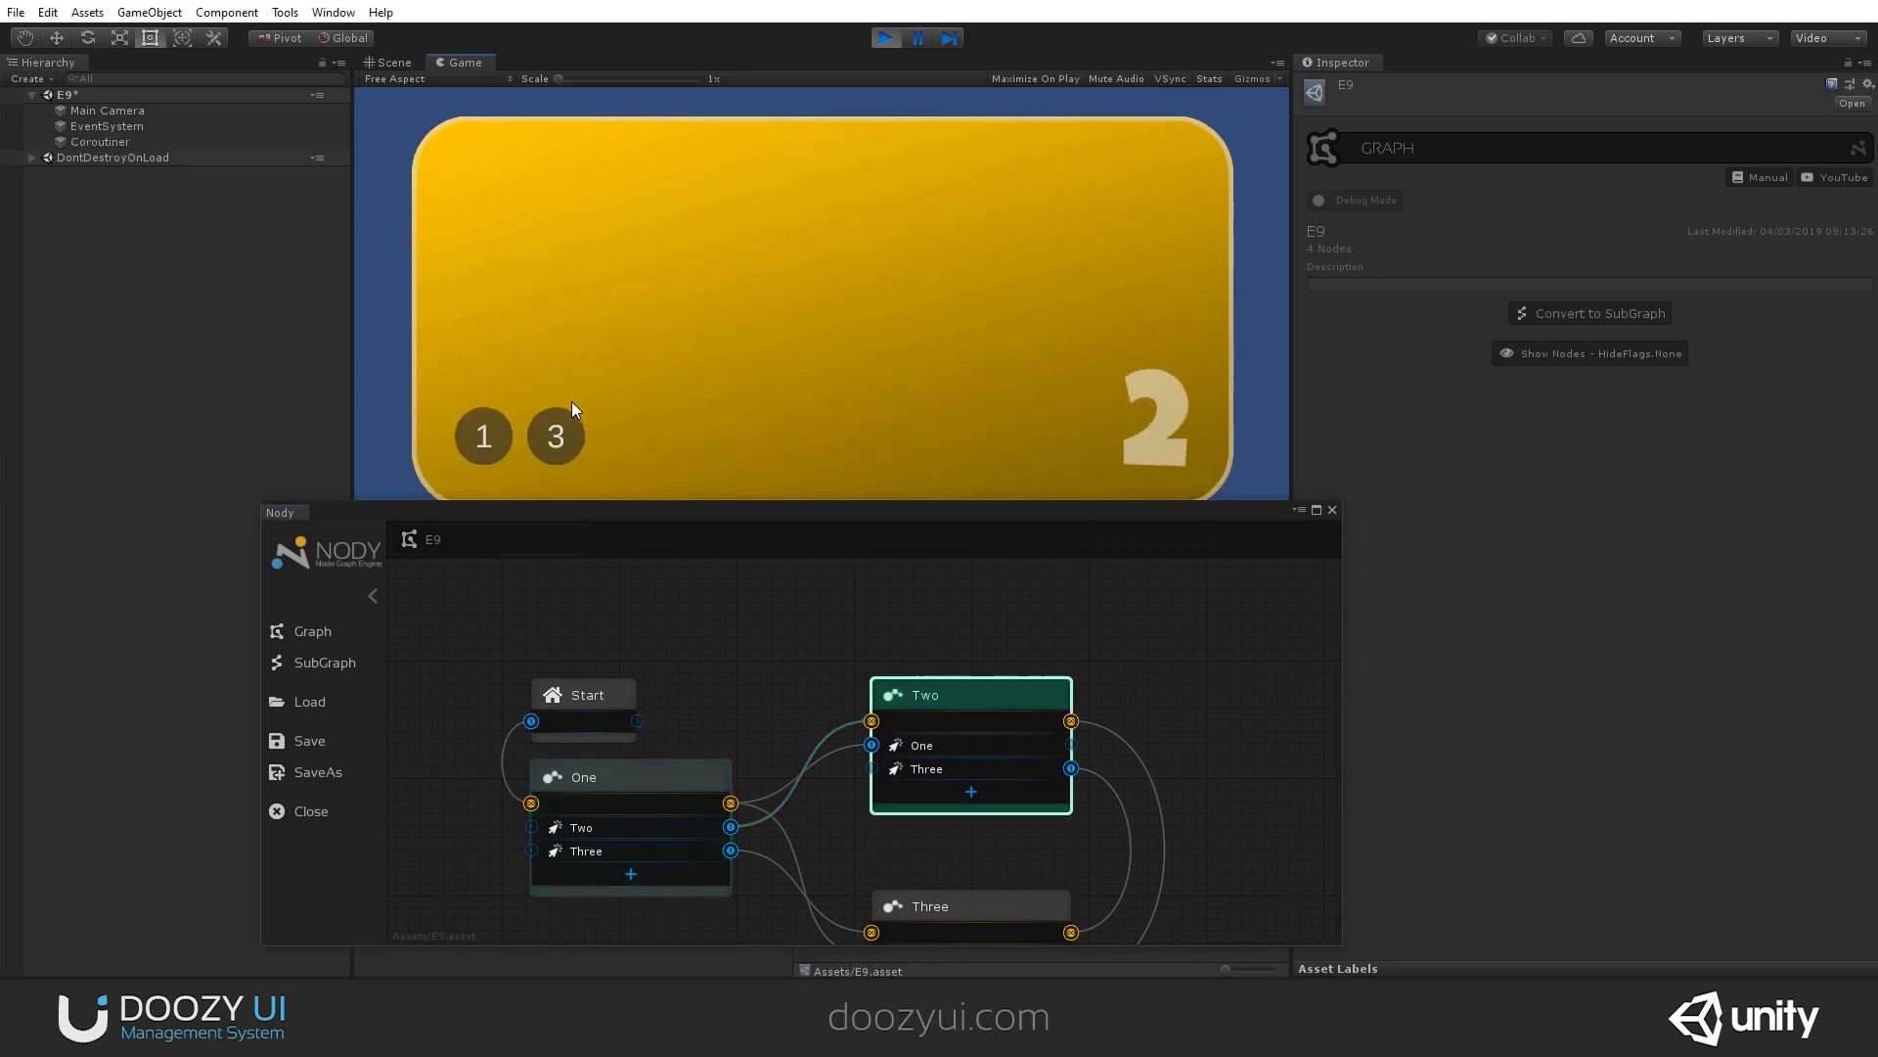
left_click(567, 448)
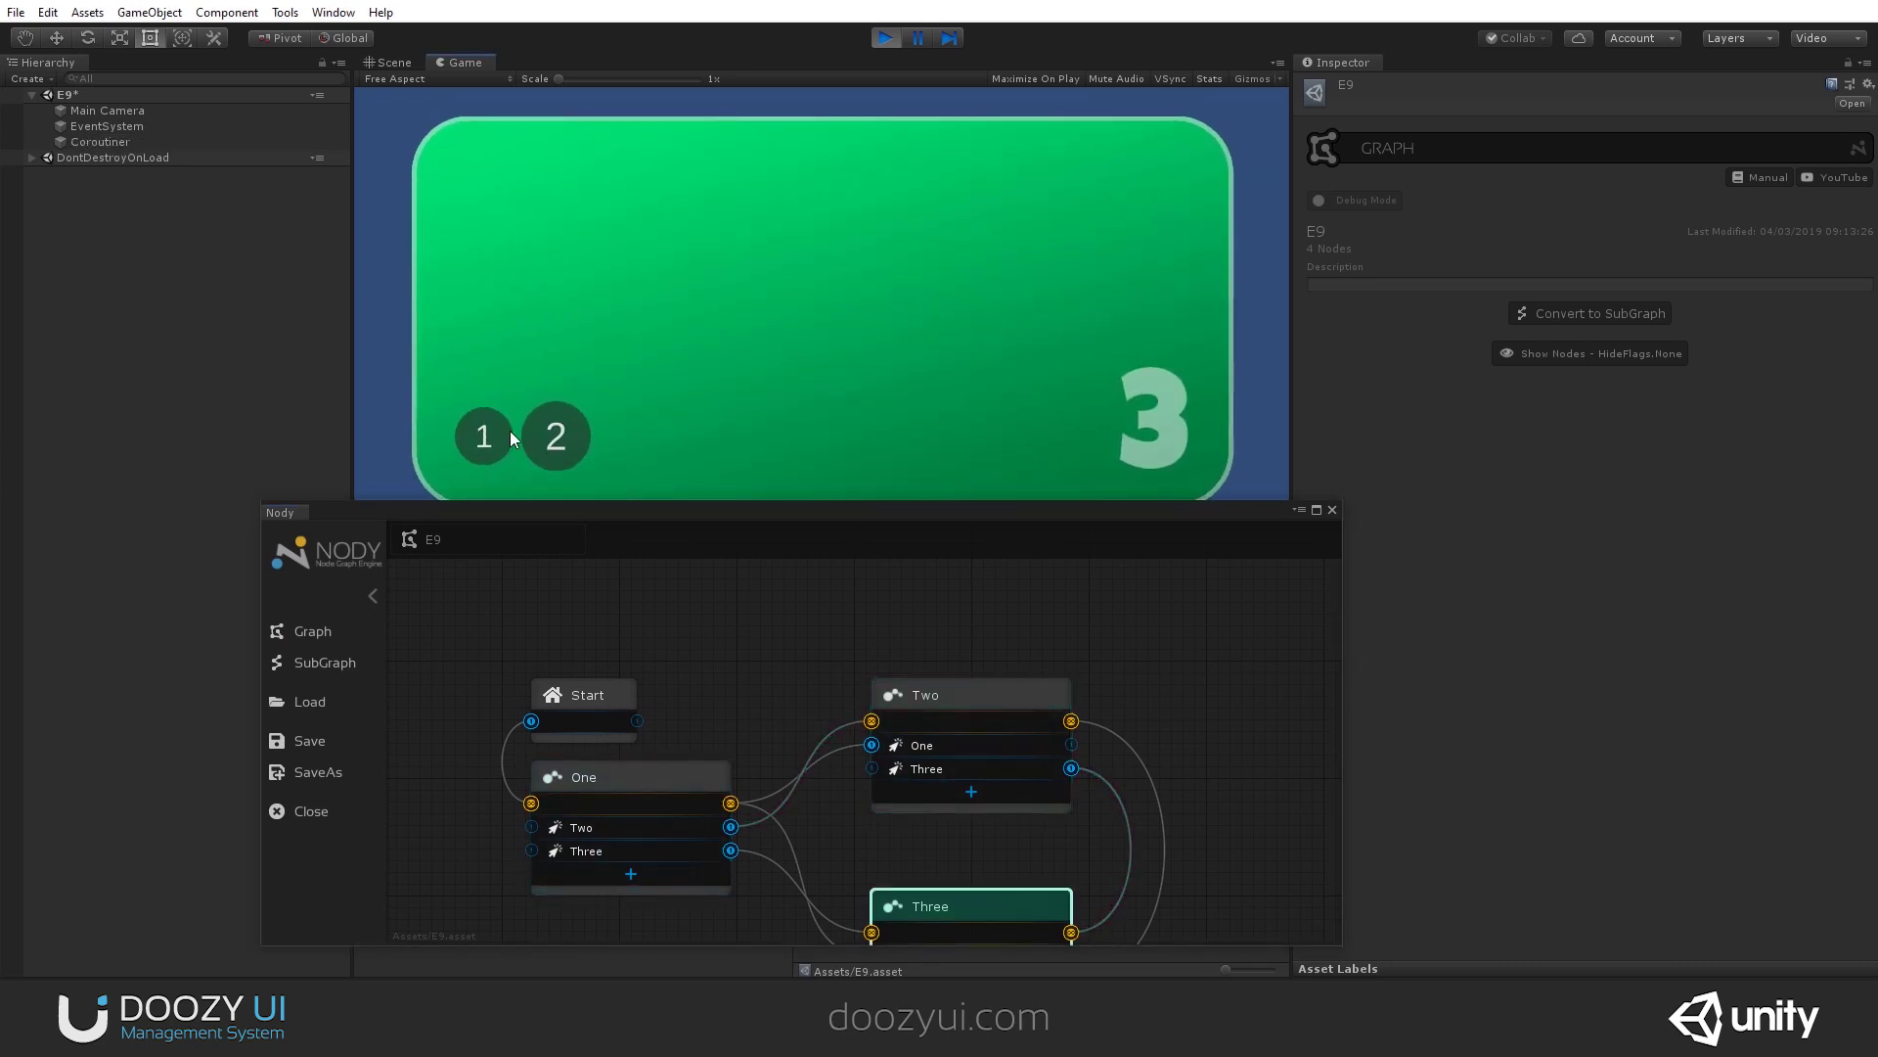
left_click(511, 431)
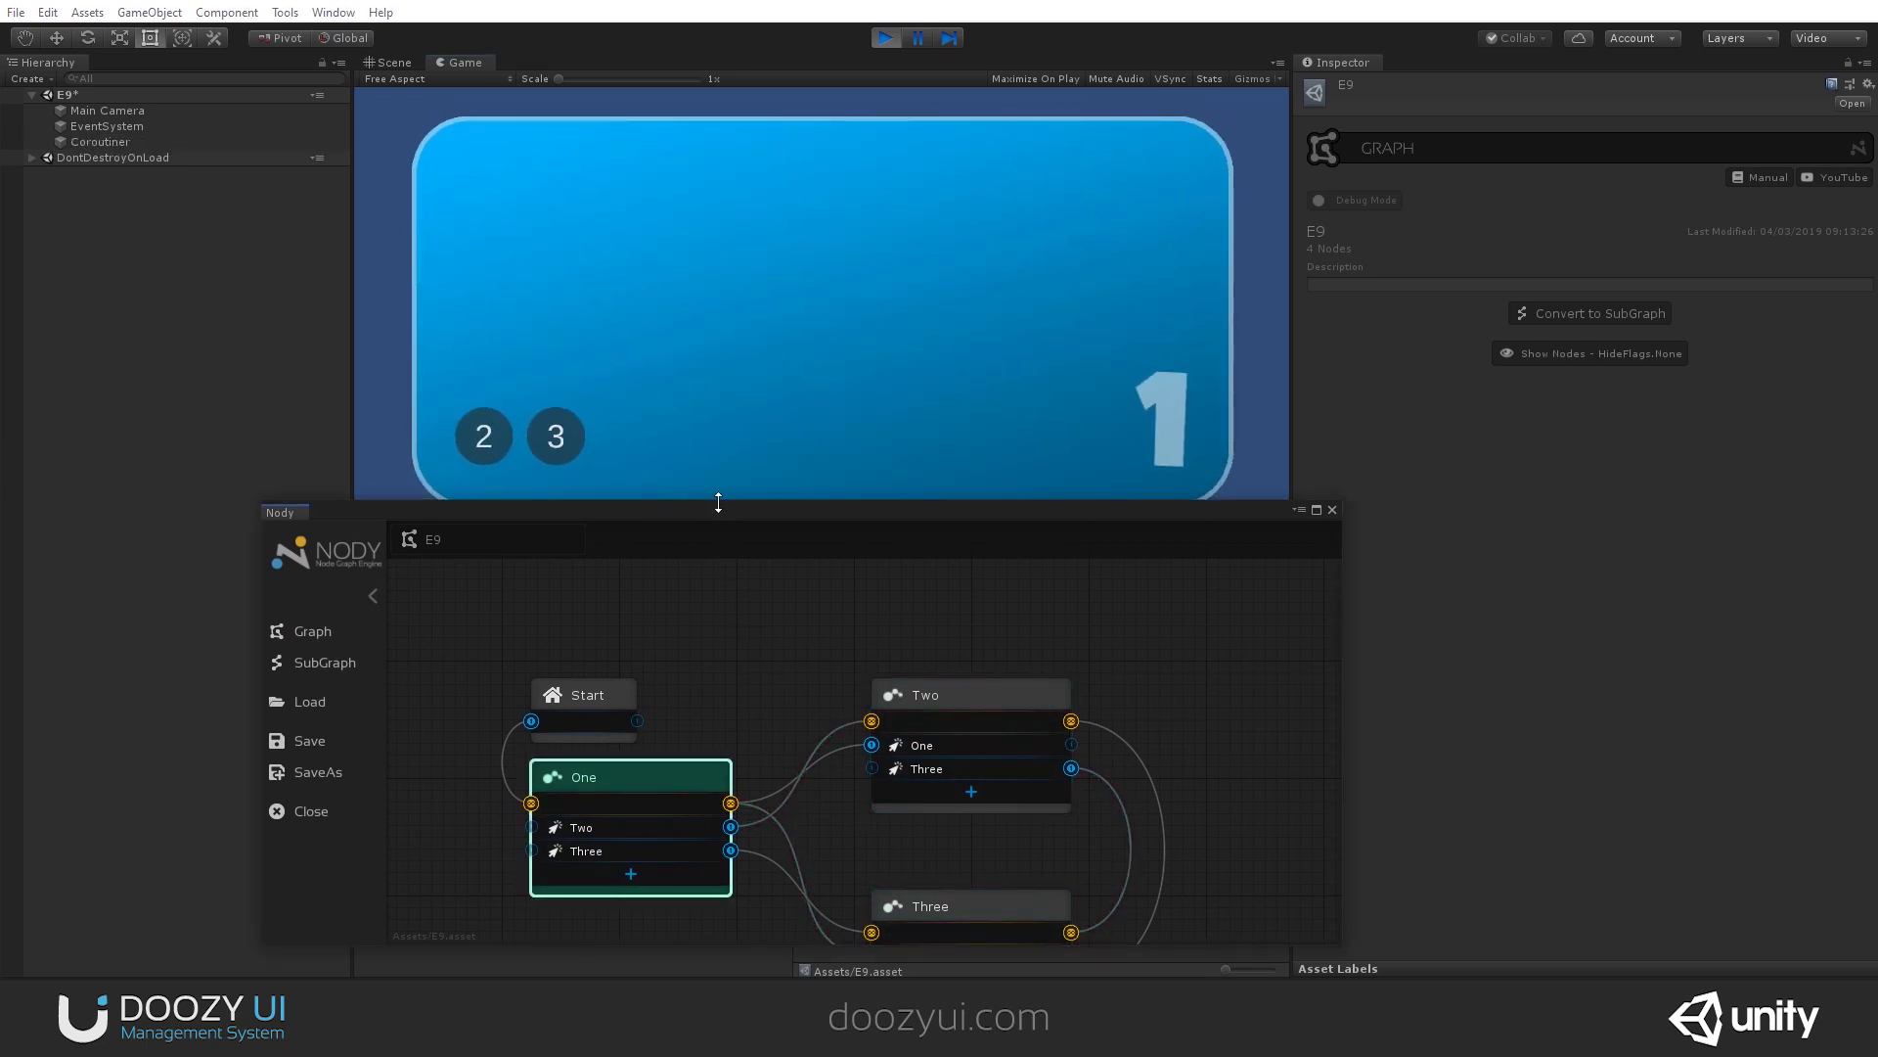
left_click_drag(718, 502, 749, 125)
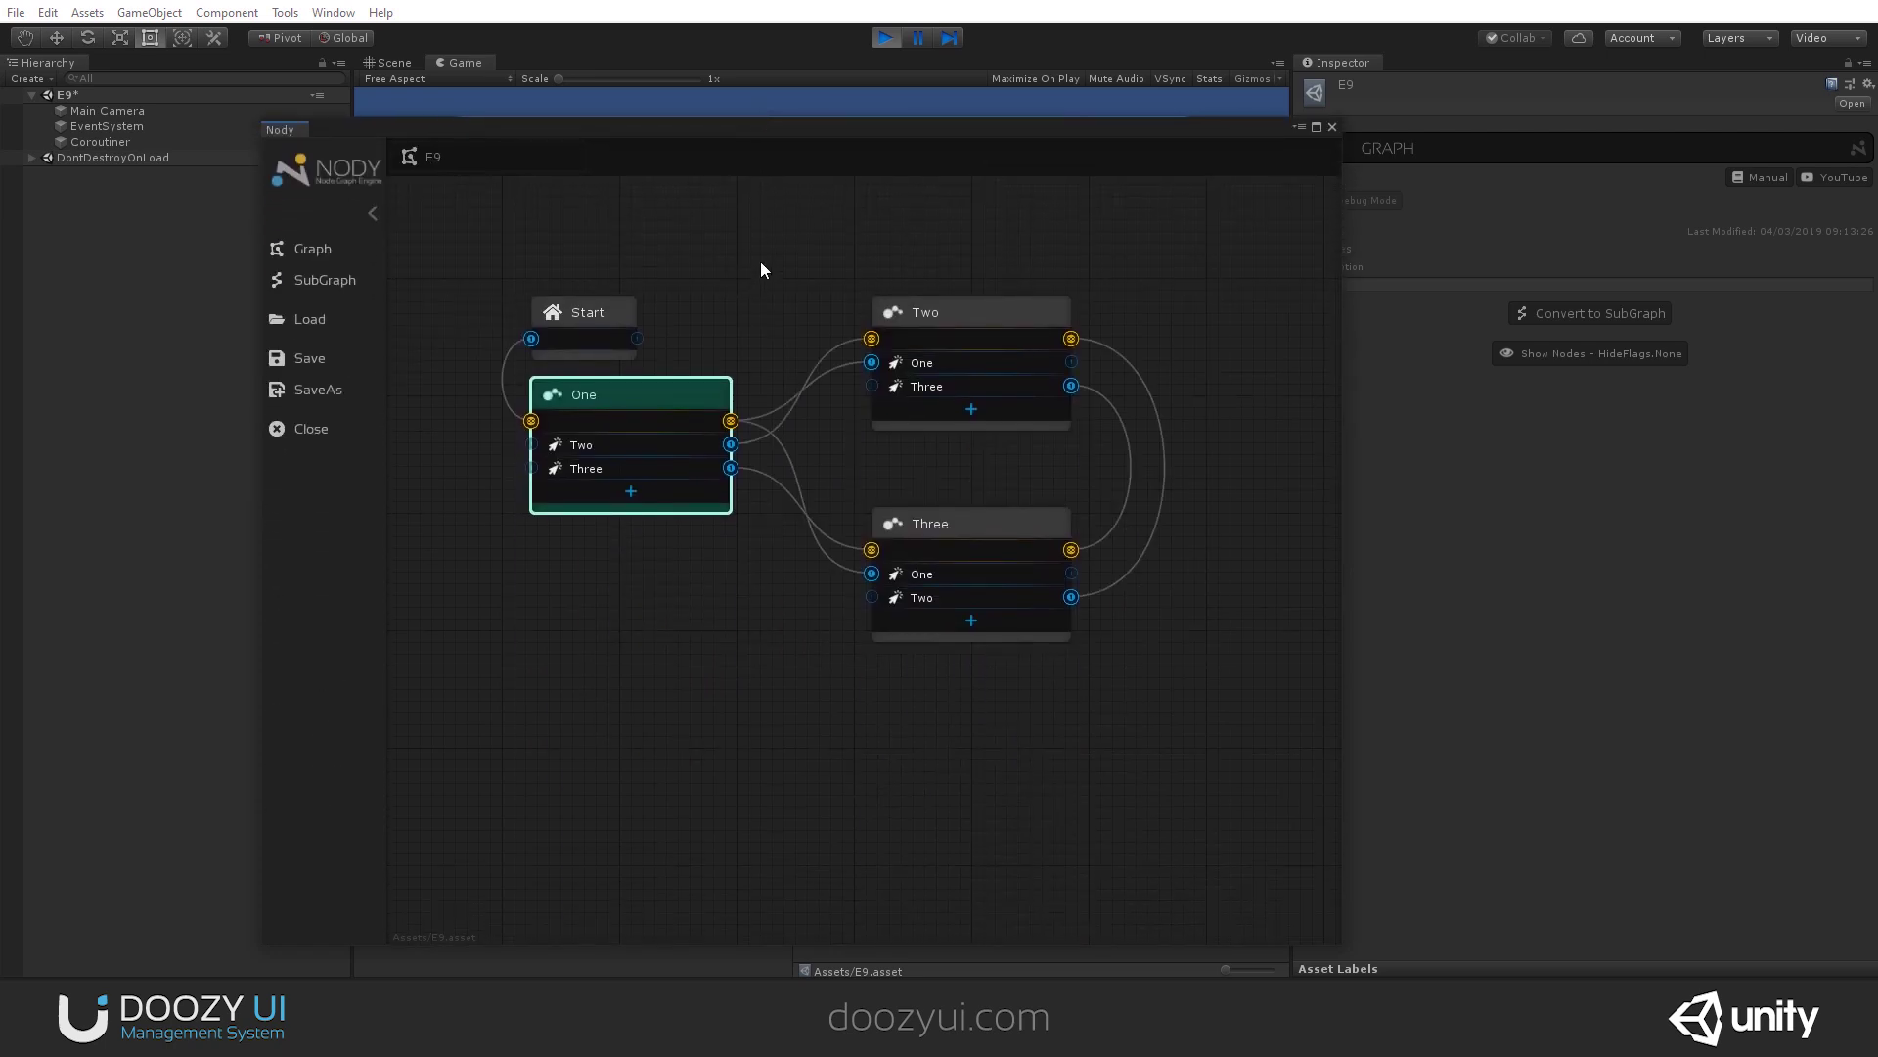
Step: Create a Game Event node, Send Game Events, and place it just below node One
right_click(678, 566)
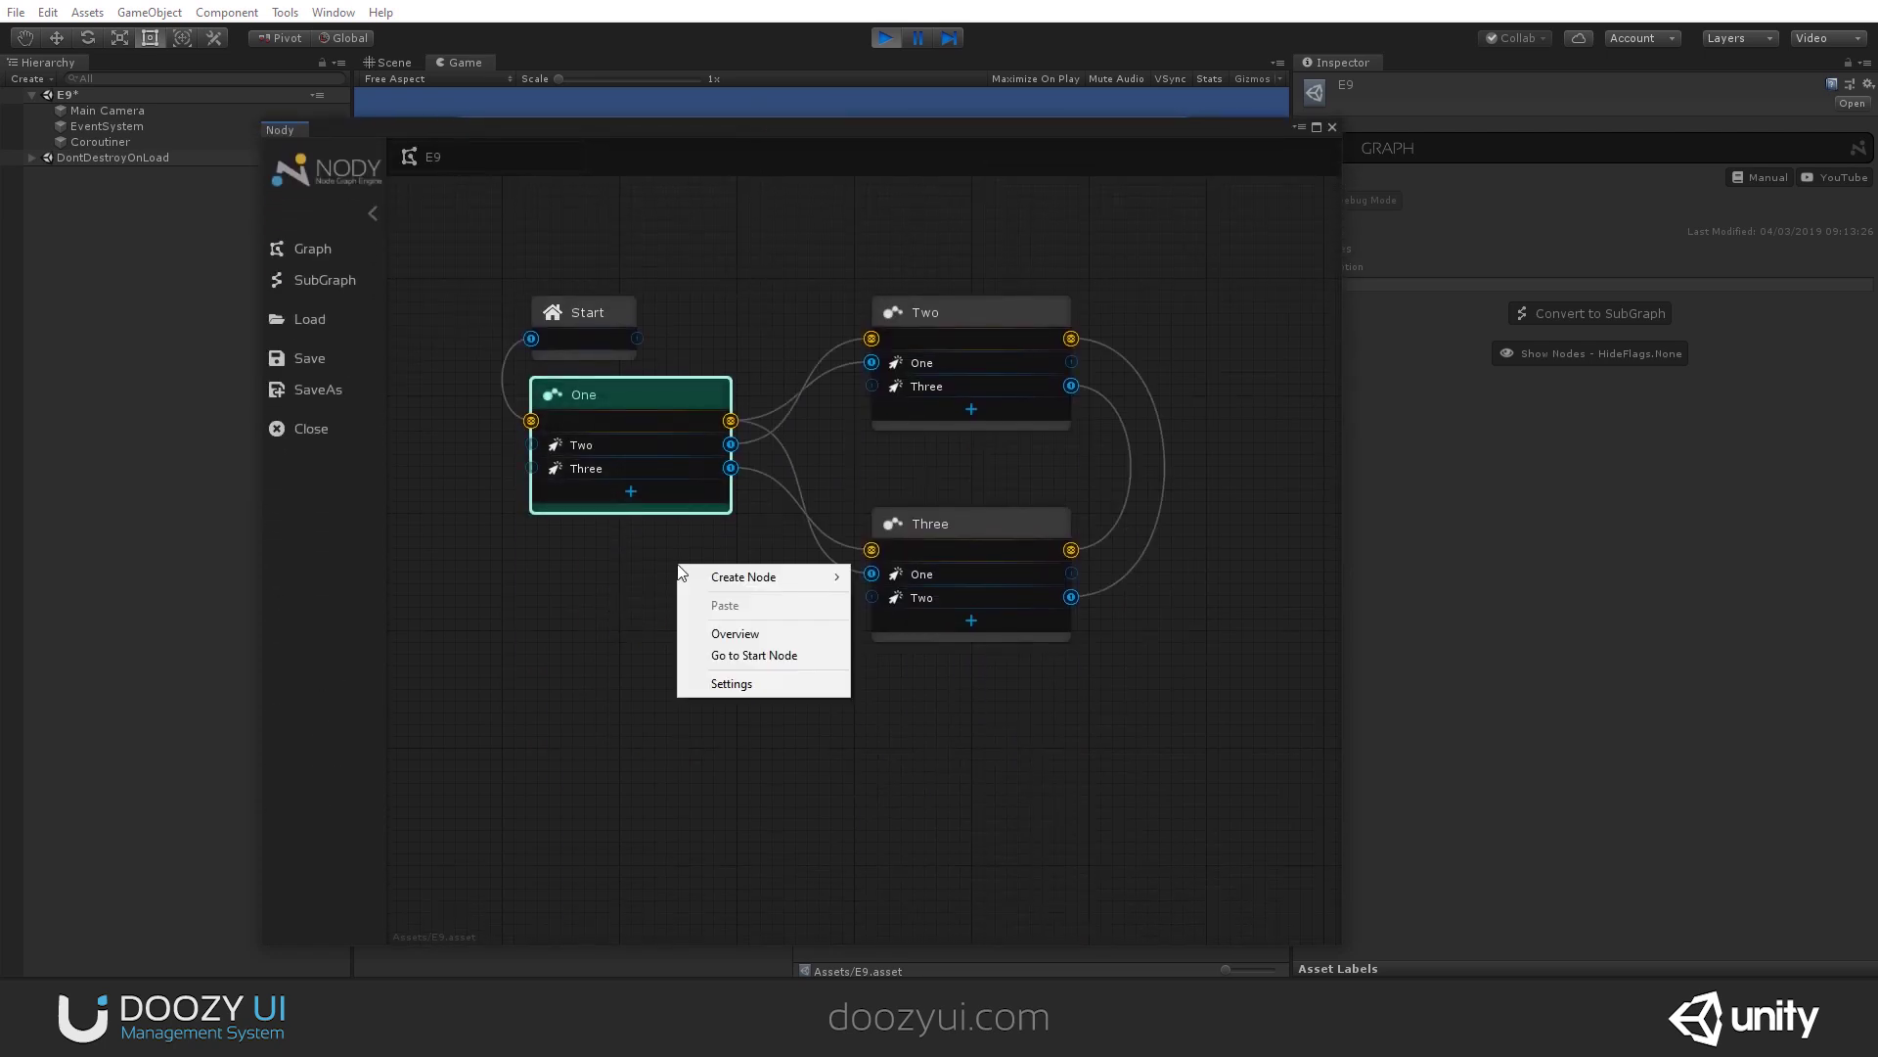
mouse_move(708, 575)
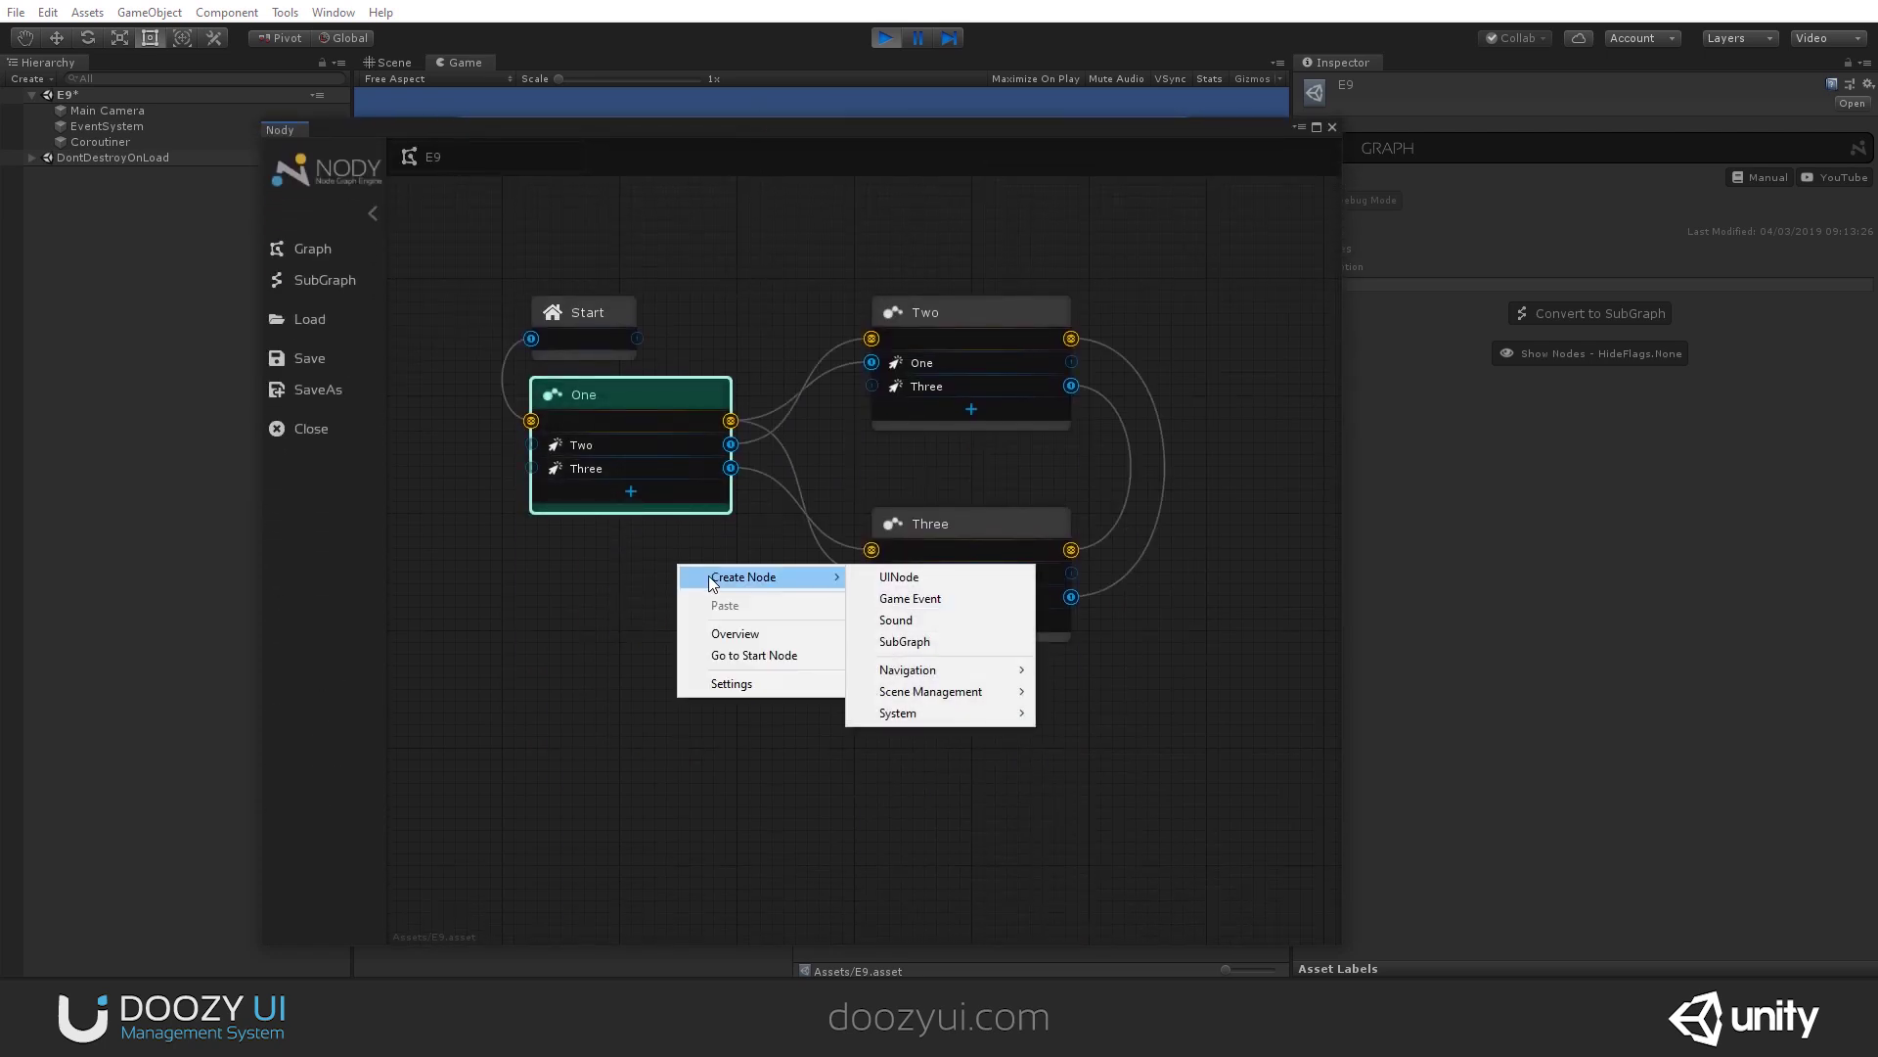
left_click(955, 599)
left_click_drag(689, 573, 686, 644)
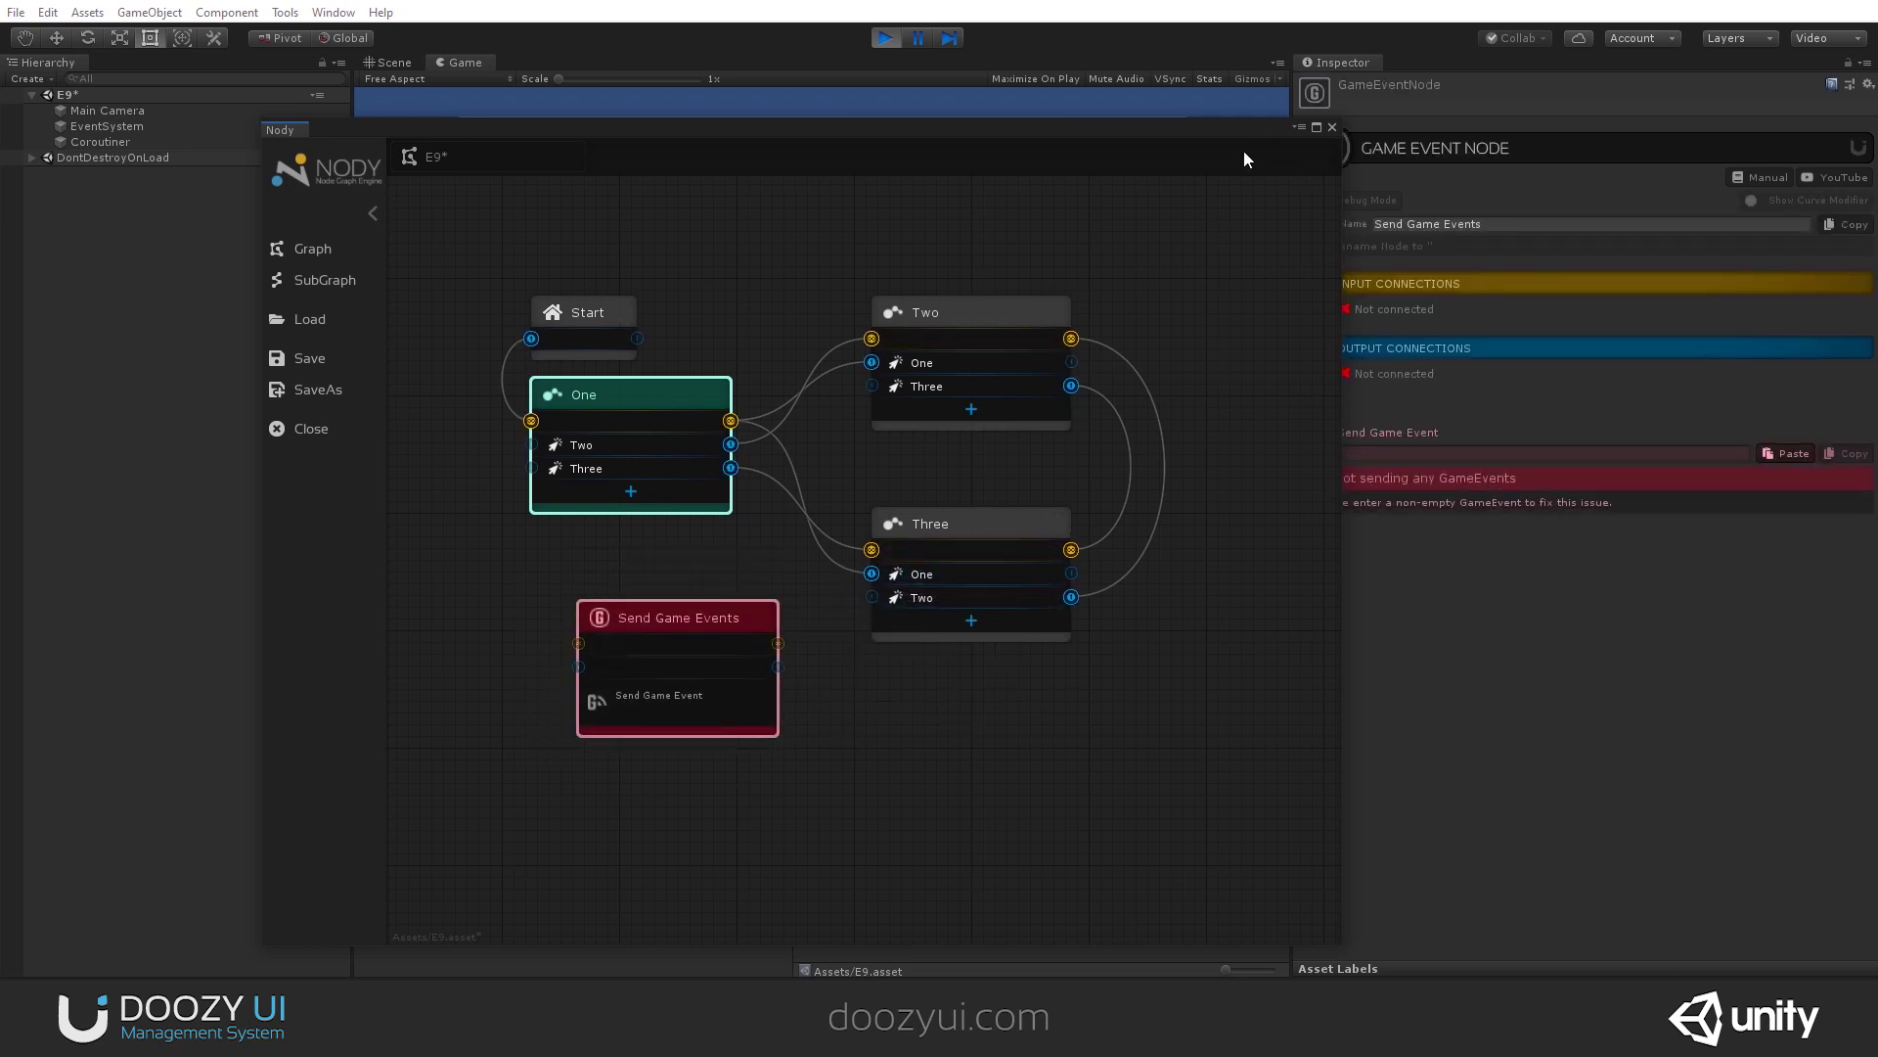
mouse_move(1197, 137)
left_mouse_down()
mouse_move(1072, 114)
mouse_move(1223, 132)
left_mouse_up()
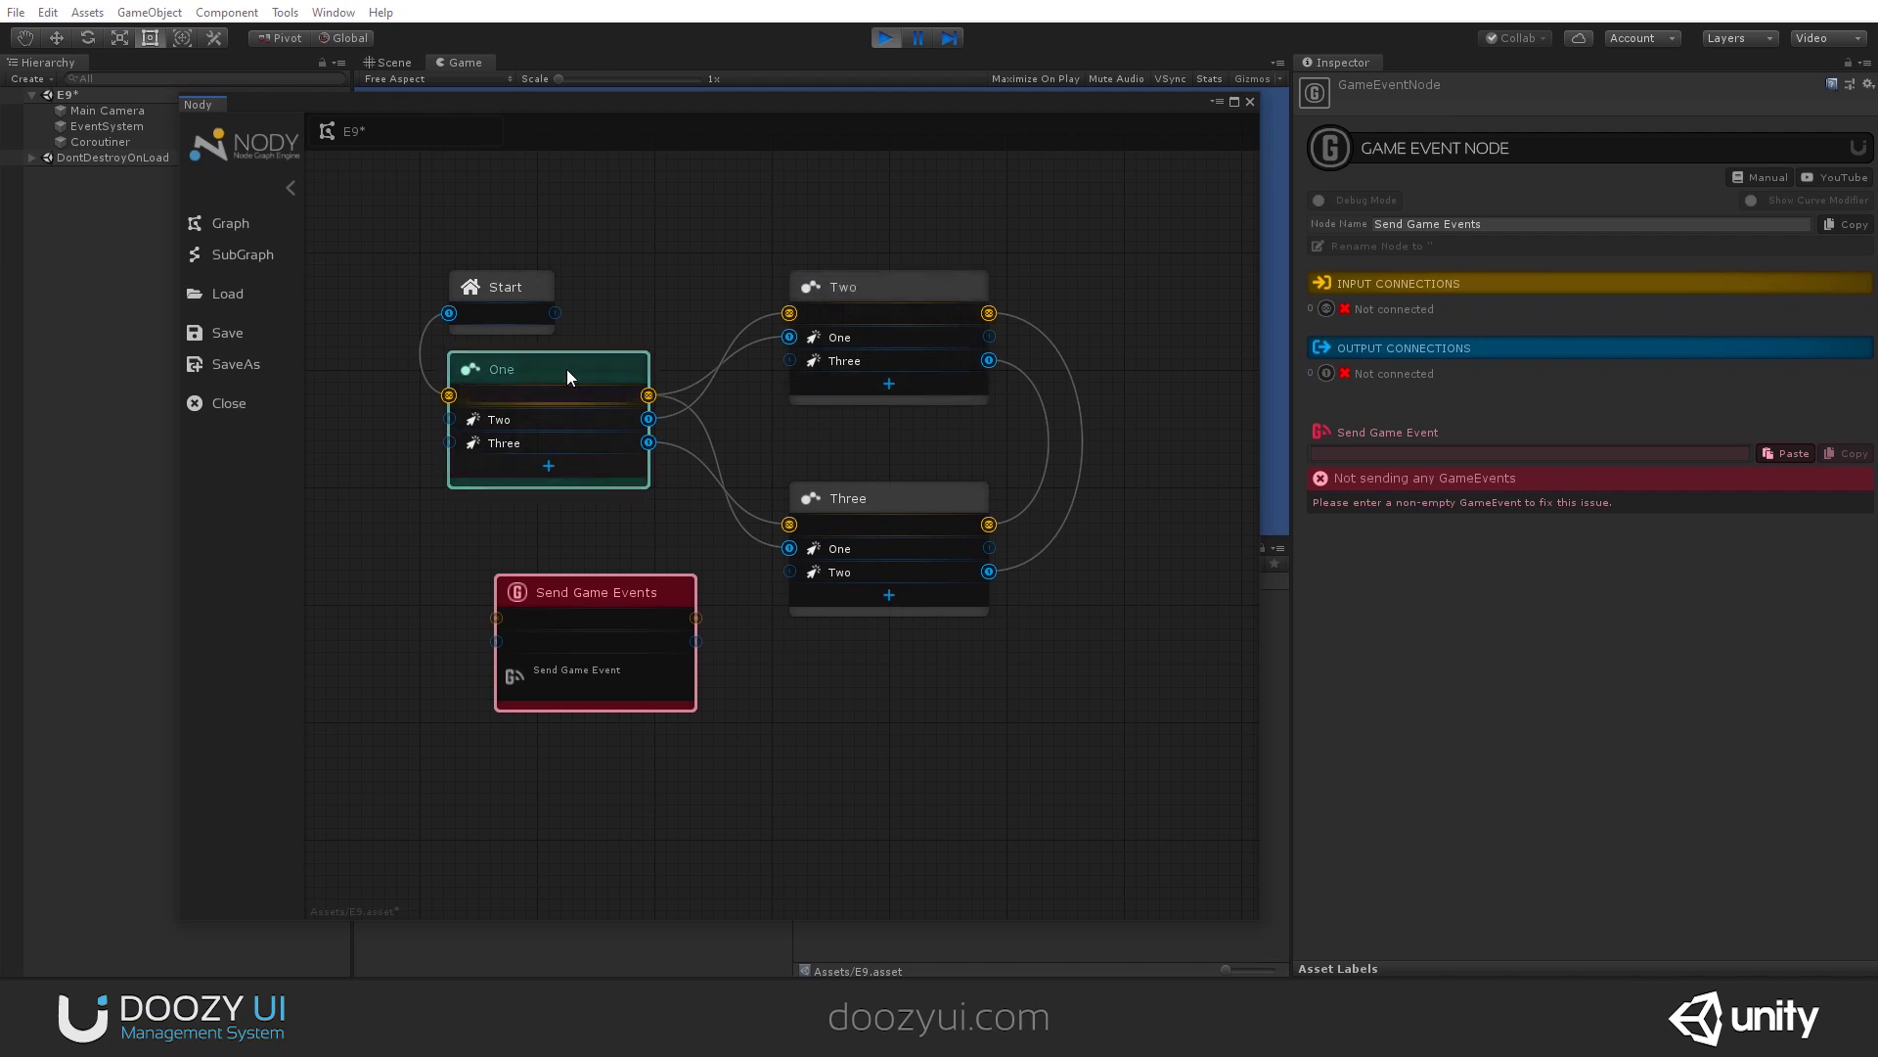
Step: Reposition nodes Two, Three, Start and One, placing Send Game Events at the top centre
left_click_drag(847, 293, 1015, 296)
left_click_drag(890, 494, 1030, 576)
left_click_drag(1001, 311, 990, 346)
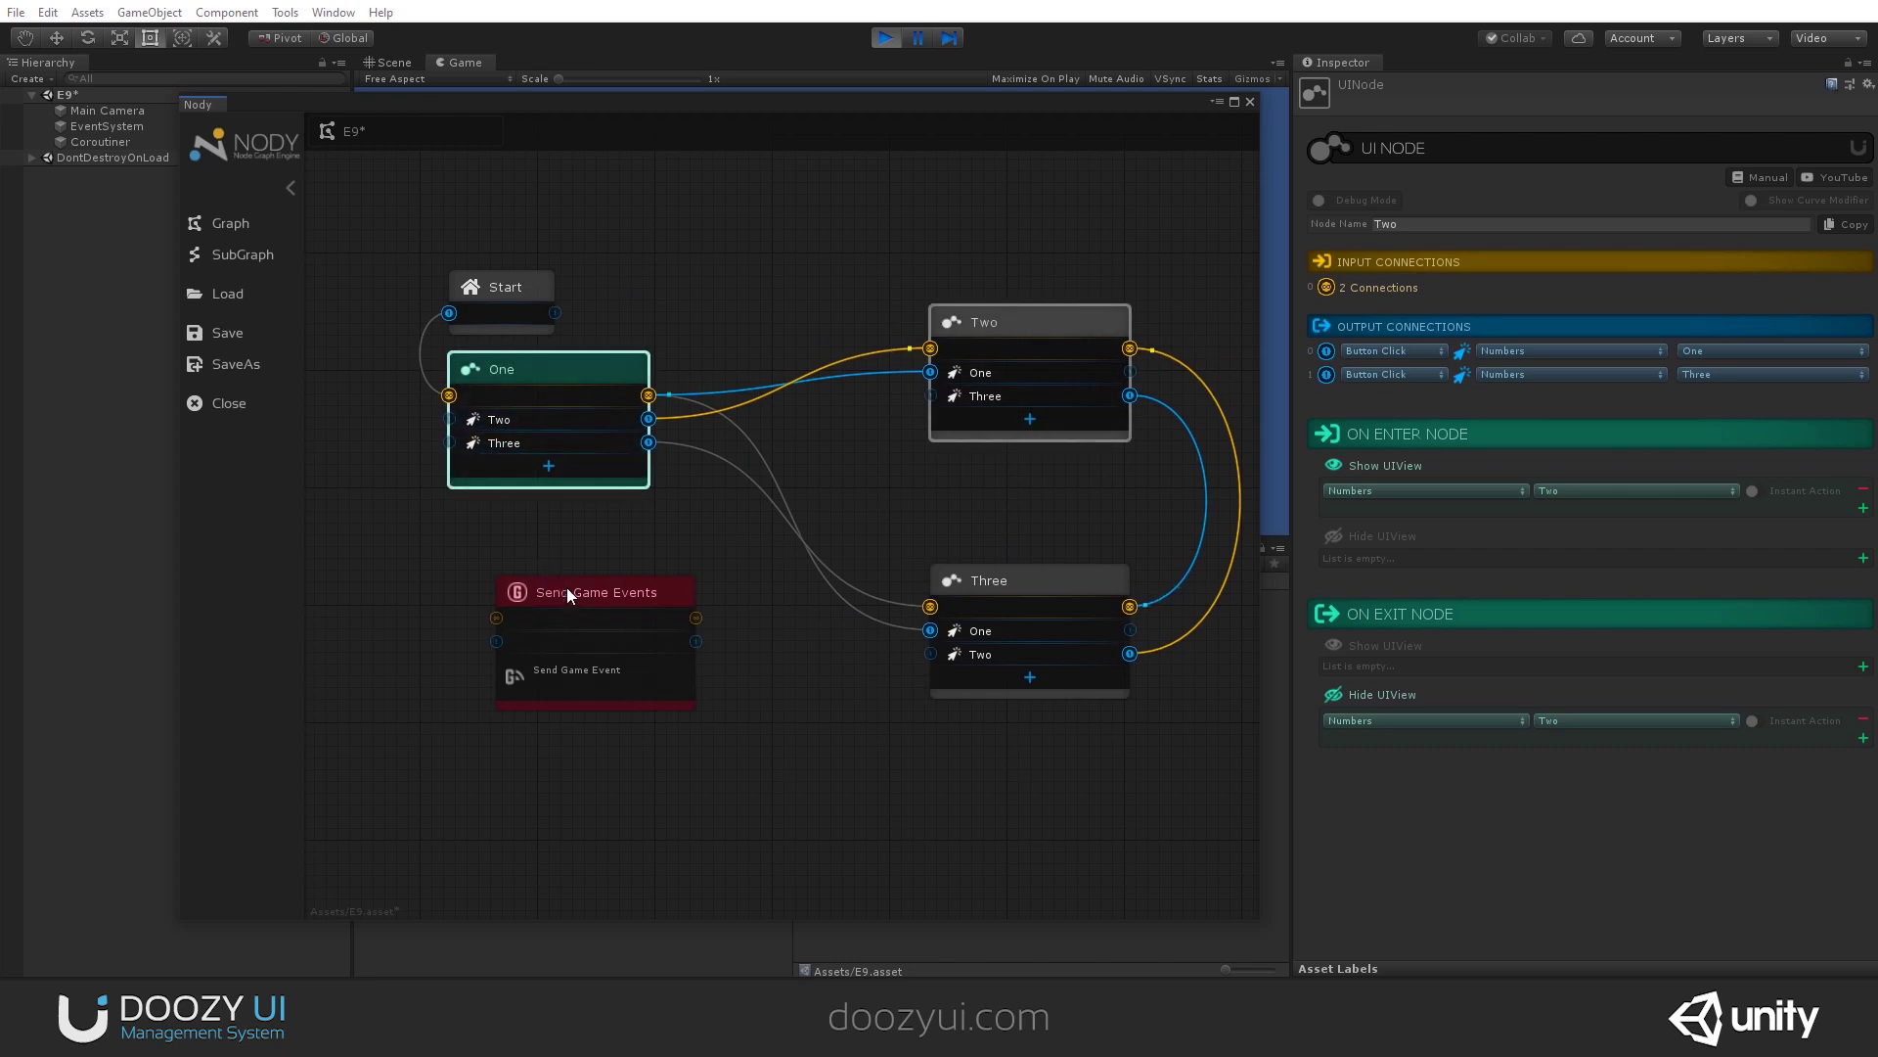
left_click_drag(567, 587, 765, 215)
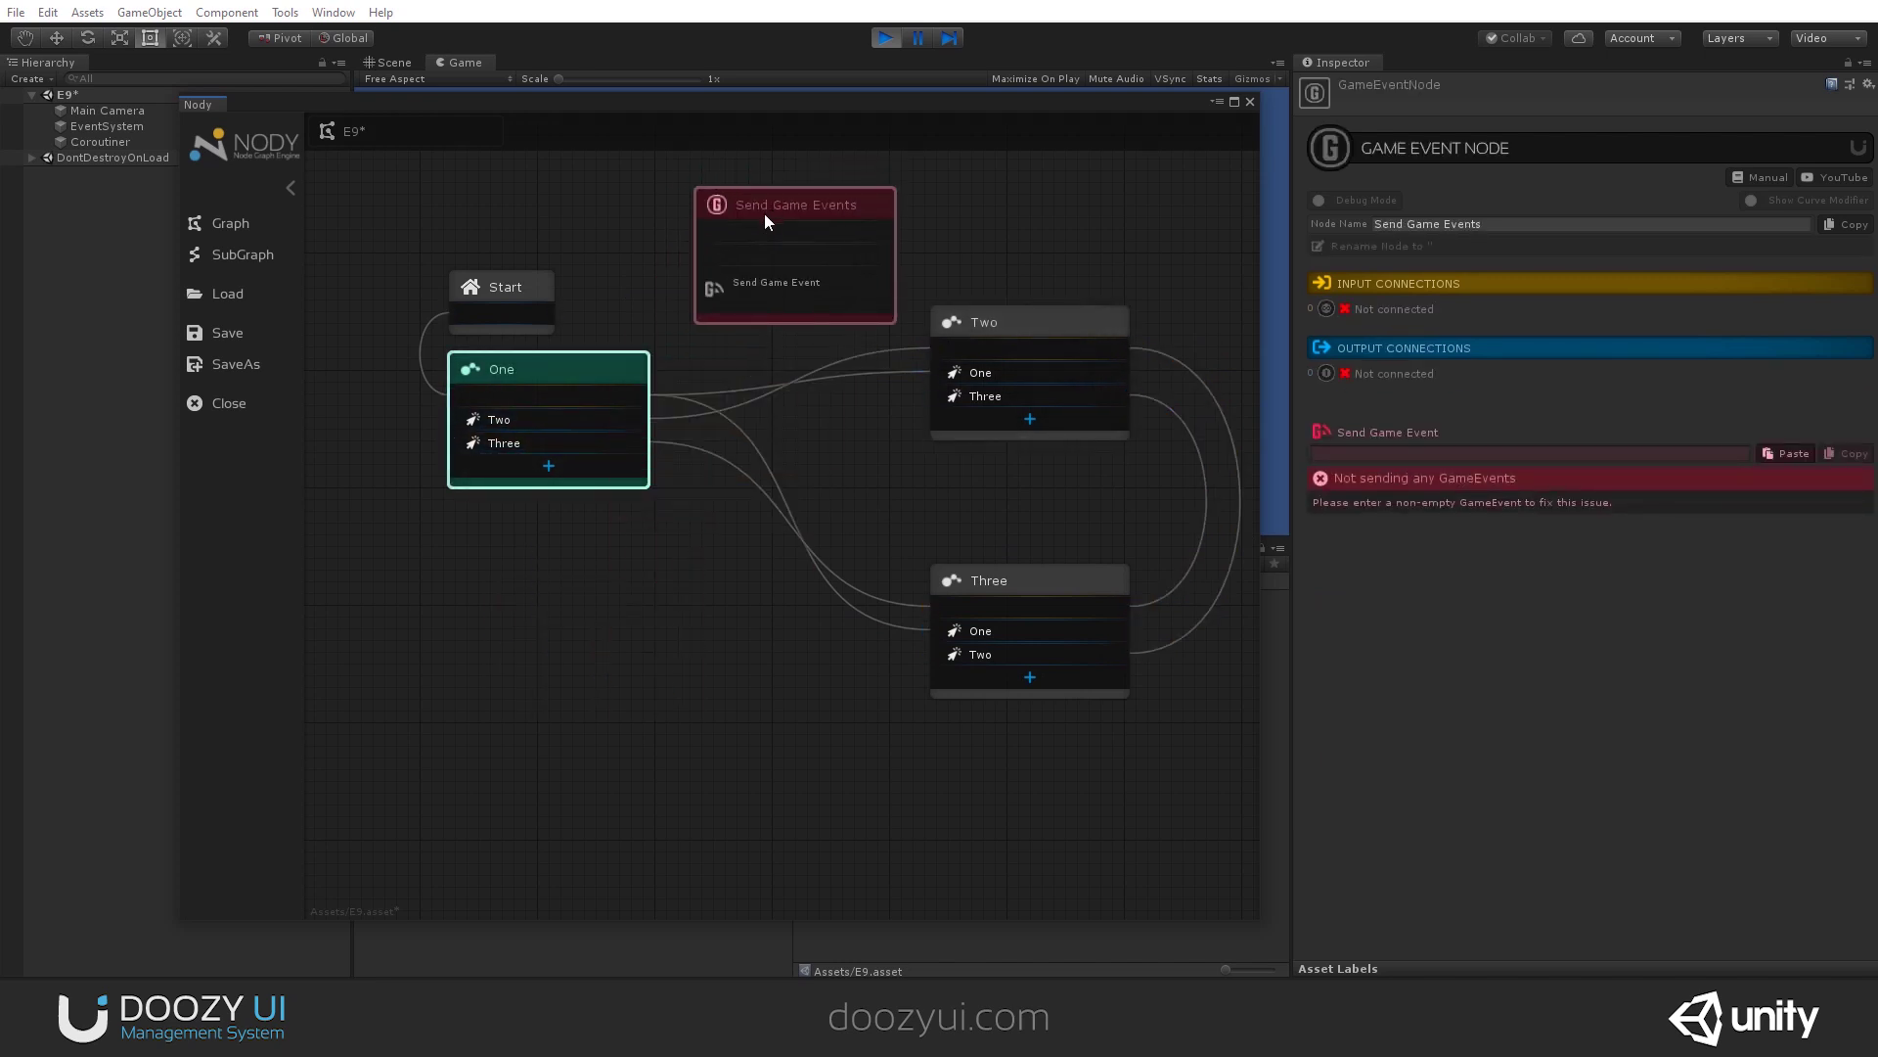
left_click_drag(489, 284, 448, 257)
left_click_drag(514, 360, 455, 313)
Step: Check nodes One and Two, then connect One's Two output to Send Game Events
left_click(984, 327)
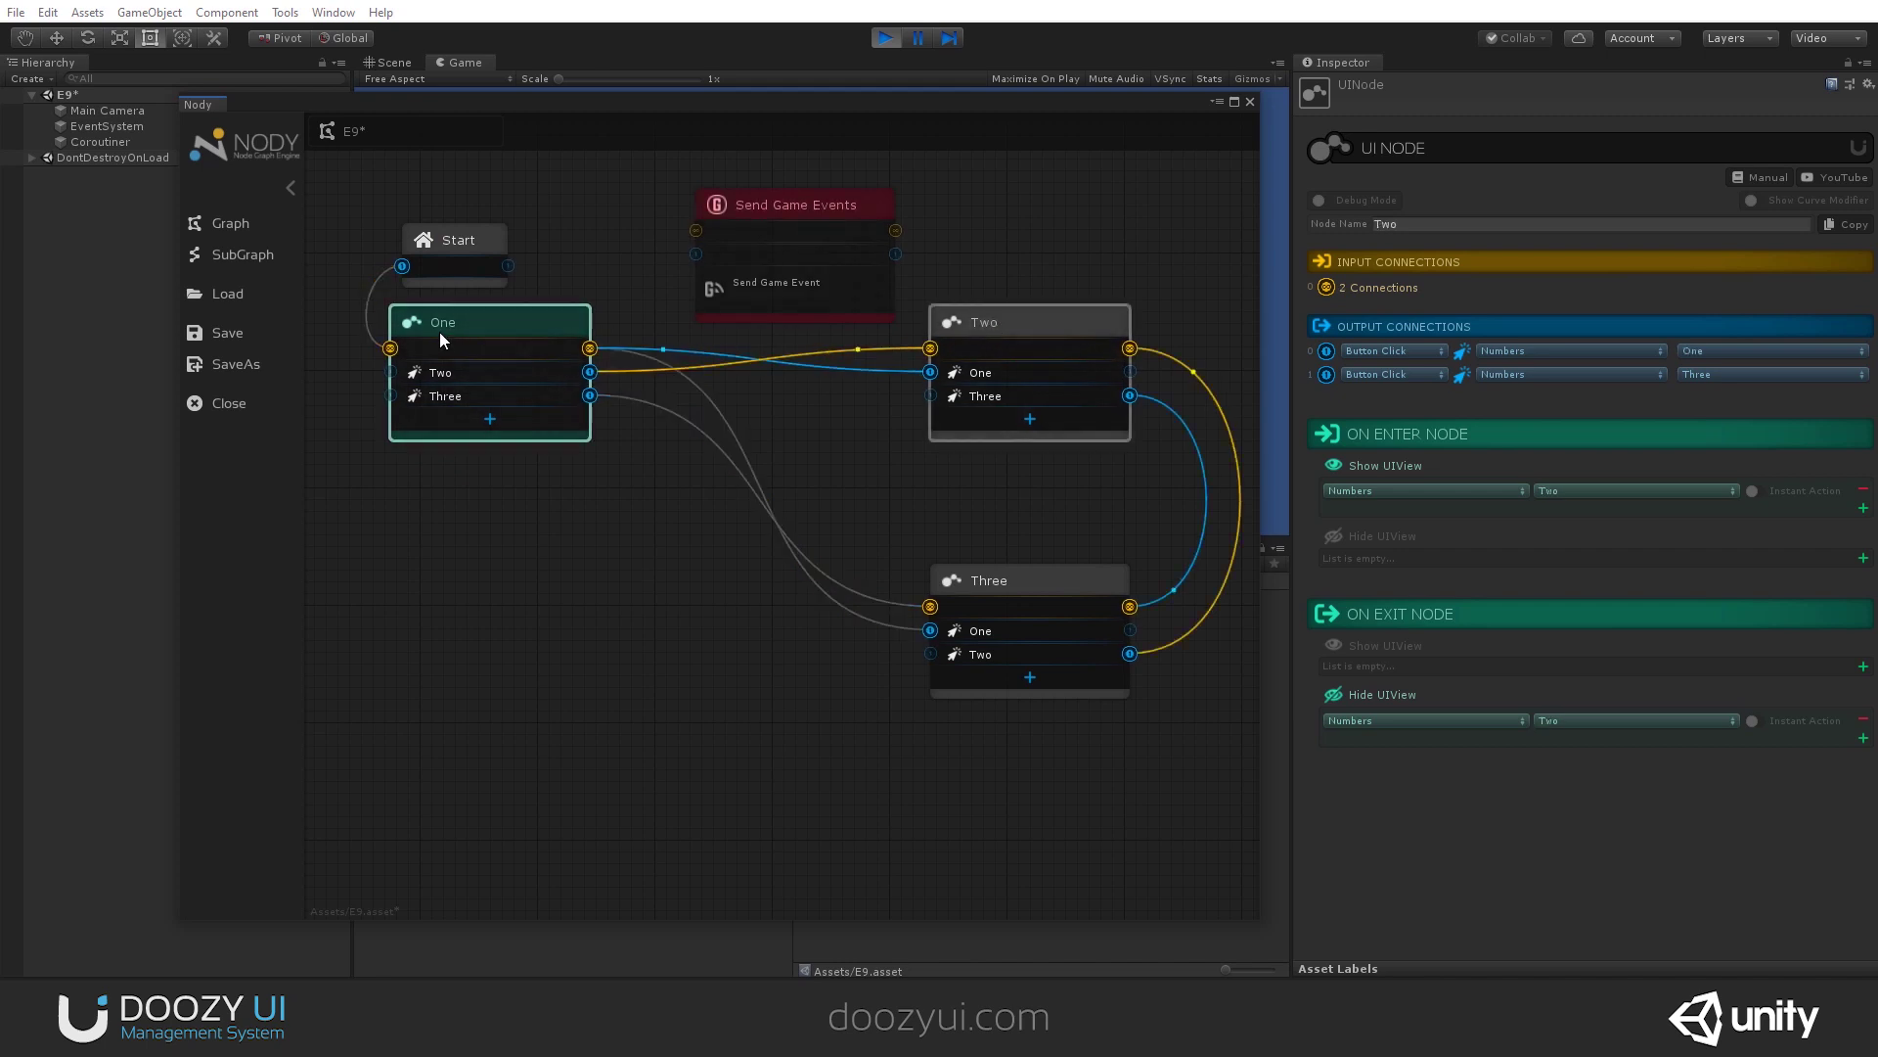
left_click(546, 319)
left_click(966, 313)
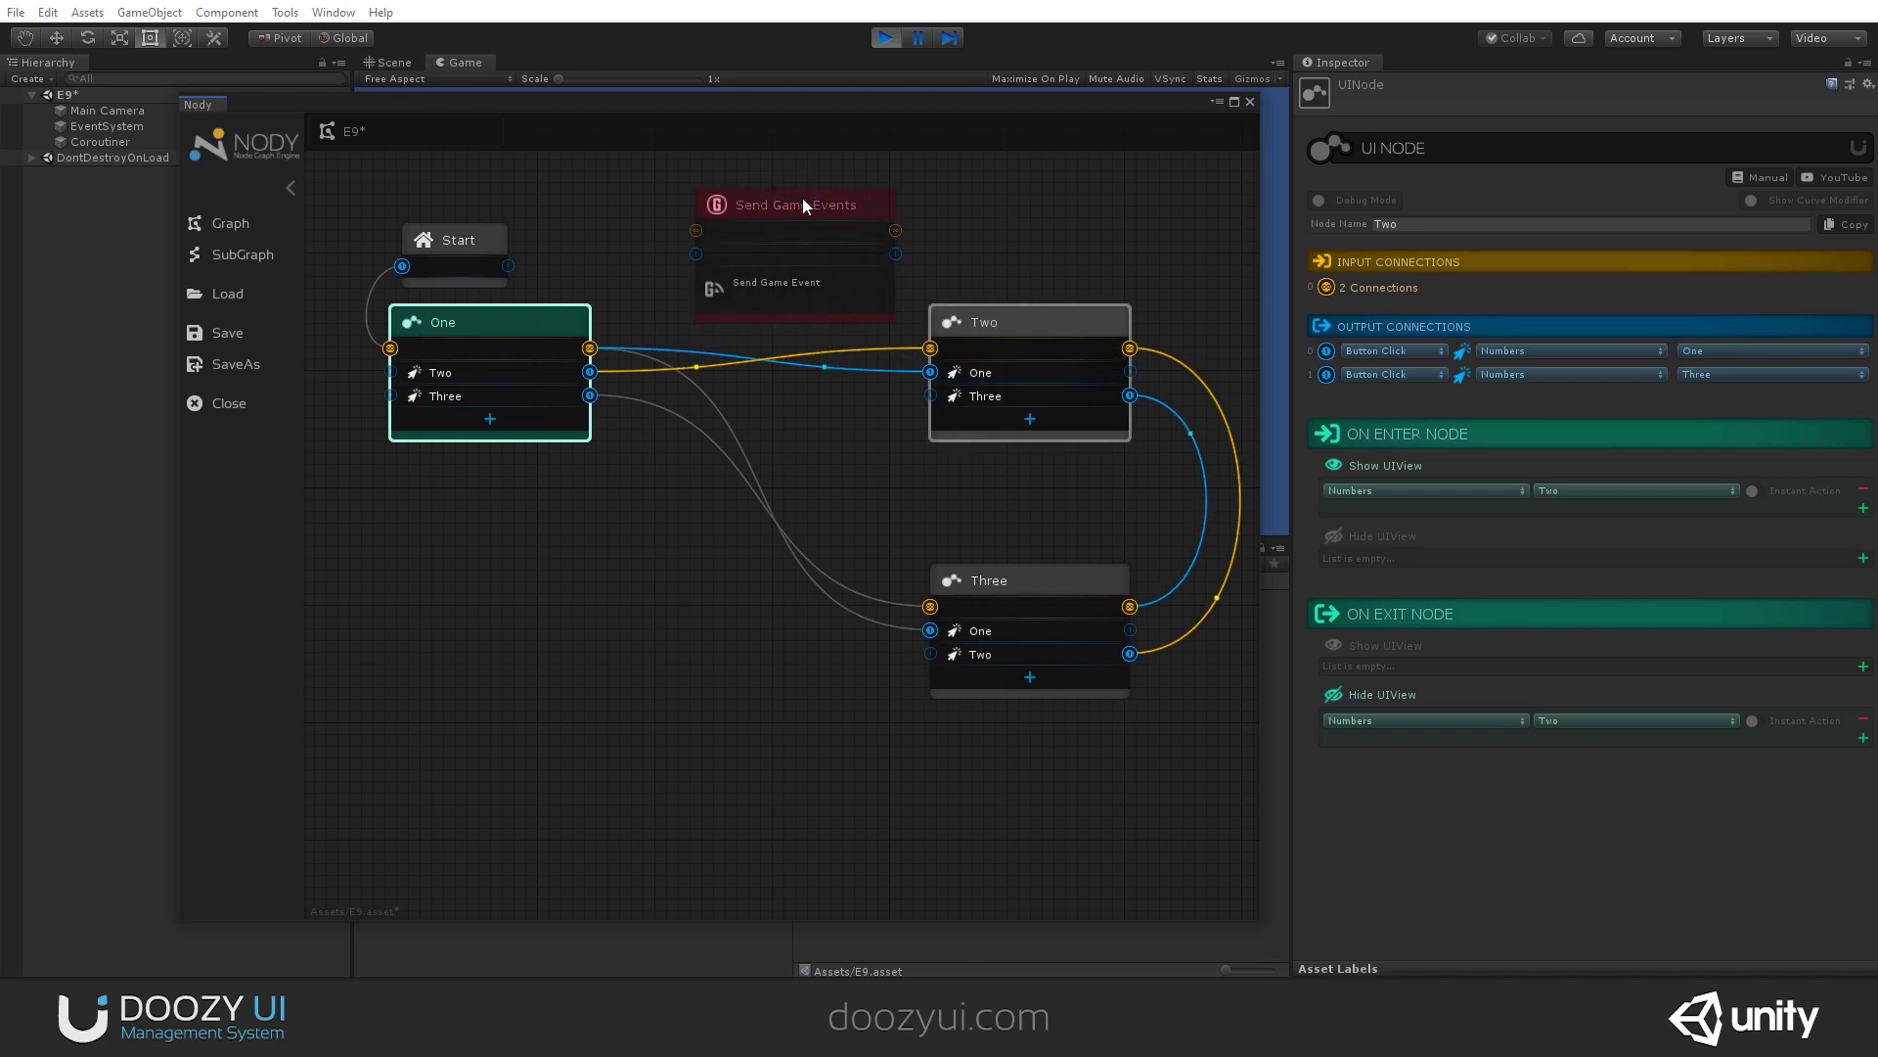
left_click_drag(755, 203, 735, 192)
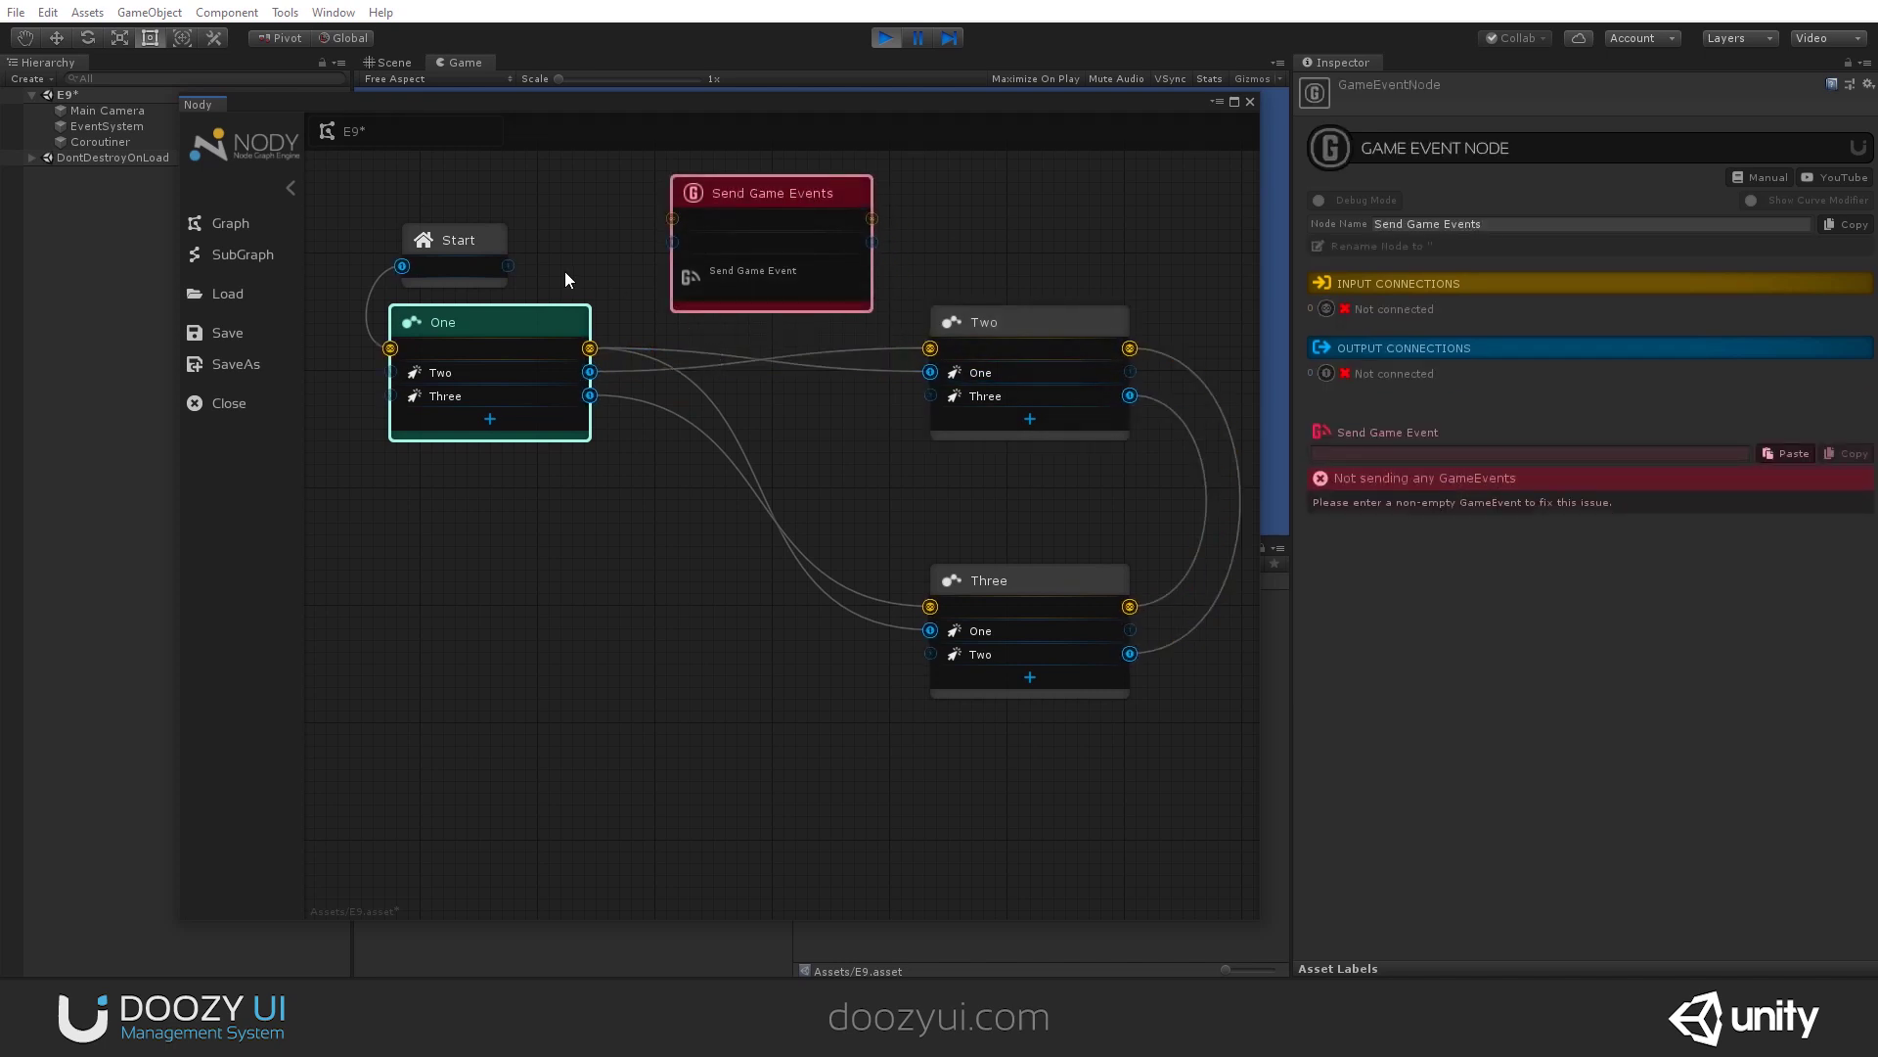
left_click_drag(589, 372, 814, 190)
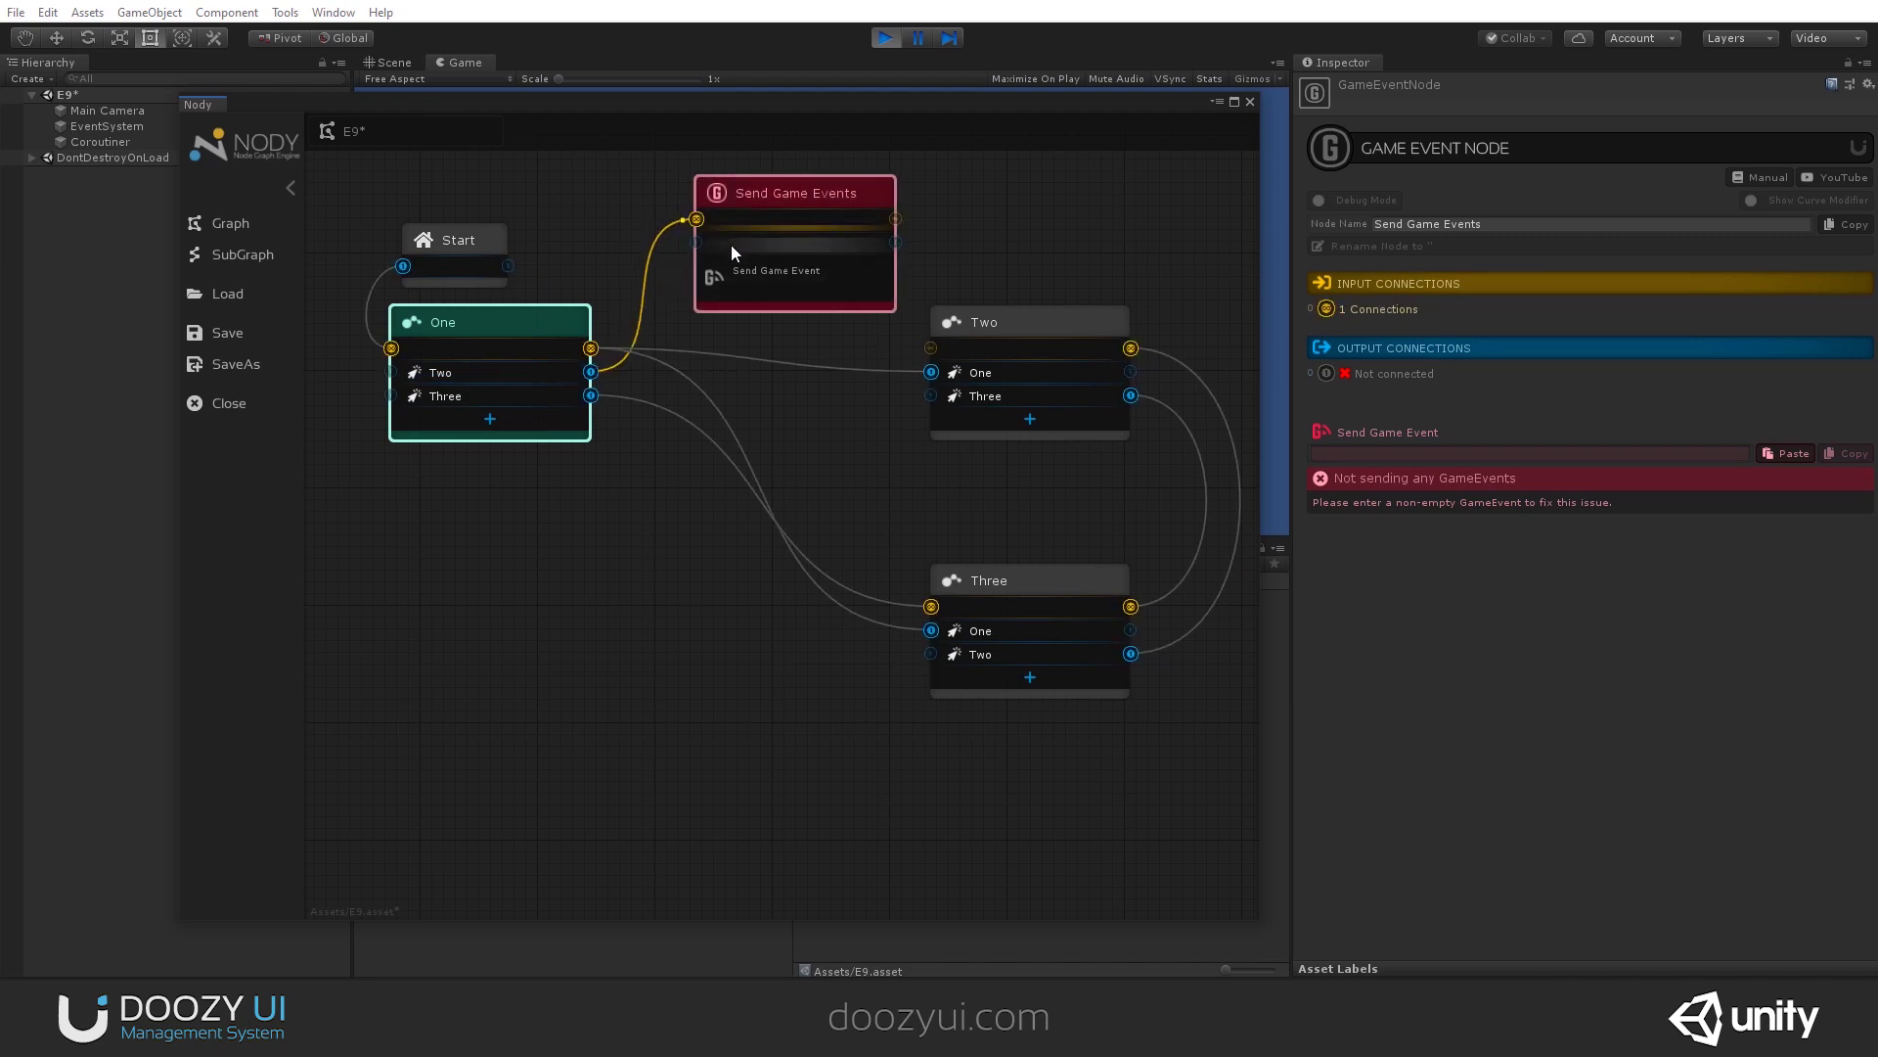
Step: Connect Send Game Events' output to node Two's input and review both nodes
left_click_drag(895, 242, 931, 349)
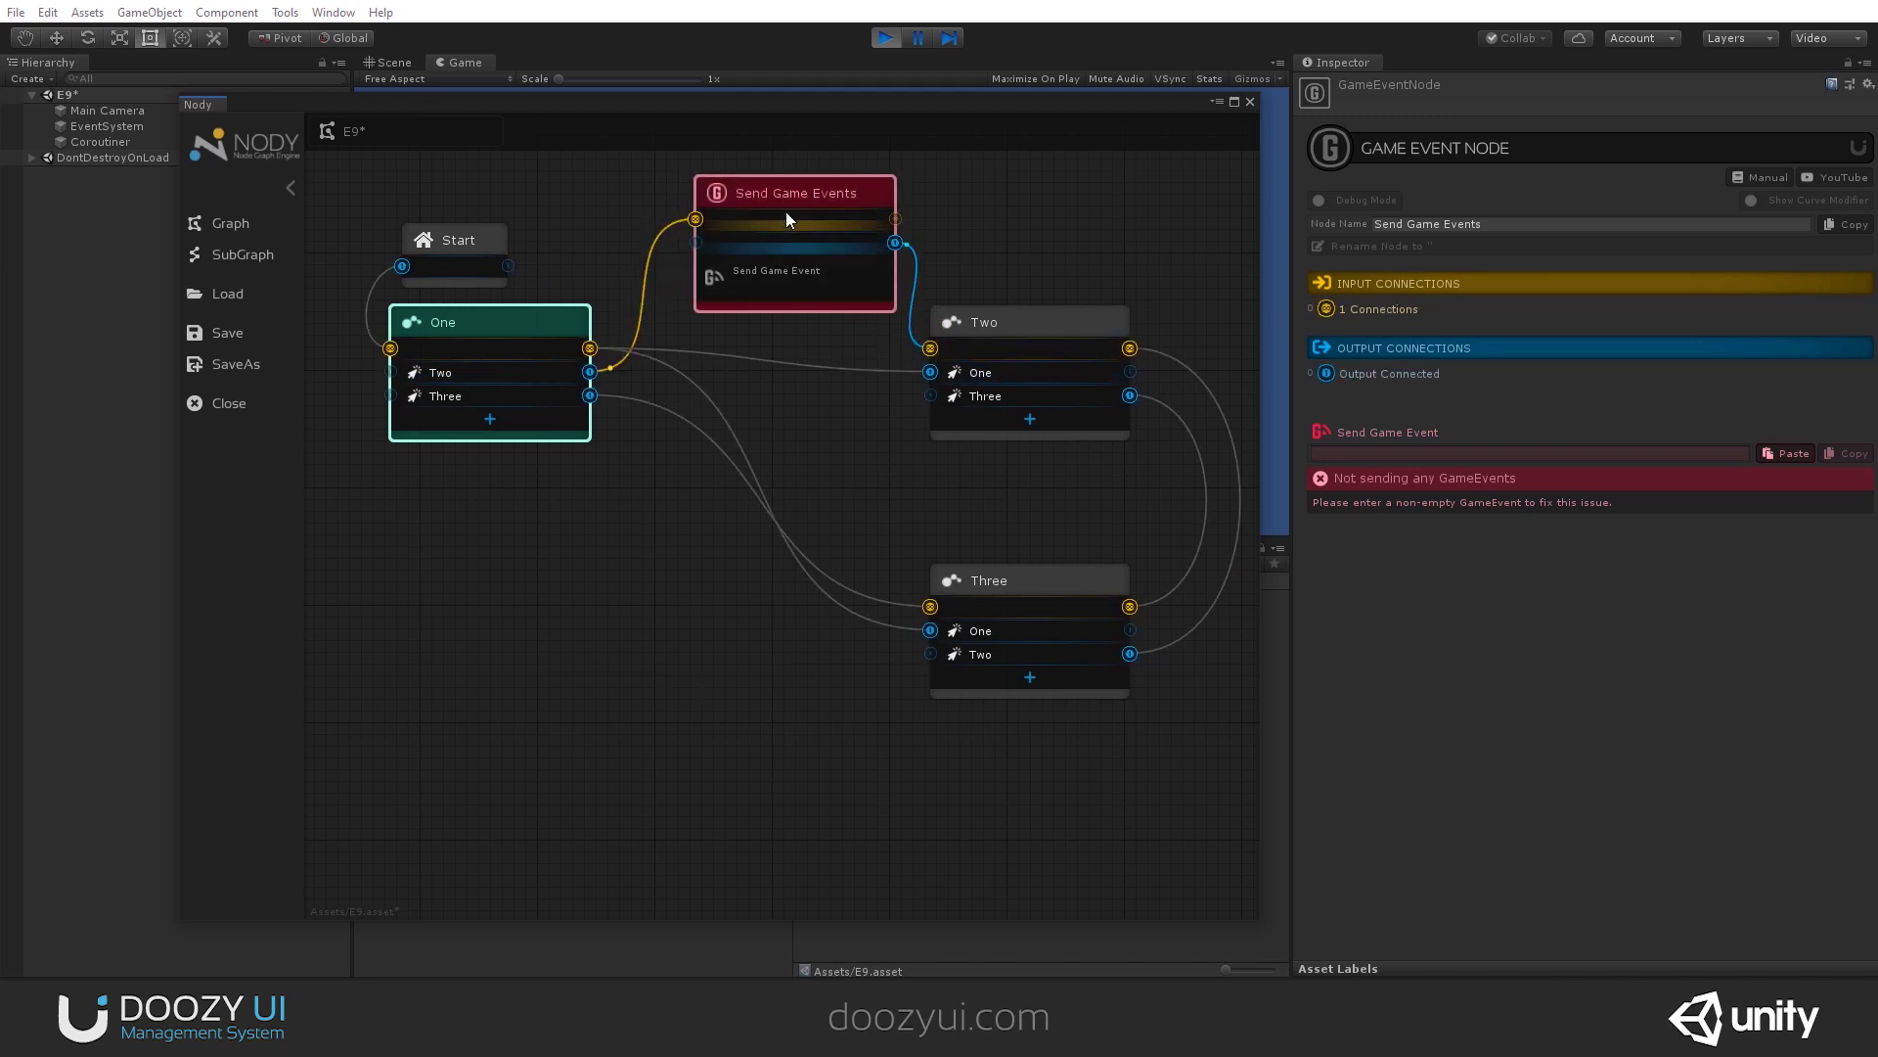
left_click_drag(767, 195, 755, 220)
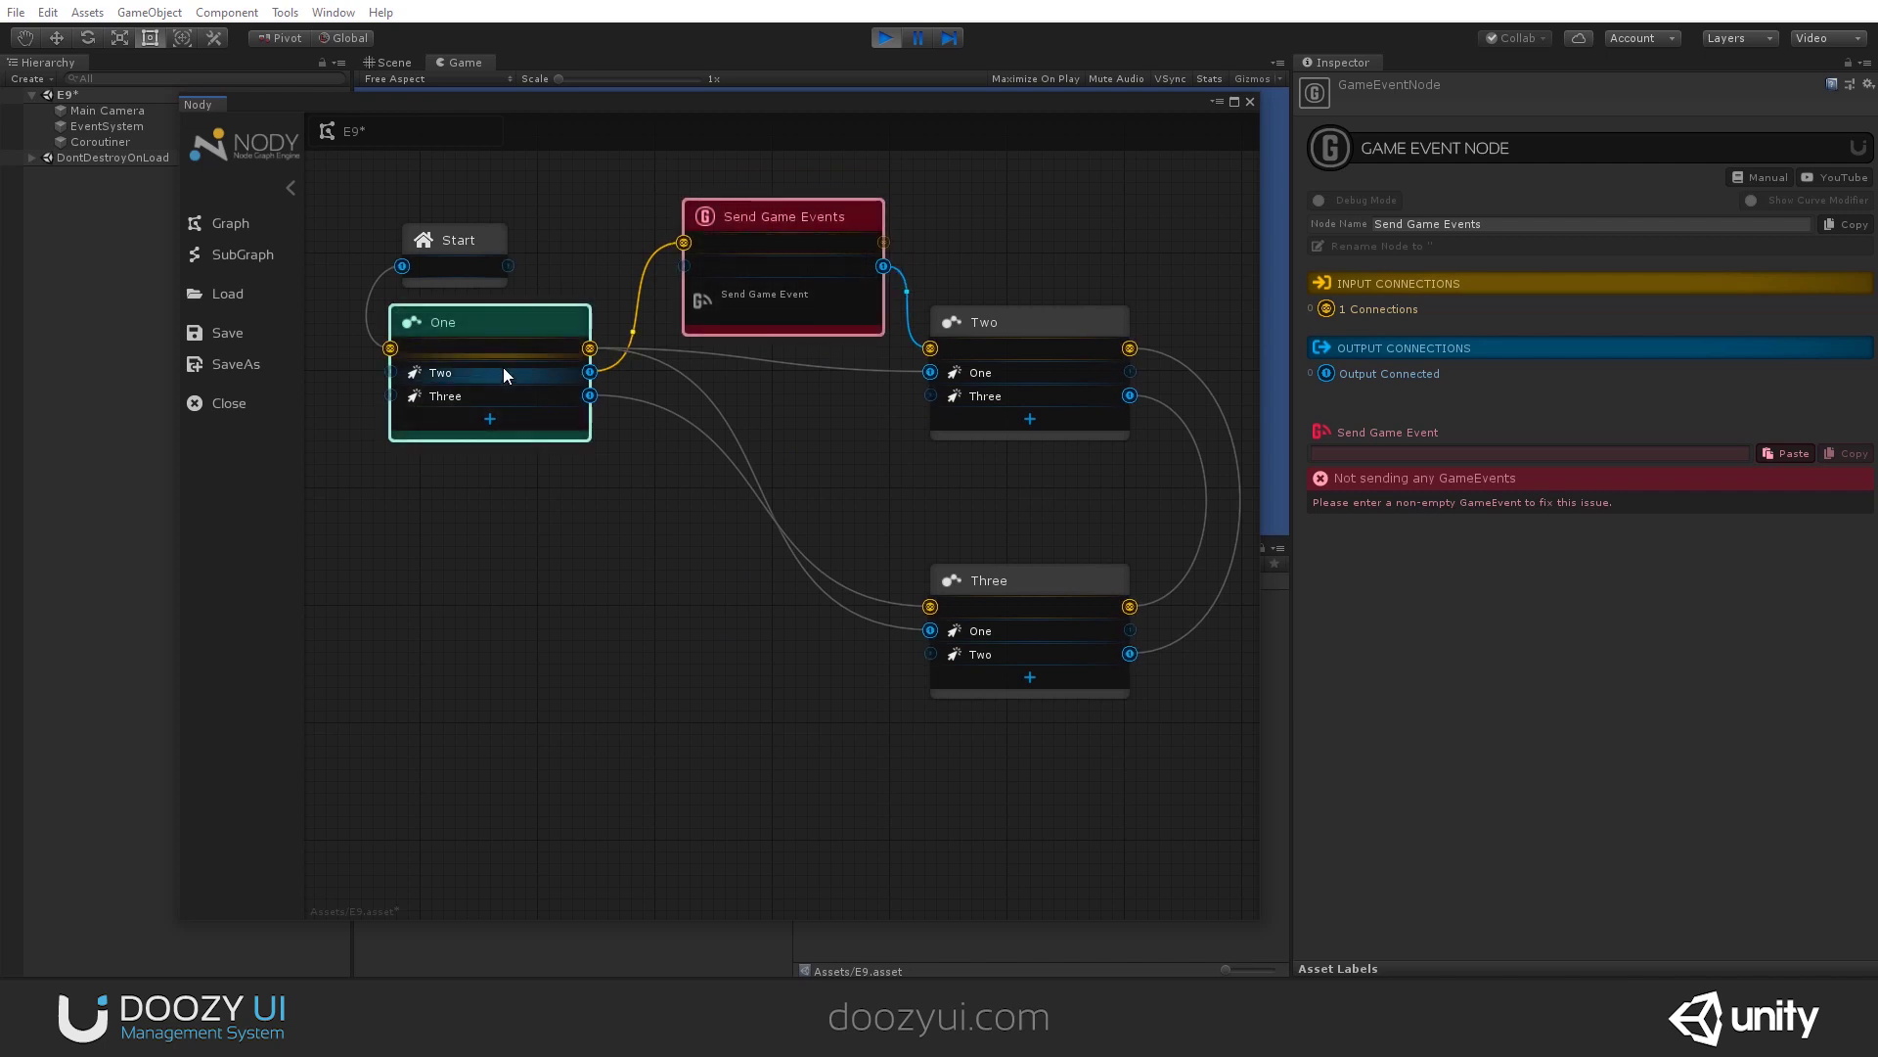
left_click(1026, 330)
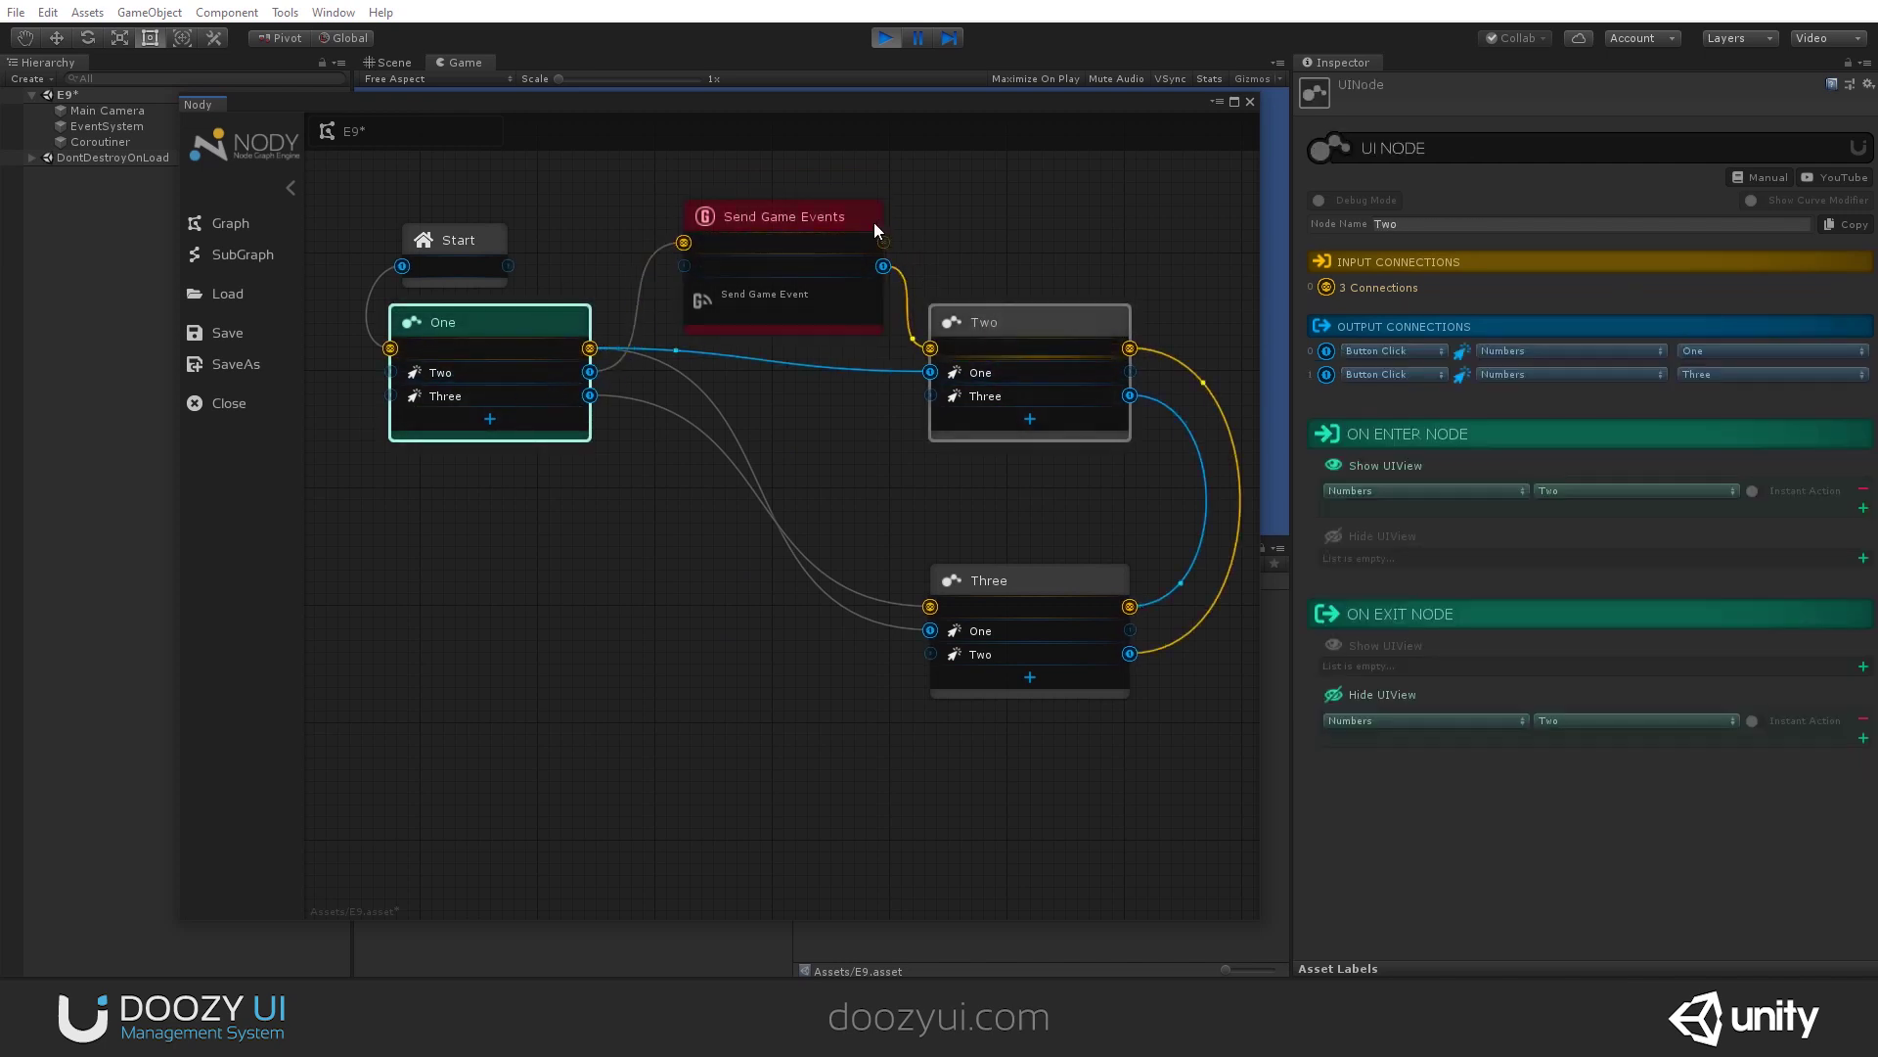
left_click(836, 213)
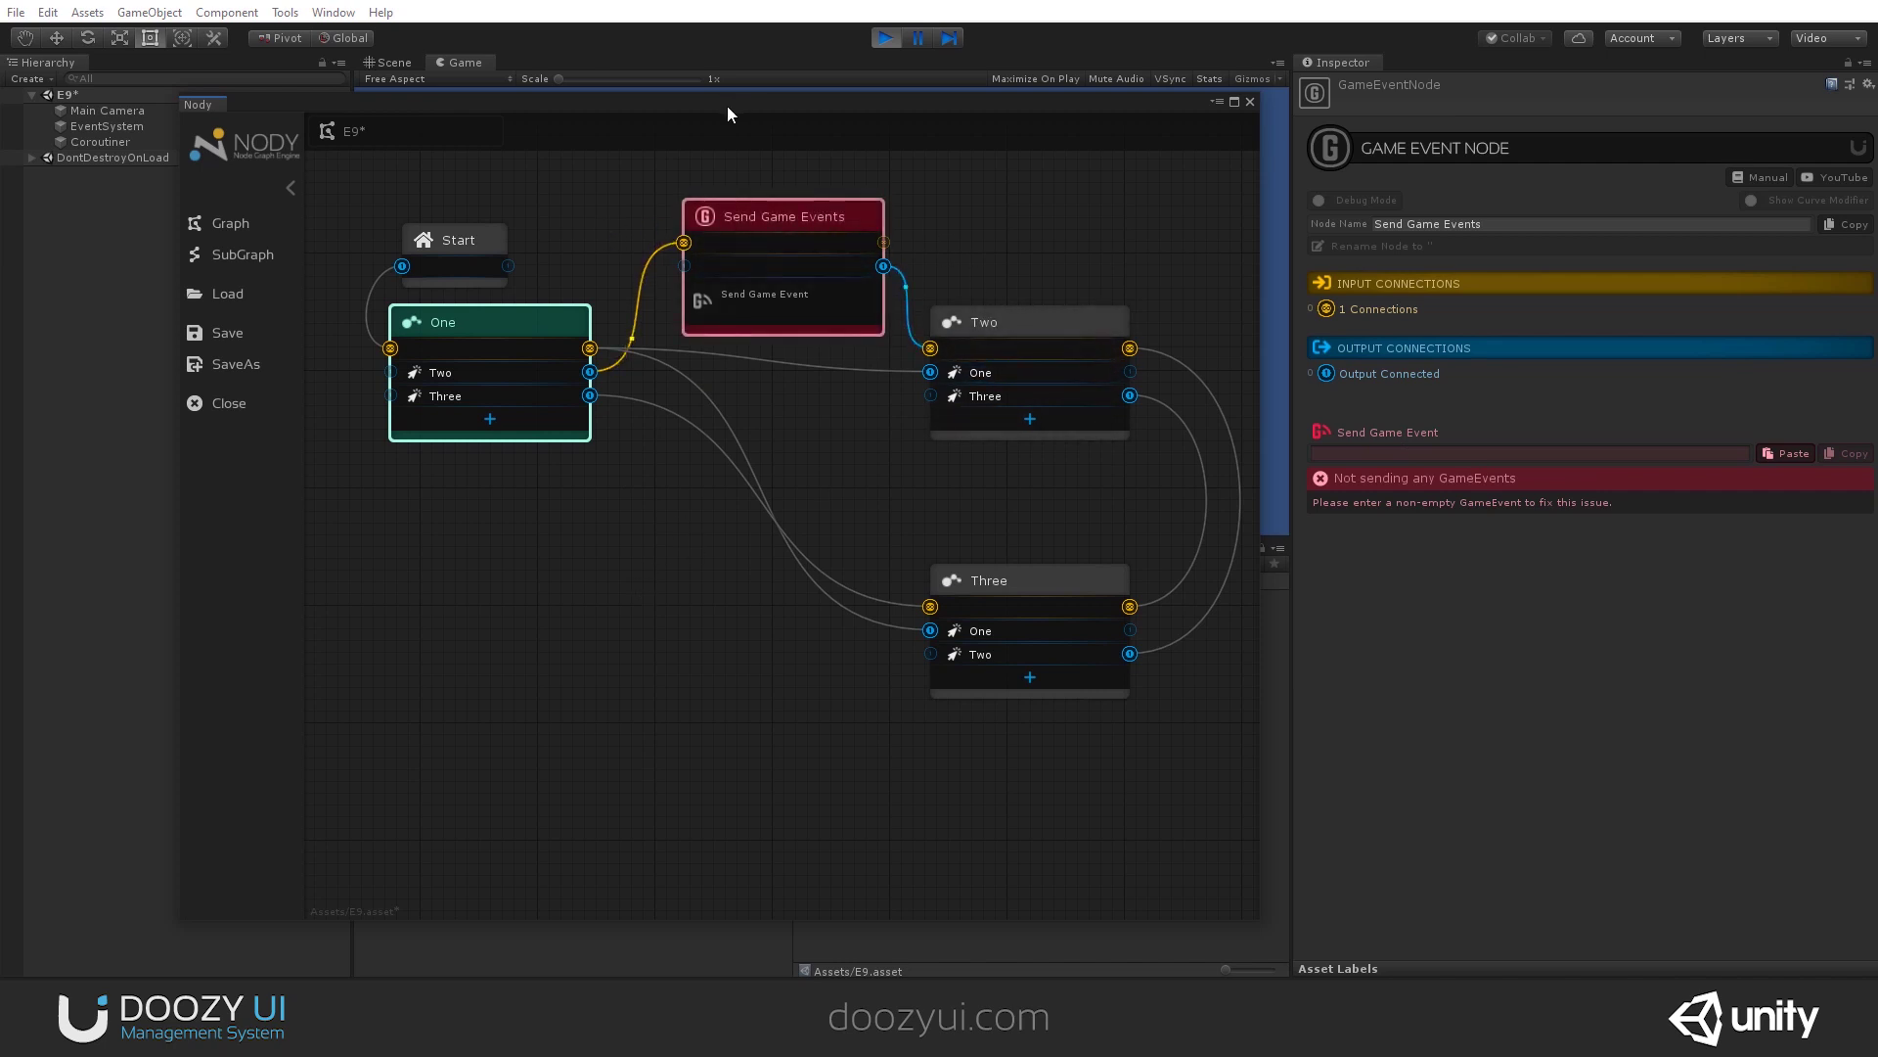
Step: Test the new route by switching the game to view 2, back to 1, and to 2 again
left_click_drag(722, 91, 753, 508)
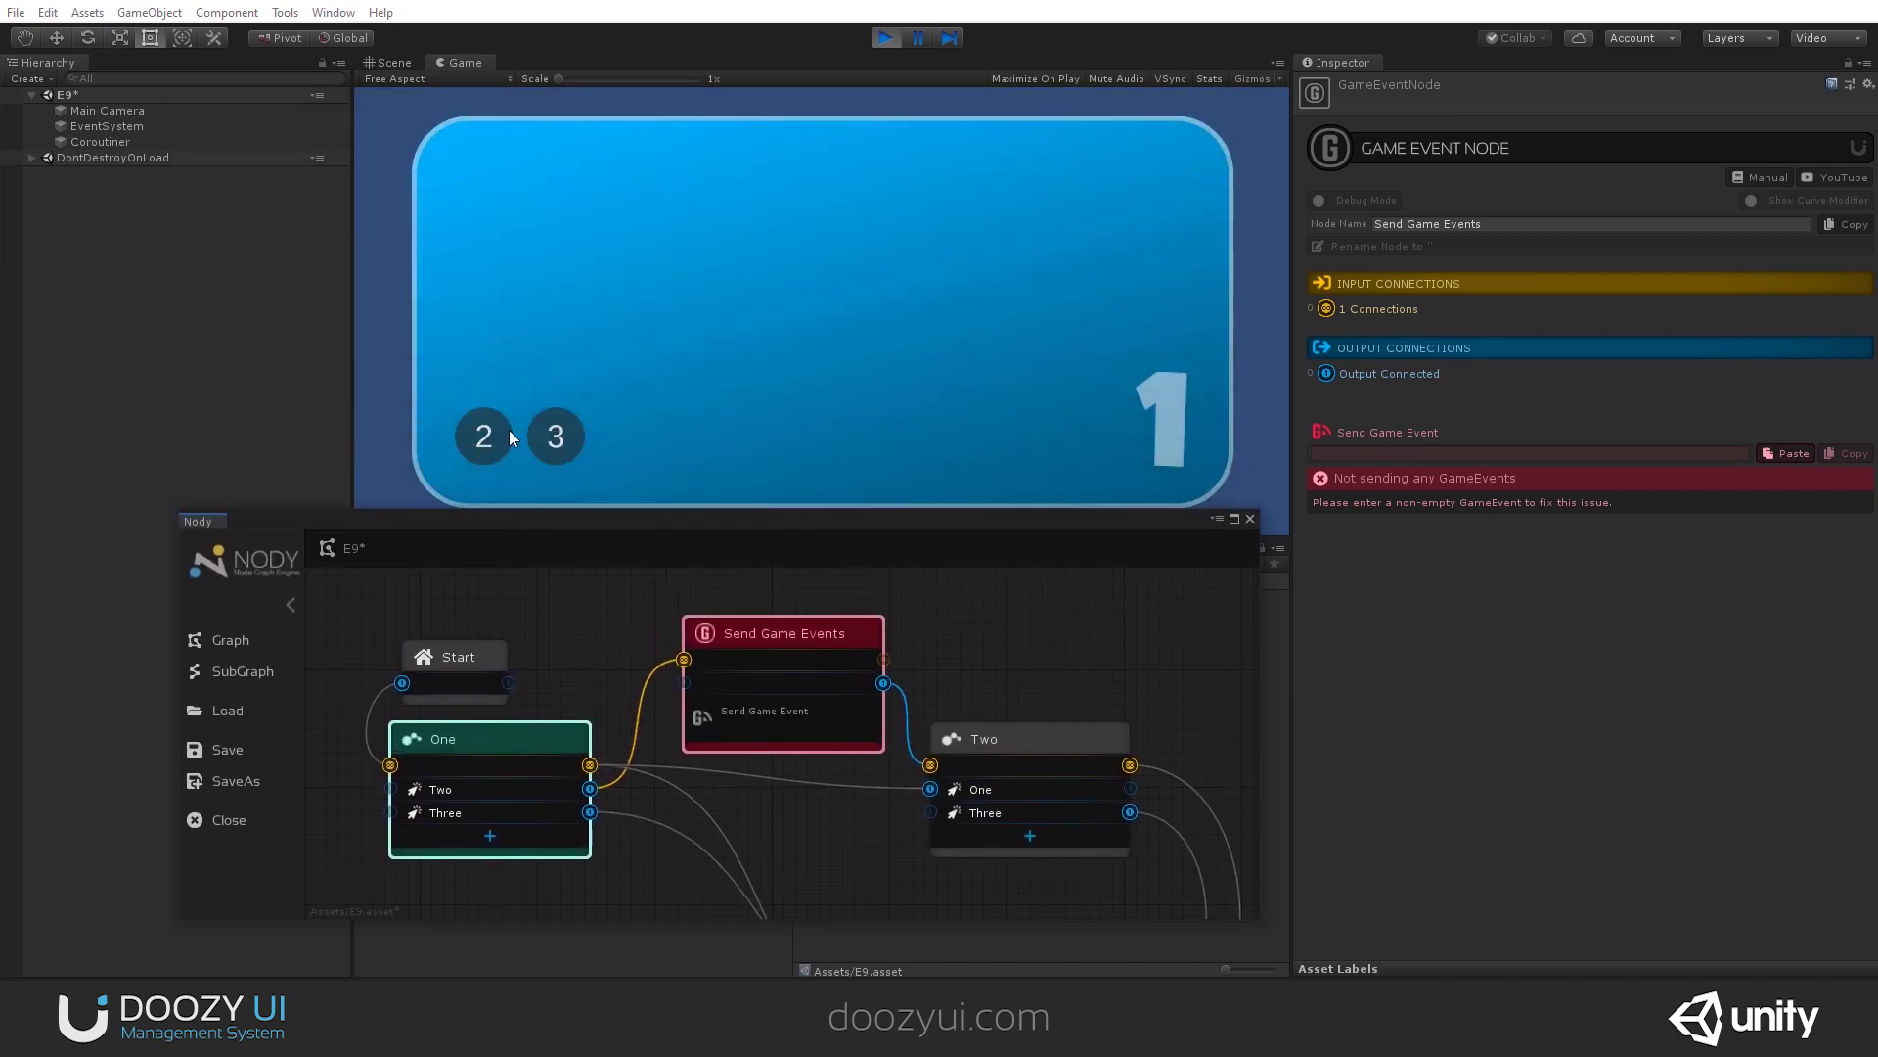
left_click(482, 434)
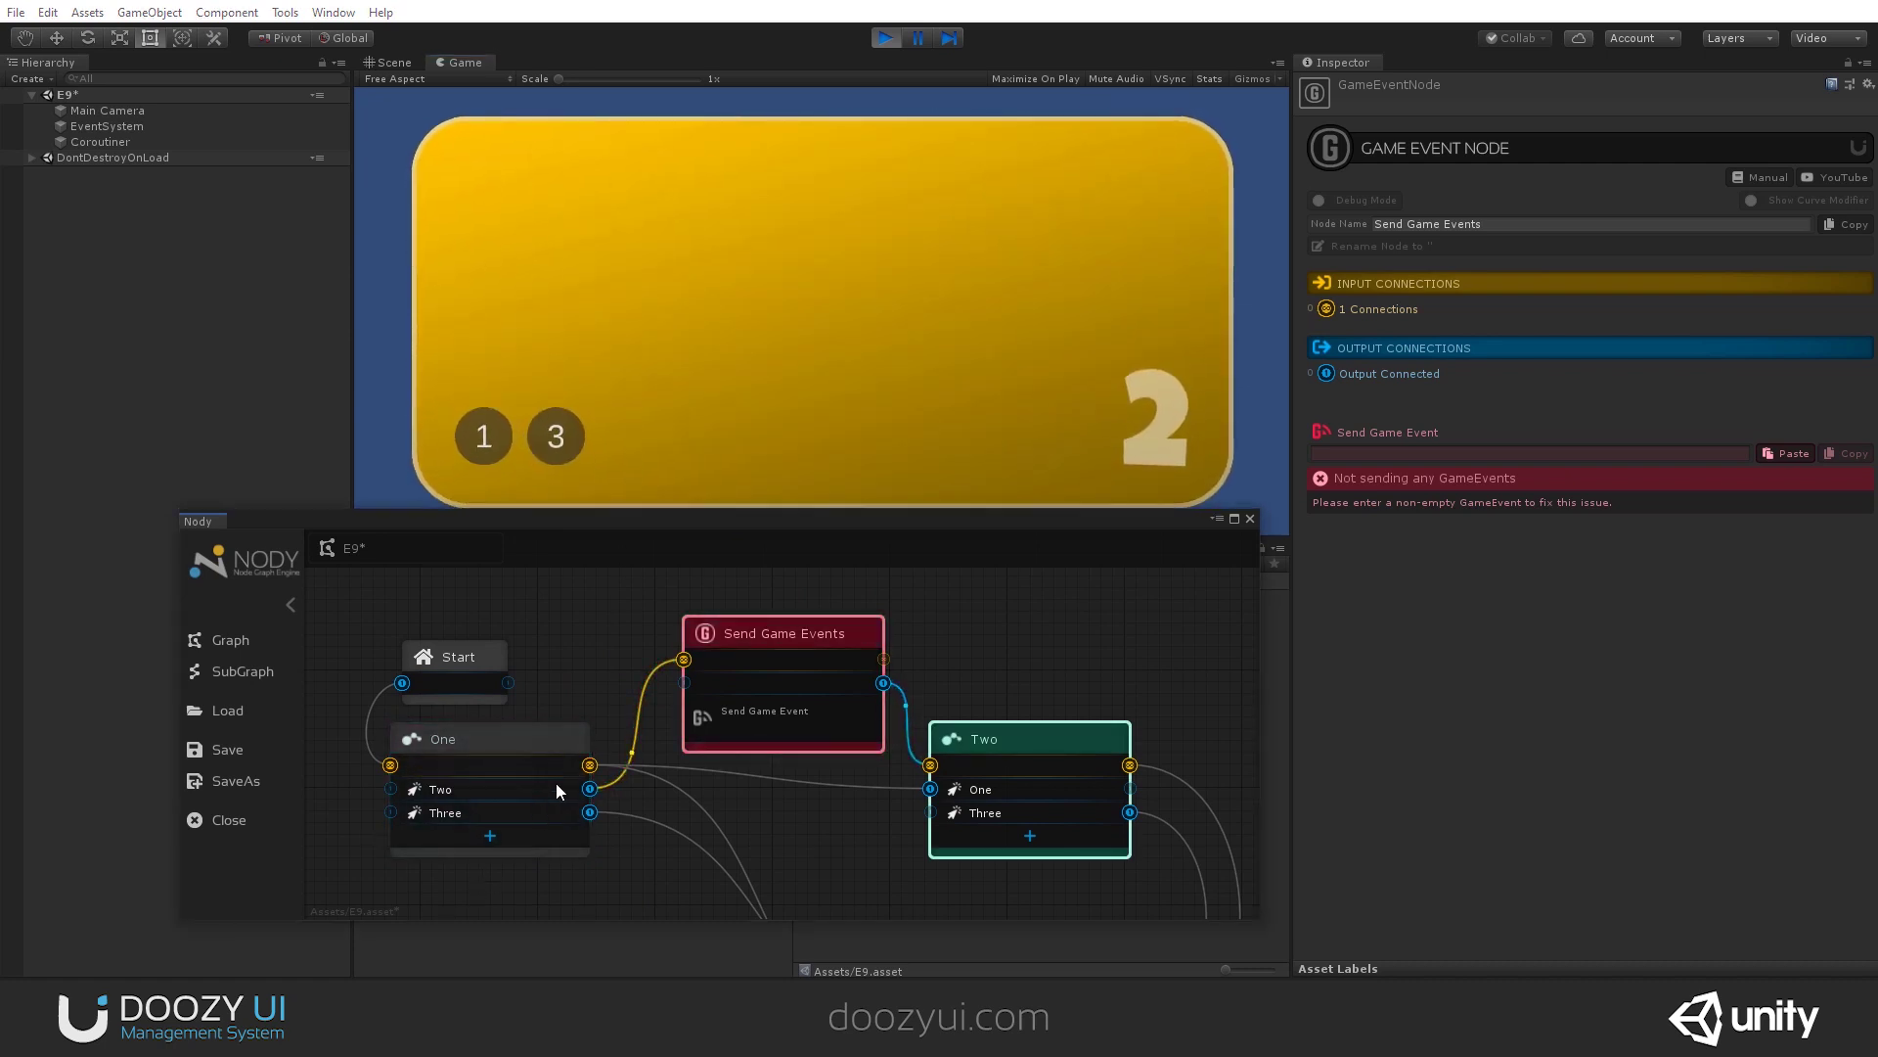
left_click(947, 650)
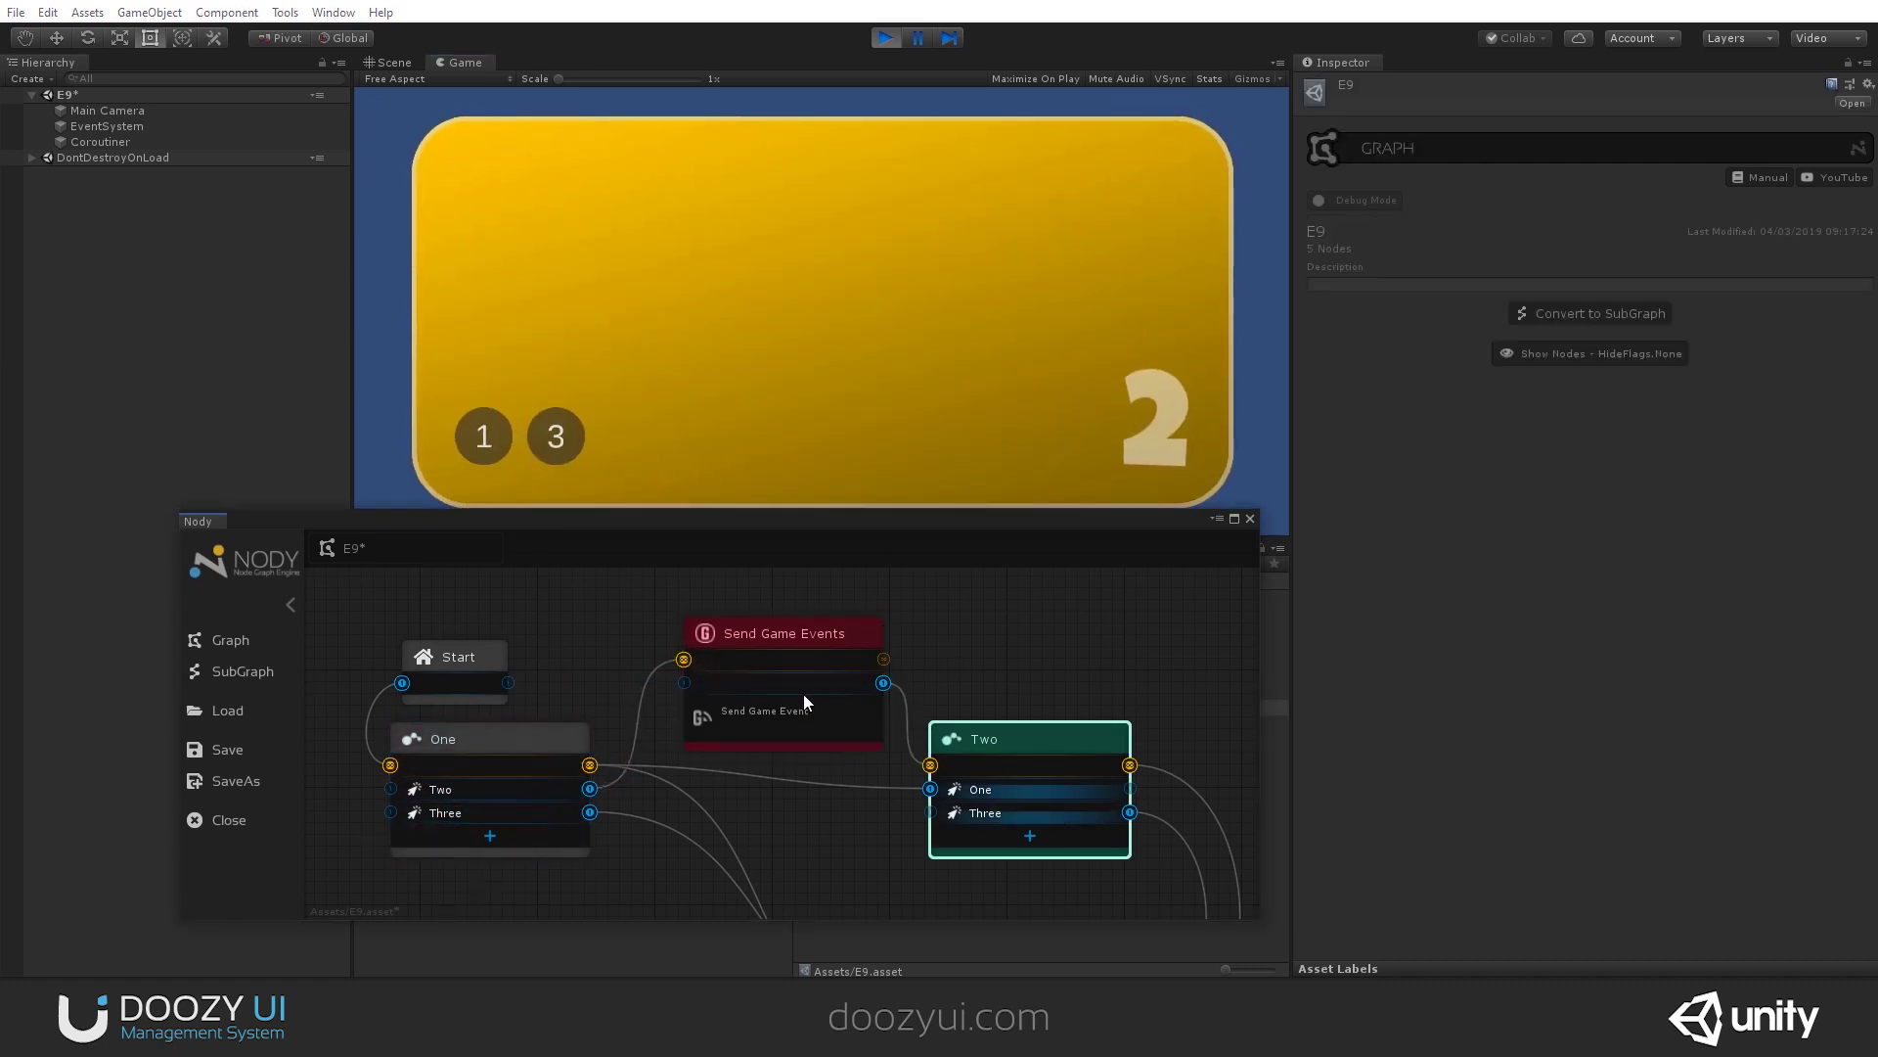
left_click_drag(777, 632, 754, 624)
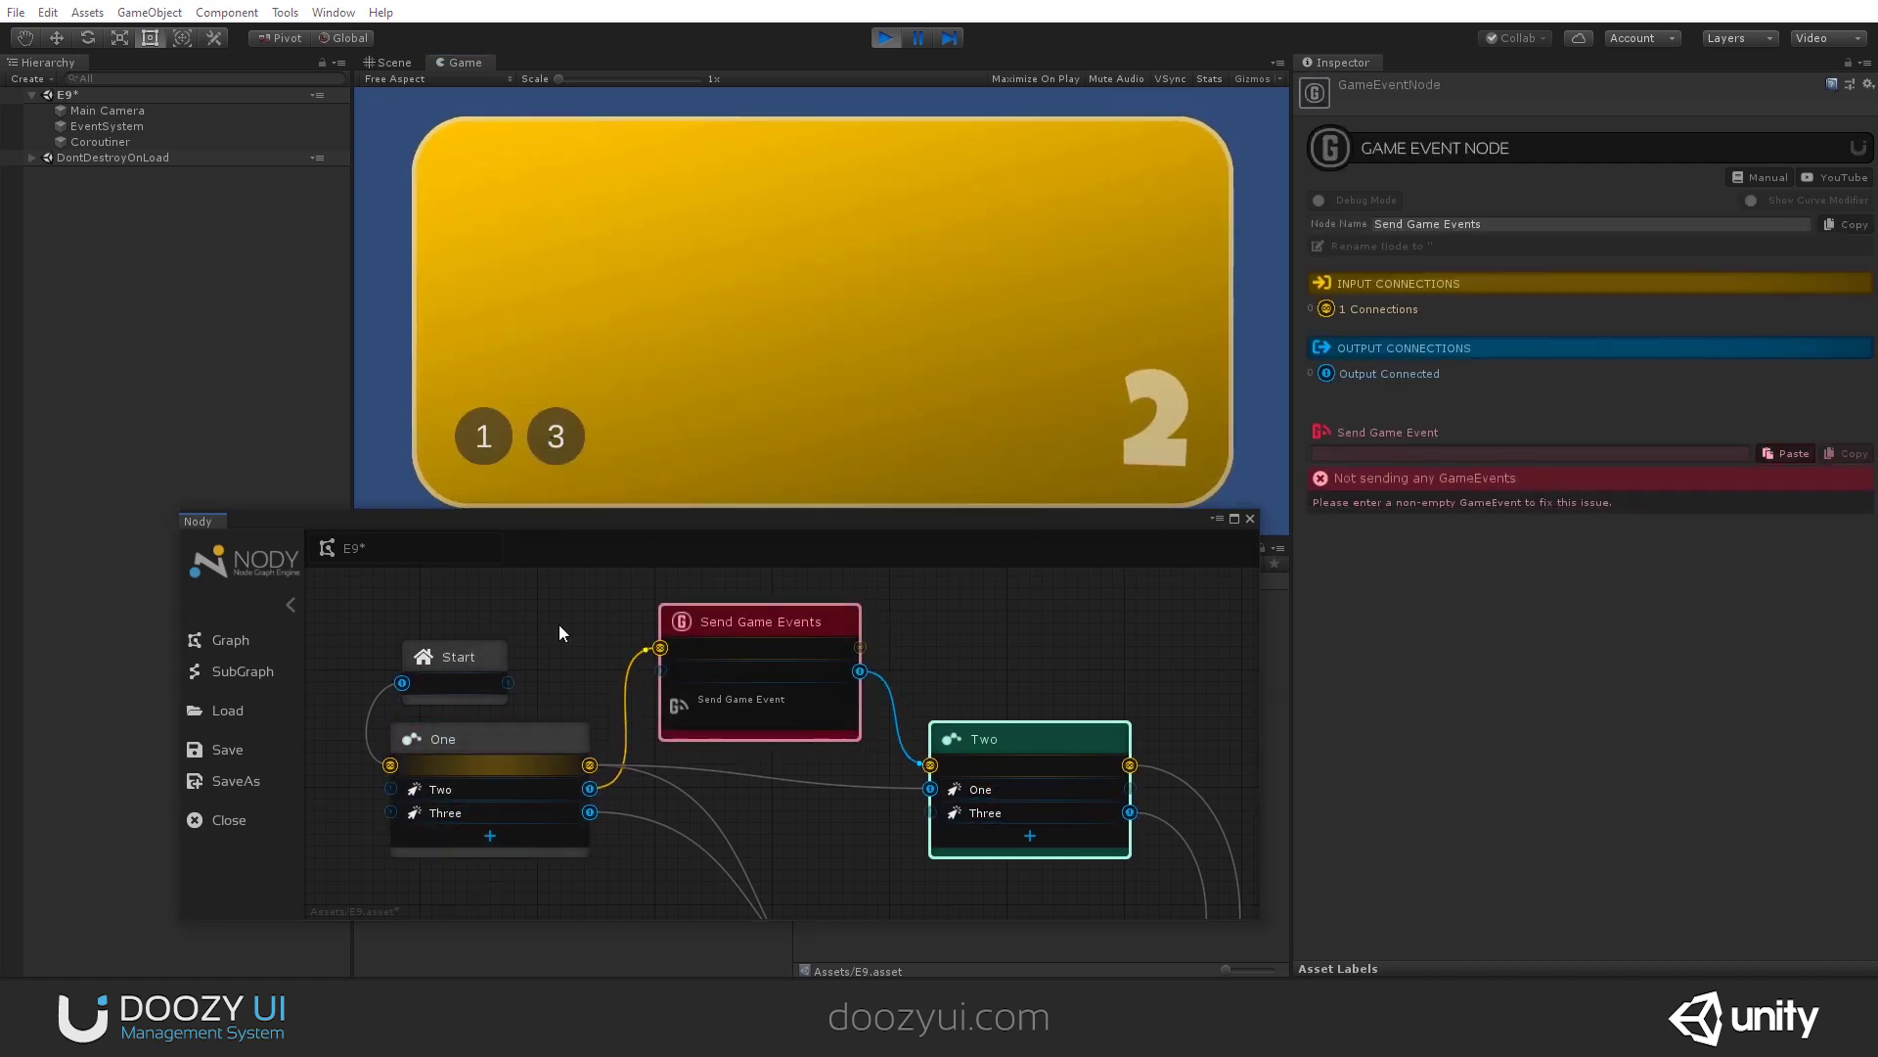
left_click(471, 434)
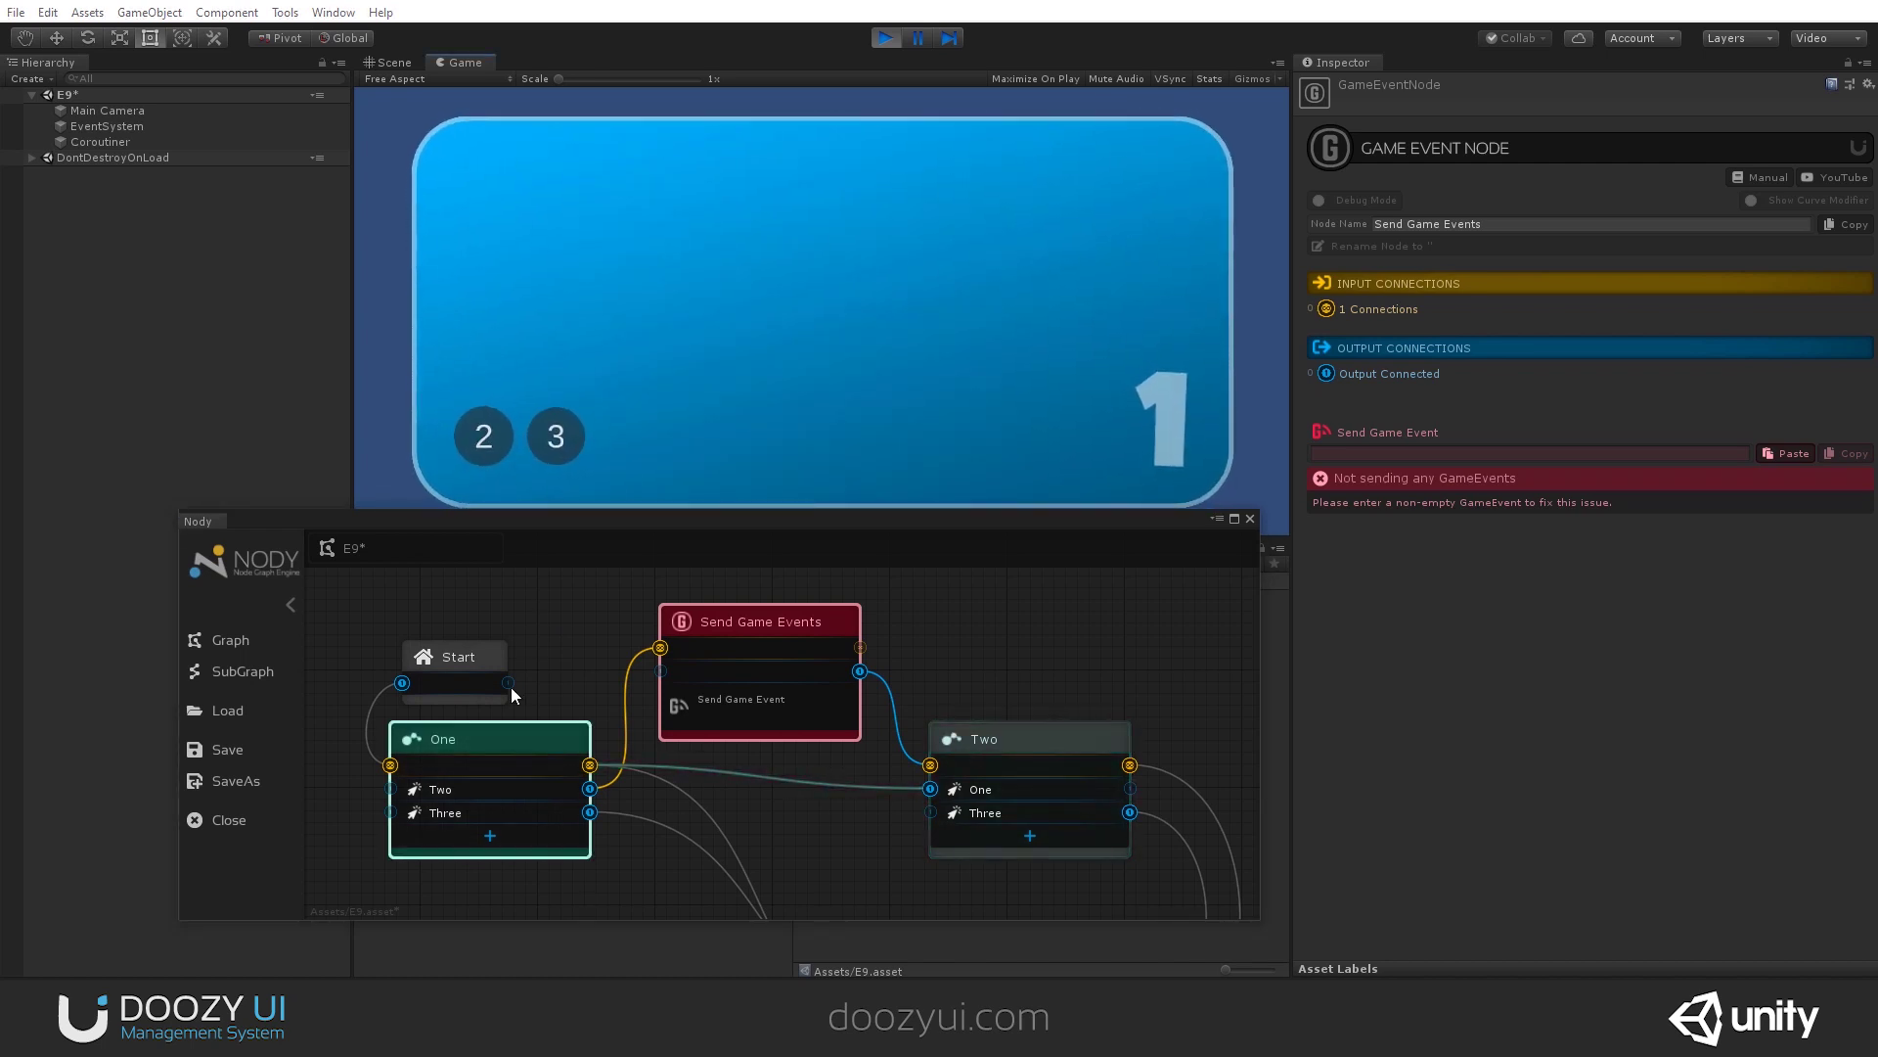
left_click(499, 432)
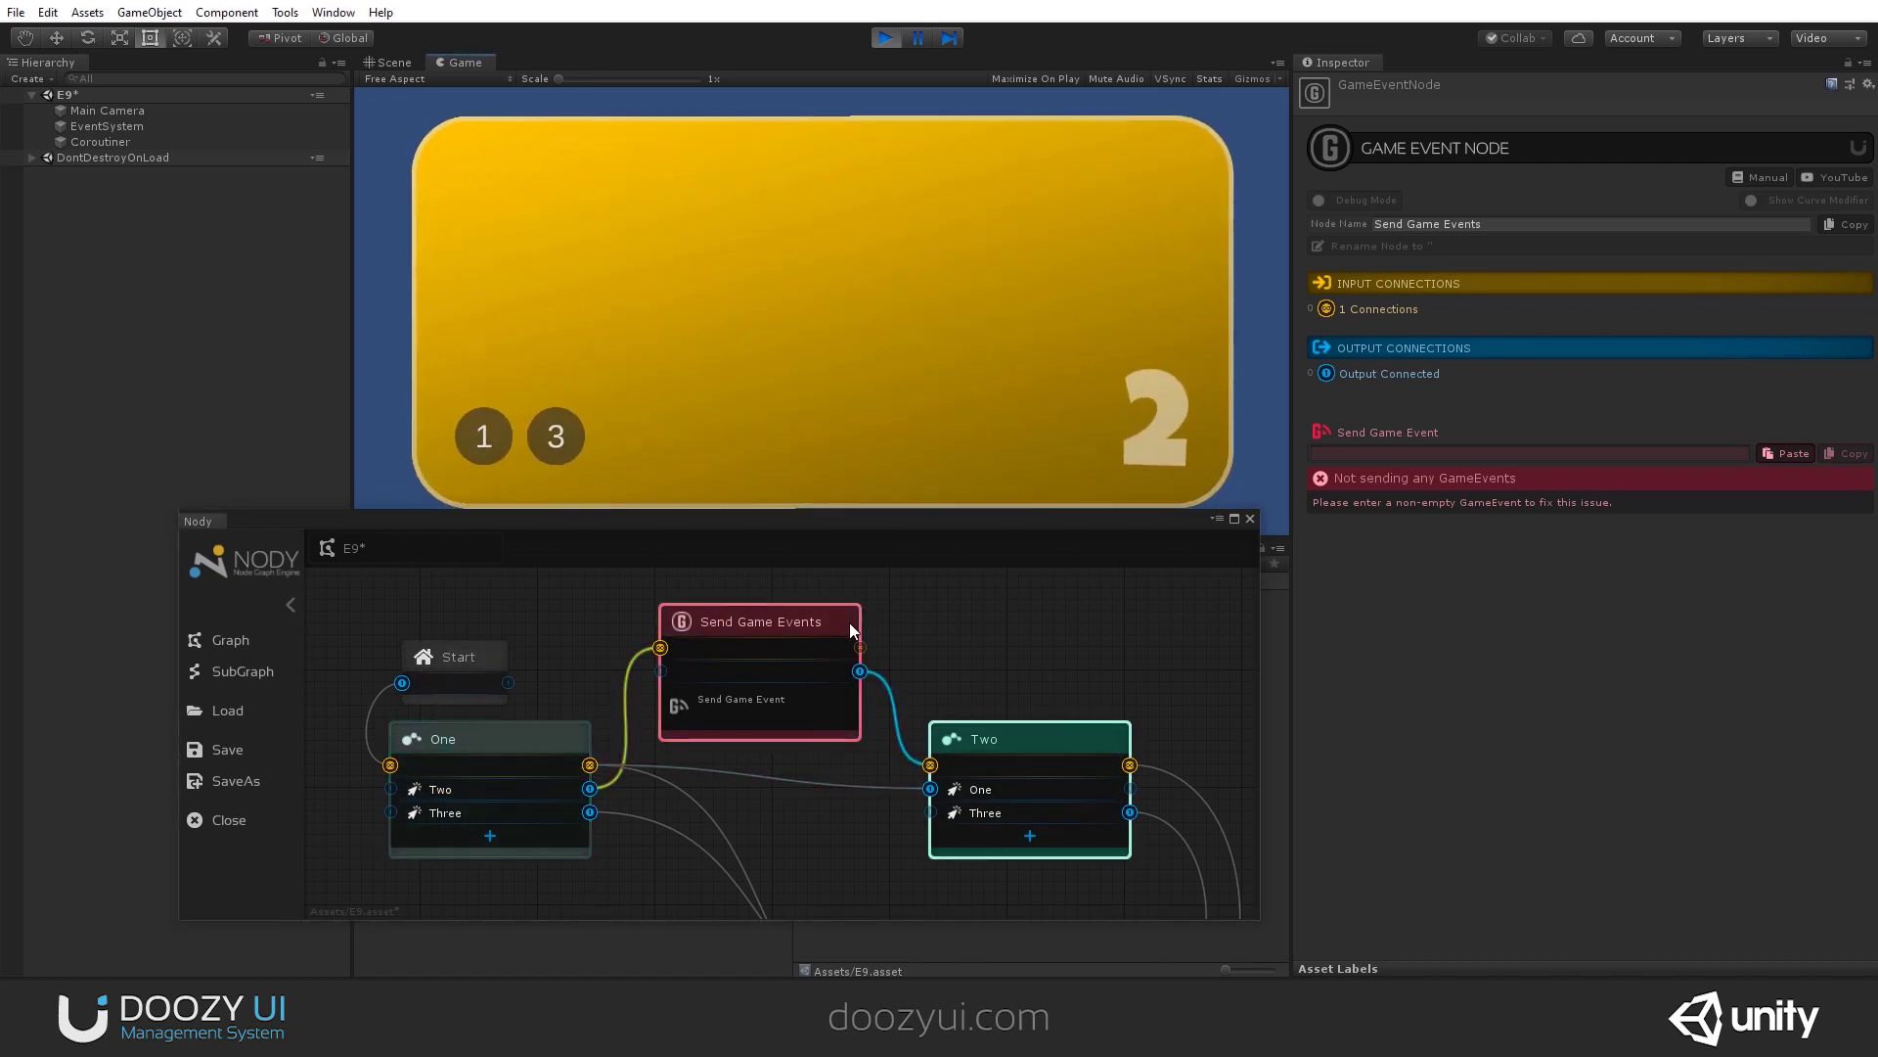
left_click_drag(832, 626, 855, 603)
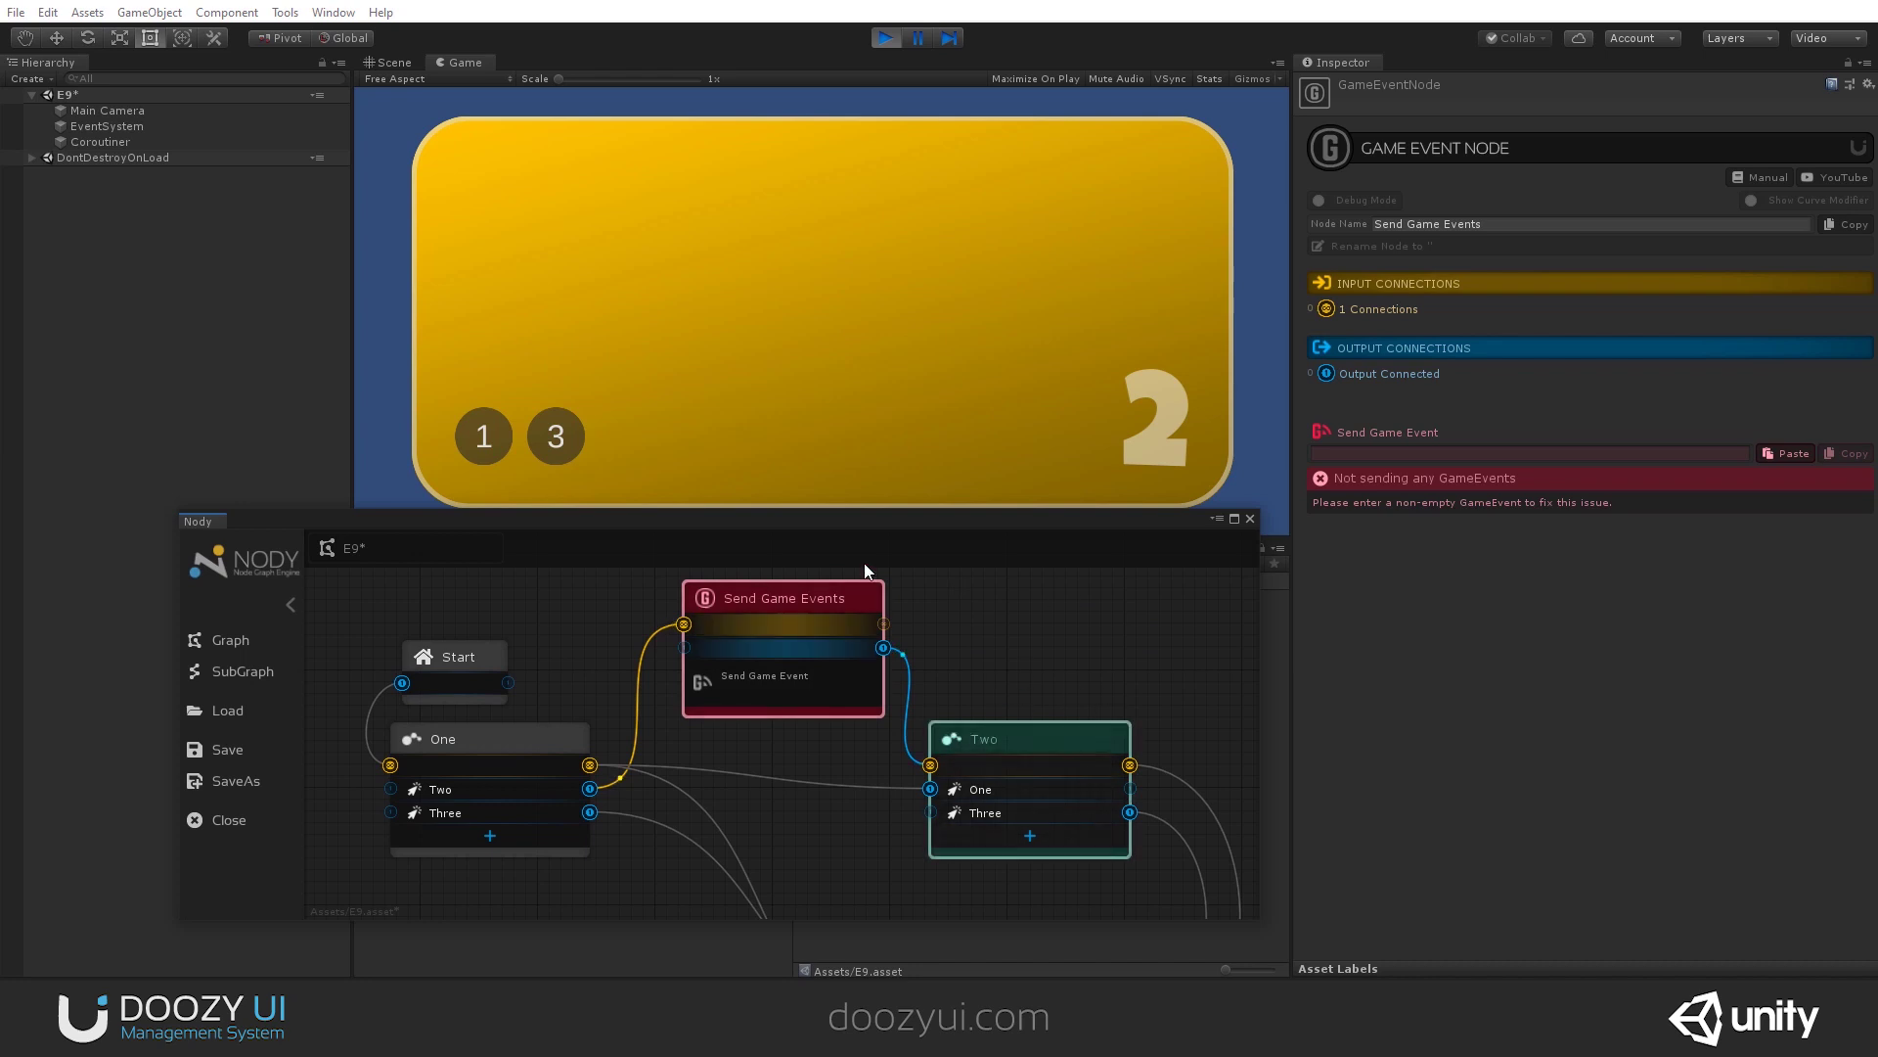
Step: Expand DontDestroyOnLoad to list MasterCanvas, the views and Graph Controller - E9
left_click(80, 198)
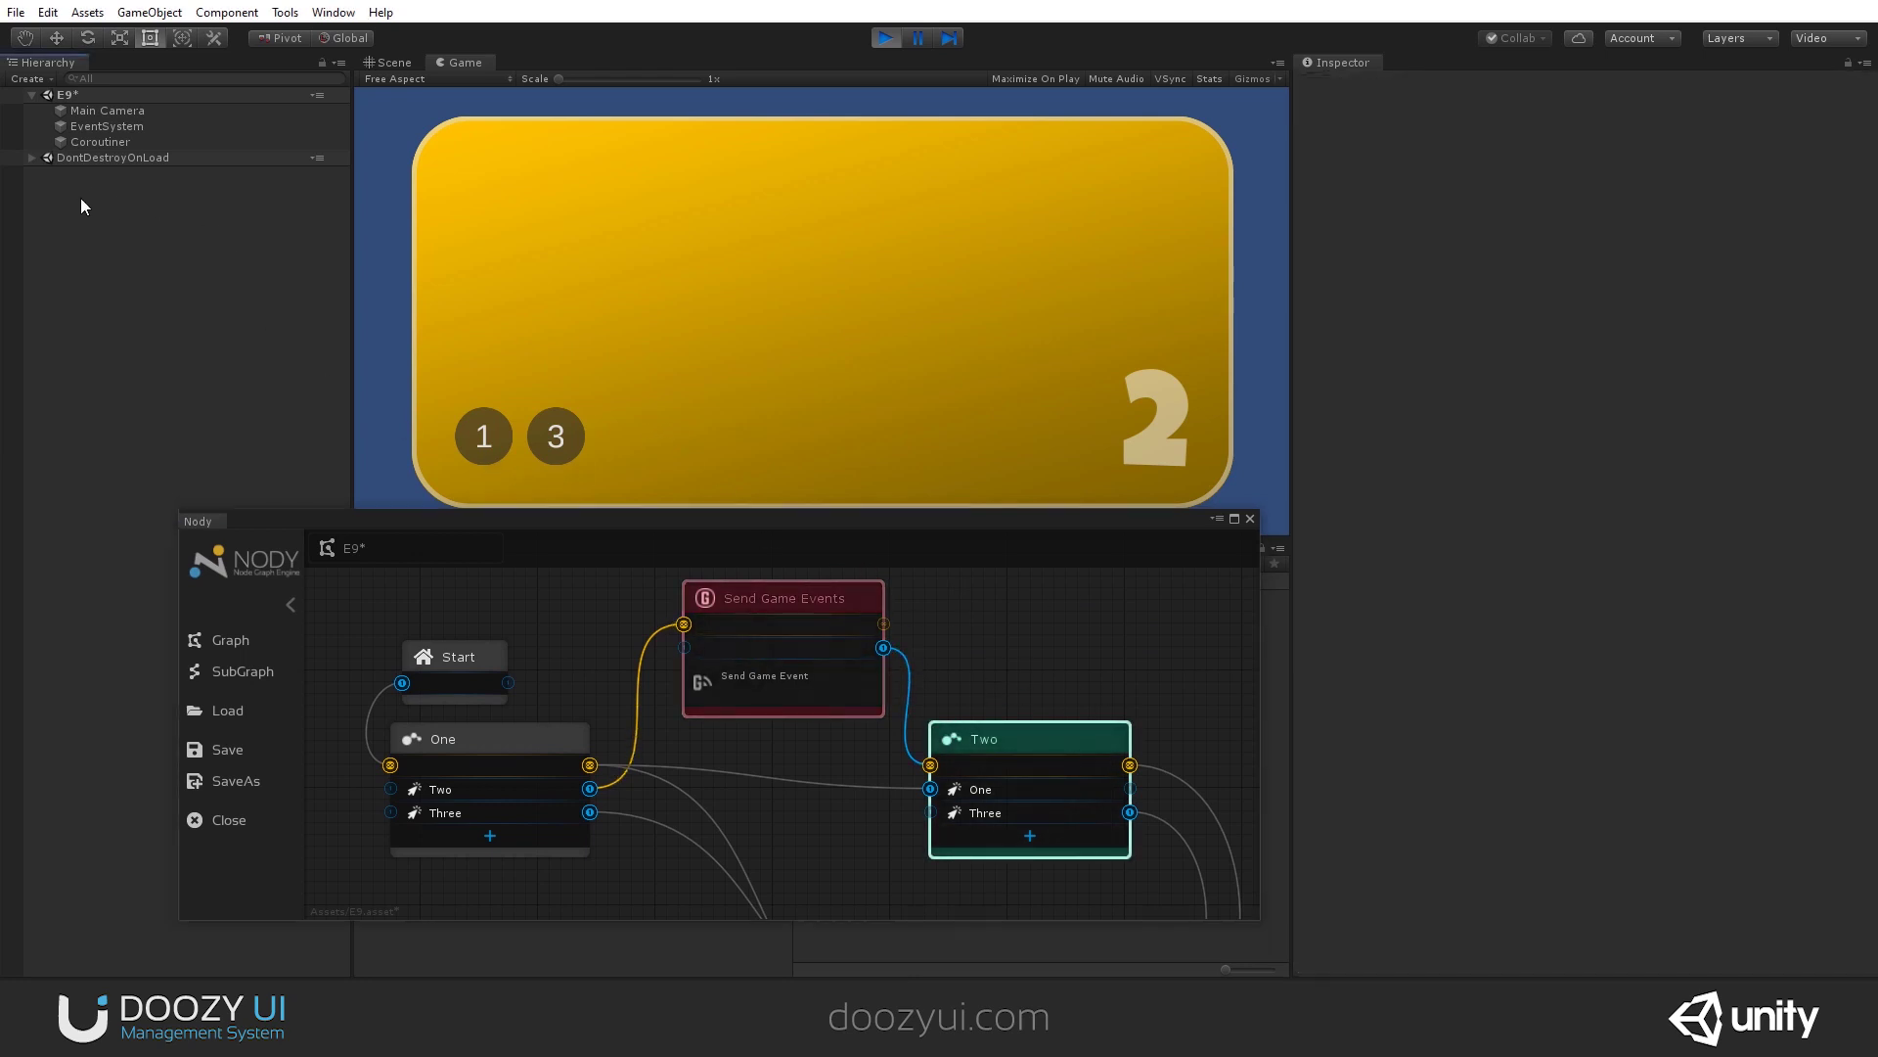
left_click(32, 157)
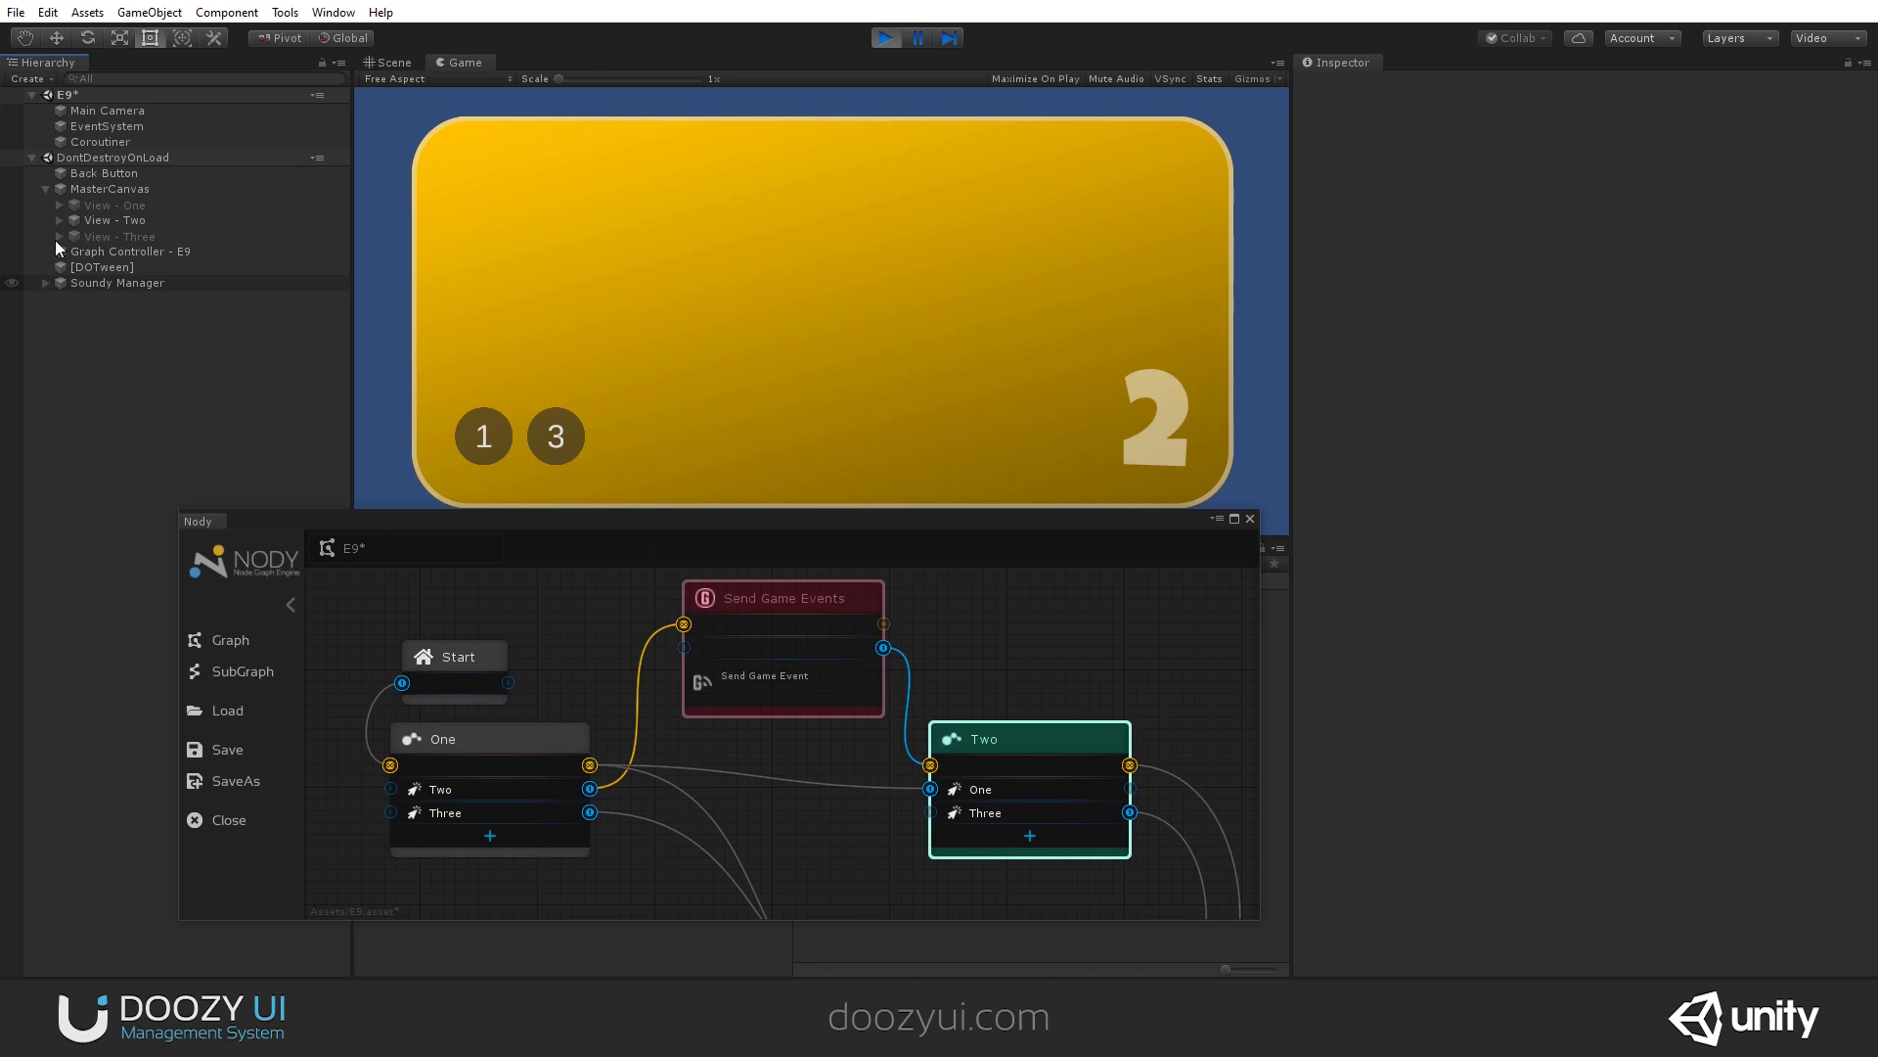
right_click(97, 330)
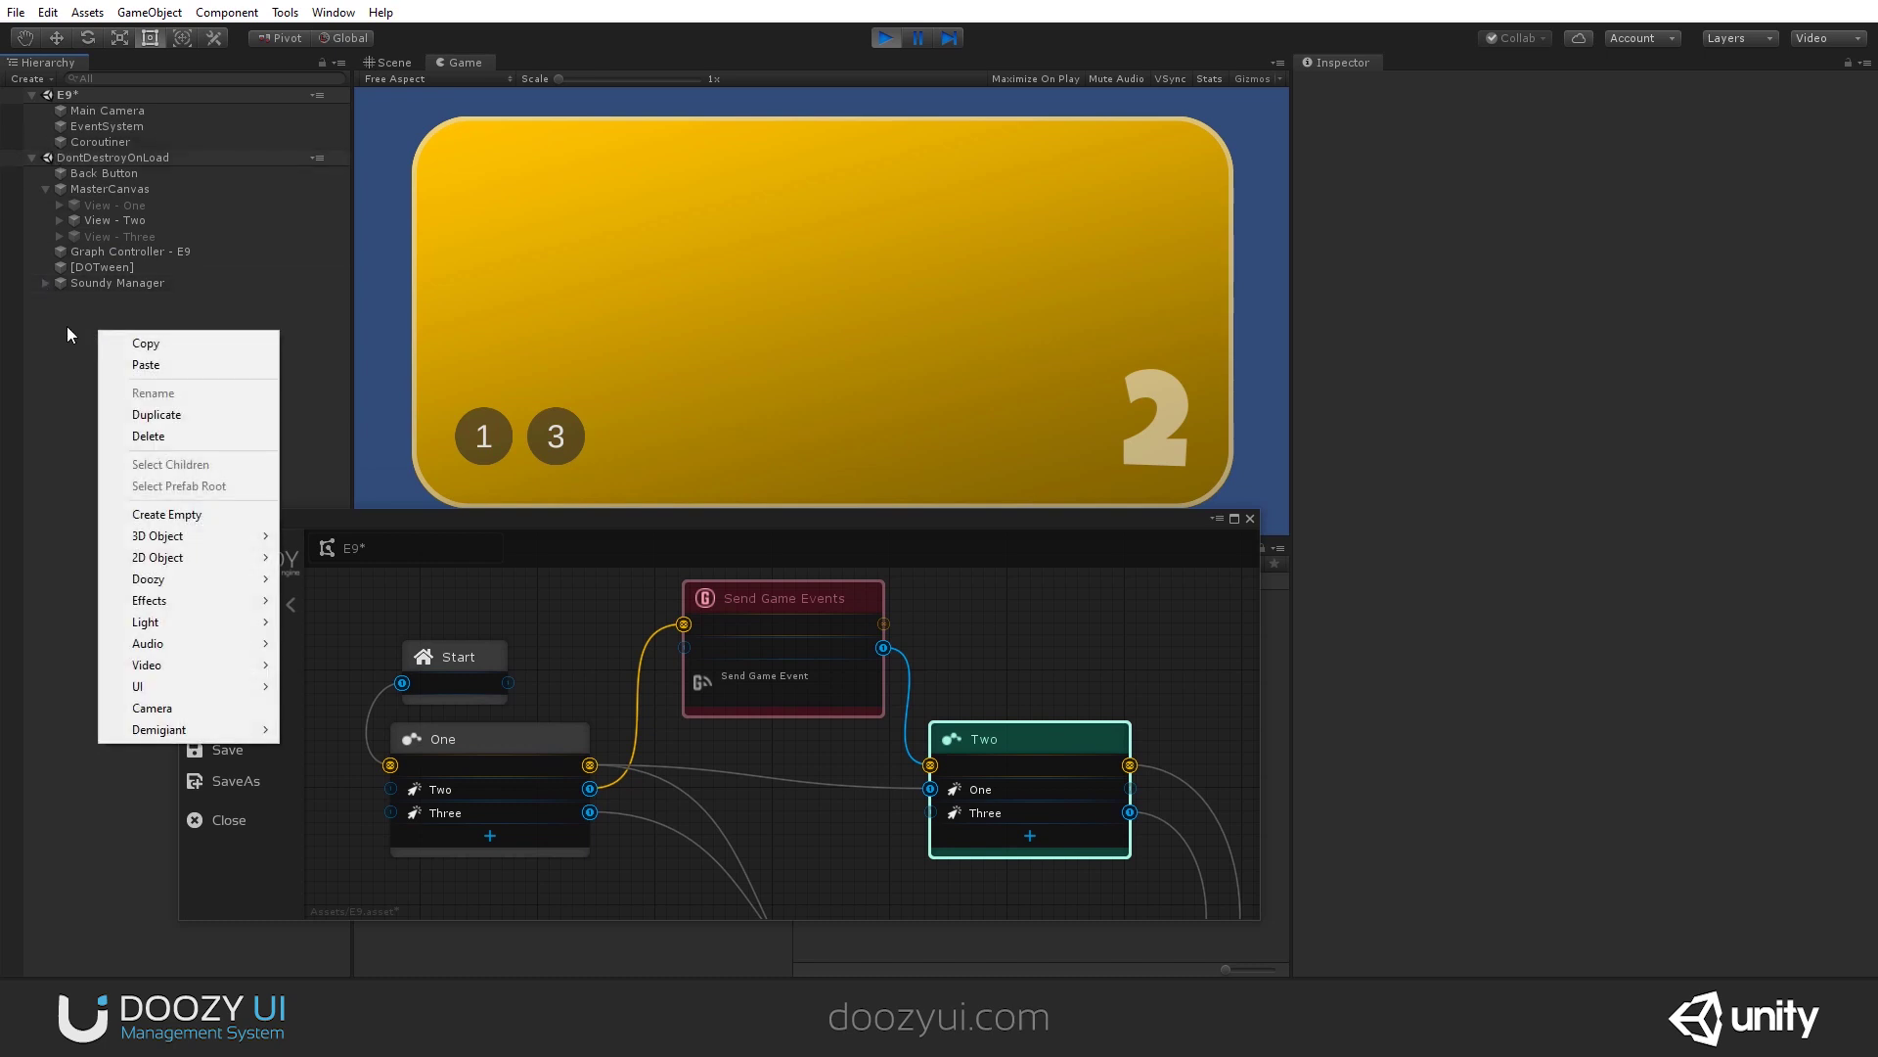
left_click(28, 135)
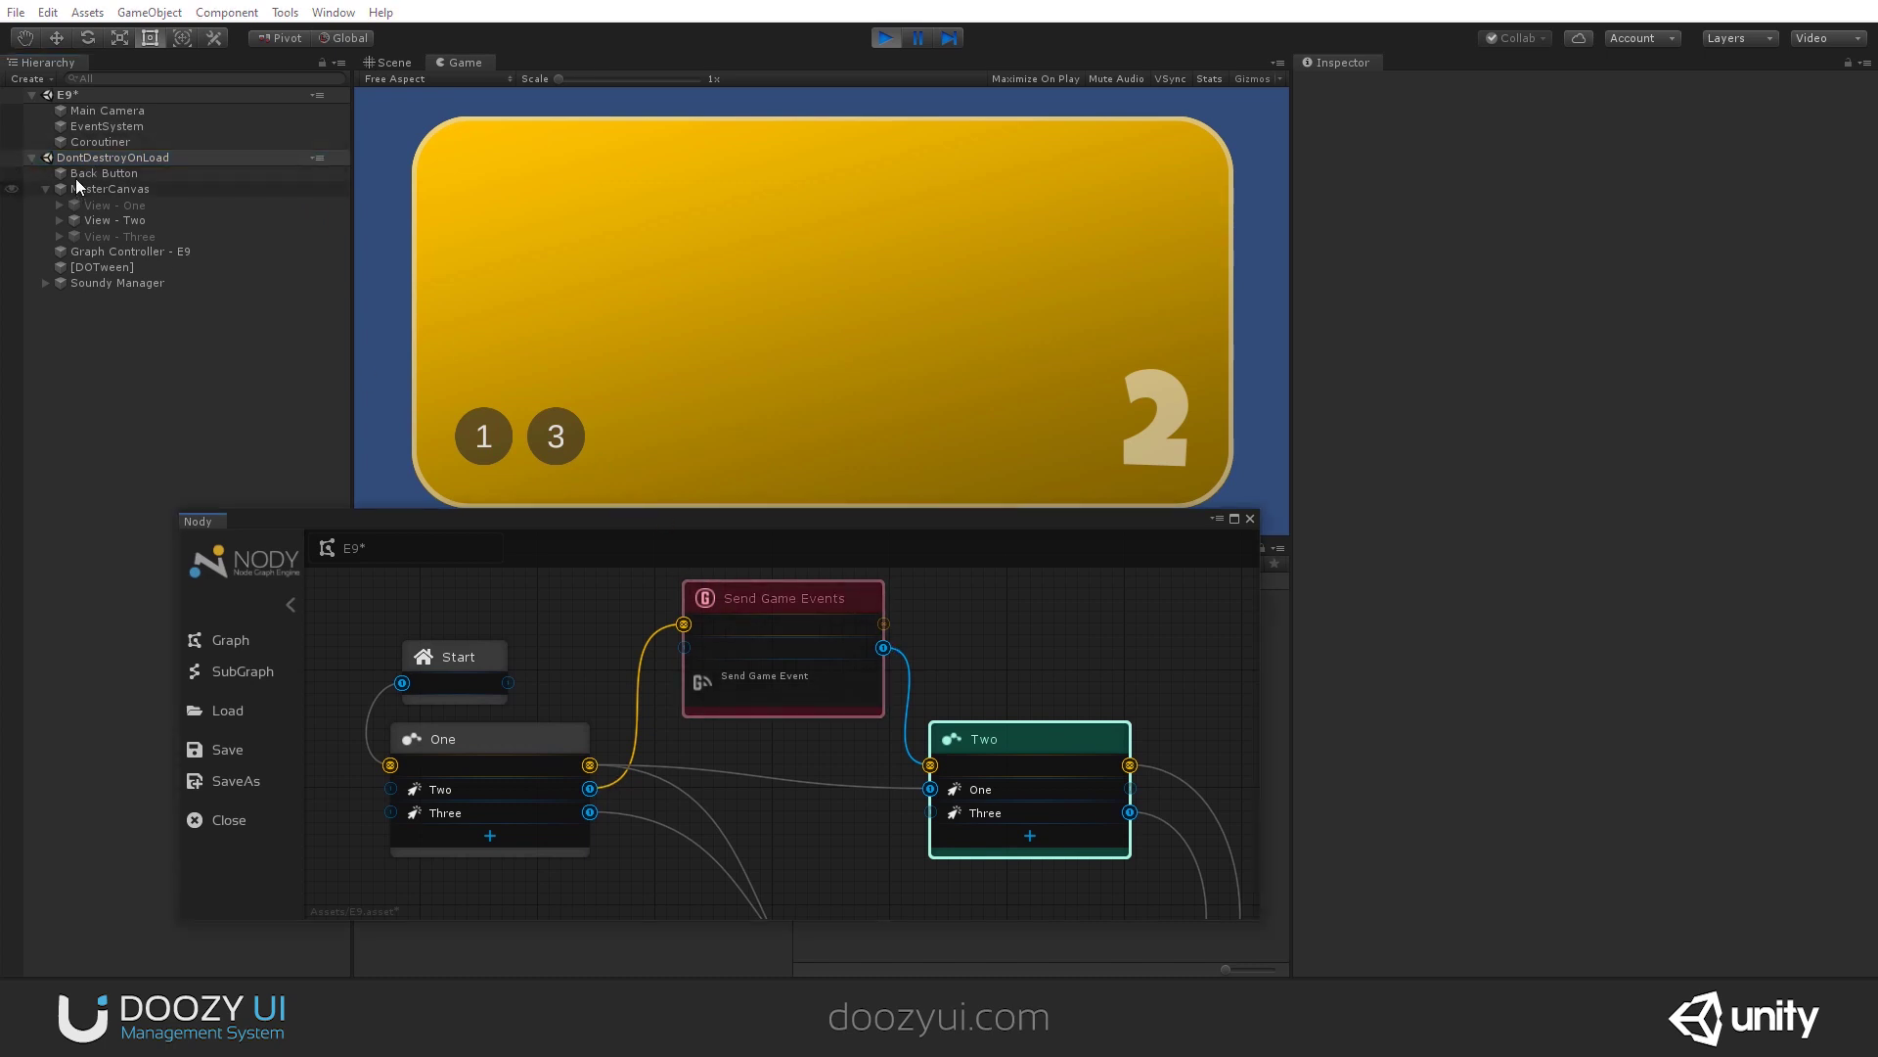
Step: Set the Send Game Events node's event to 'My Test Game Event', then select ' Game Event'
left_click(800, 601)
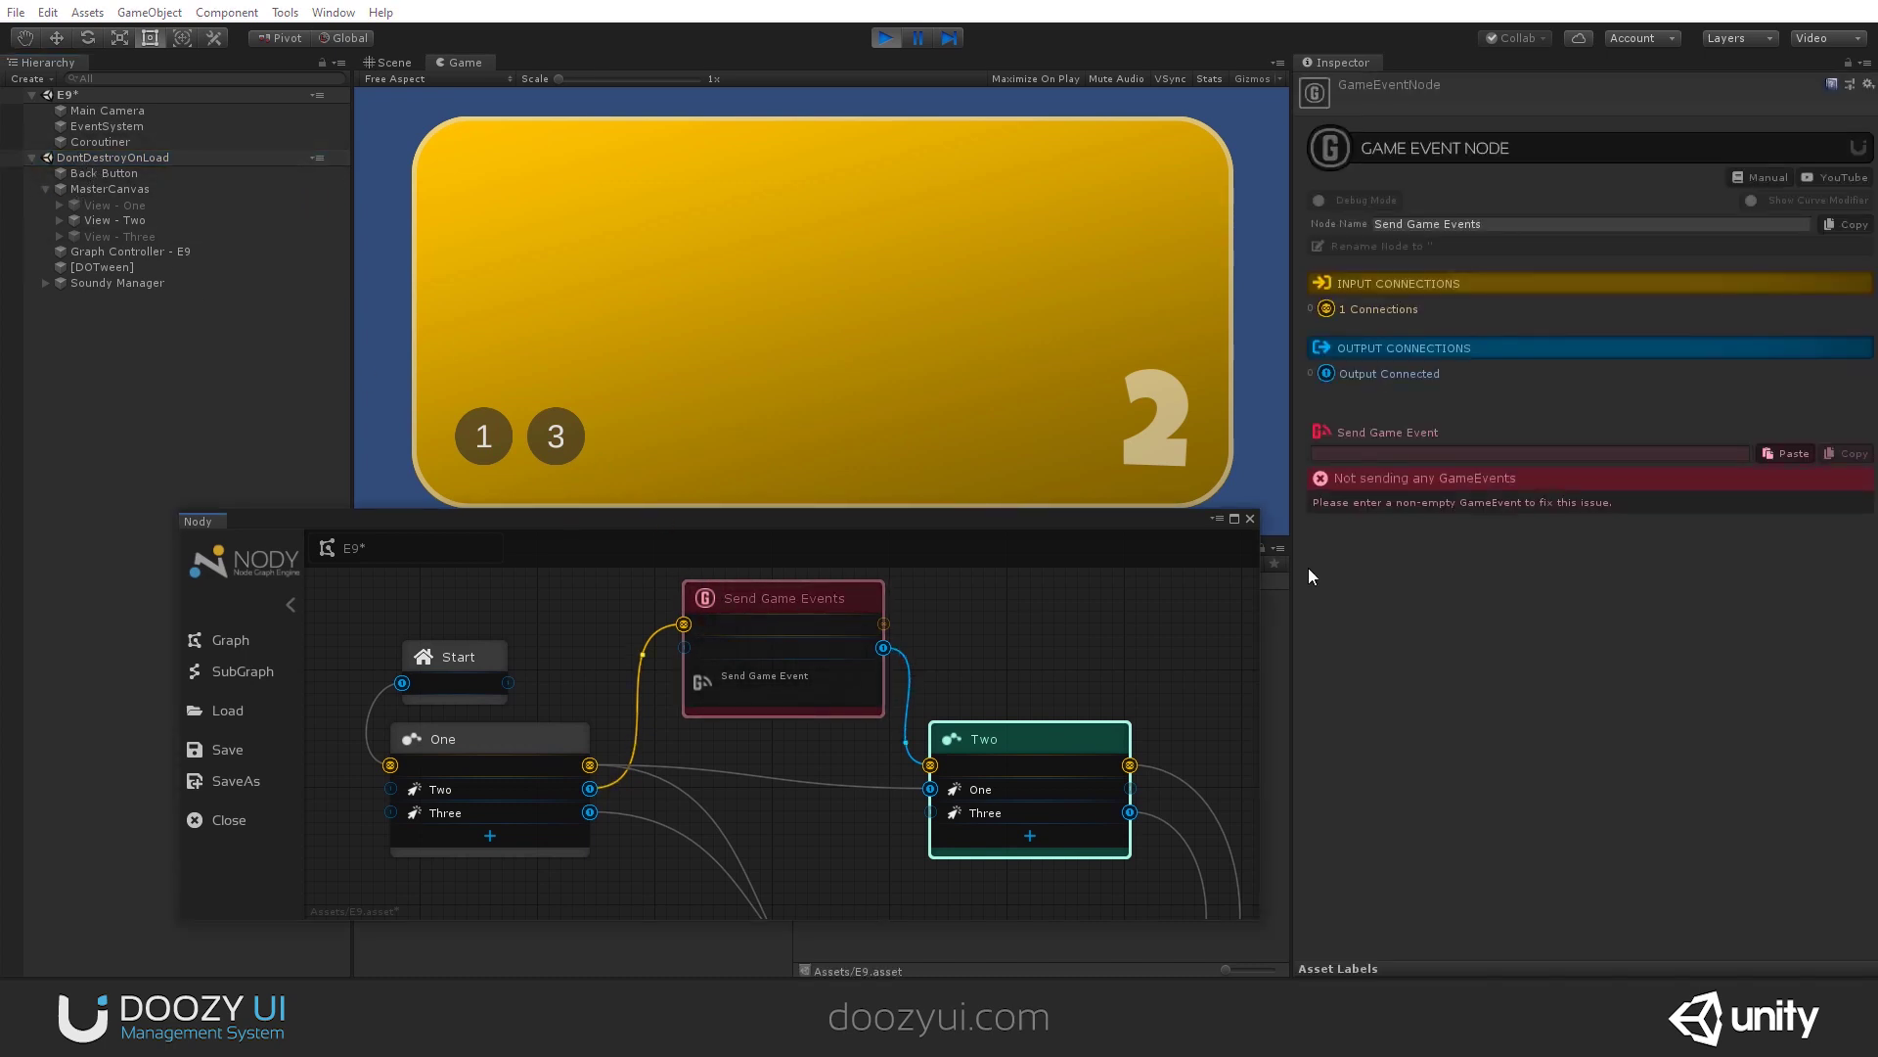
left_click(1482, 454)
type("My")
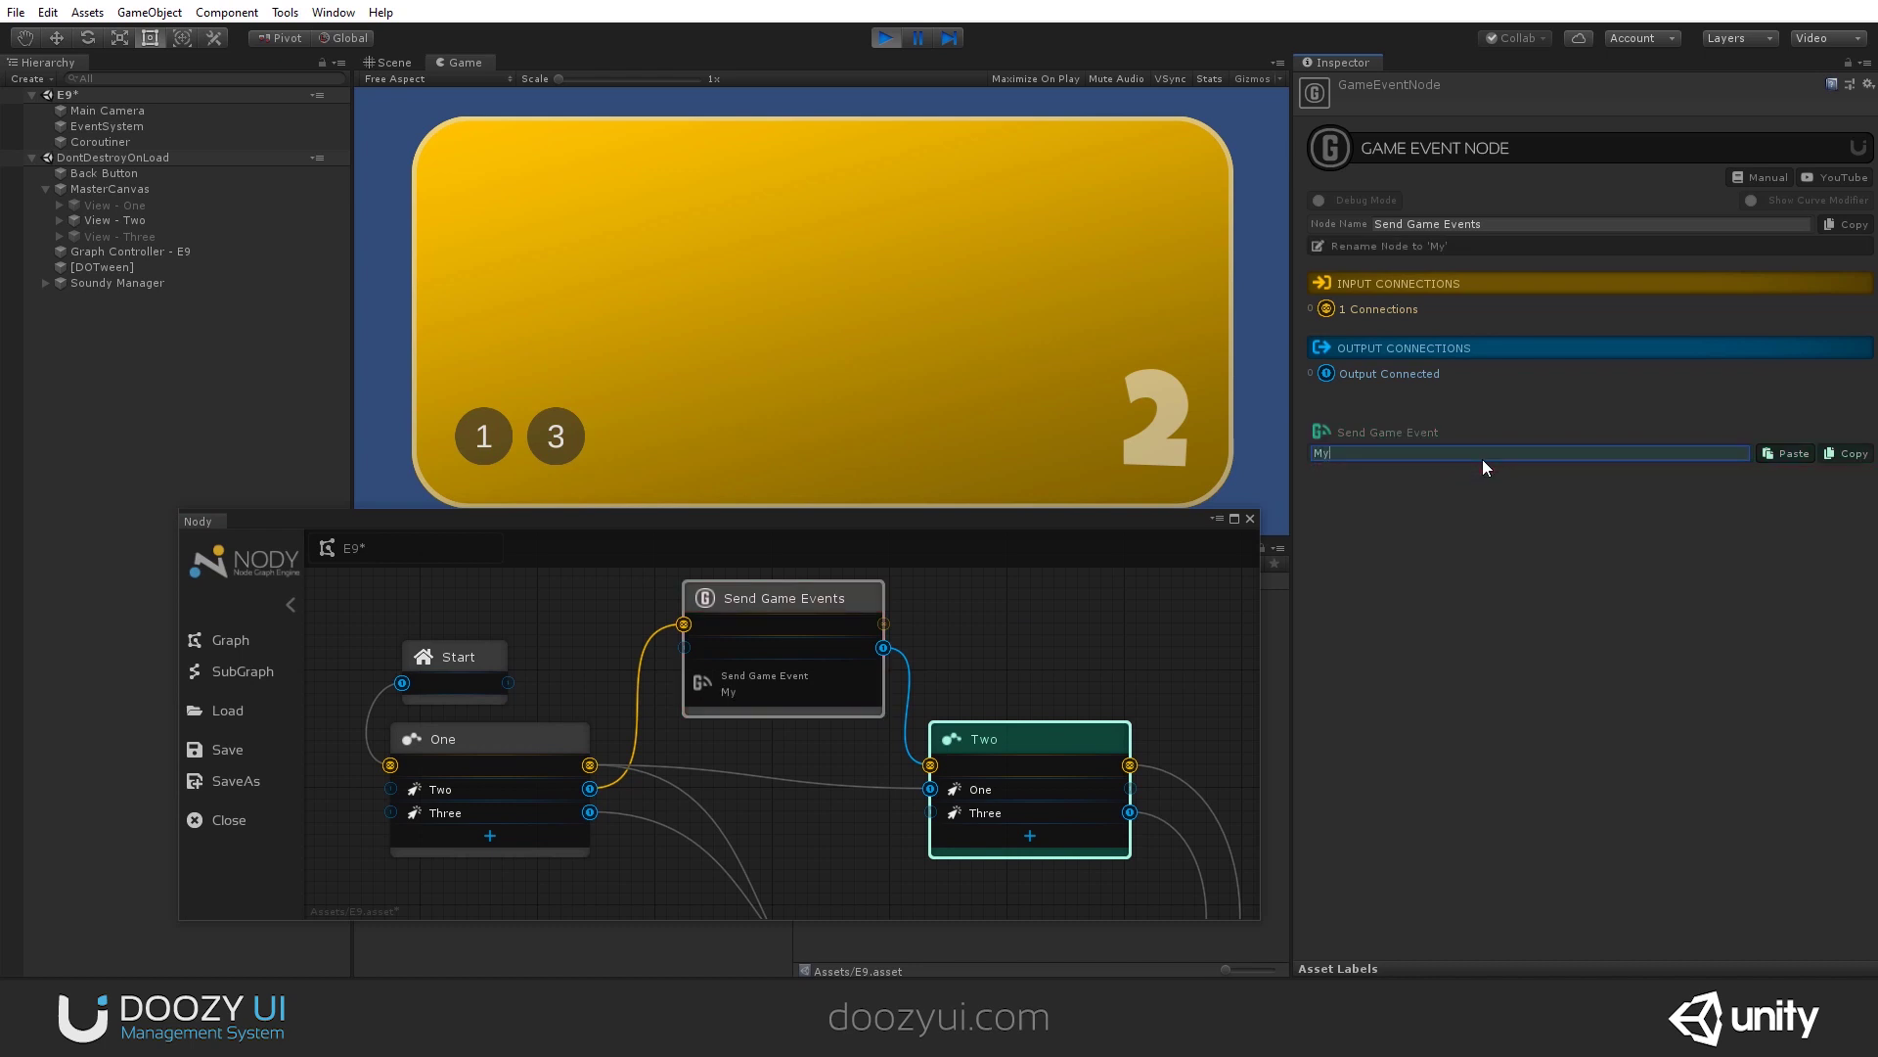
type(" Test Game Event")
key("Return")
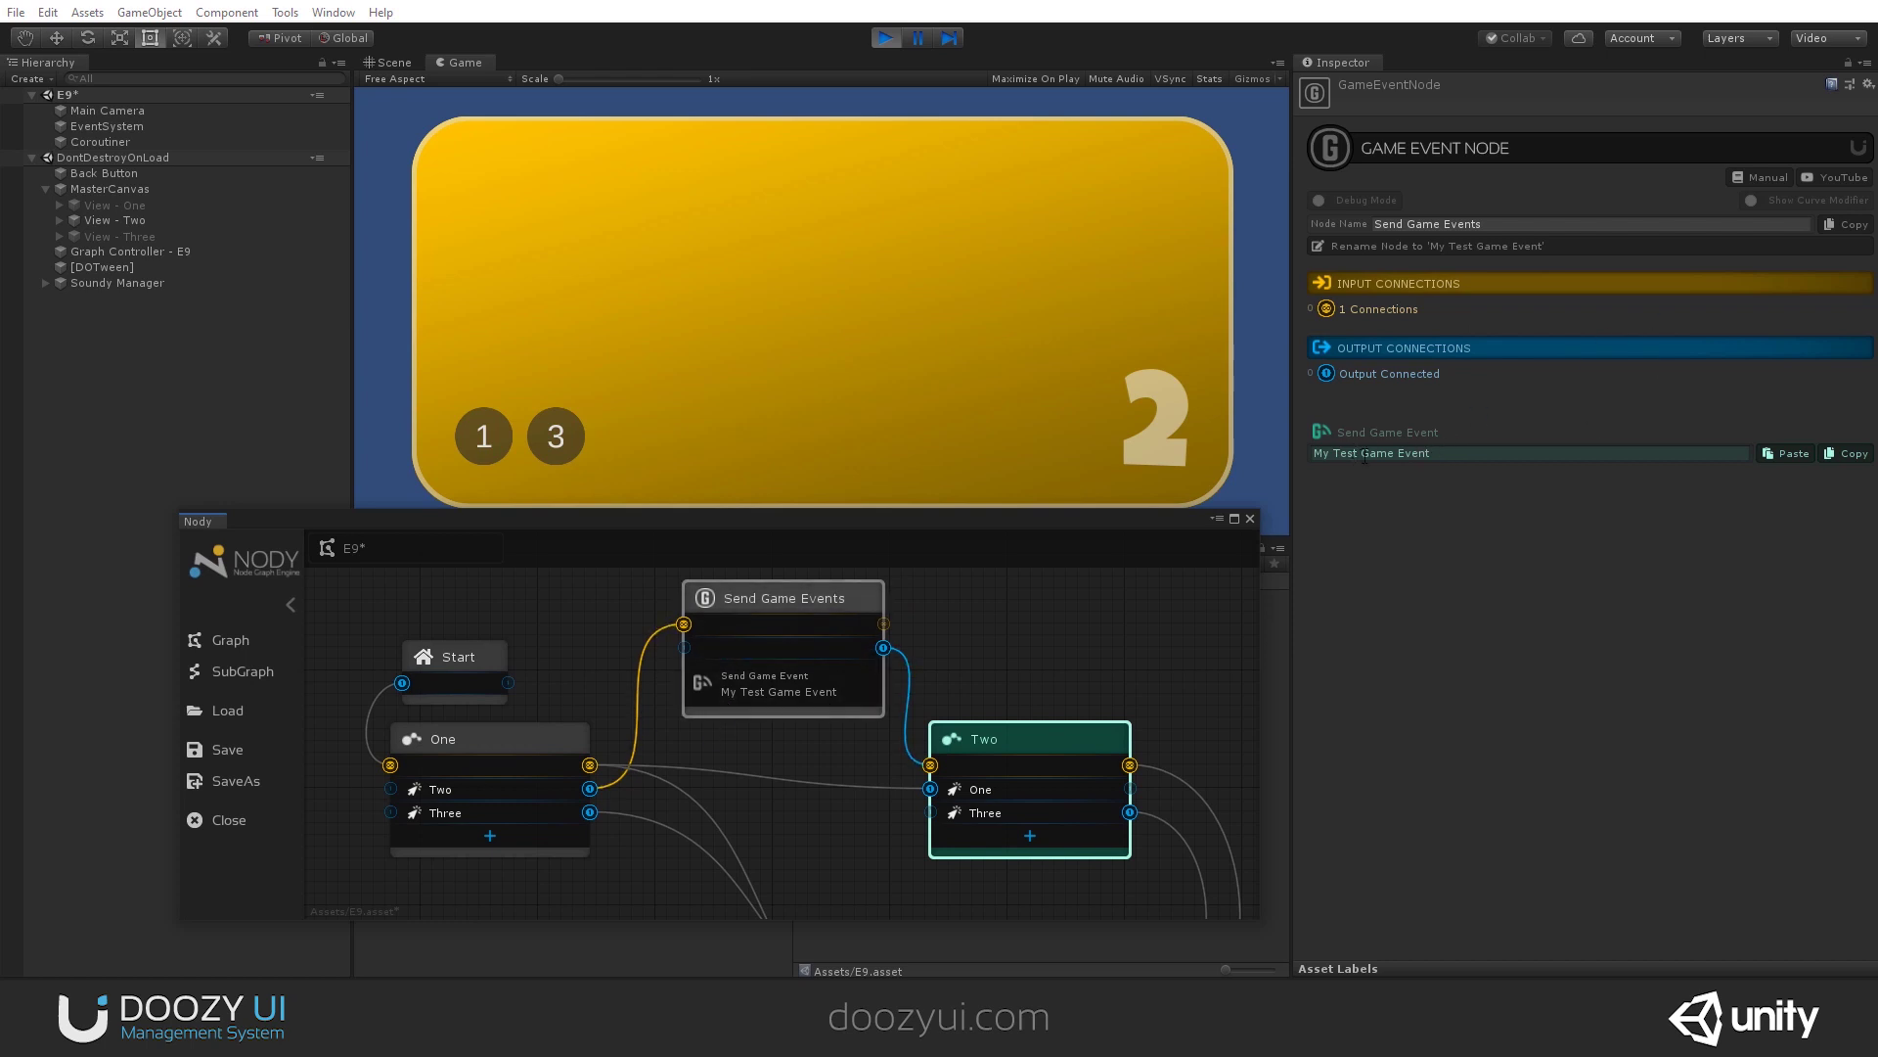
left_click_drag(1364, 454, 1533, 450)
Step: Shorten the event name to 'My Test', then switch the game to view One and back to Two
key("BackSpace")
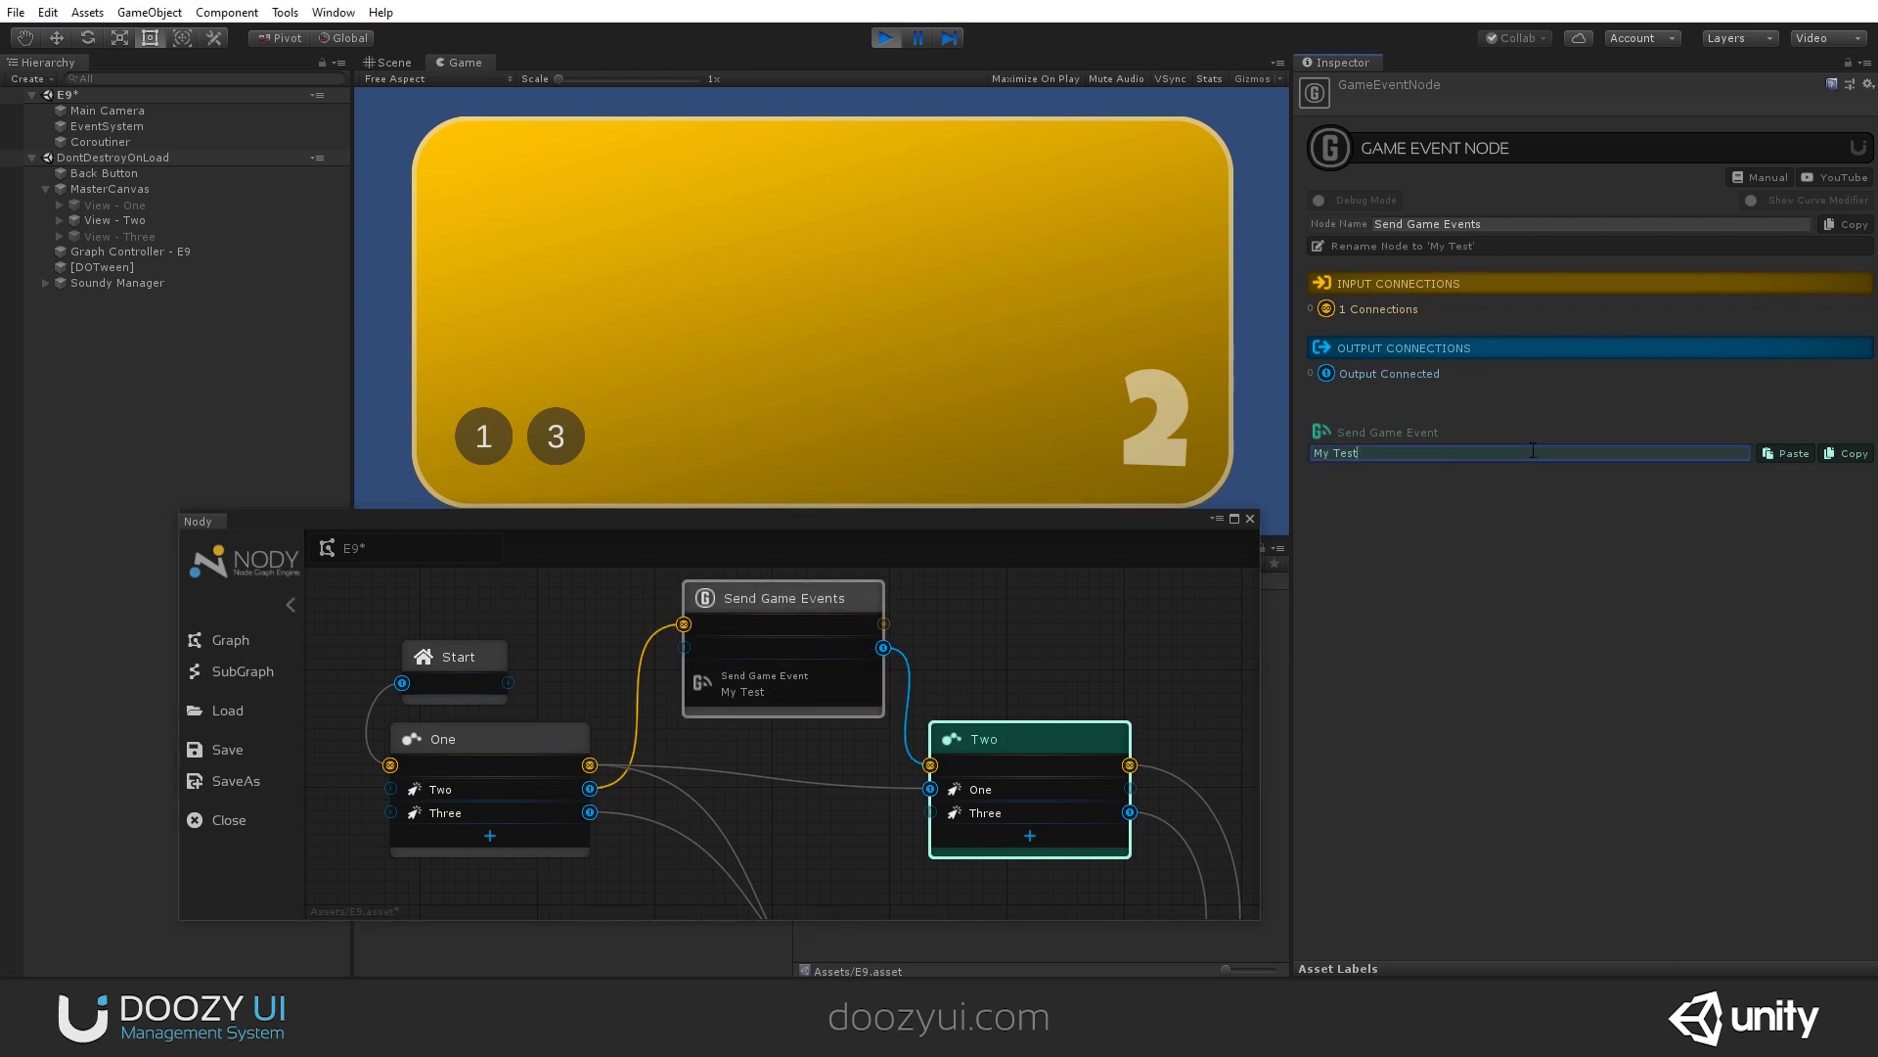
left_click_drag(733, 583, 734, 607)
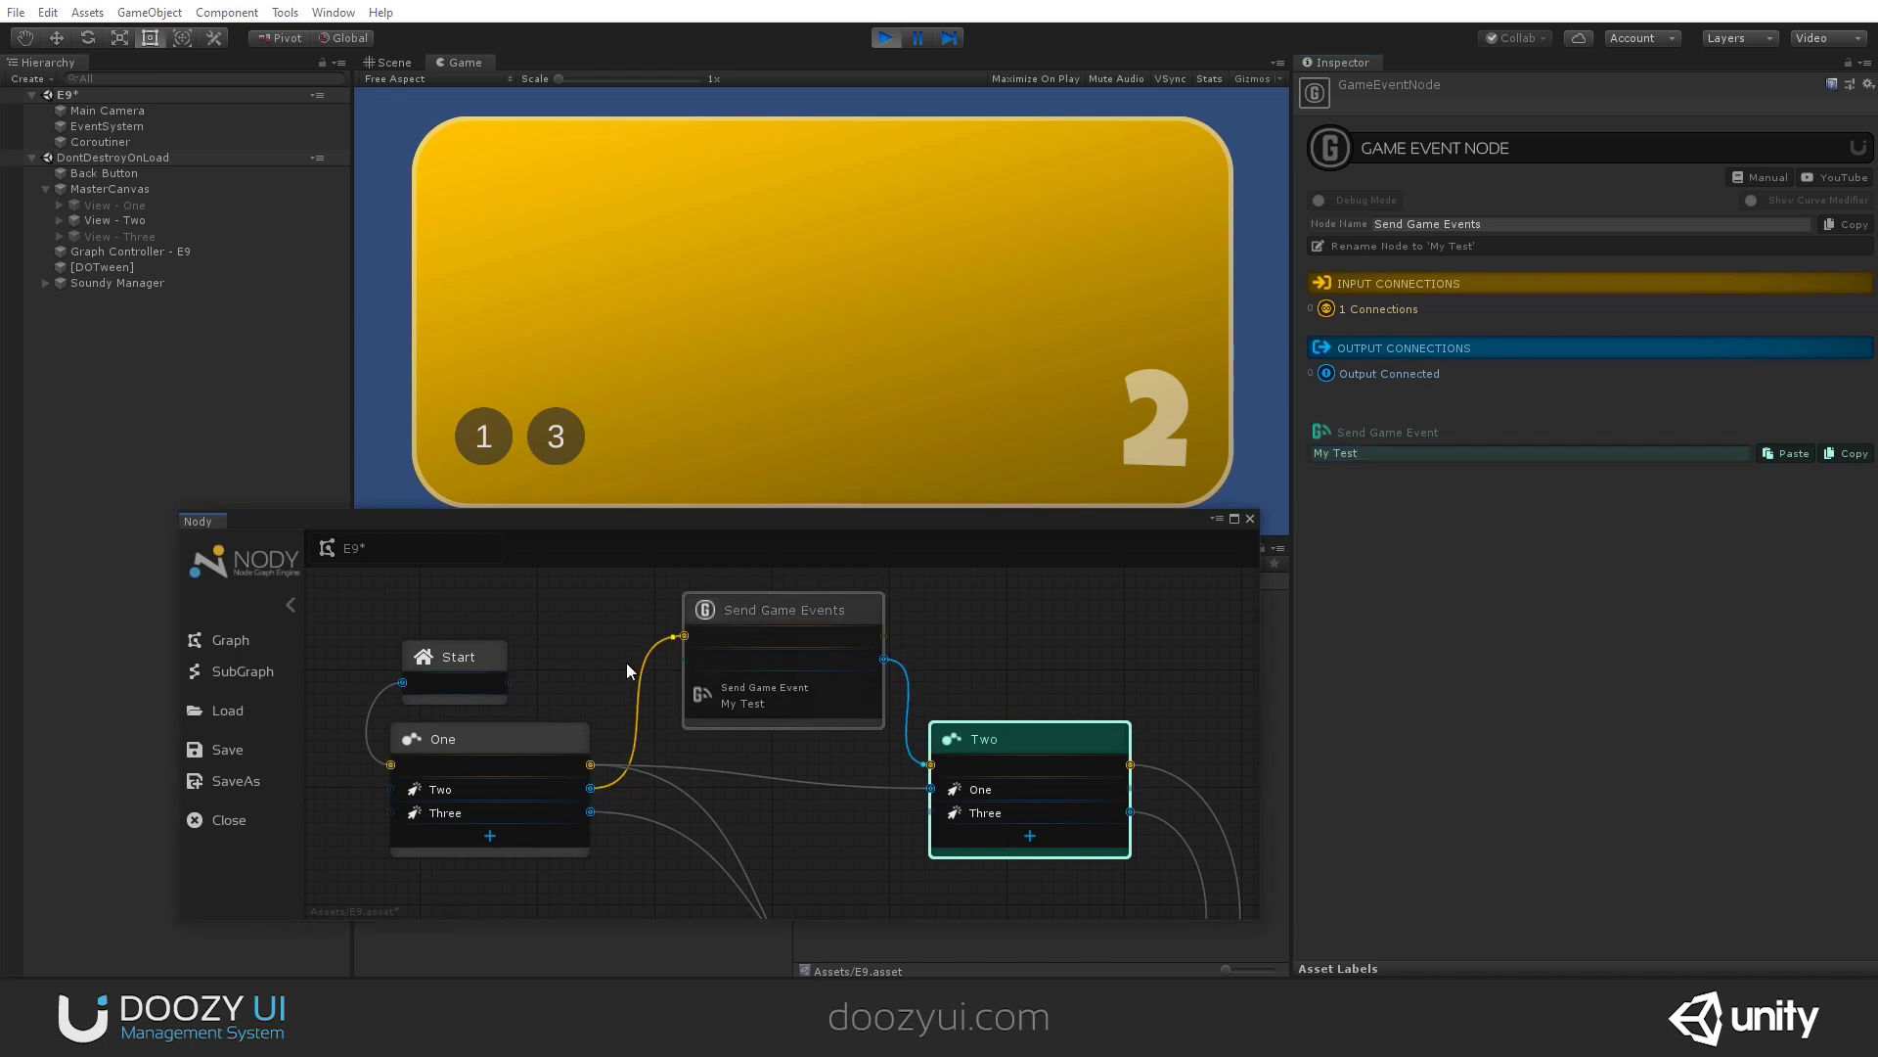
left_click(490, 440)
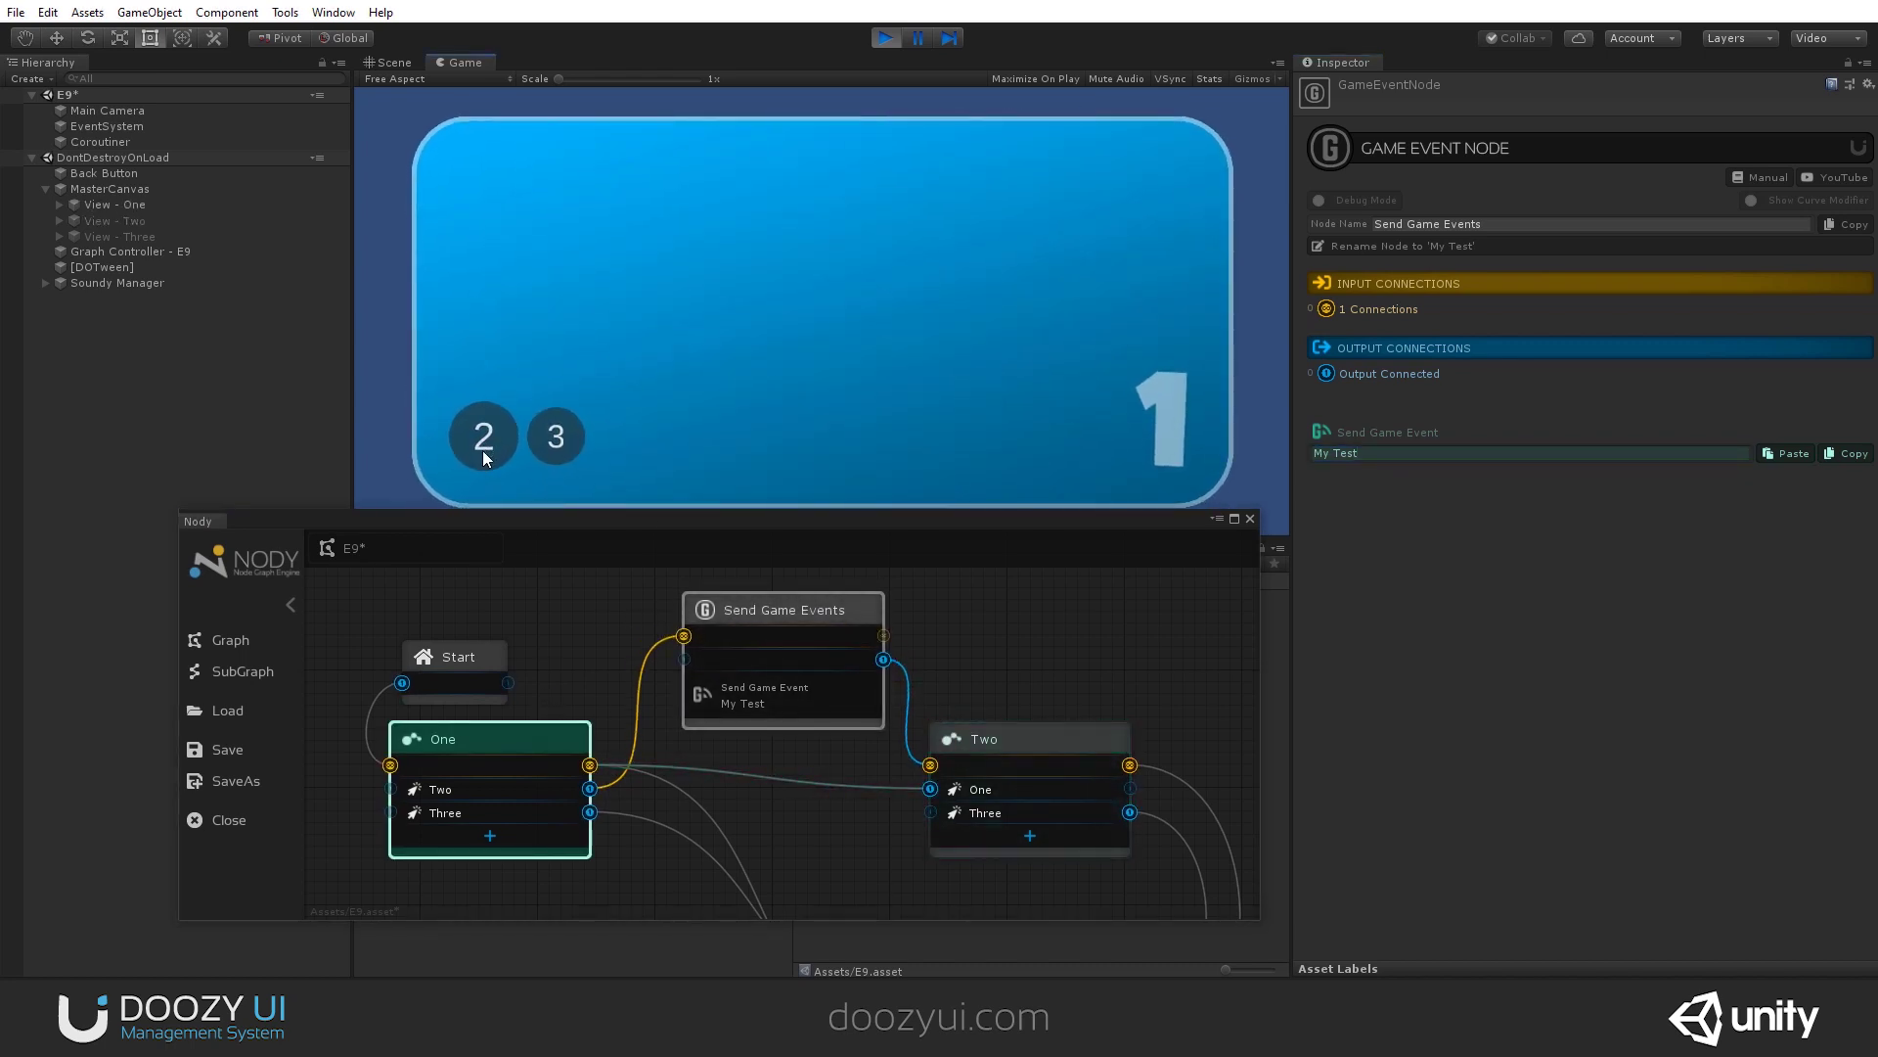
left_click(483, 439)
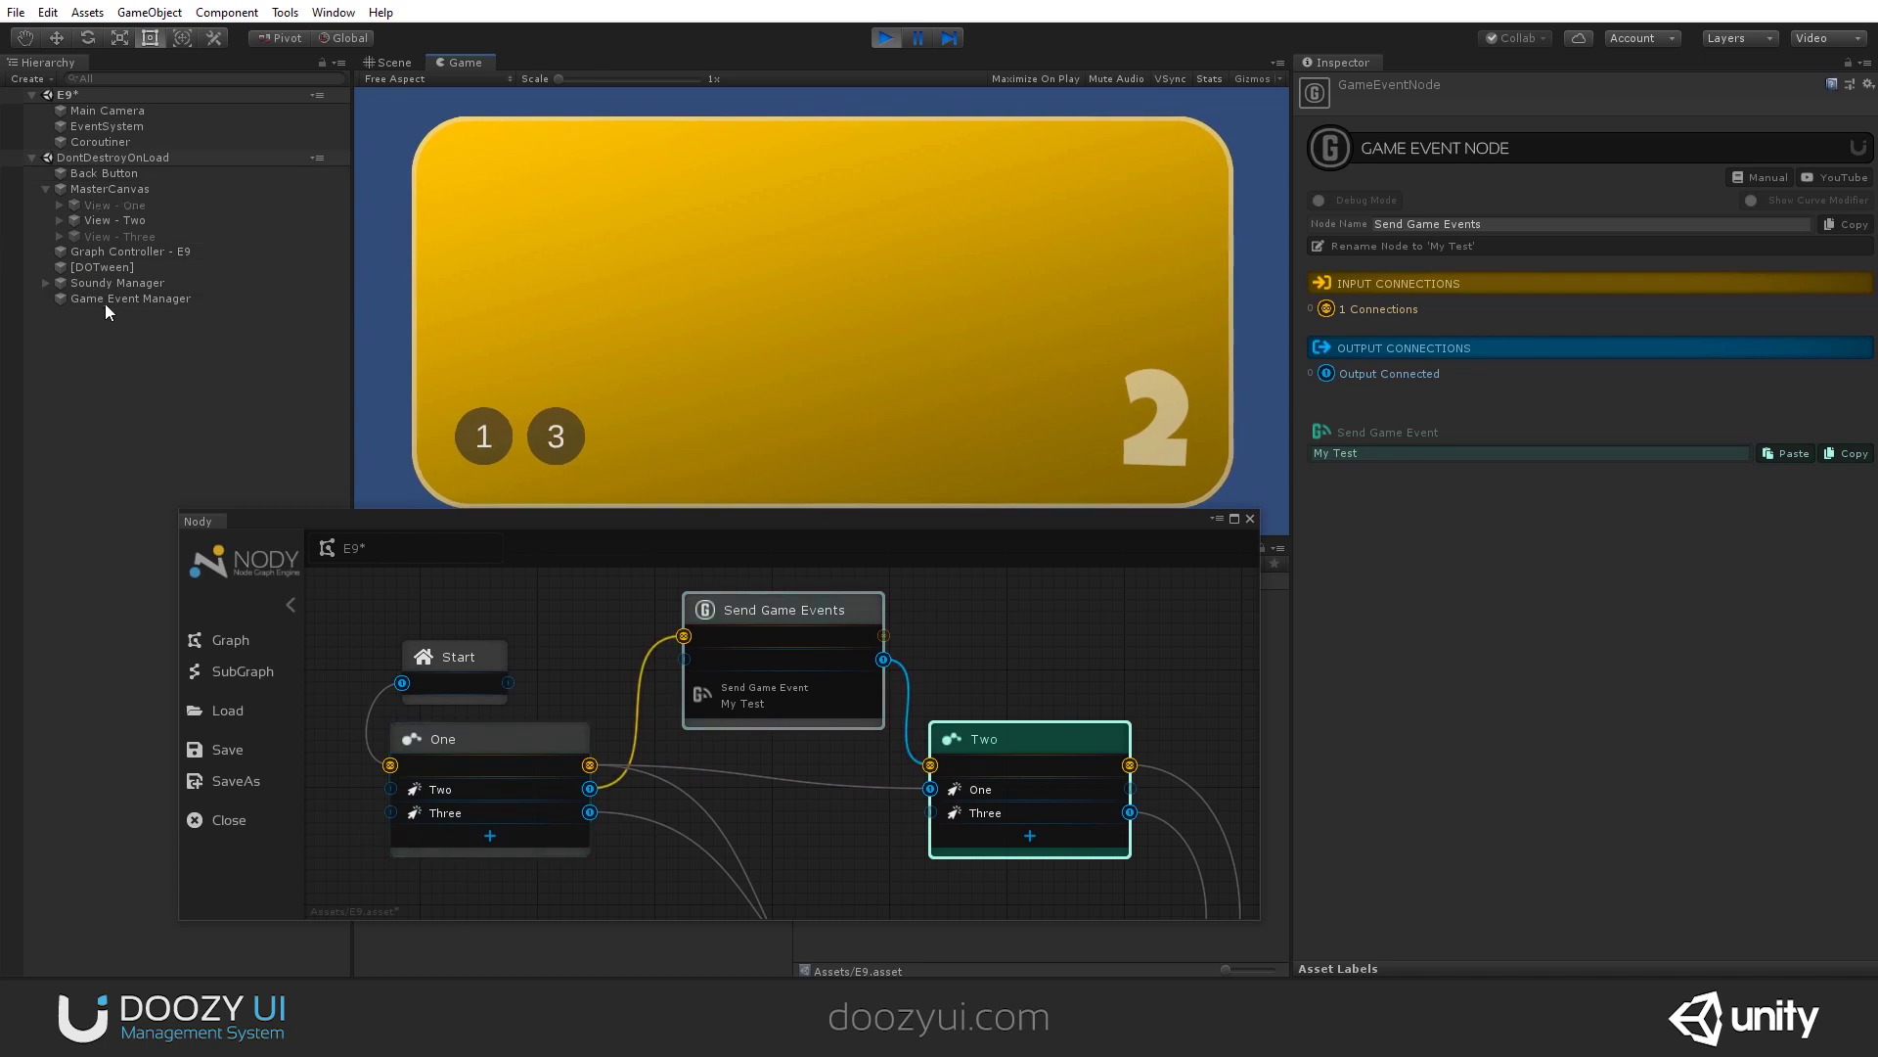
Step: Inspect the new Game Event Manager under DontDestroyOnLoad, rearranging the Nody window around it
left_click(121, 300)
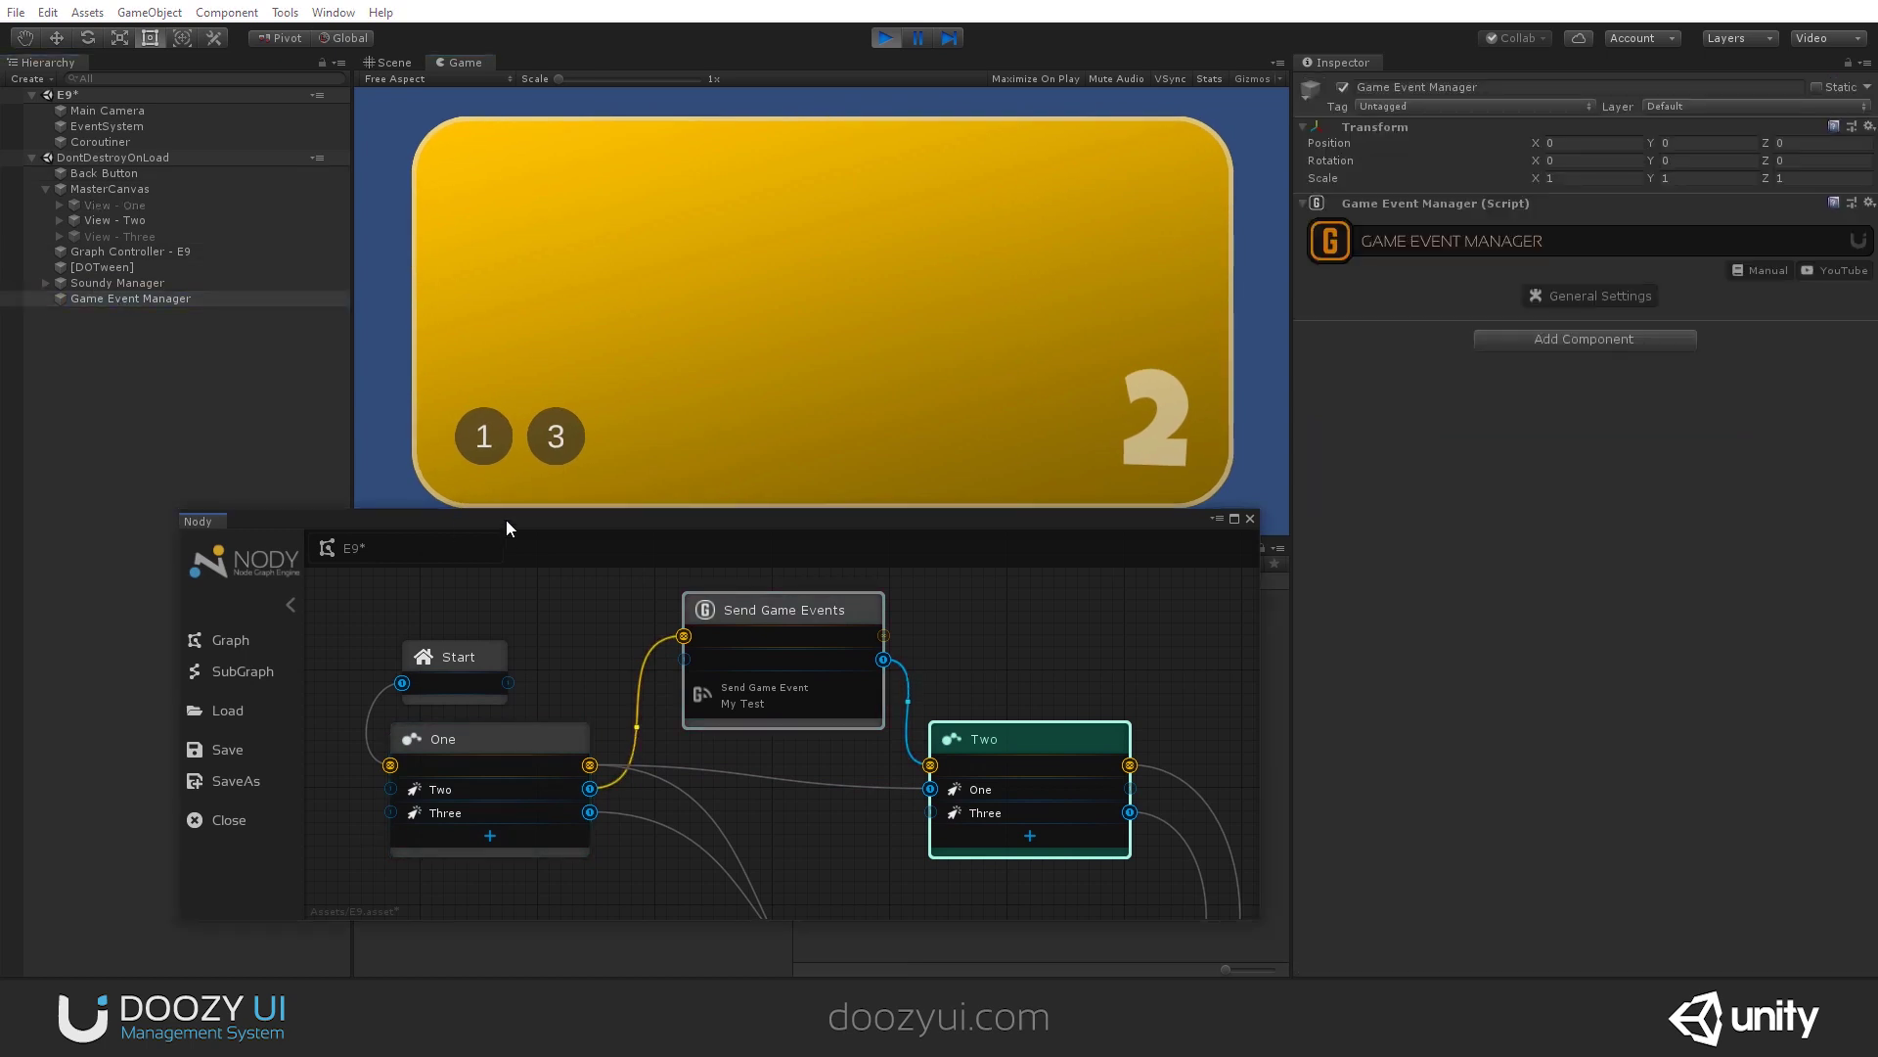
left_click_drag(505, 524, 405, 132)
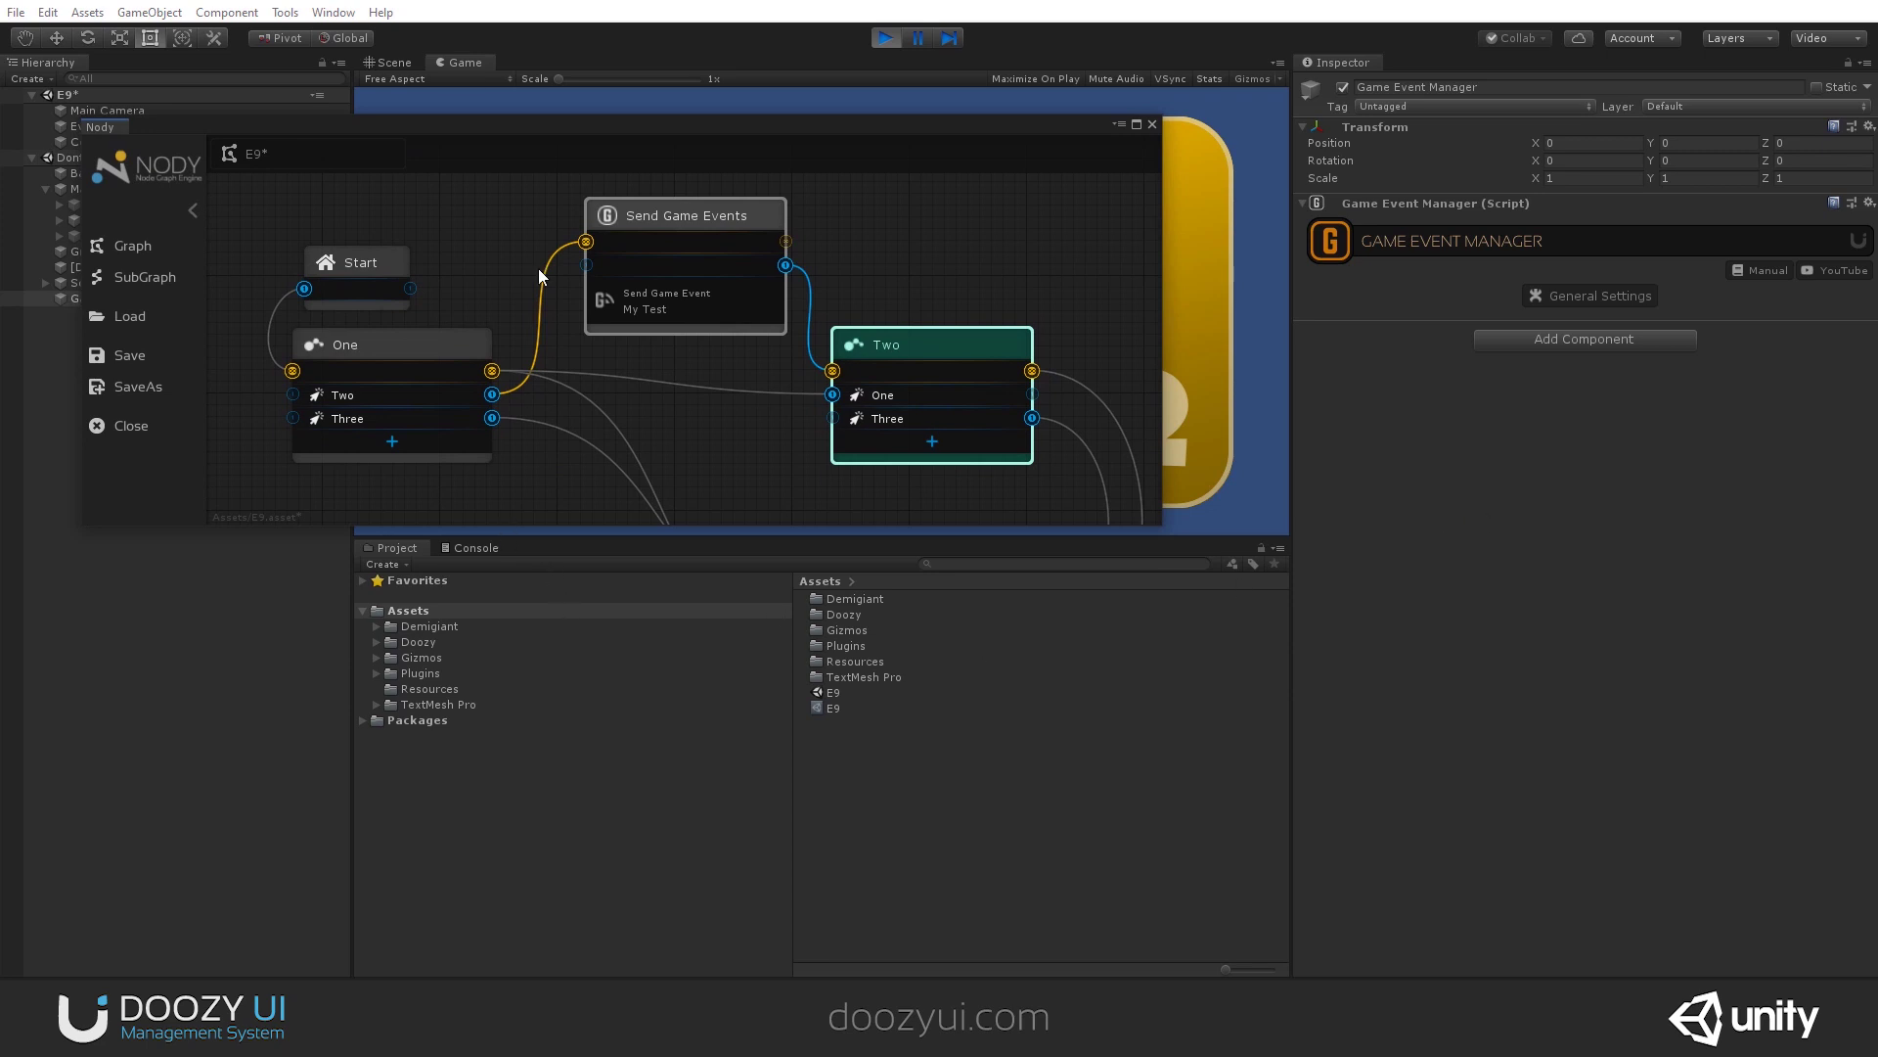
left_click_drag(558, 134, 962, 136)
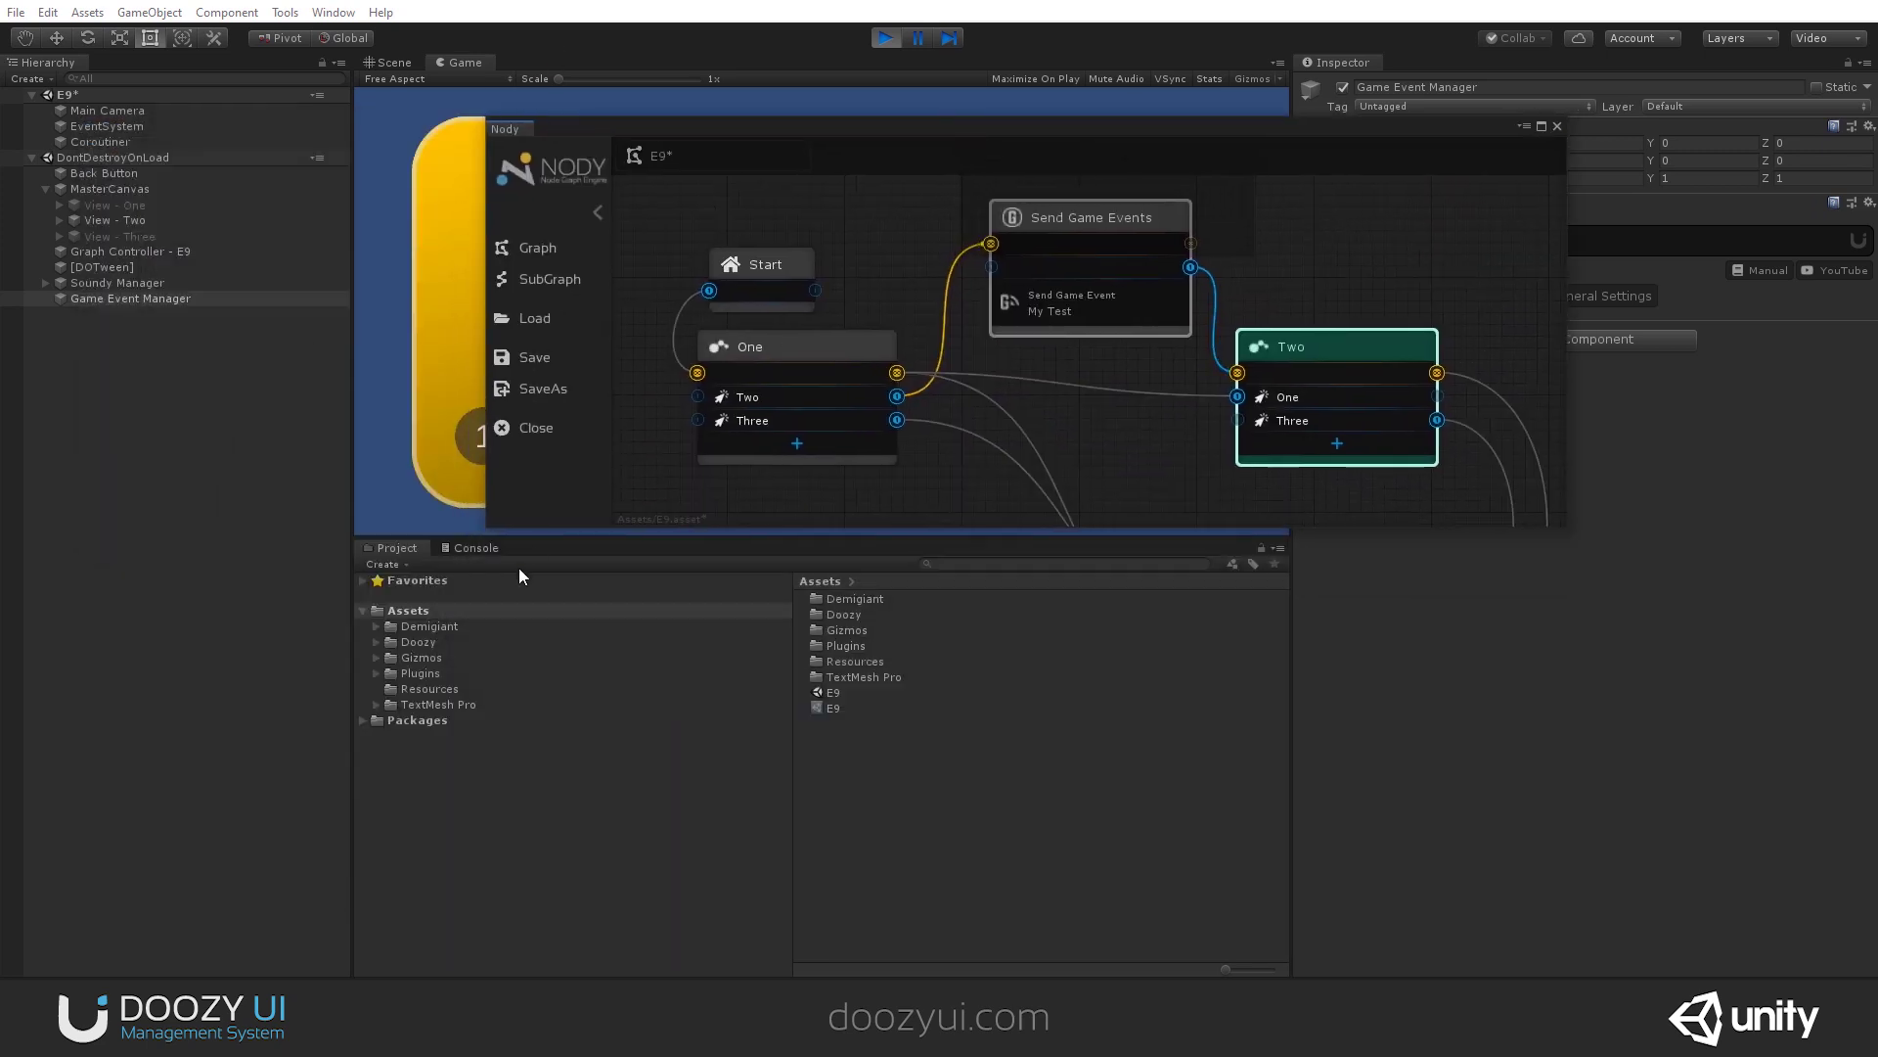
left_click_drag(824, 123, 182, 309)
left_click(135, 301)
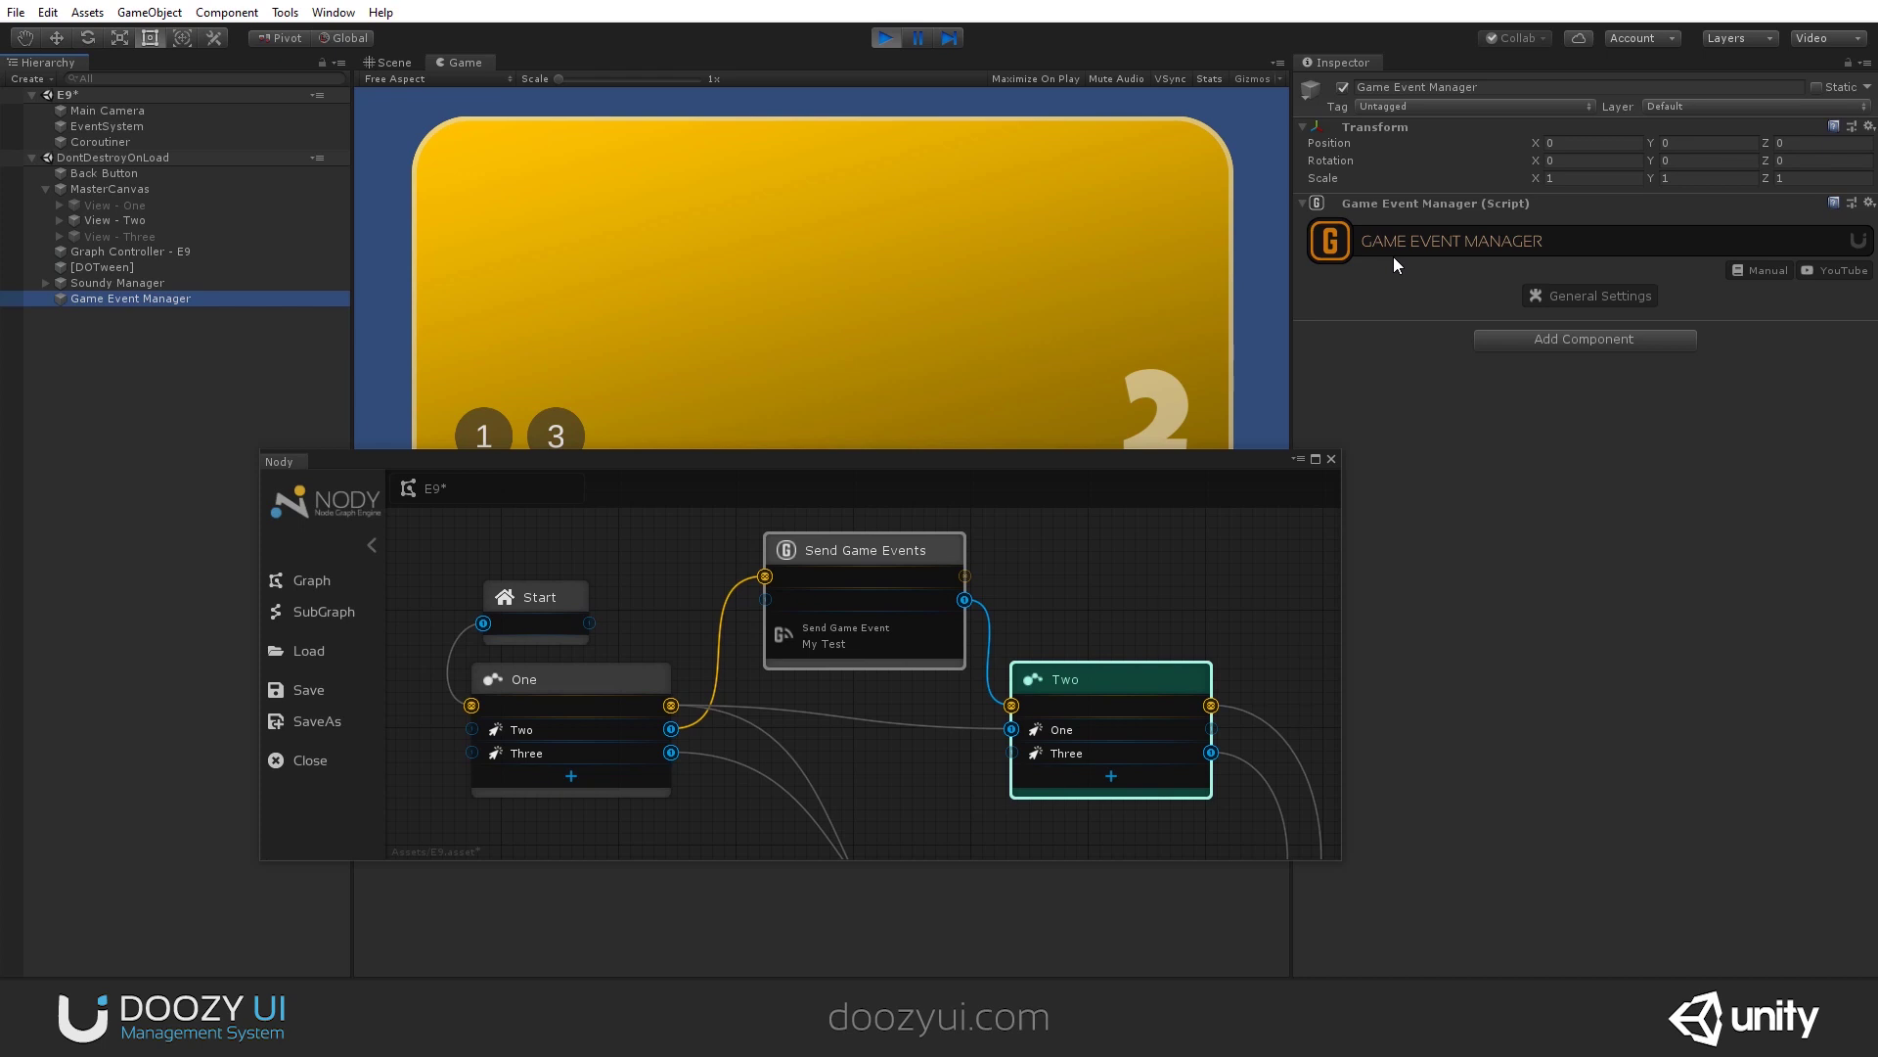
left_click_drag(555, 450, 553, 289)
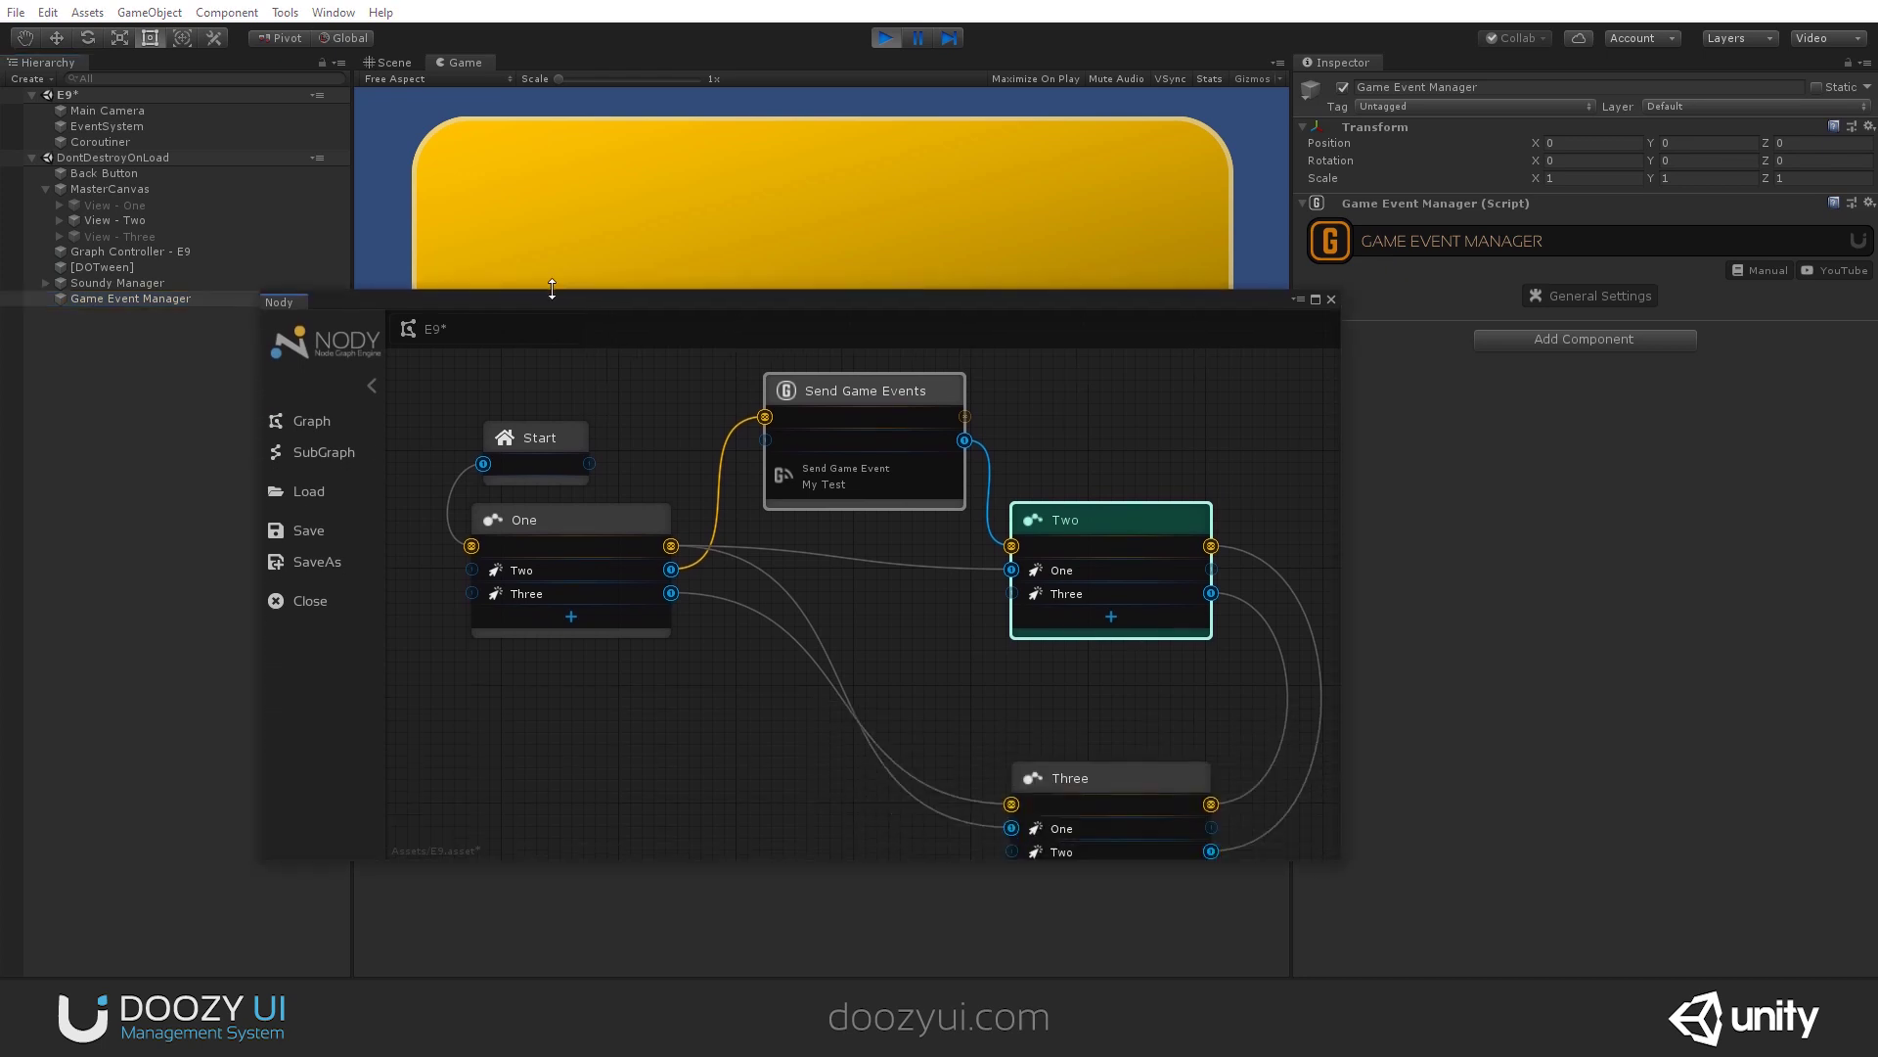
left_click(284, 11)
Step: Enable Game Event Manager debug messages on the DoozyUI Control Panel's Debug page
mouse_move(332, 35)
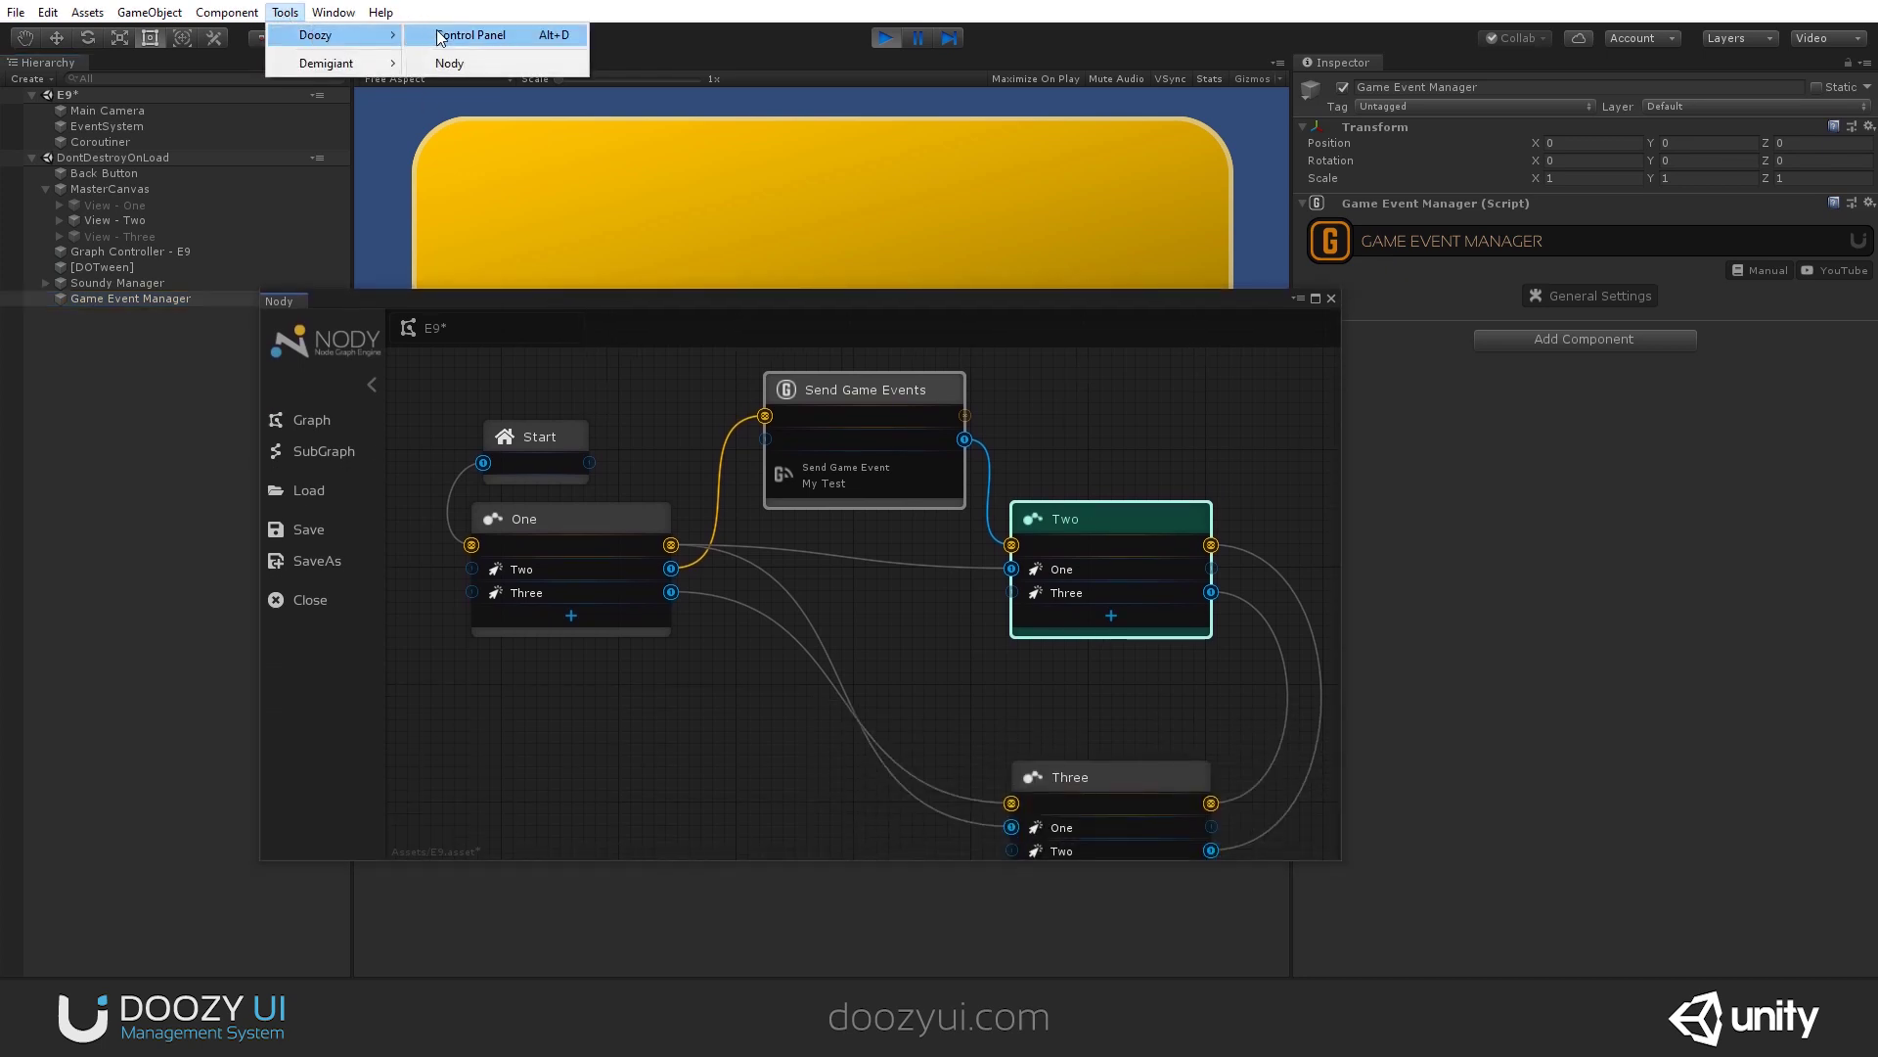
left_click(440, 37)
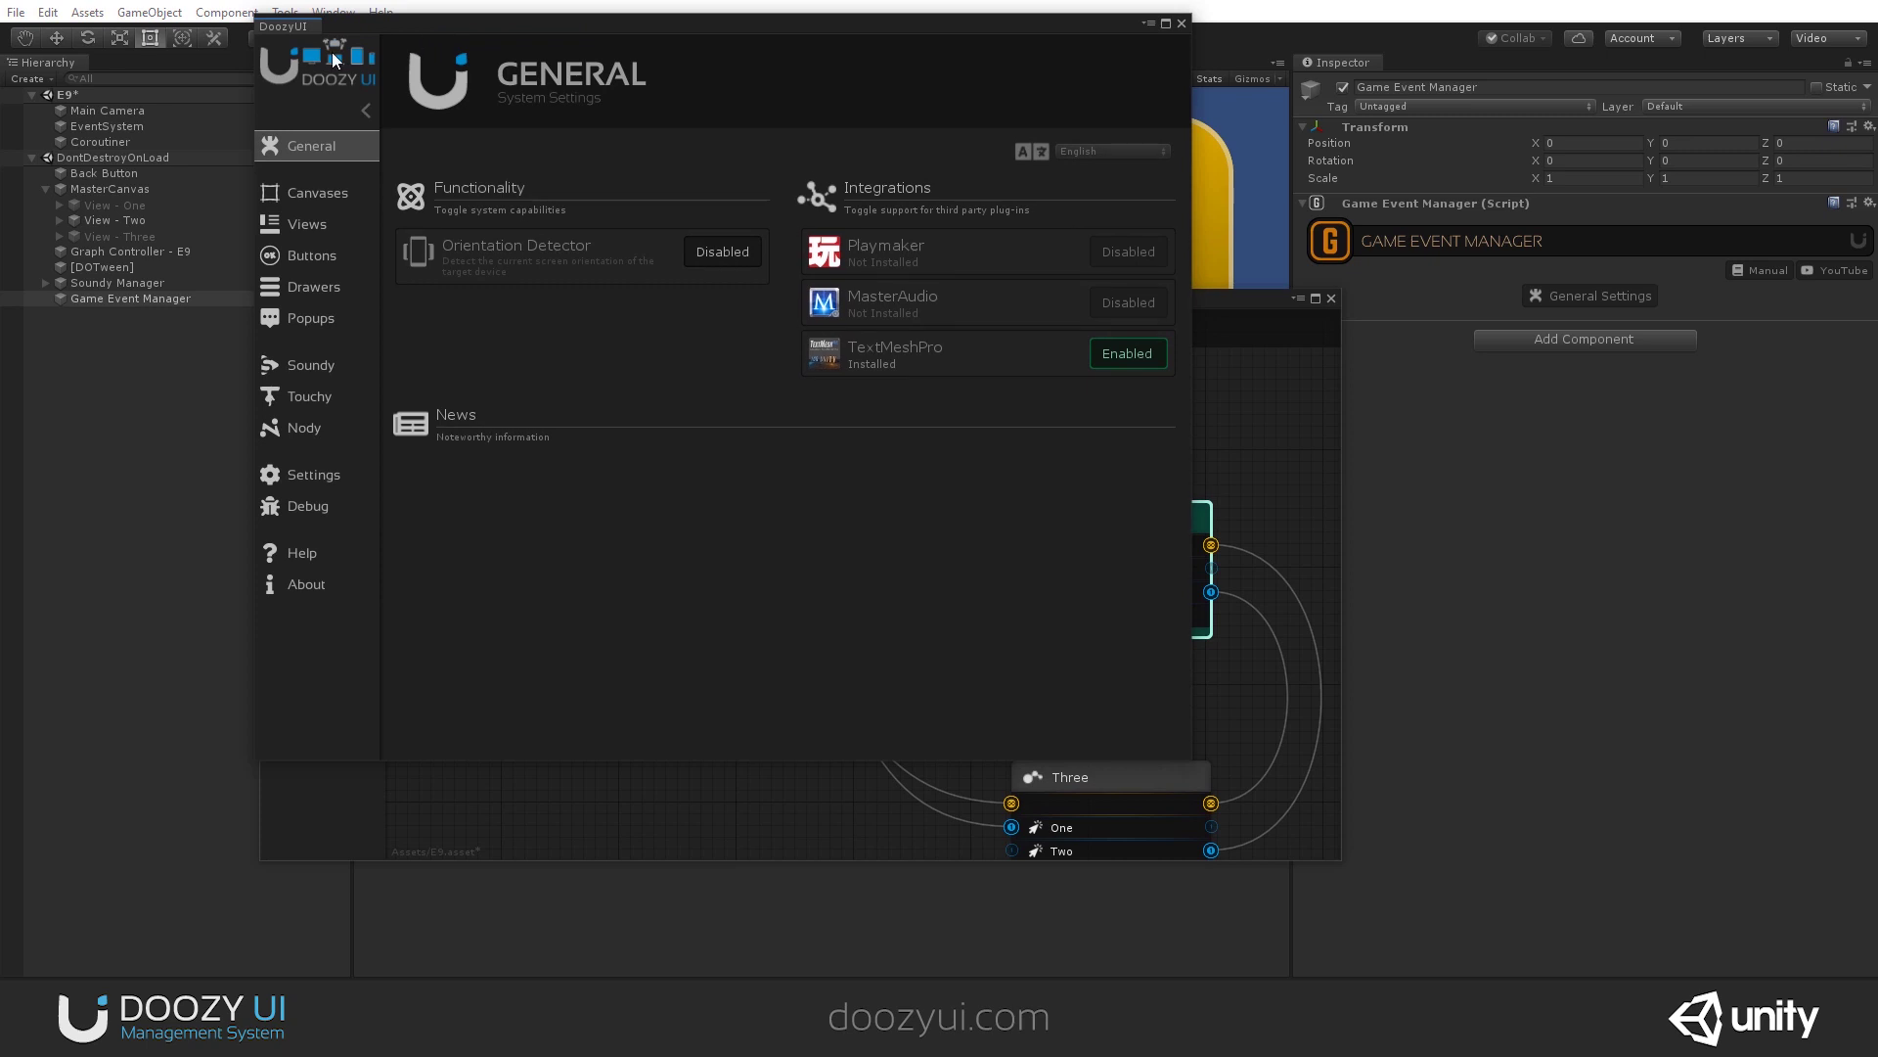
left_click(301, 509)
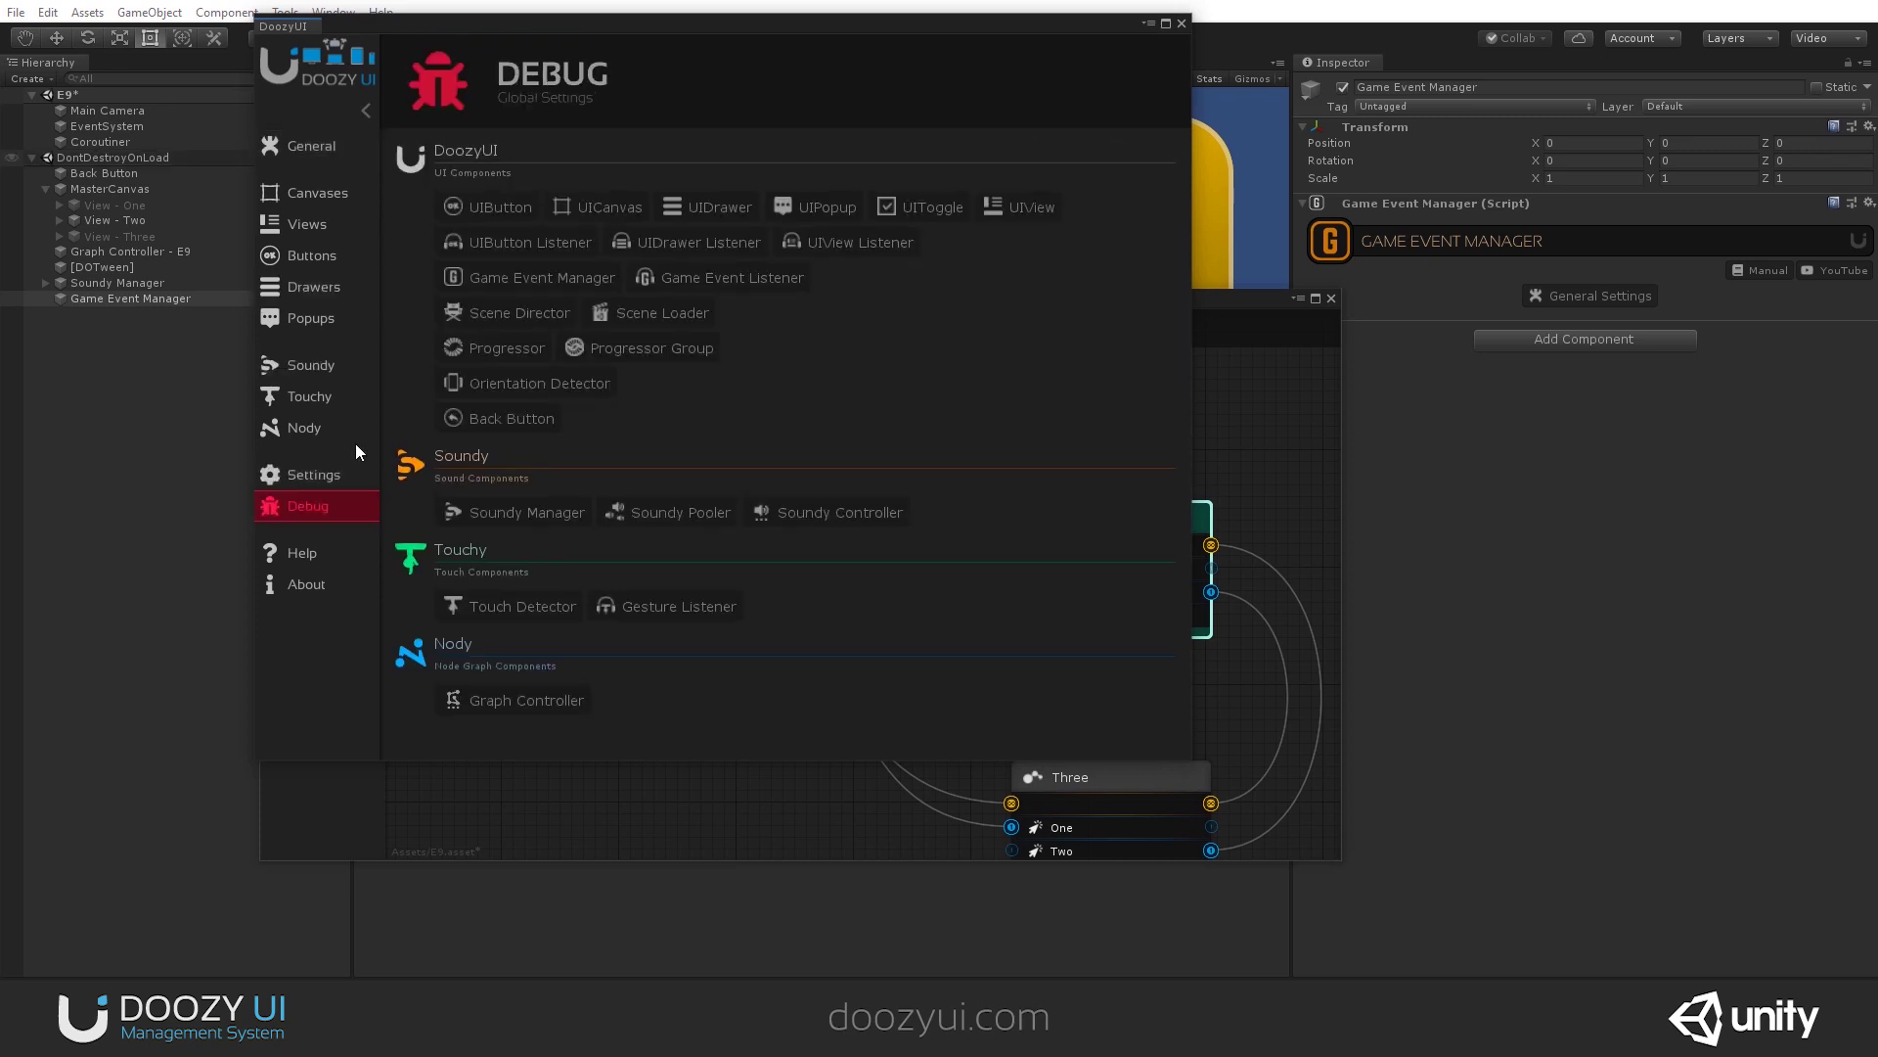
left_click(499, 284)
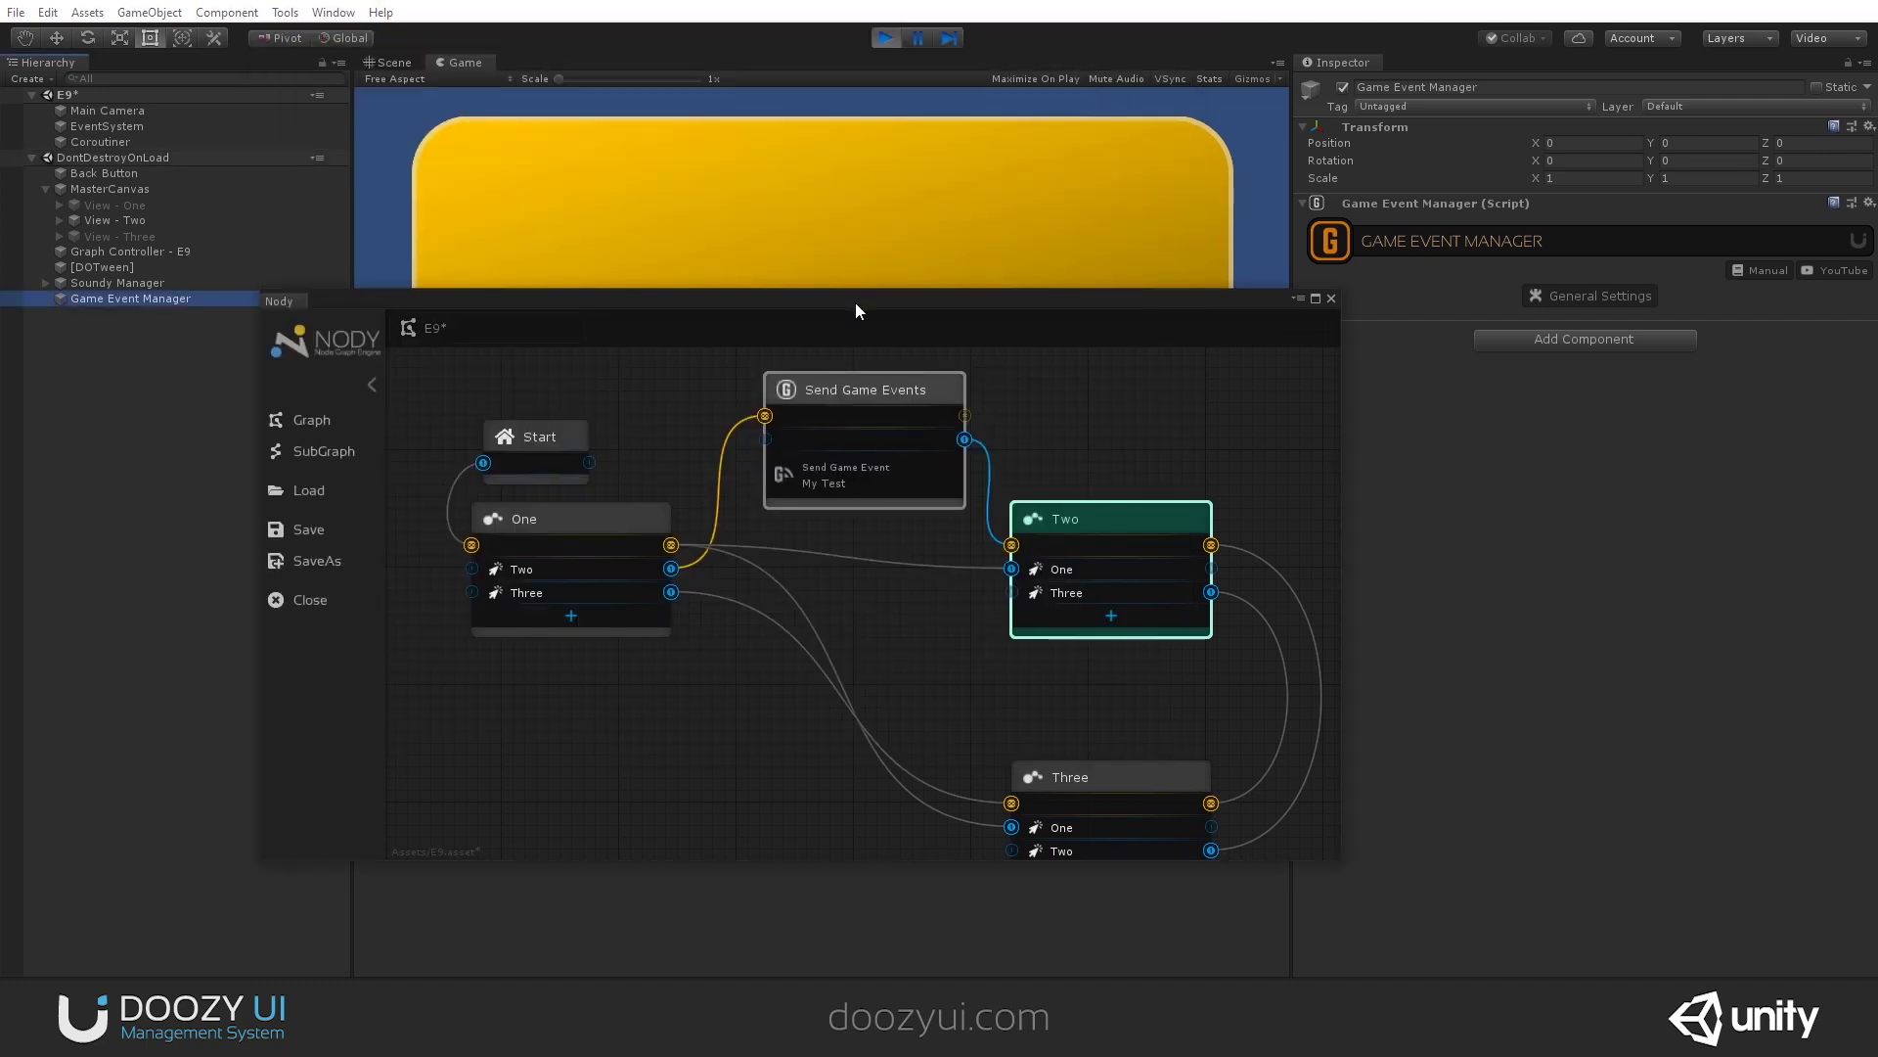
left_click_drag(855, 302, 804, 531)
Step: Switch the game to view One and move the Nody window aside to uncover the Console
left_click(478, 456)
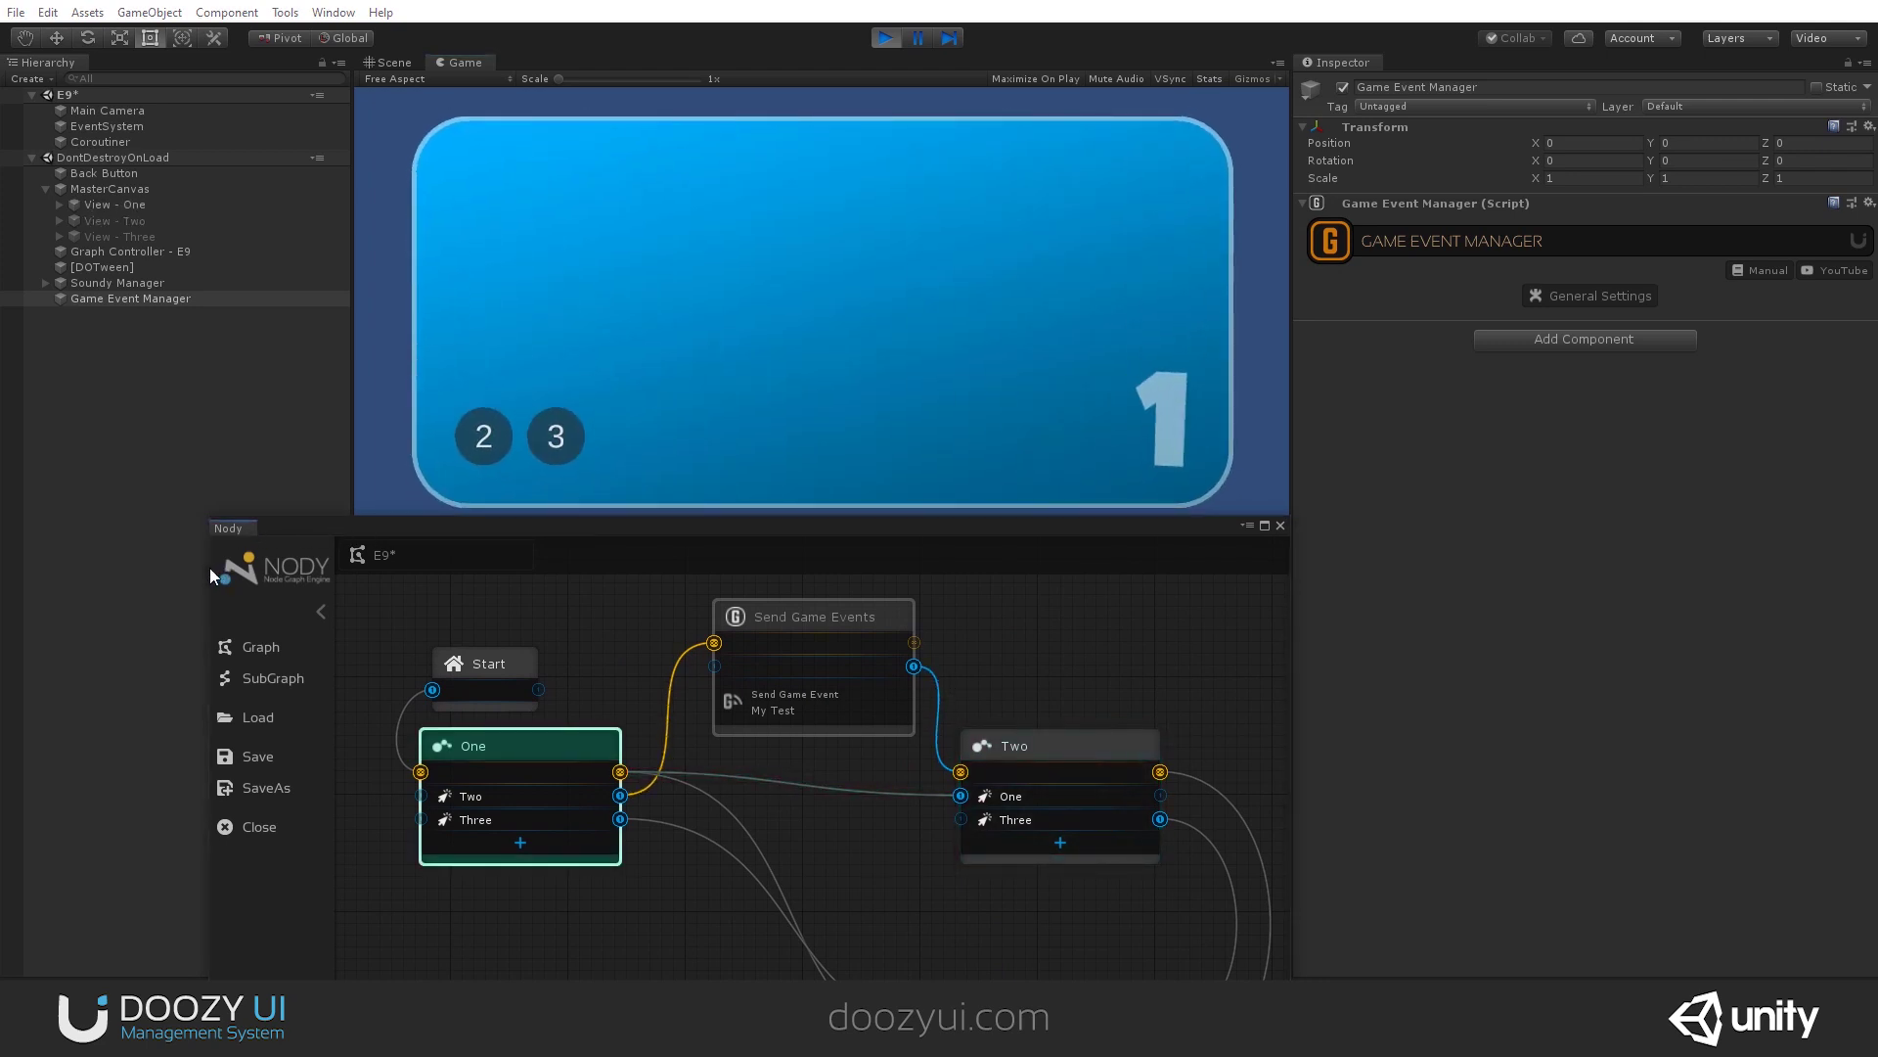
left_click_drag(210, 573, 508, 565)
left_click_drag(783, 525, 1329, 411)
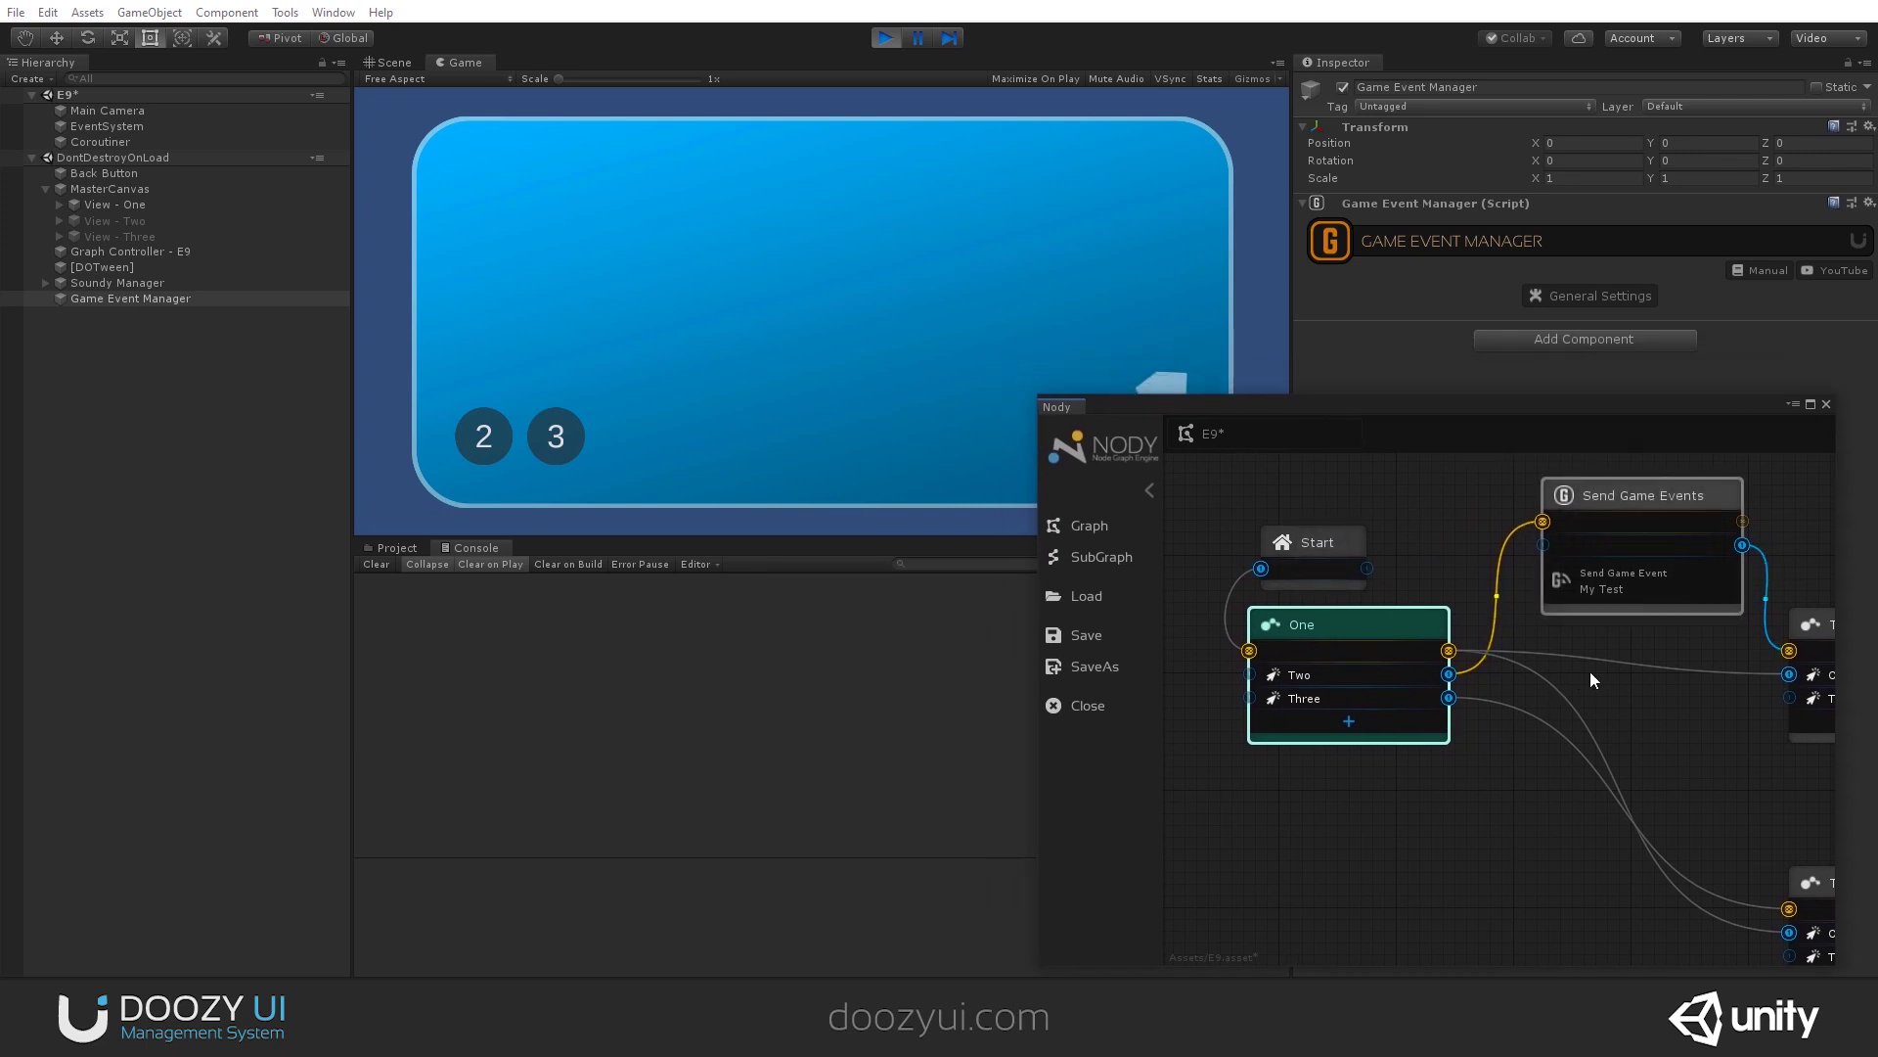
scroll(1483, 683, "down", 5)
scroll(1494, 665, "down", 3)
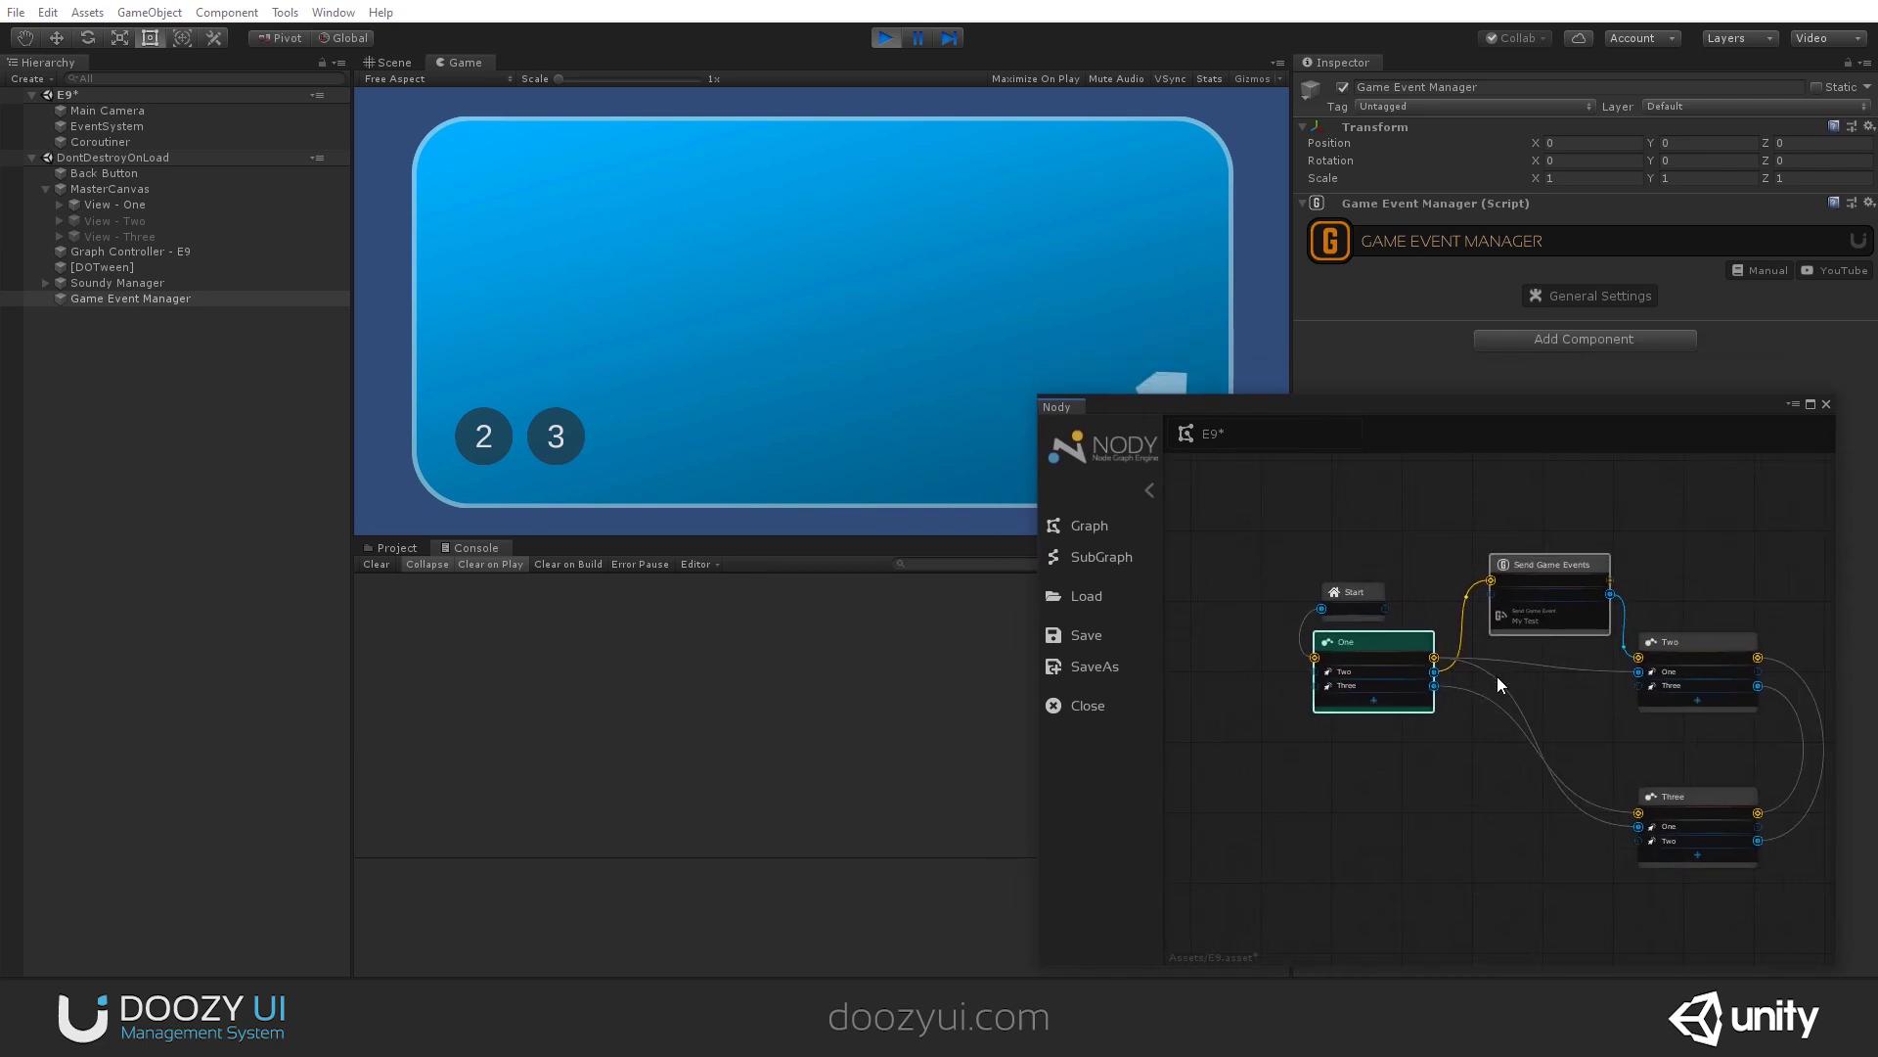
left_click(1145, 491)
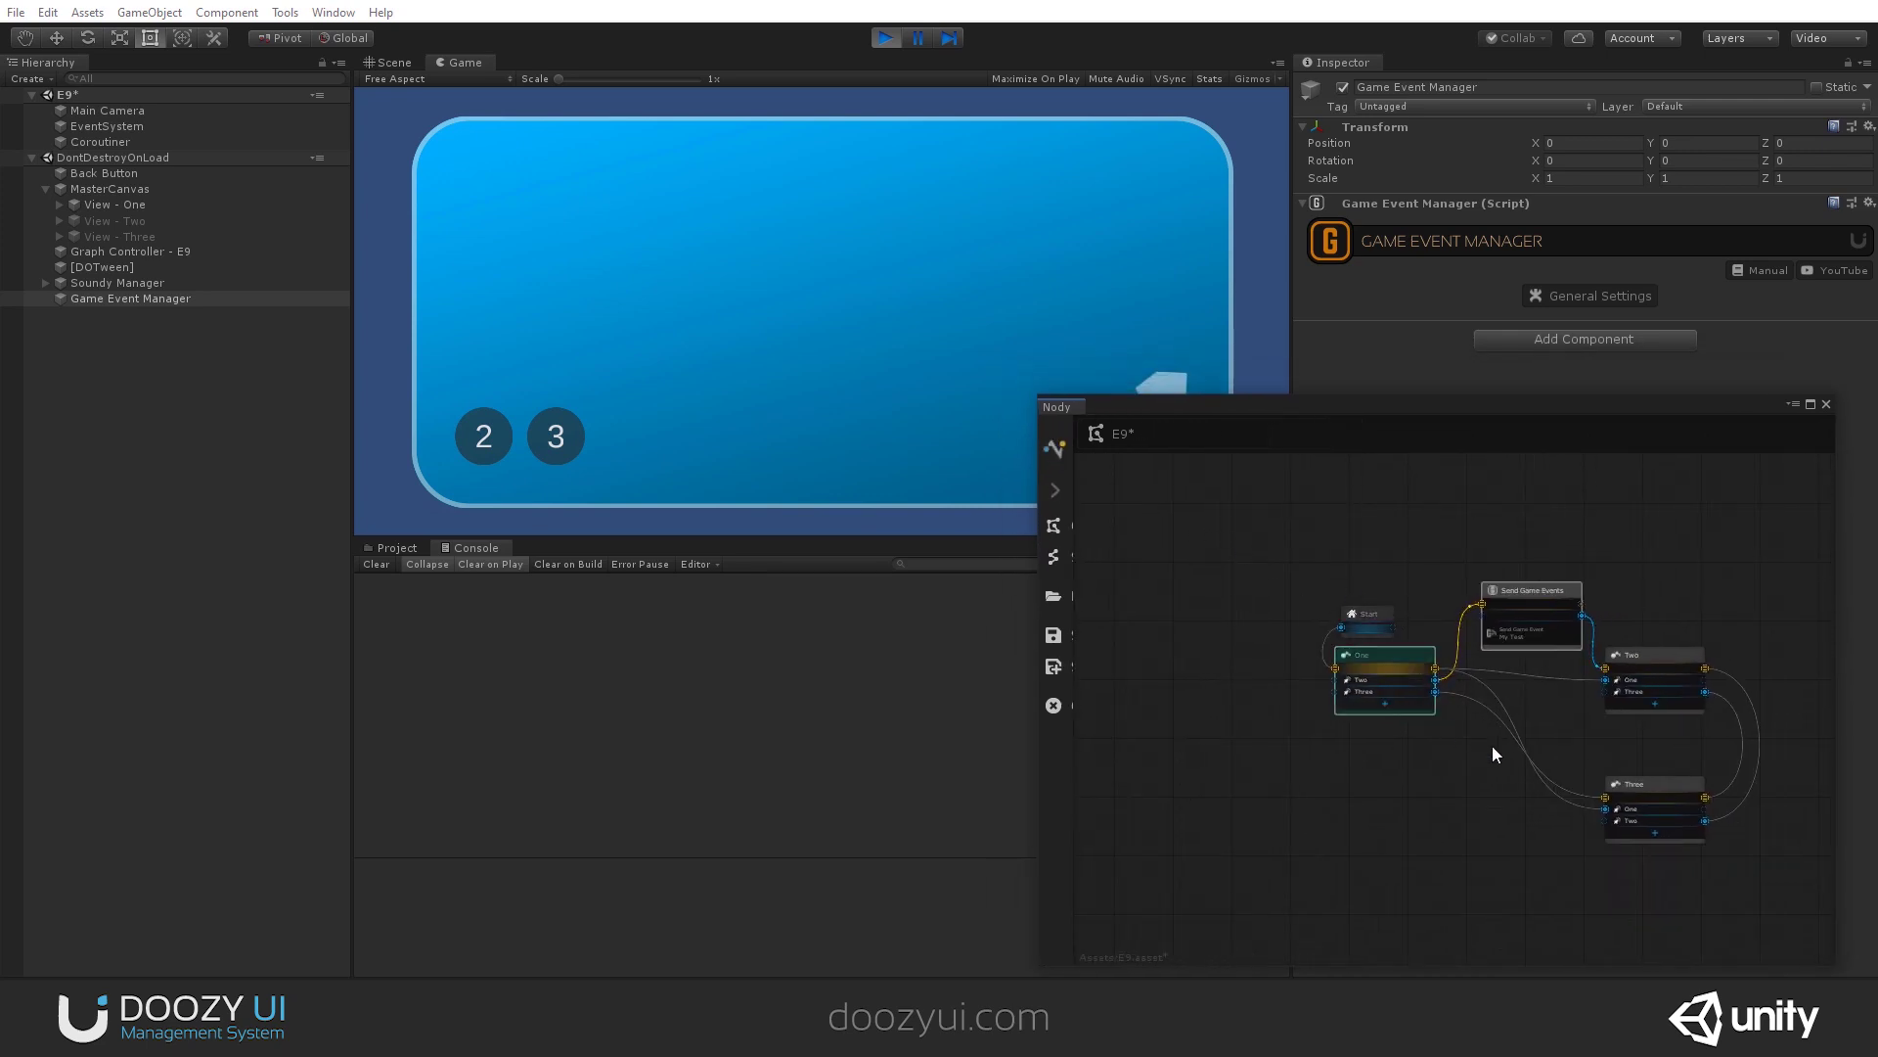
scroll(1438, 743, "up", 3)
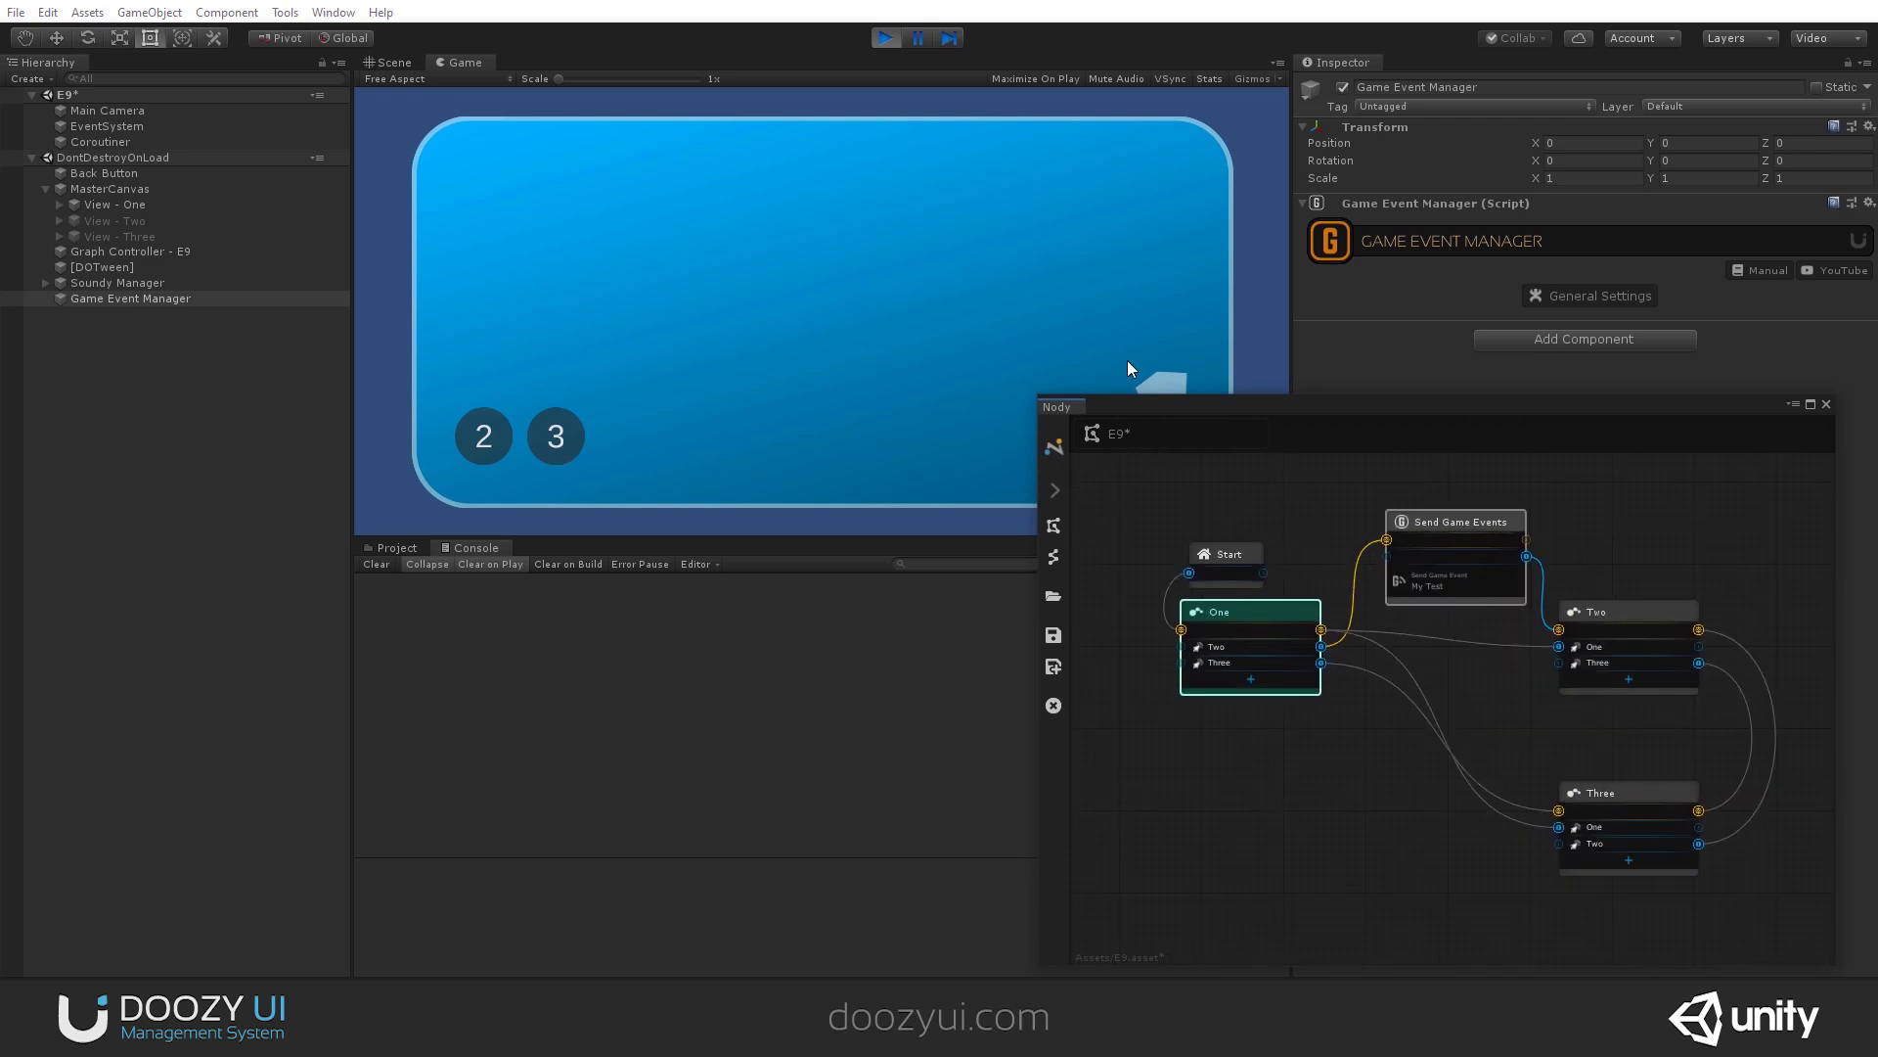
Step: Switch to view Two and check that the Console logs the My Test event
left_click_drag(1187, 409, 1211, 403)
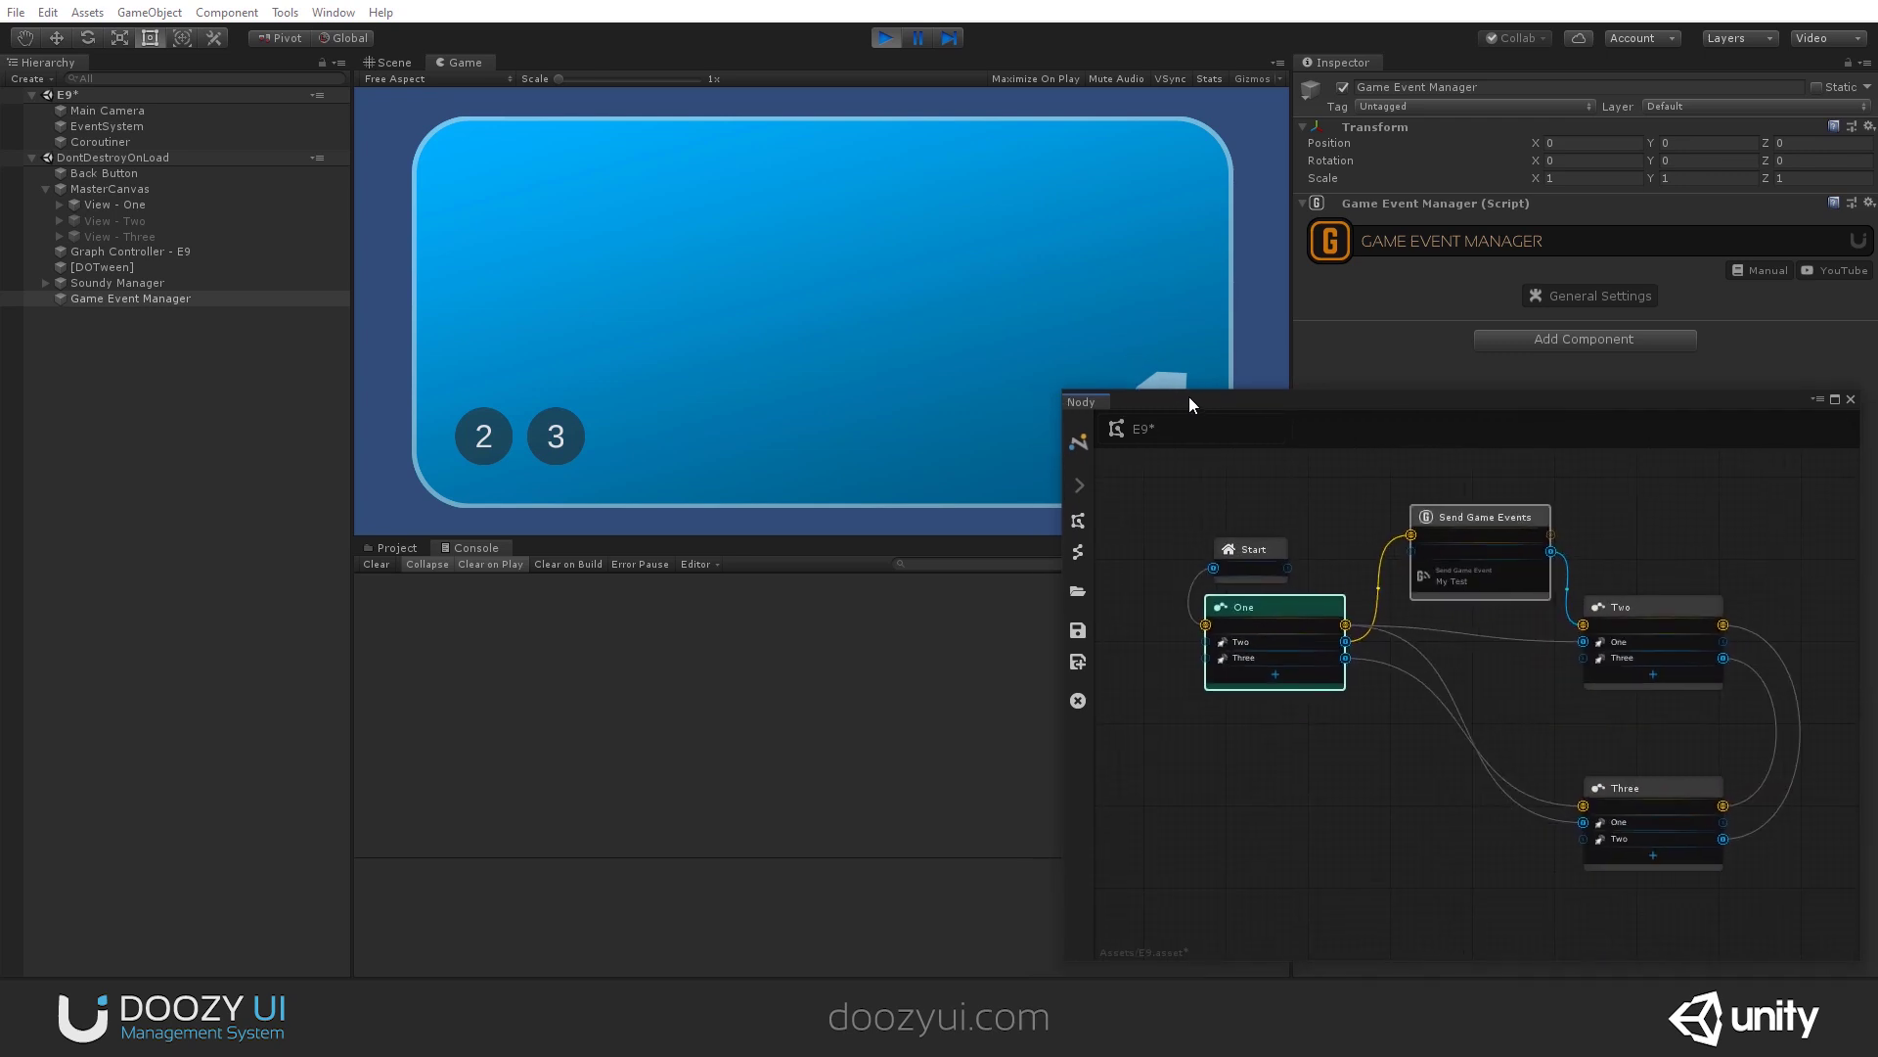
left_click(477, 433)
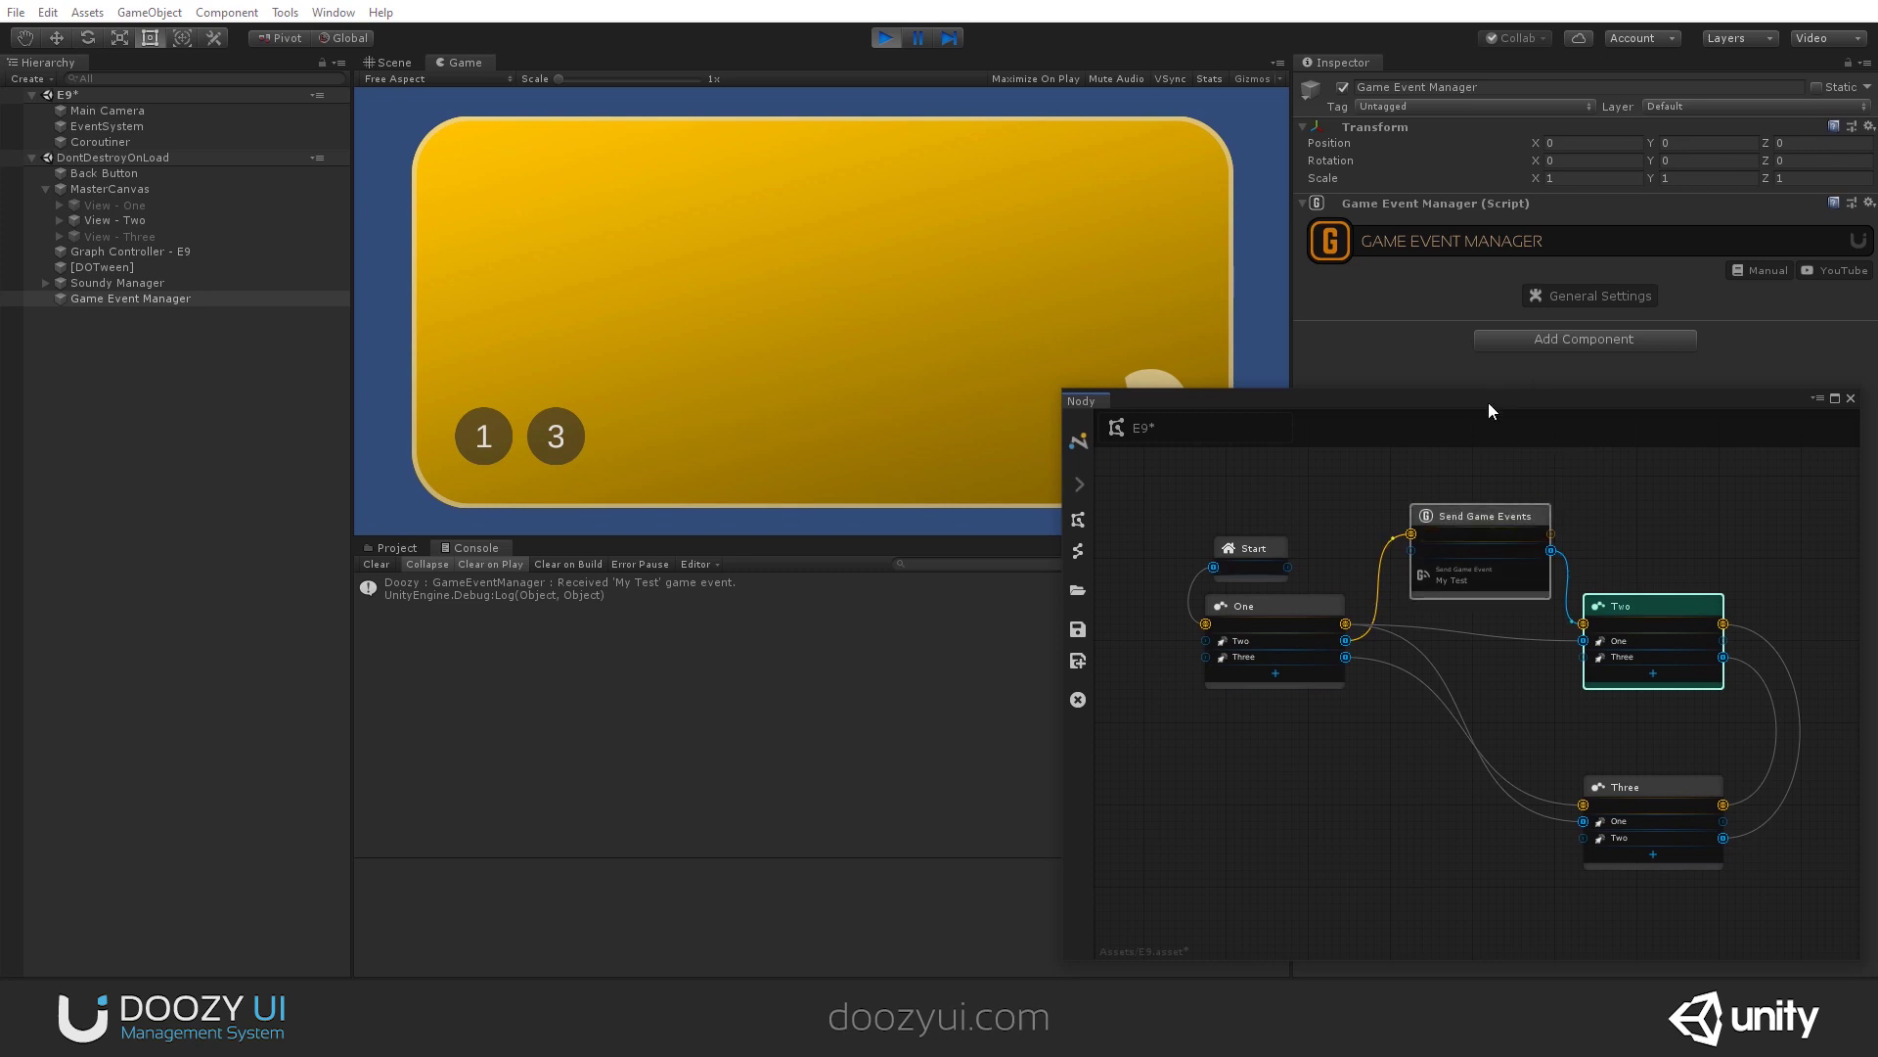
left_click_drag(1488, 402, 780, 185)
Step: Change the first Send Game Events node's event from My Test to Open Number Two
left_click(1418, 523)
scroll(818, 326, "up", 5)
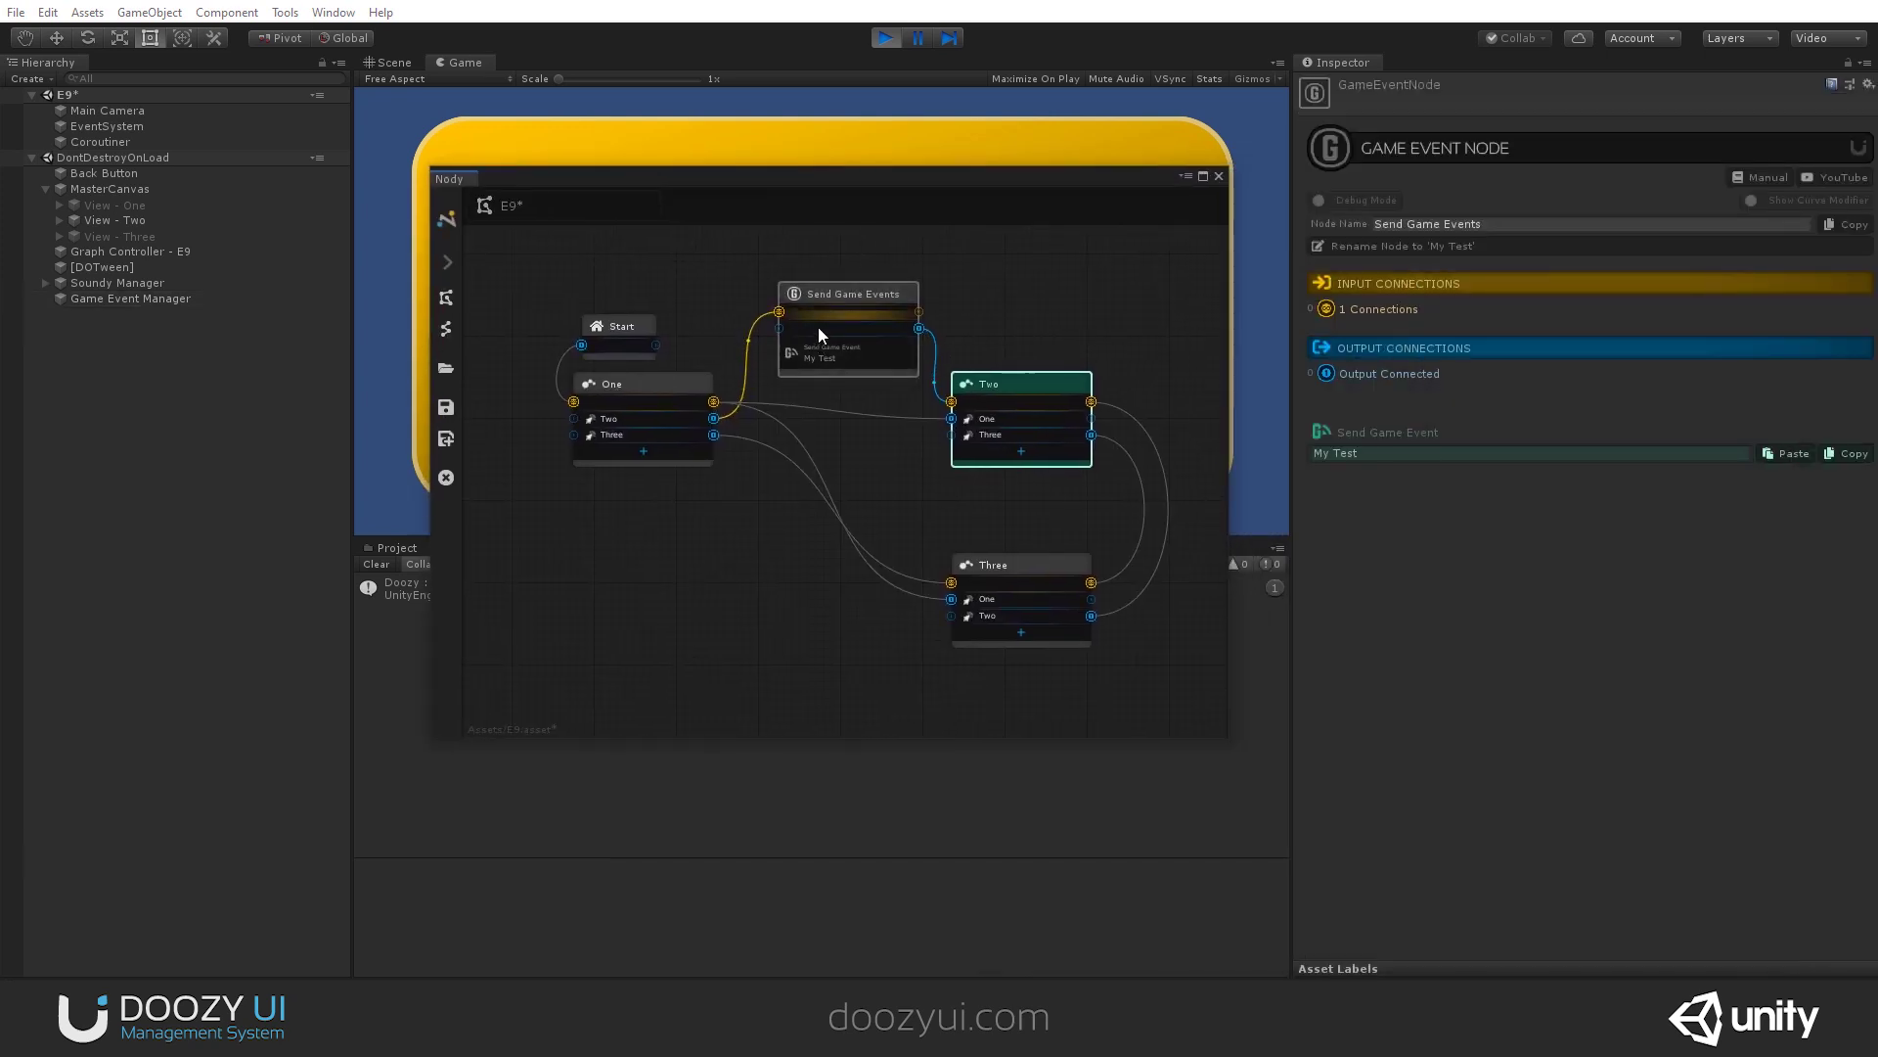
left_click(1441, 451)
type("Open")
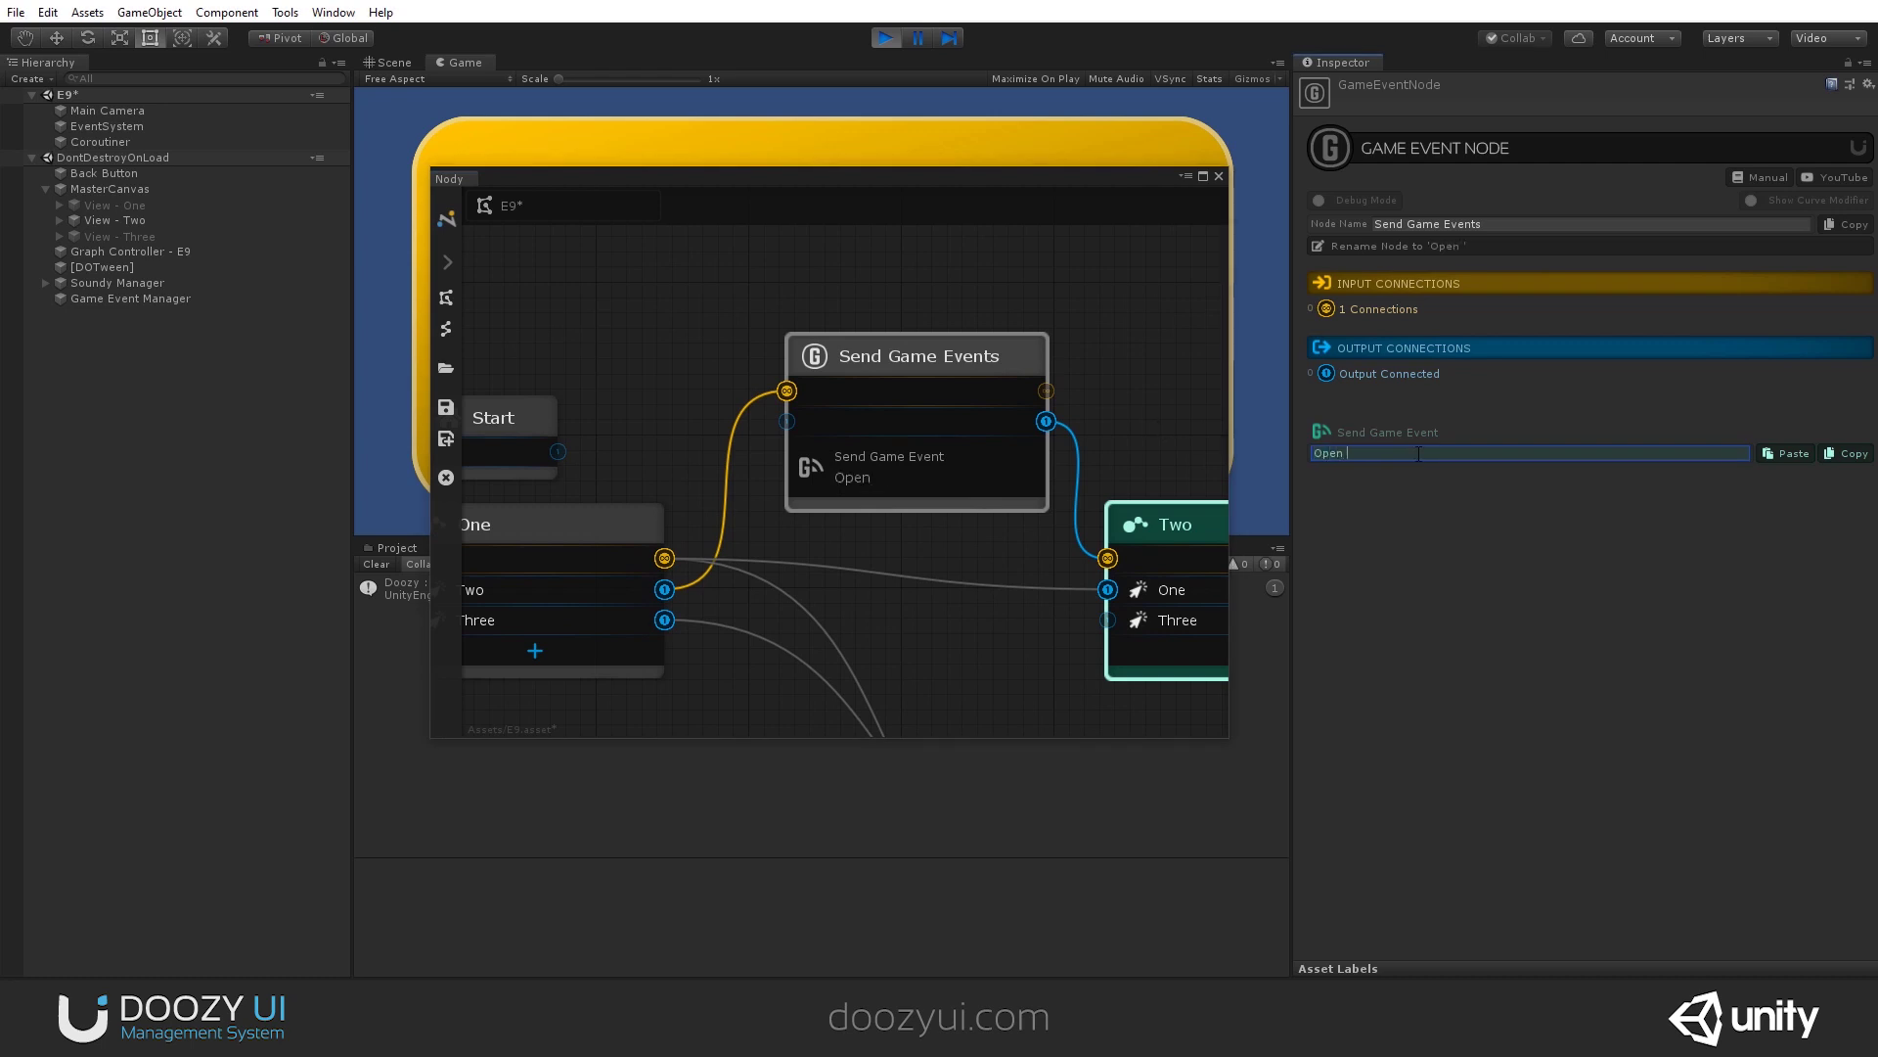
type(" Number Two")
scroll(958, 520, "down", 5)
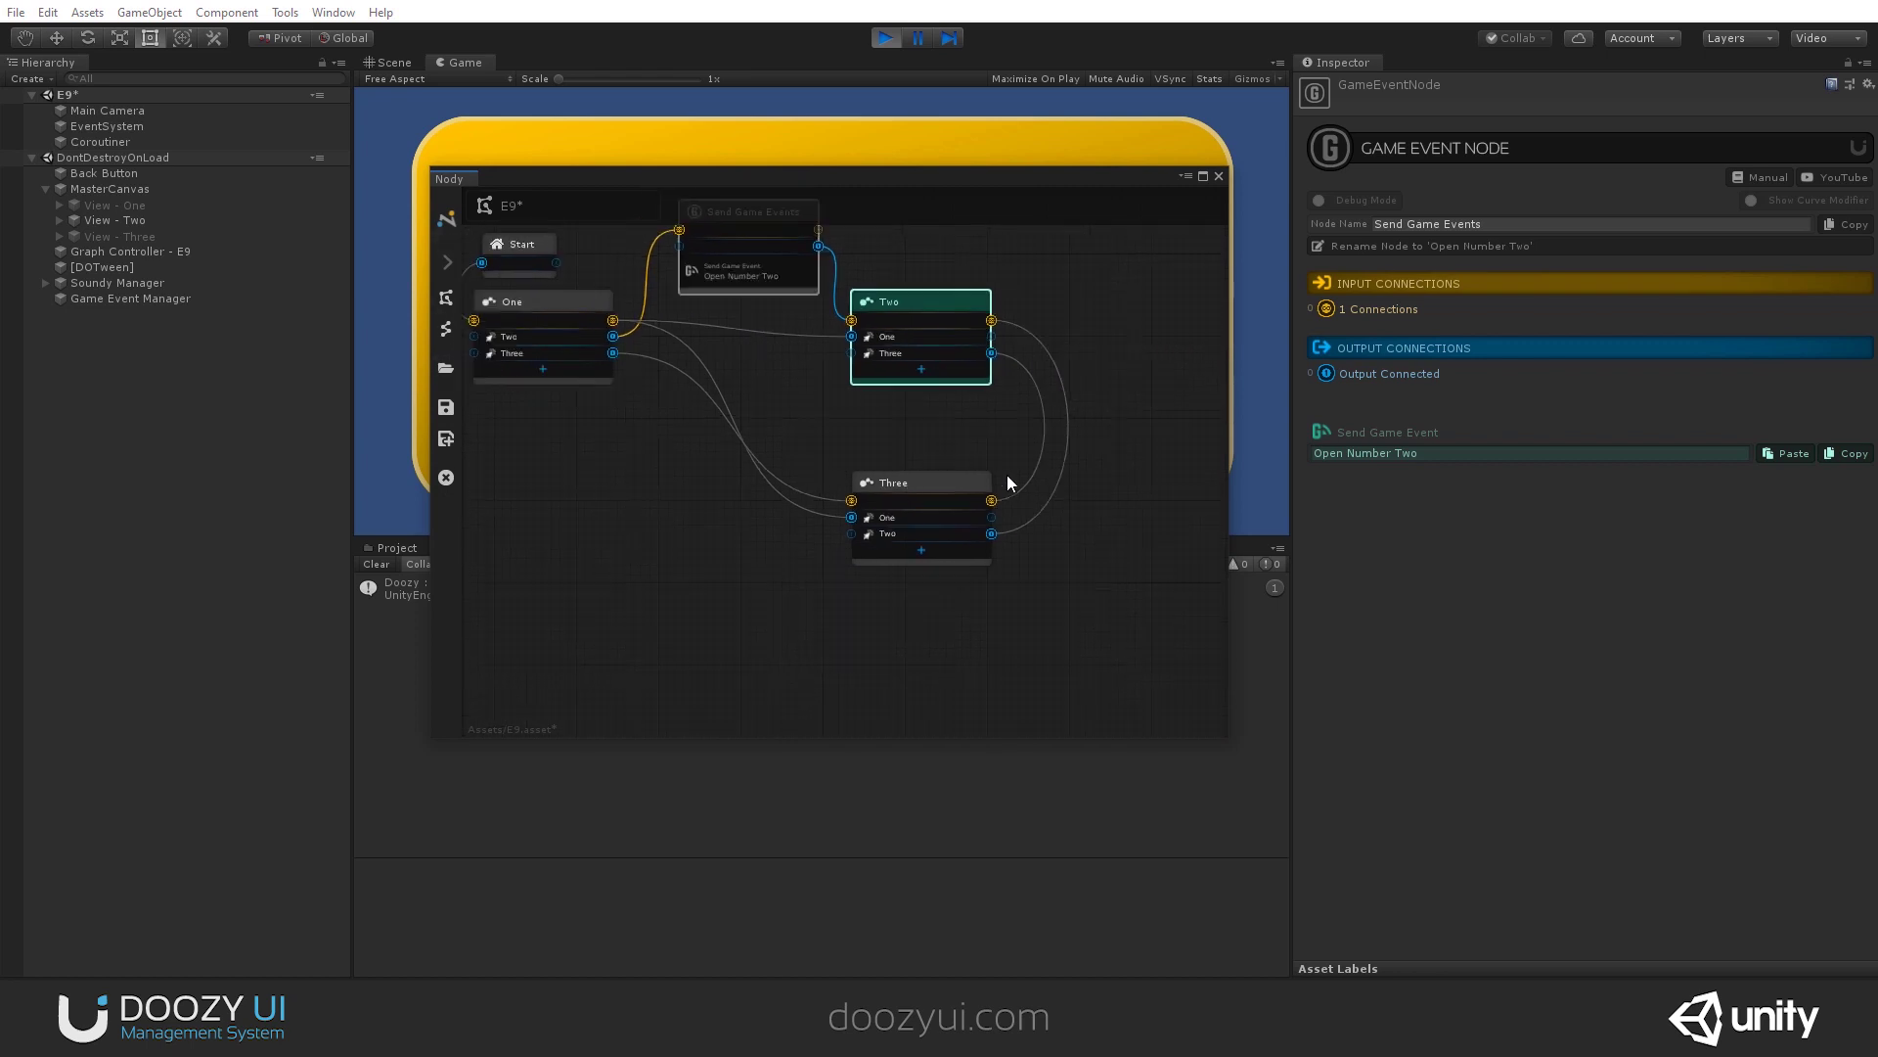
Step: Pan the graph to make room and bring up the node creation menu
middle_click_drag(1007, 474, 926, 466)
middle_click_drag(902, 400, 937, 450)
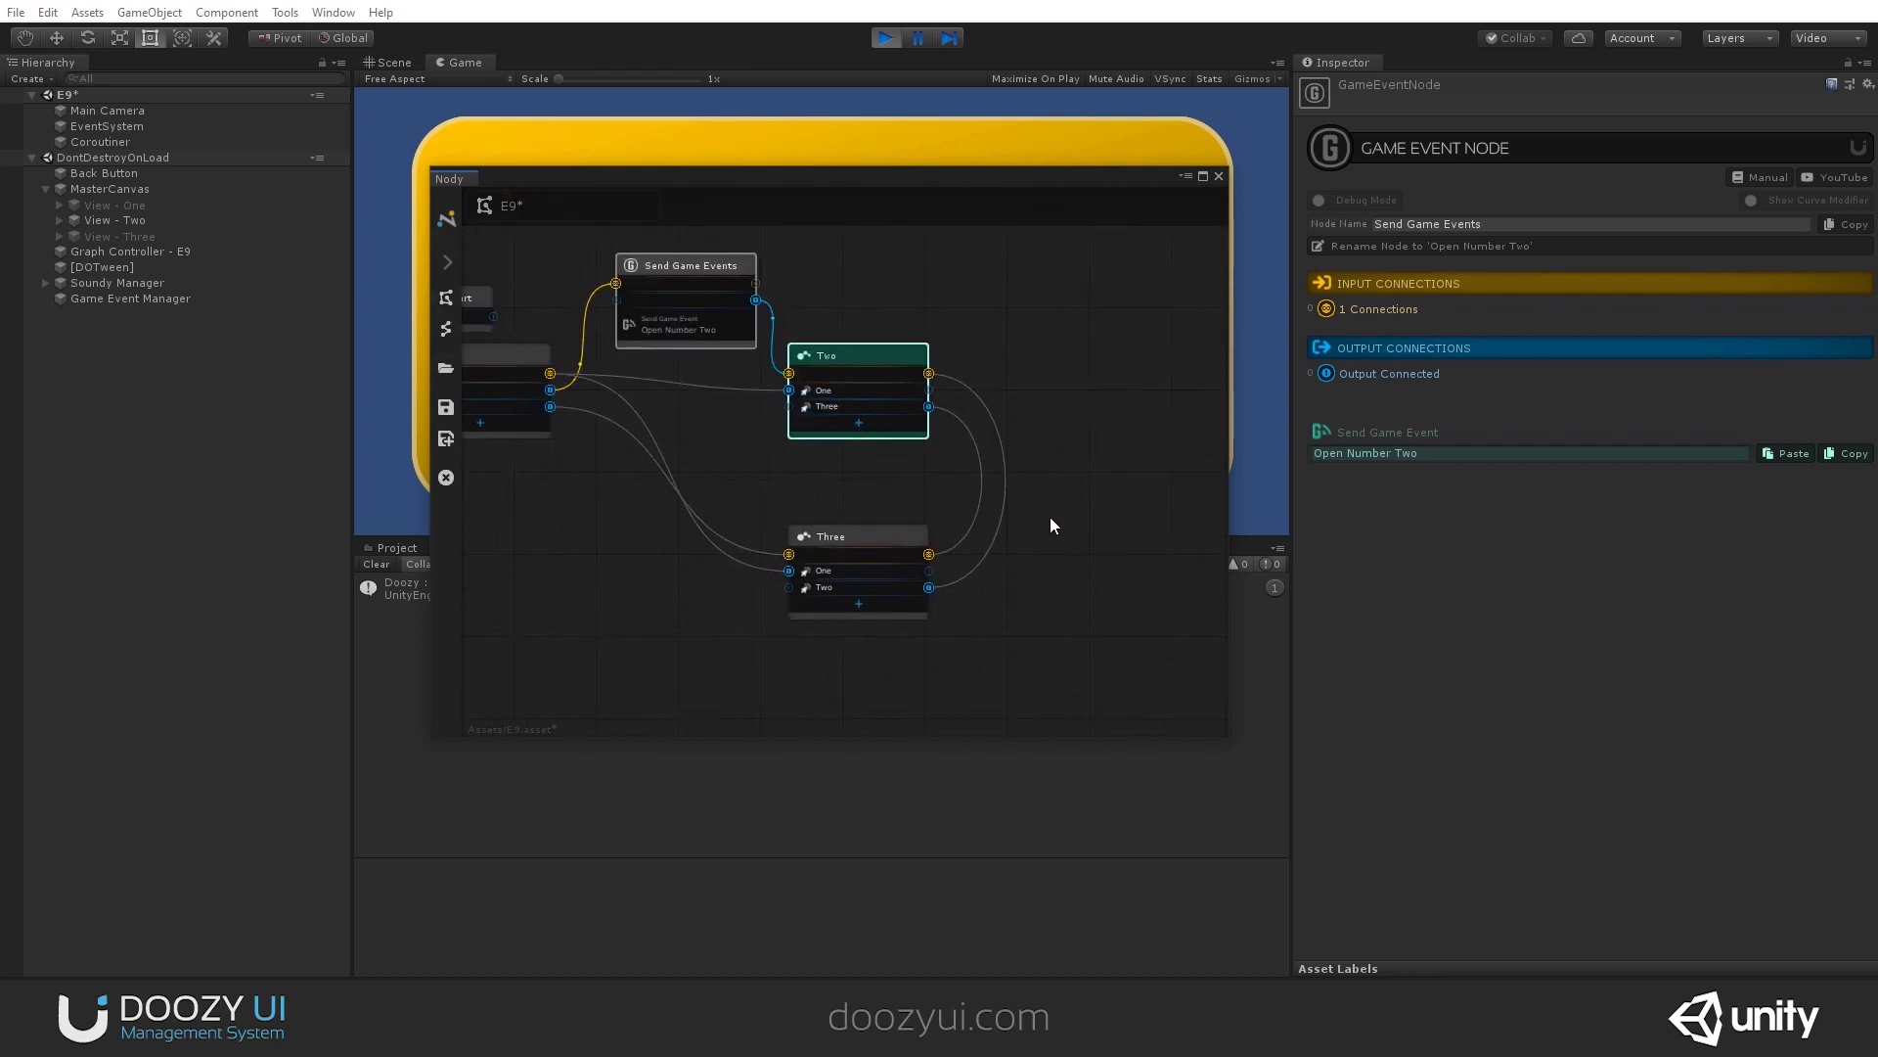
right_click(1068, 486)
Step: Create a new Game Event node and place it to the right of node Two
mouse_move(1110, 503)
left_click(1330, 518)
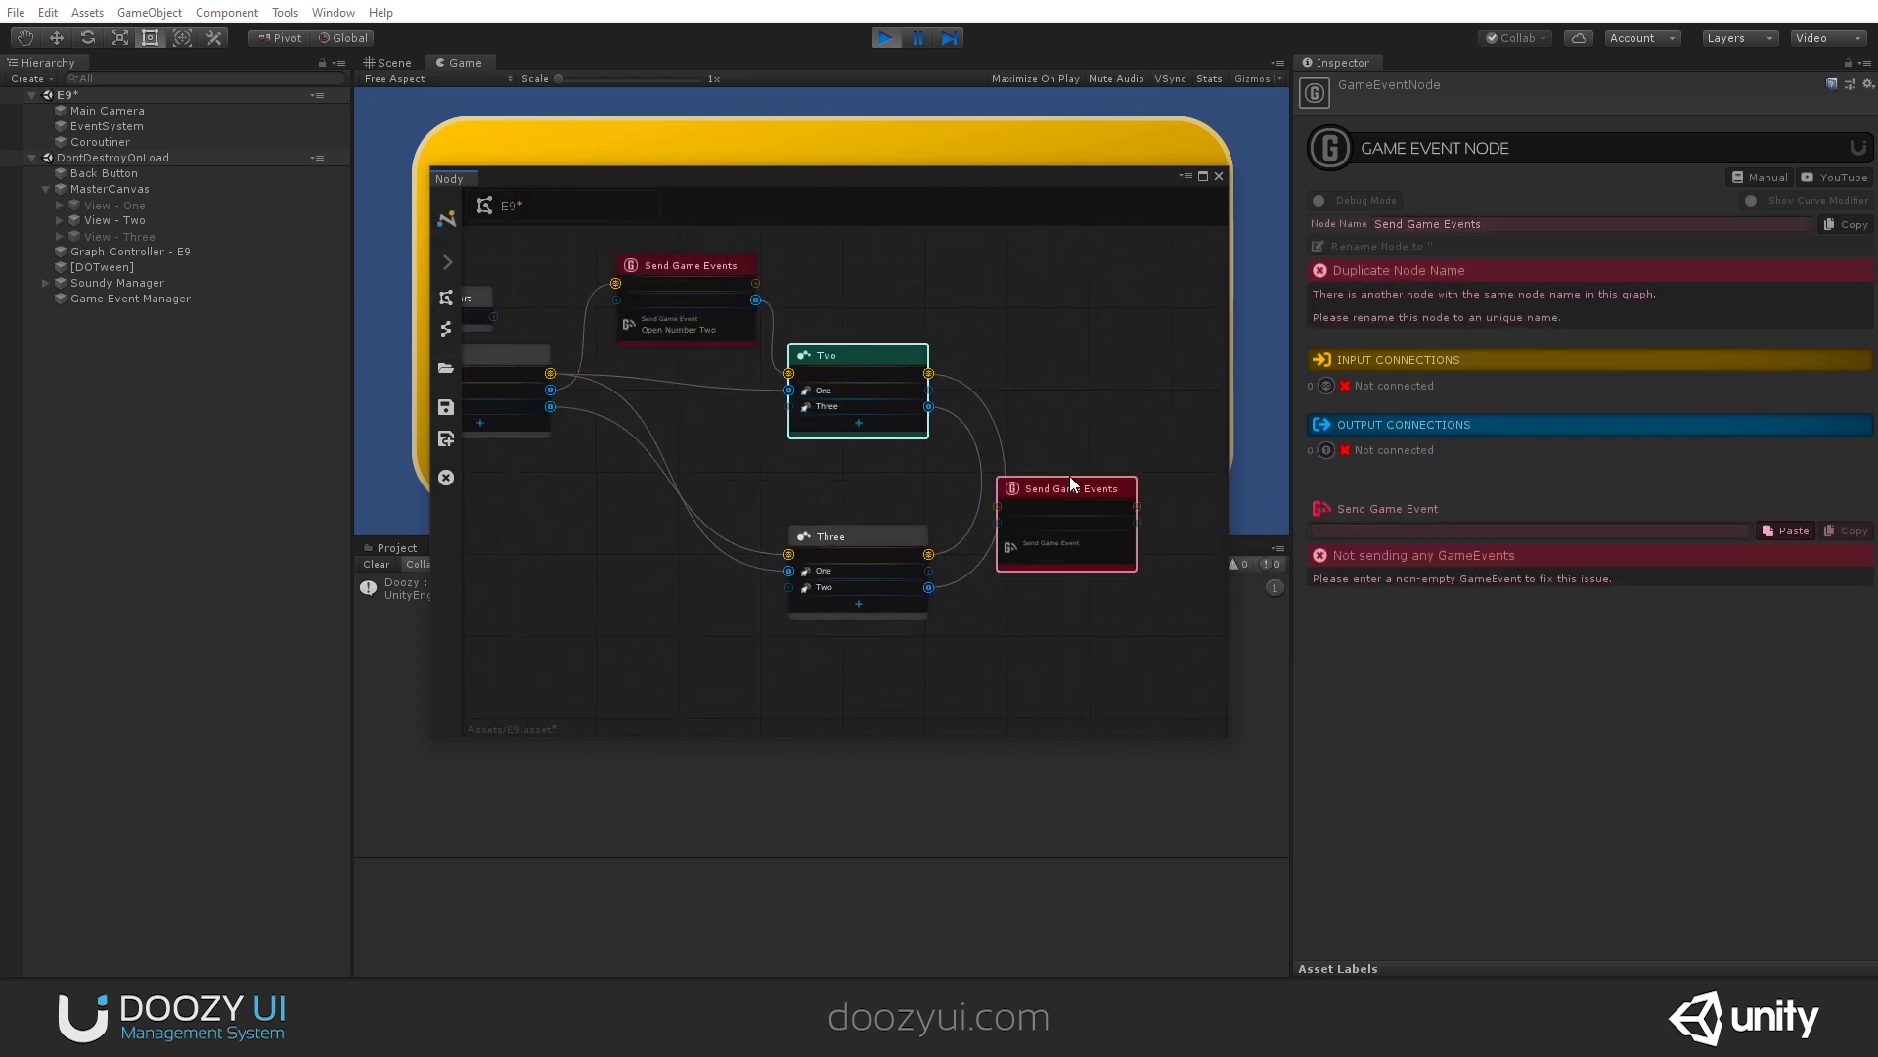
left_click_drag(1070, 475, 1119, 426)
Step: Rename the first event node and its event to Number Two
left_click(749, 274)
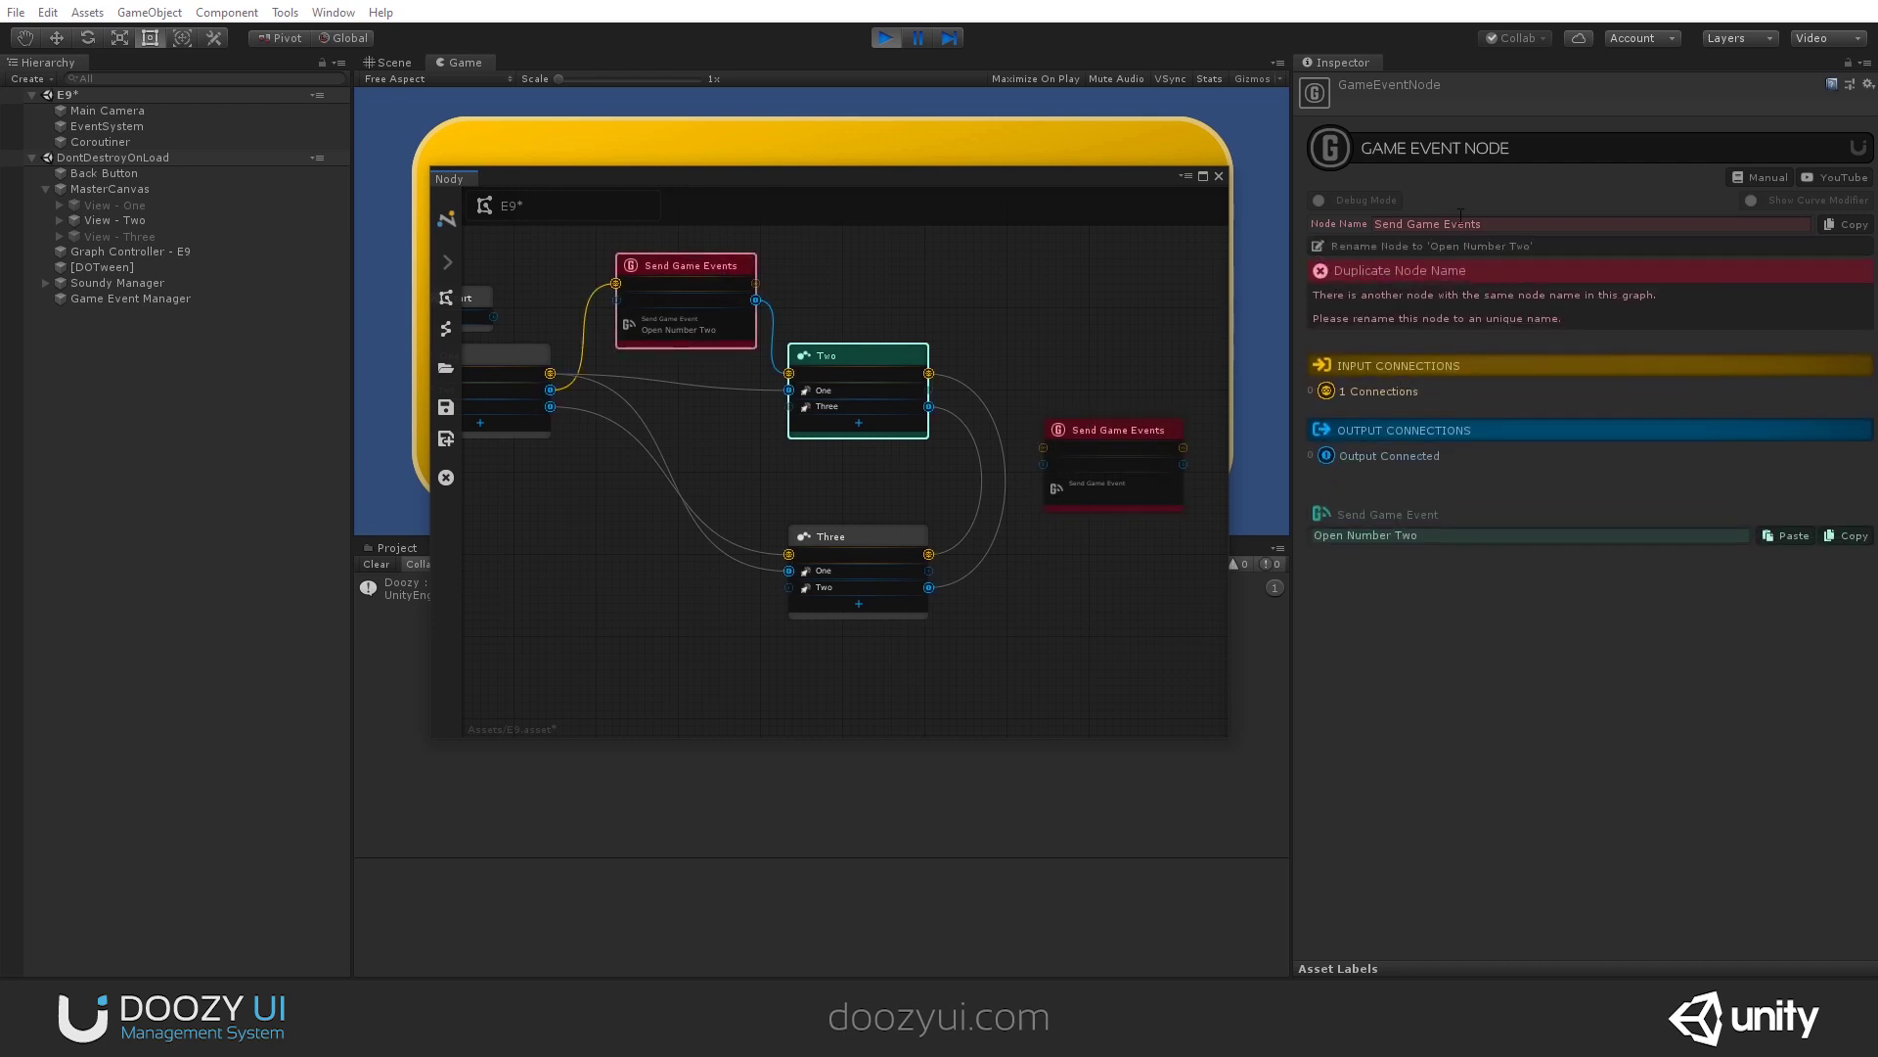
left_click(1401, 223)
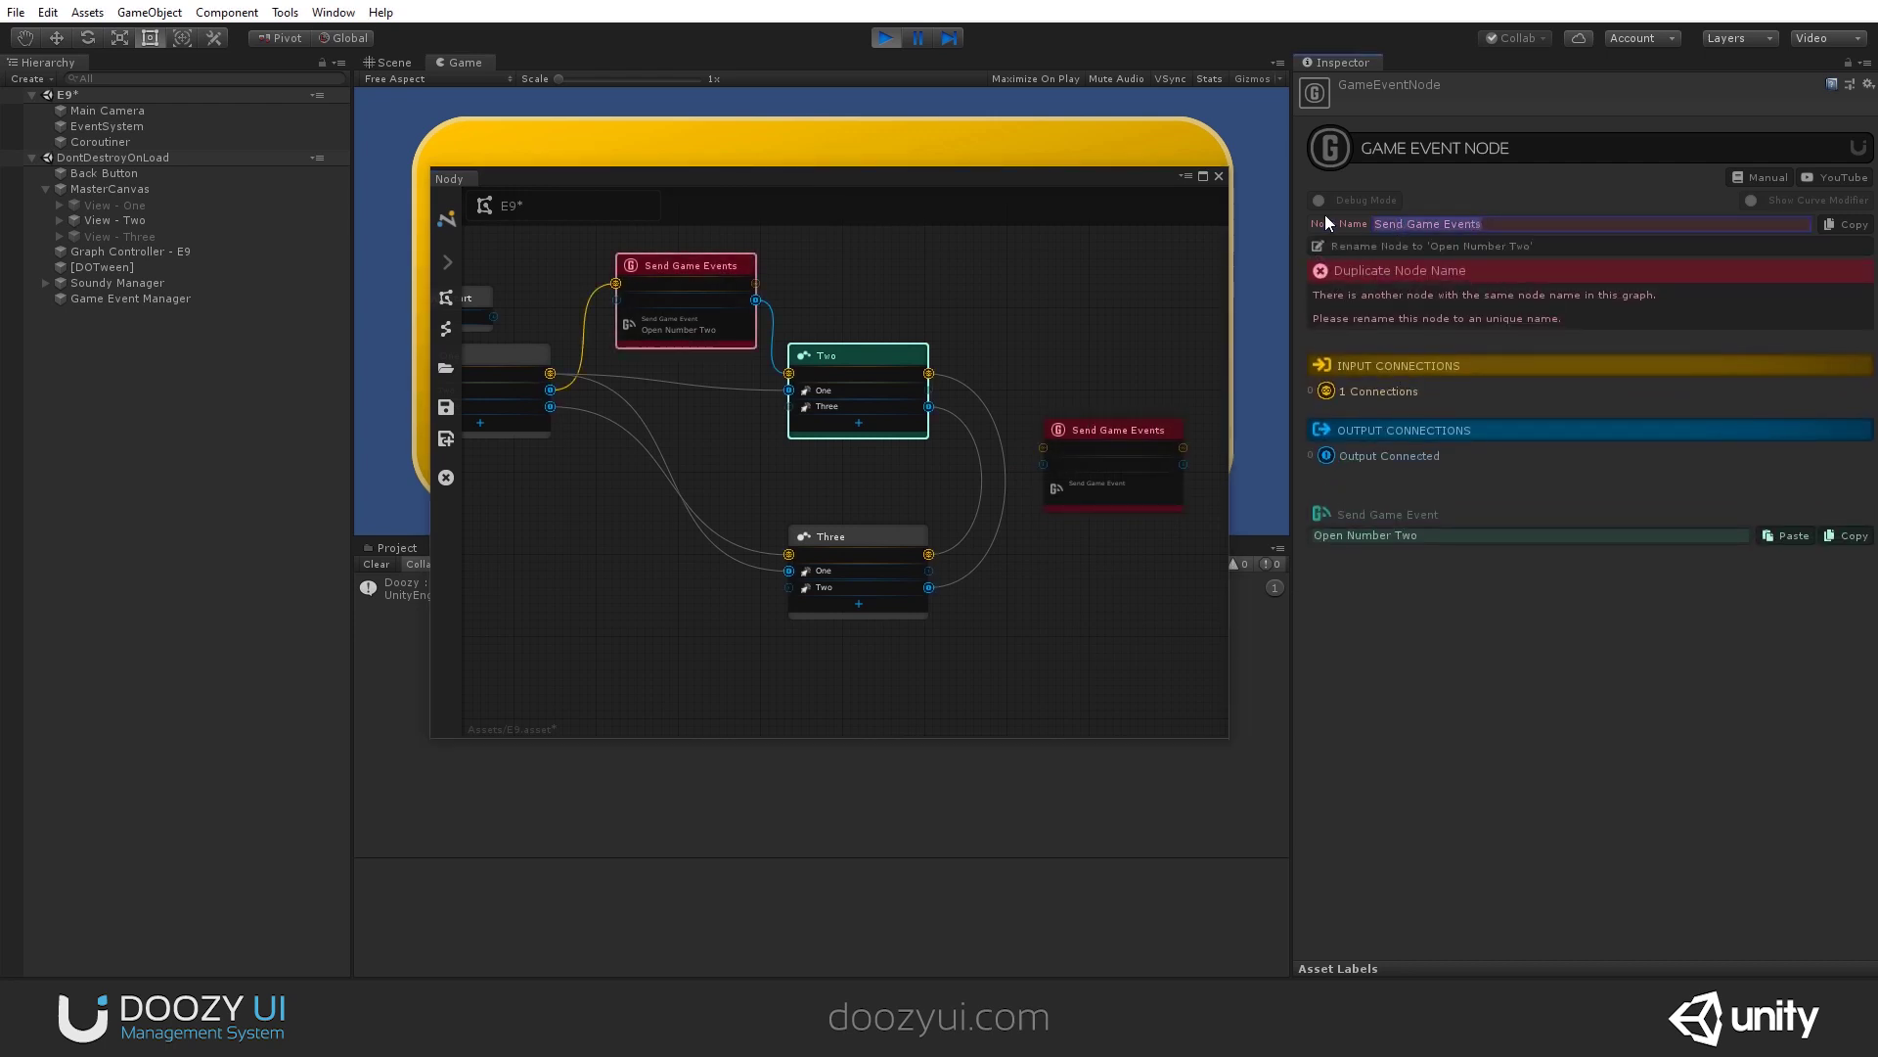
type("Number Two")
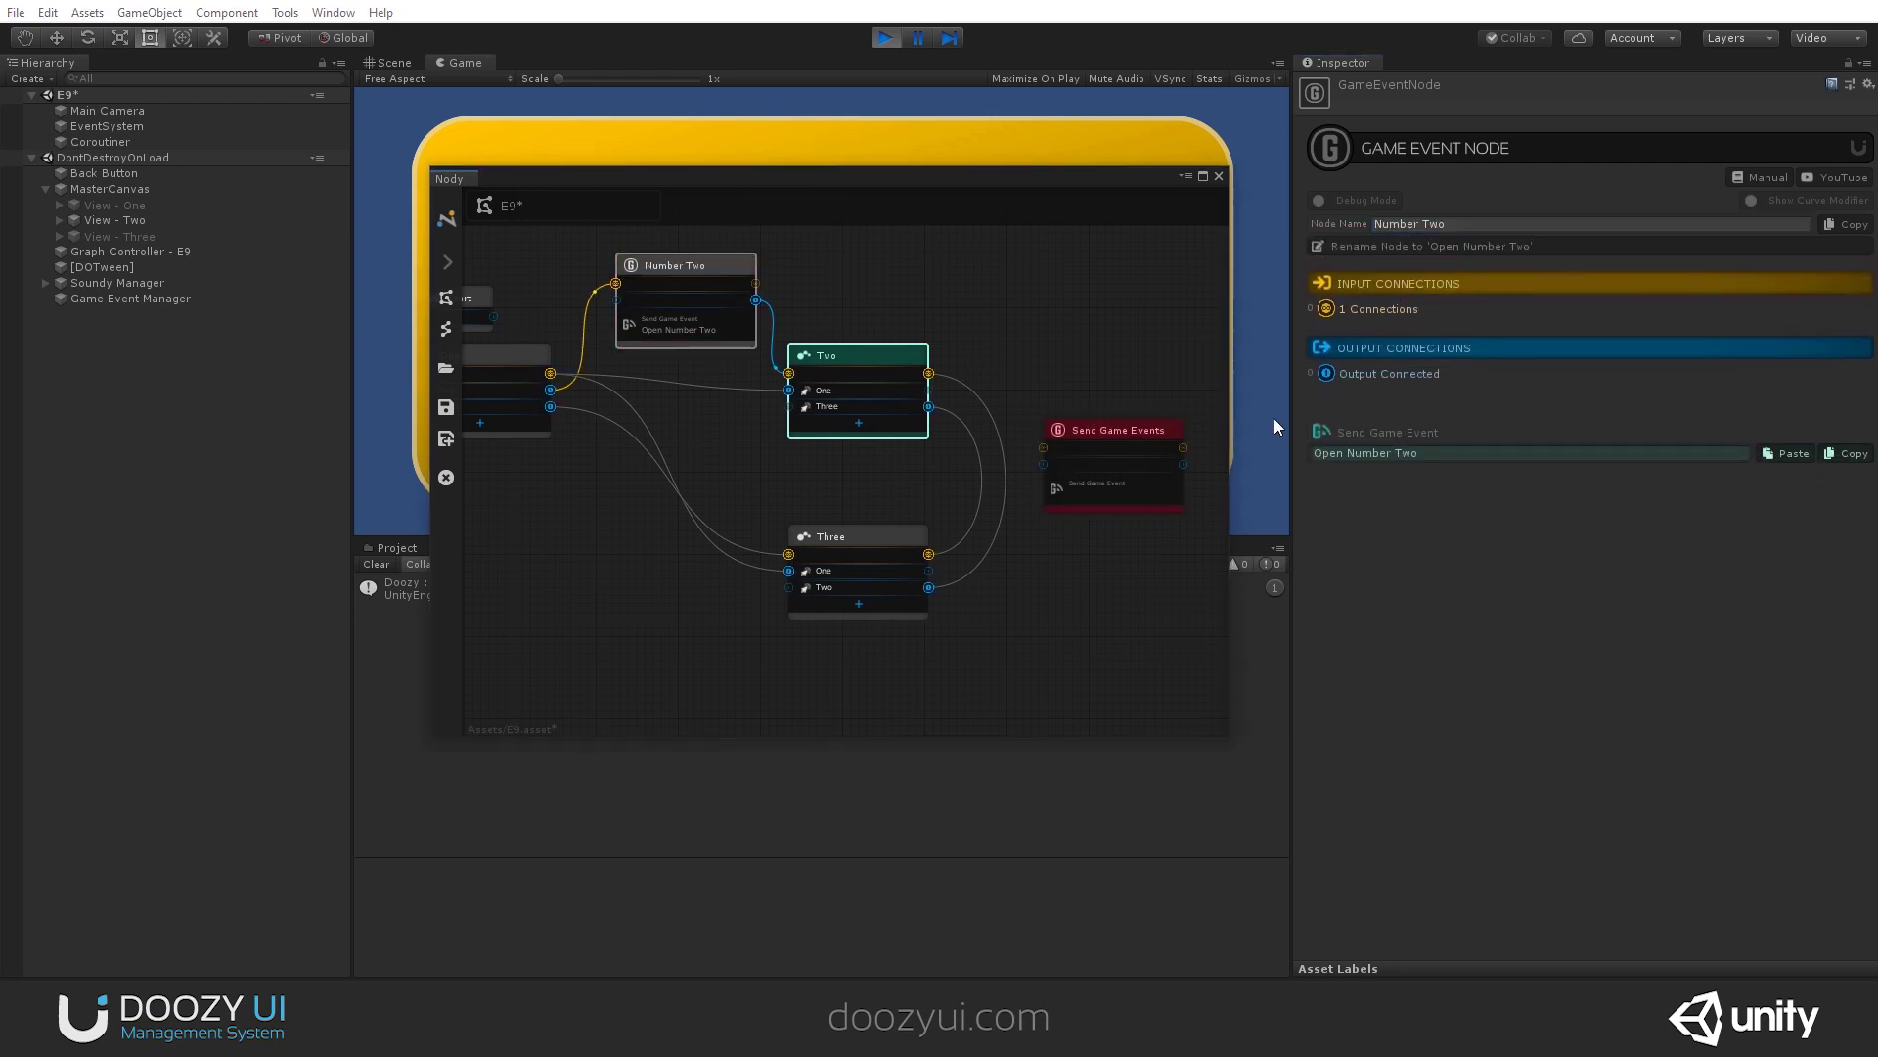
left_click(1345, 454)
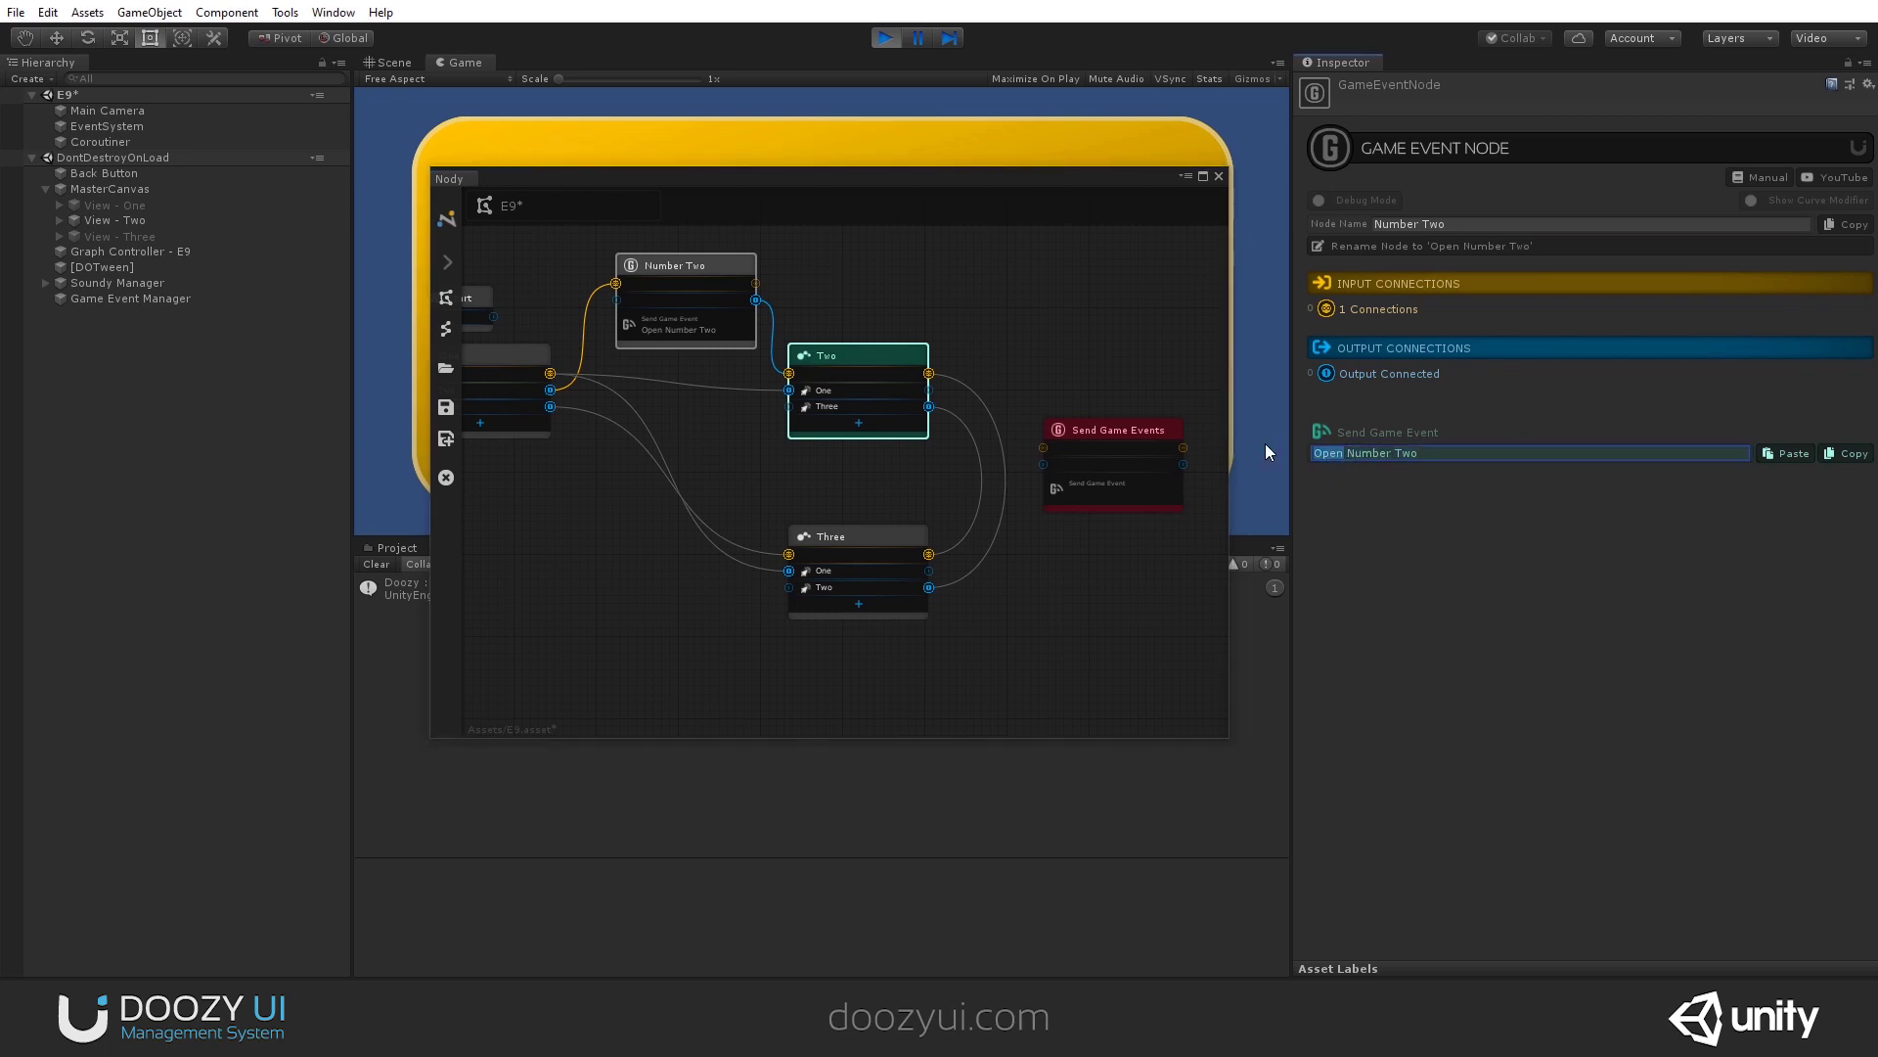
key("BackSpace")
left_click(1836, 456)
left_click_drag(1465, 224, 1317, 222)
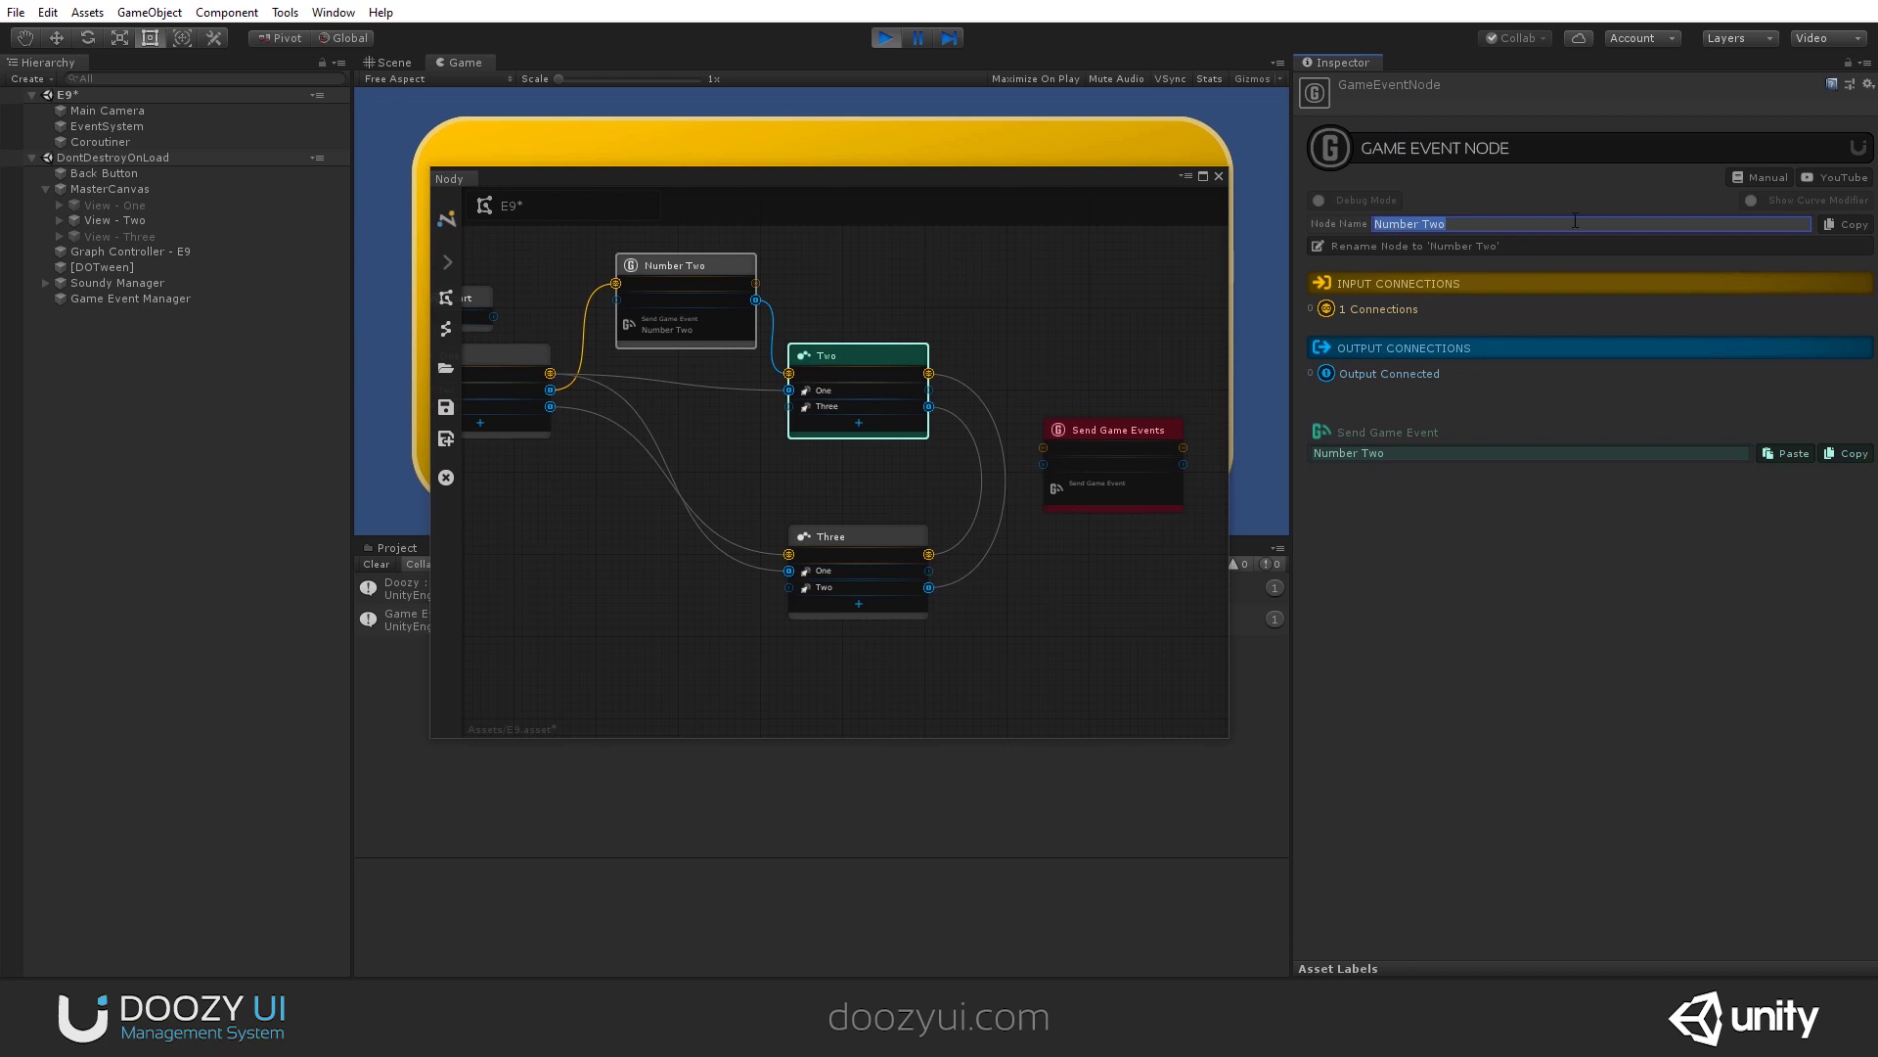
Step: Set the new node's event to Number Three and name the node Number Three
left_click(1098, 436)
left_click(1528, 455)
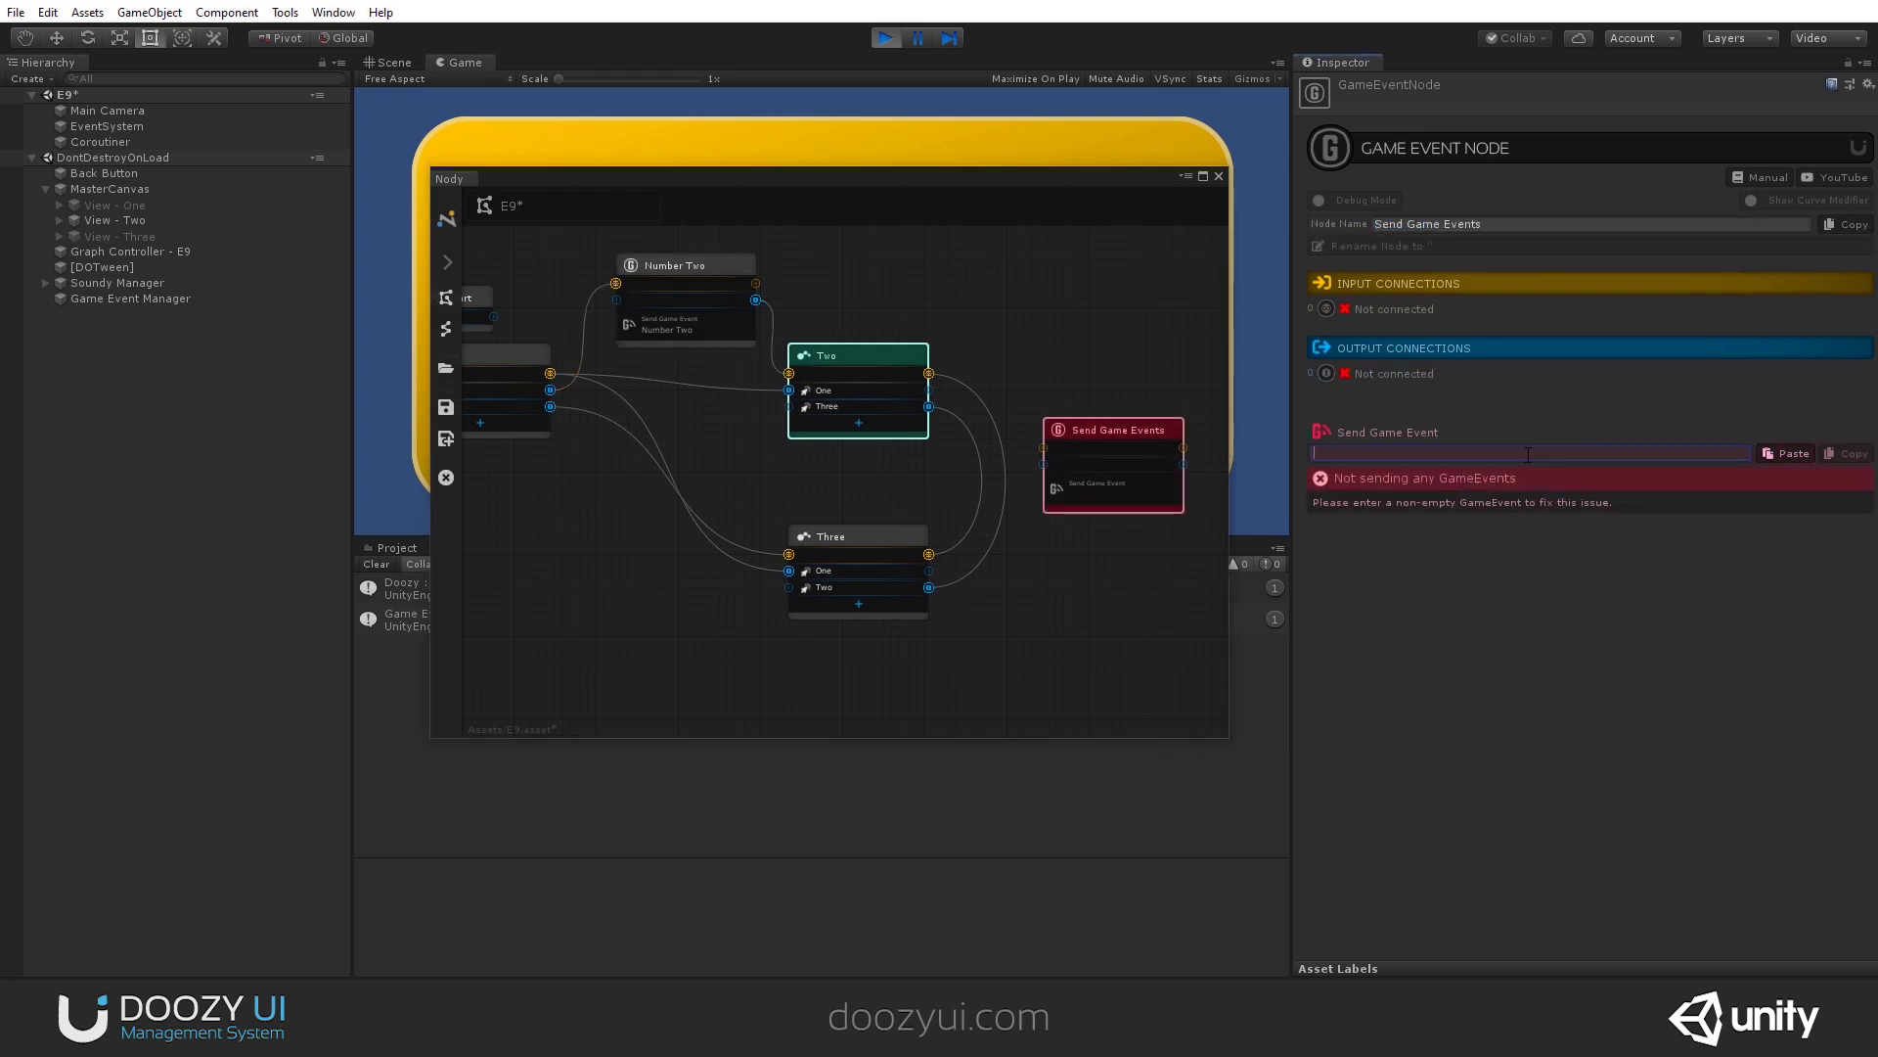
type("Number Three")
key("Return")
left_click(1468, 224)
type("Number Three")
Step: Link Two's Three output into Number Three, and Number Three's output into node Three
scroll(1008, 401, "up", 3)
middle_click_drag(1008, 401, 906, 333)
left_click_drag(885, 323, 851, 536)
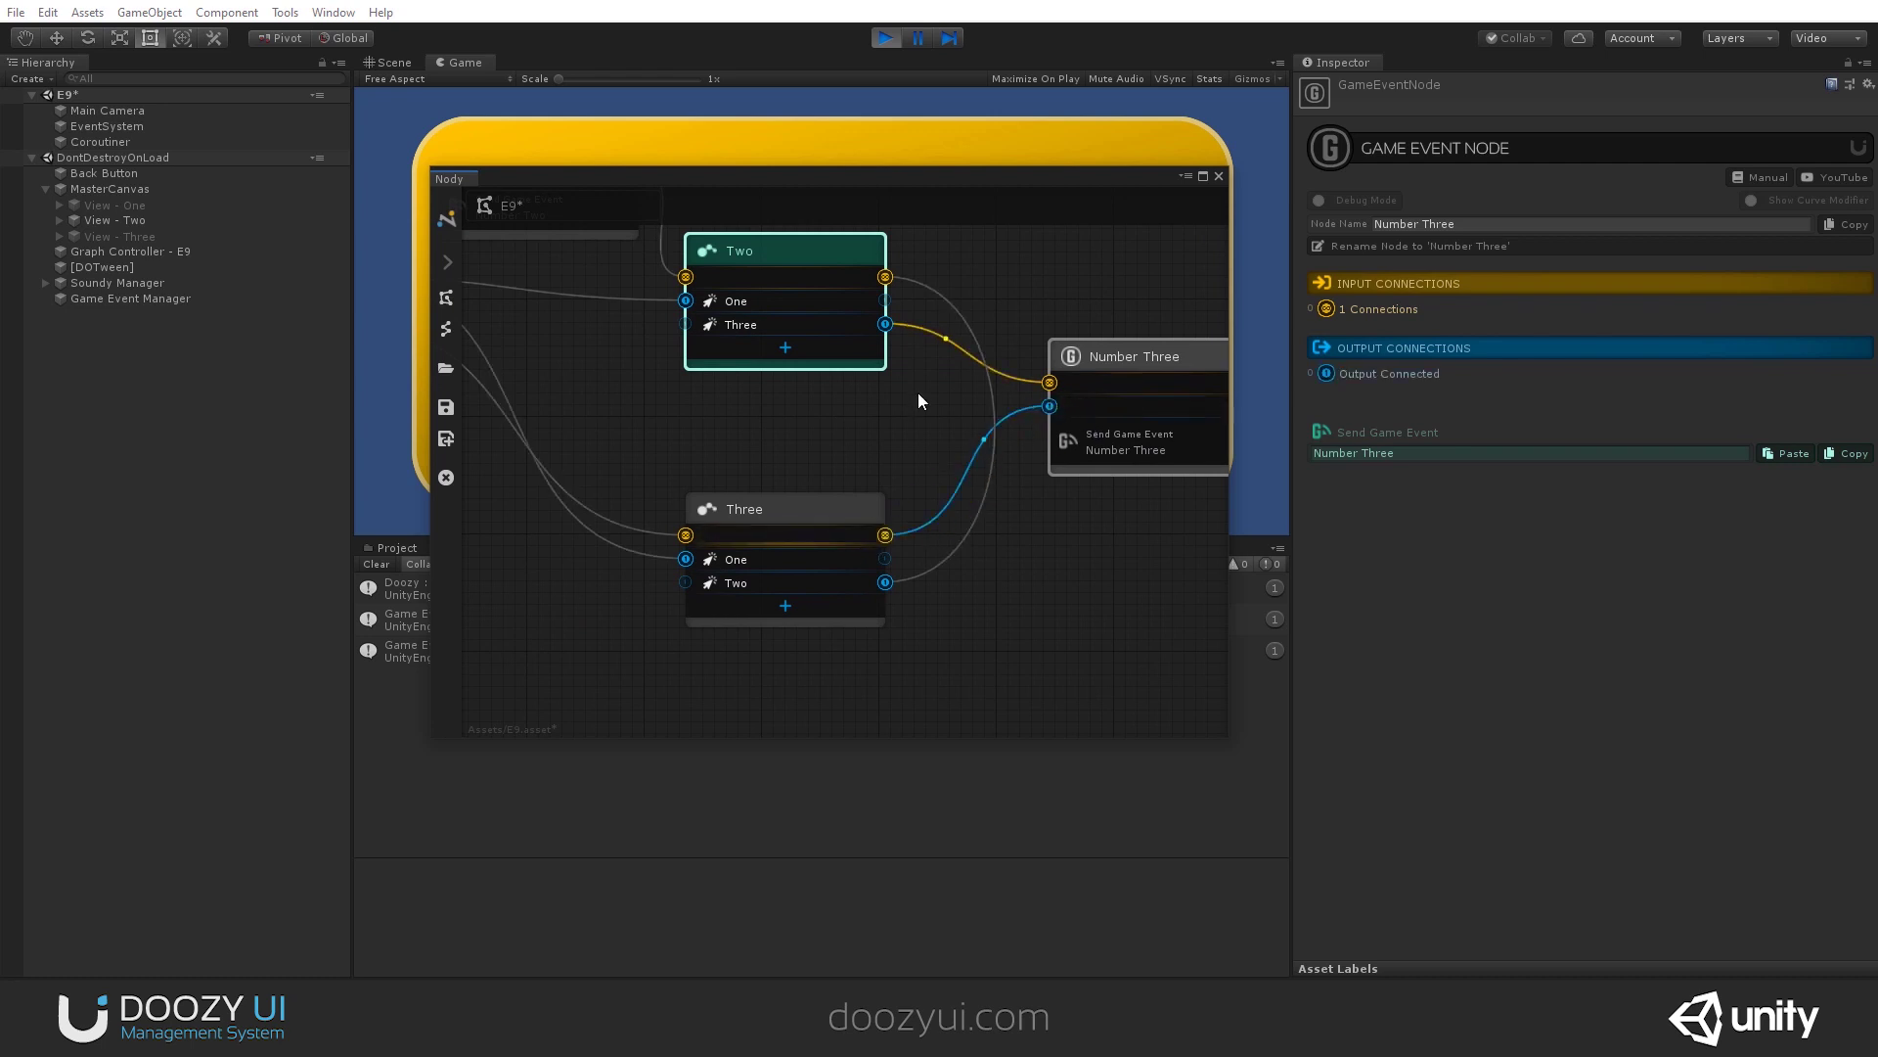
scroll(917, 391, "down", 3)
middle_click_drag(846, 440, 895, 469)
Step: Move Number Three lower left and connect One's Three output to it
left_click_drag(1119, 405, 567, 531)
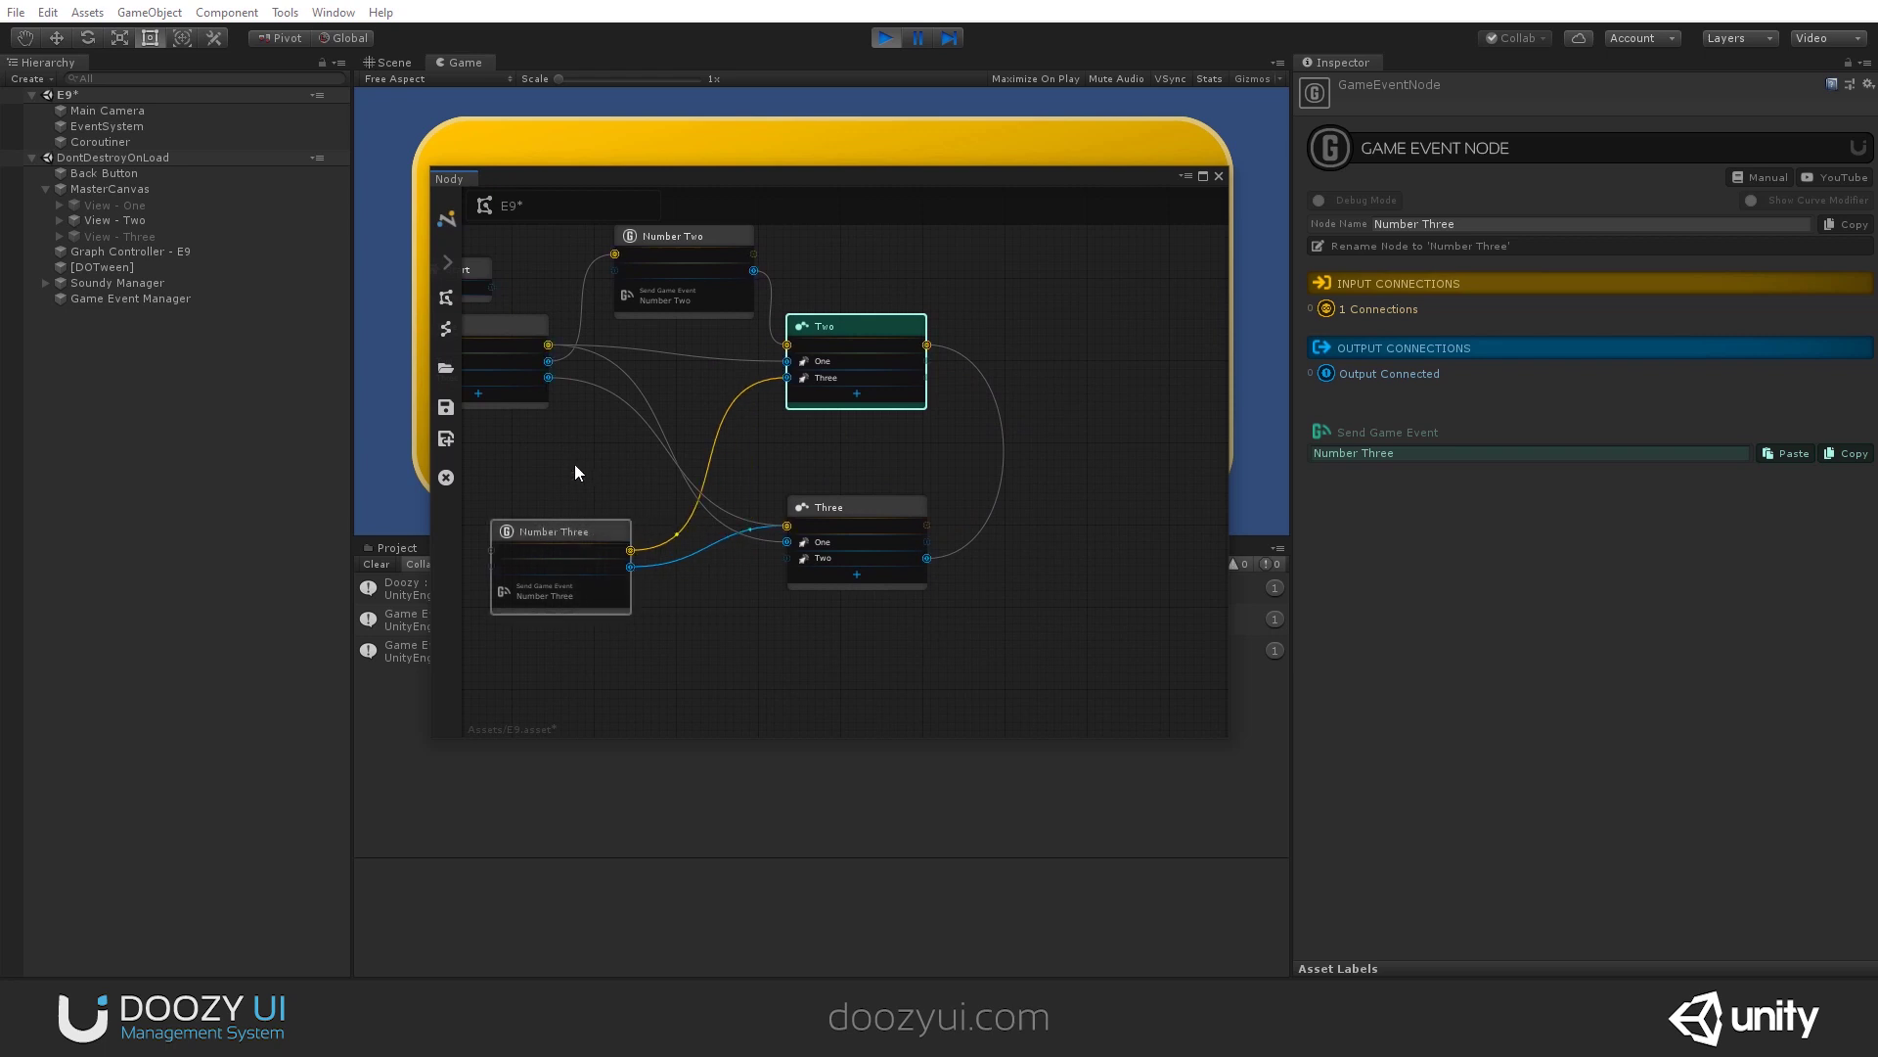
middle_click_drag(482, 378, 665, 300)
left_click_drag(701, 341, 761, 493)
Step: Enlarge the Nody graph window and recentre the graph view
scroll(763, 489, "down", 3)
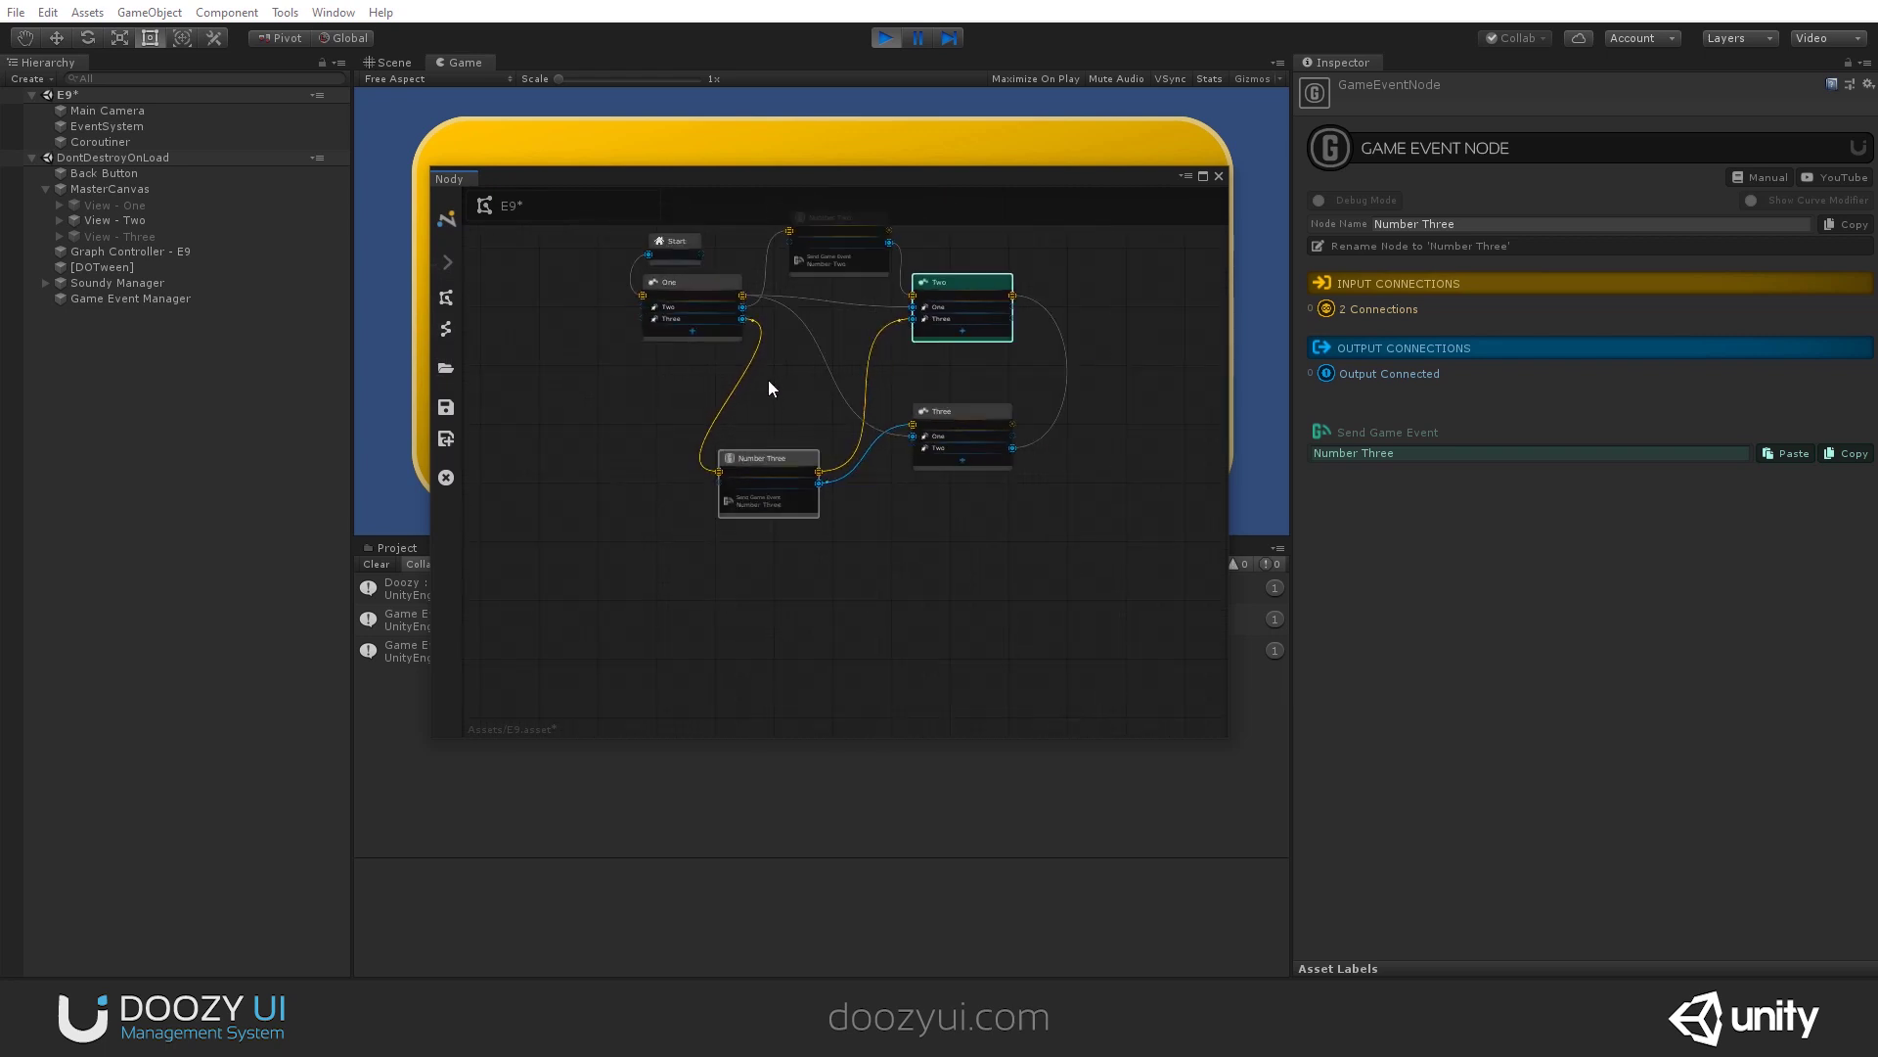
middle_click_drag(675, 296, 828, 414)
scroll(908, 413, "up", 3)
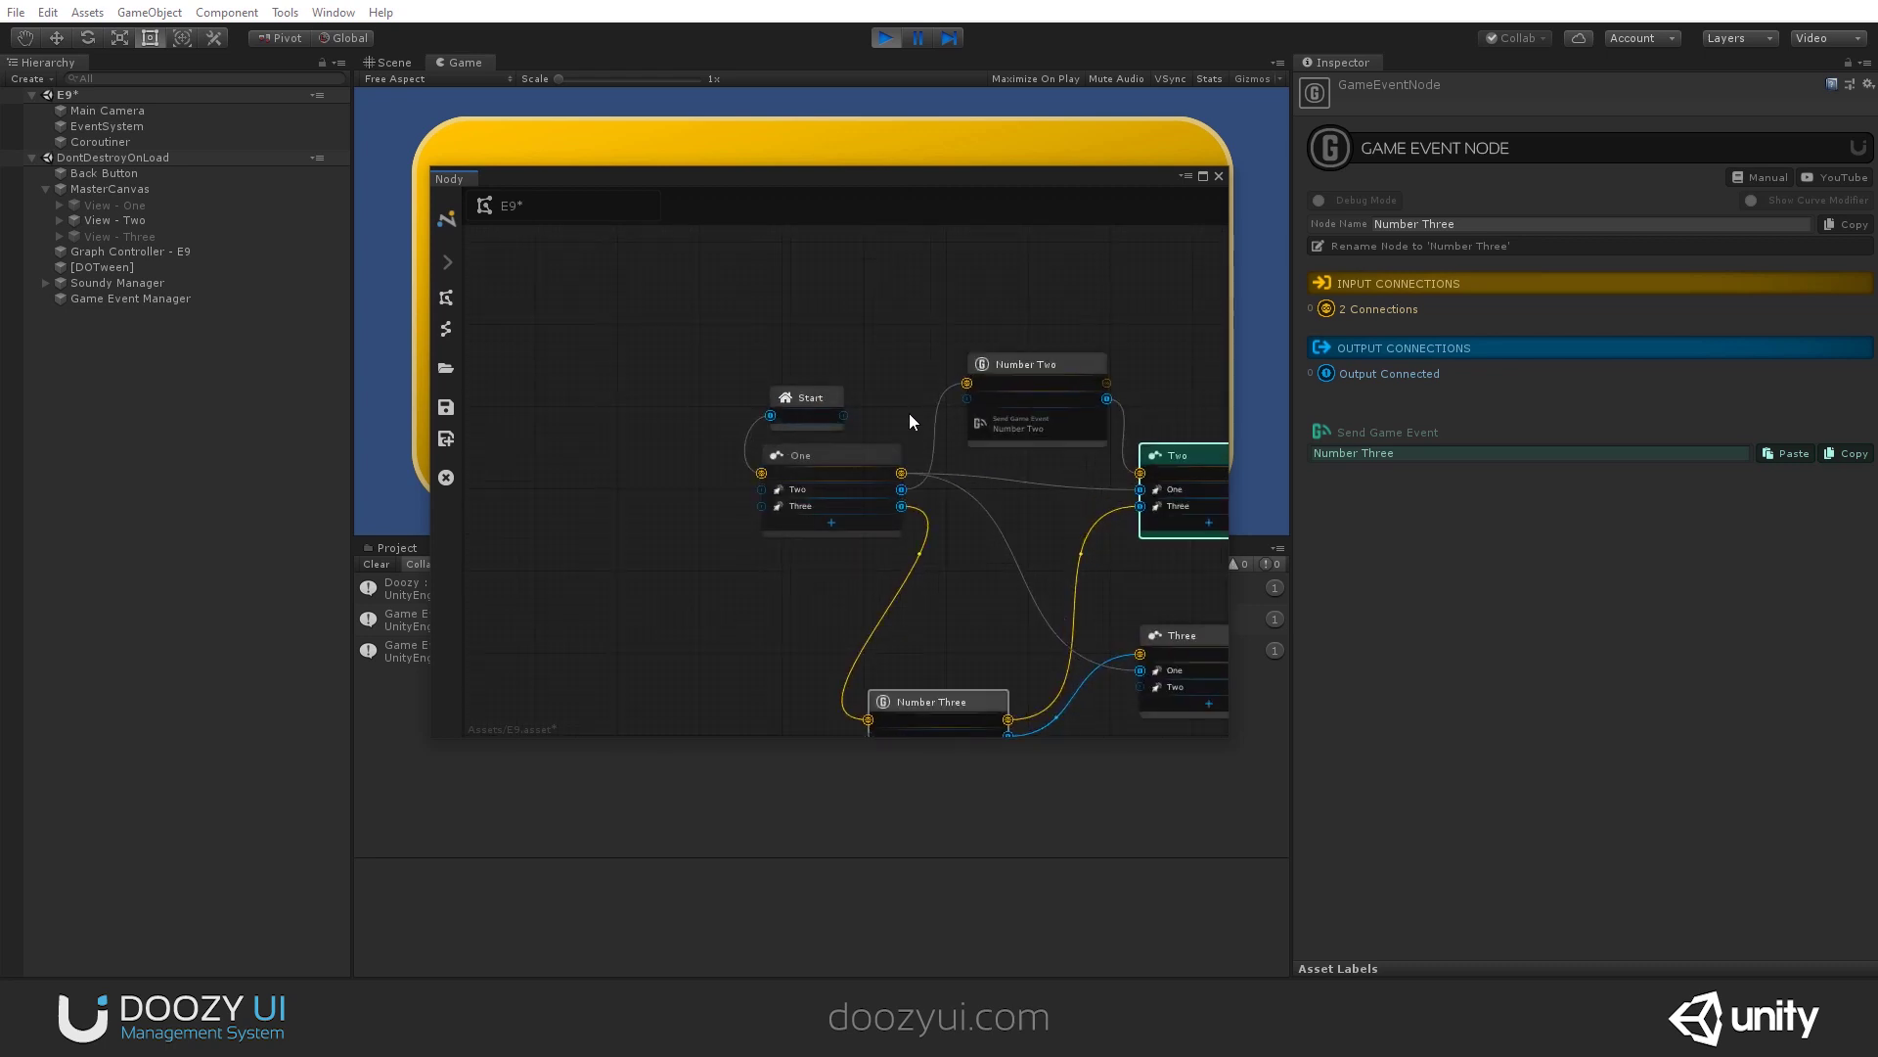
left_click_drag(1226, 741, 1687, 978)
middle_click_drag(1084, 800, 1093, 886)
Step: Place Number Two directly above node Two and Number Three directly above node Three
left_click_drag(1043, 641, 1061, 856)
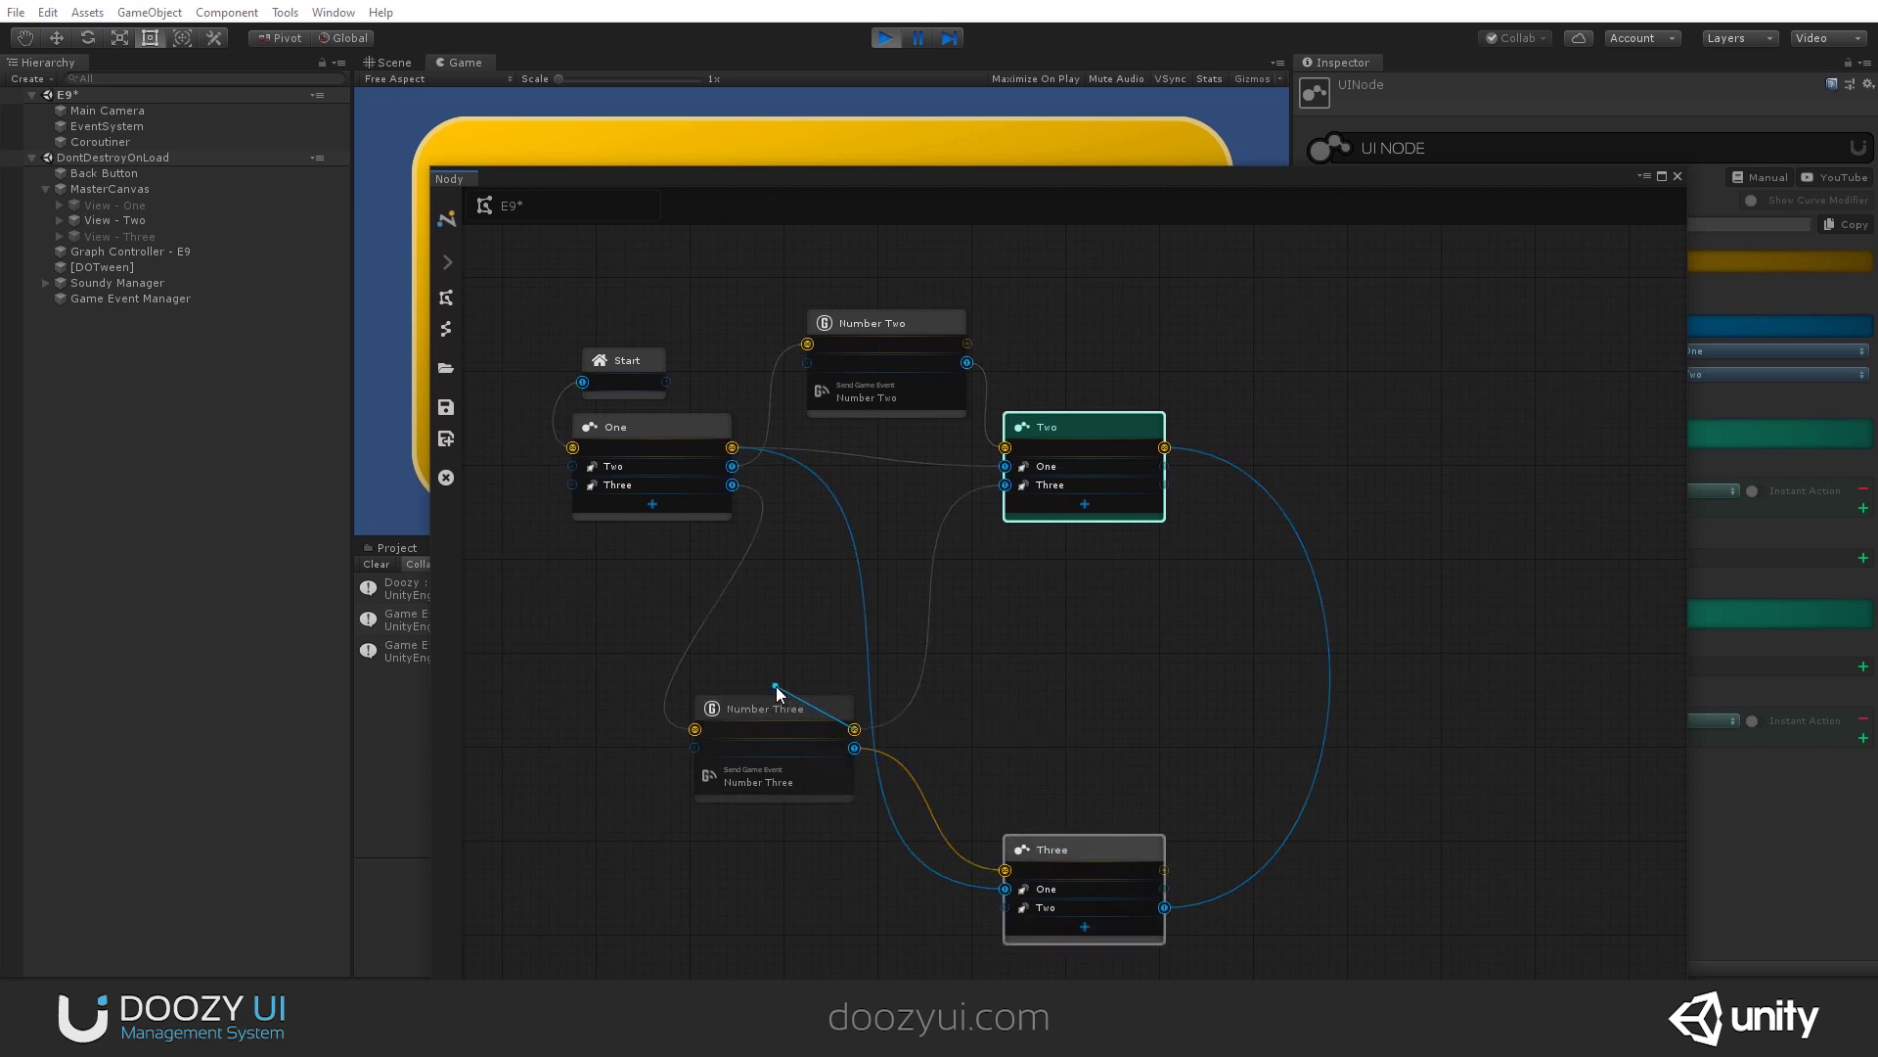
left_click_drag(776, 707, 1076, 733)
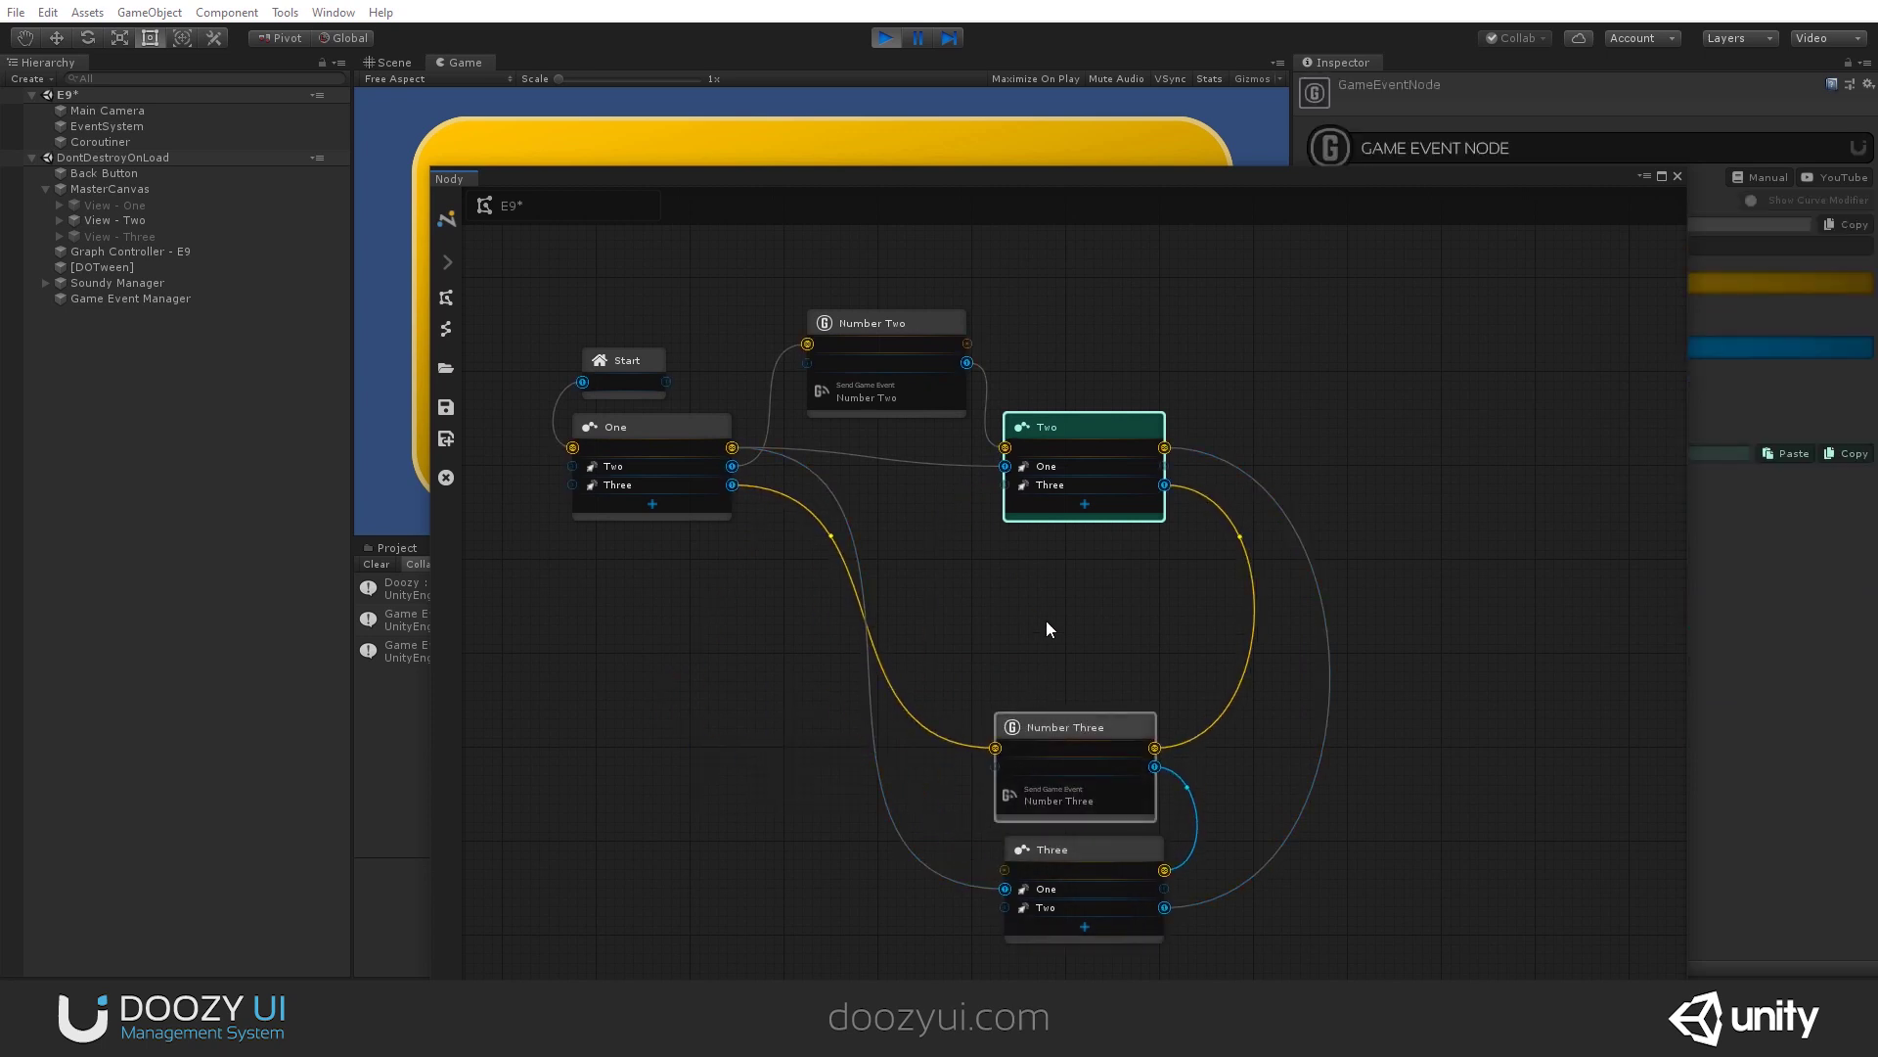
left_click_drag(894, 327, 1092, 309)
left_click_drag(1093, 627, 1111, 844)
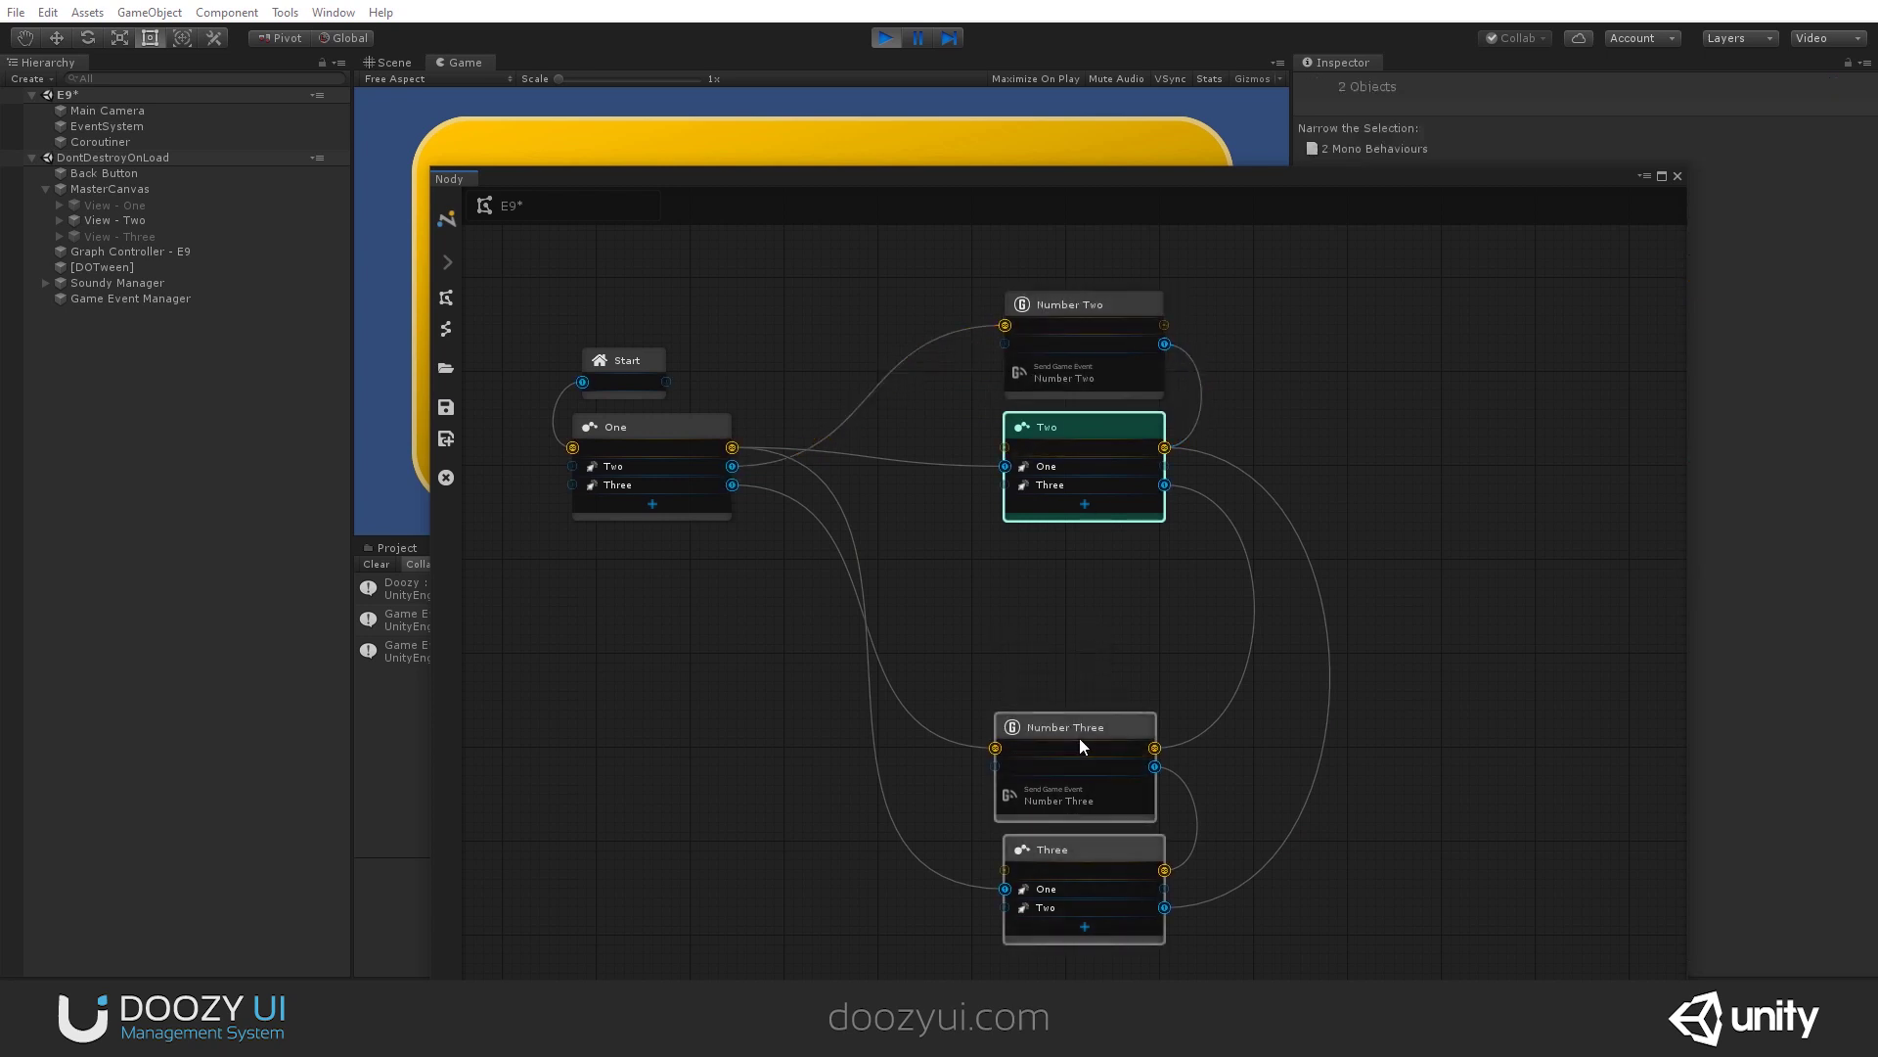
left_click_drag(1078, 737, 1112, 607)
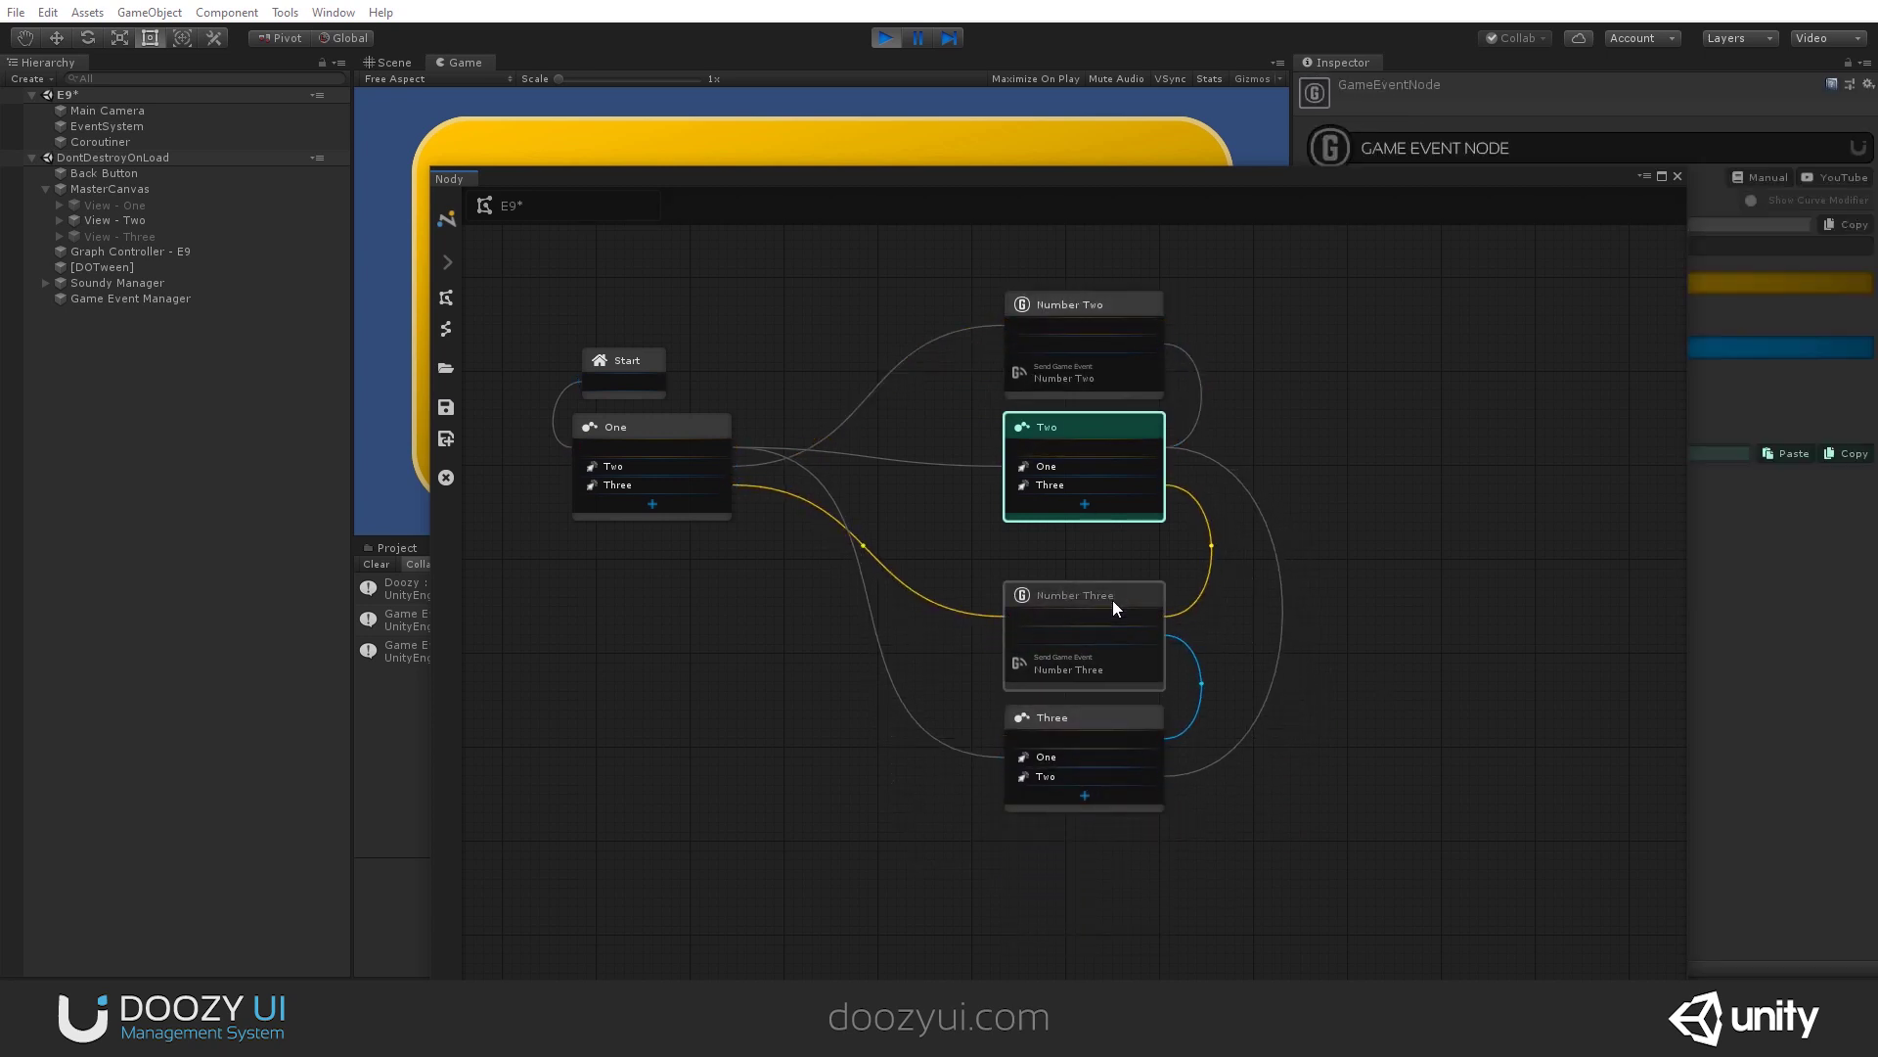
left_click(943, 555)
left_click(1034, 429)
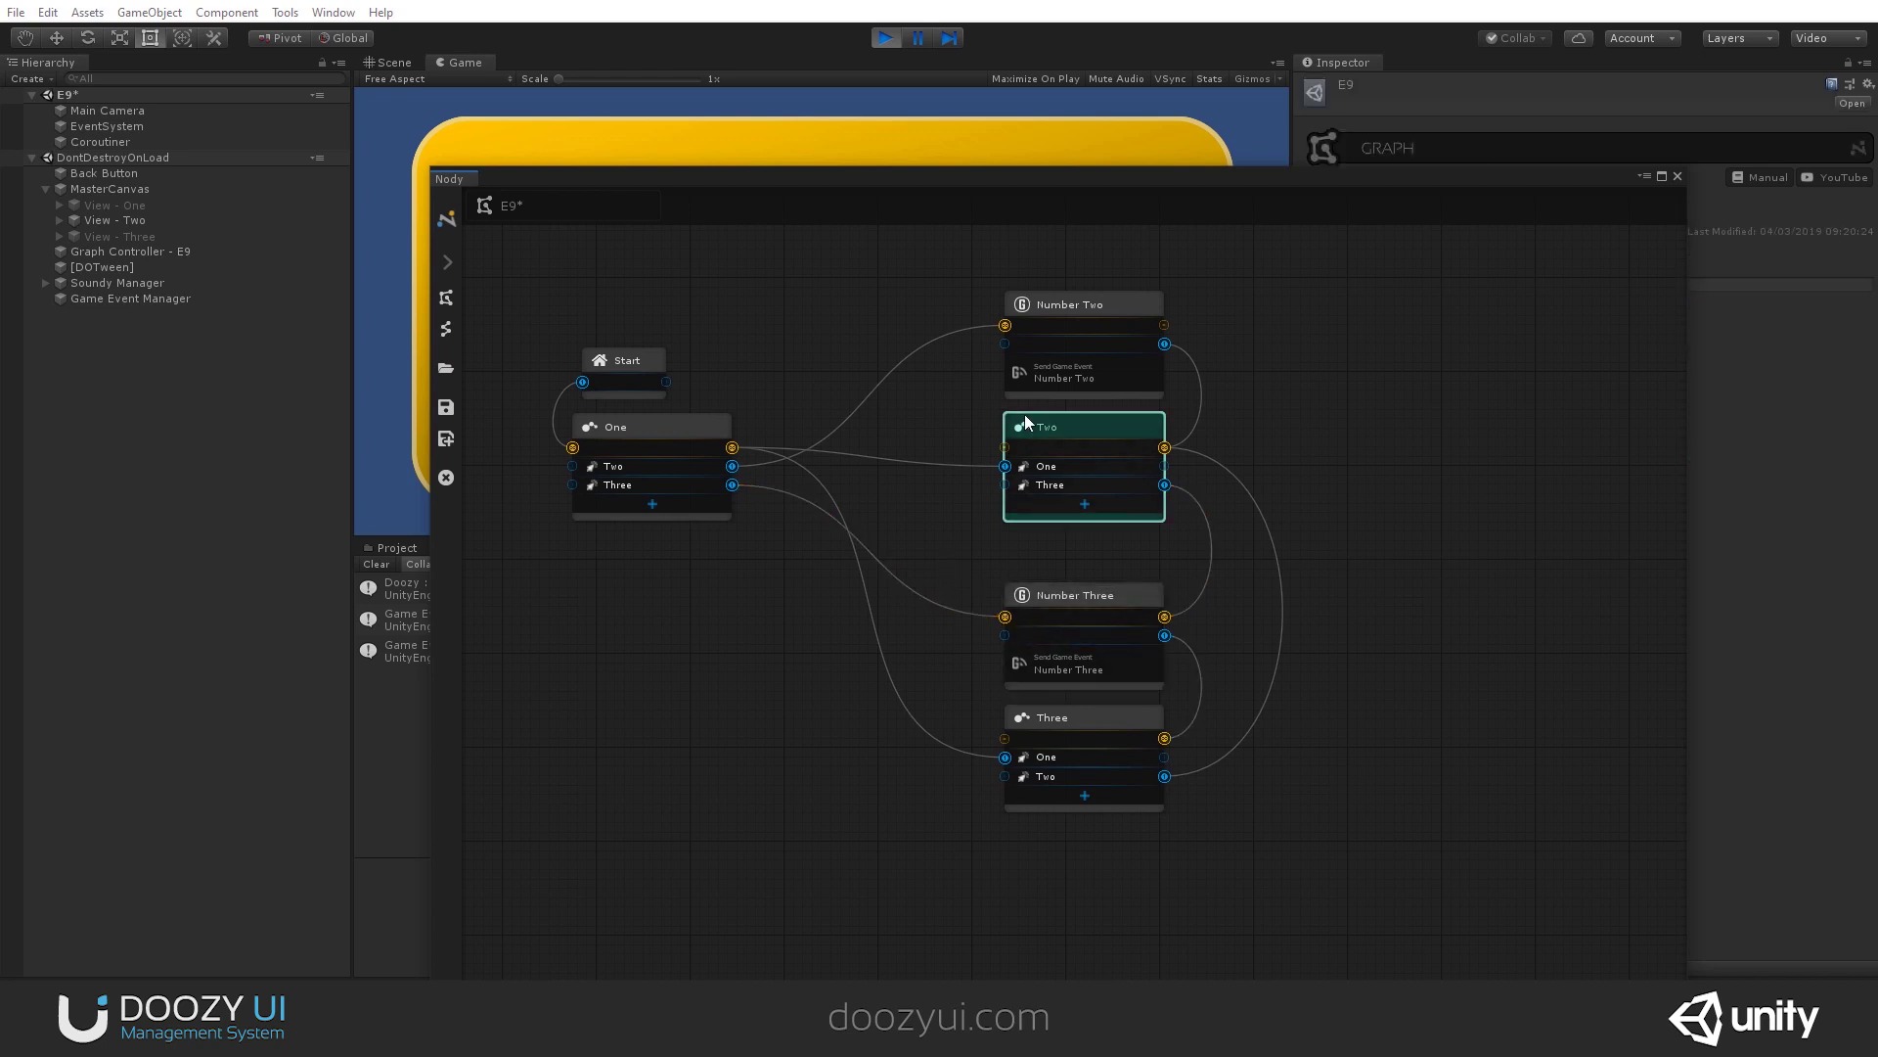
left_click(702, 431)
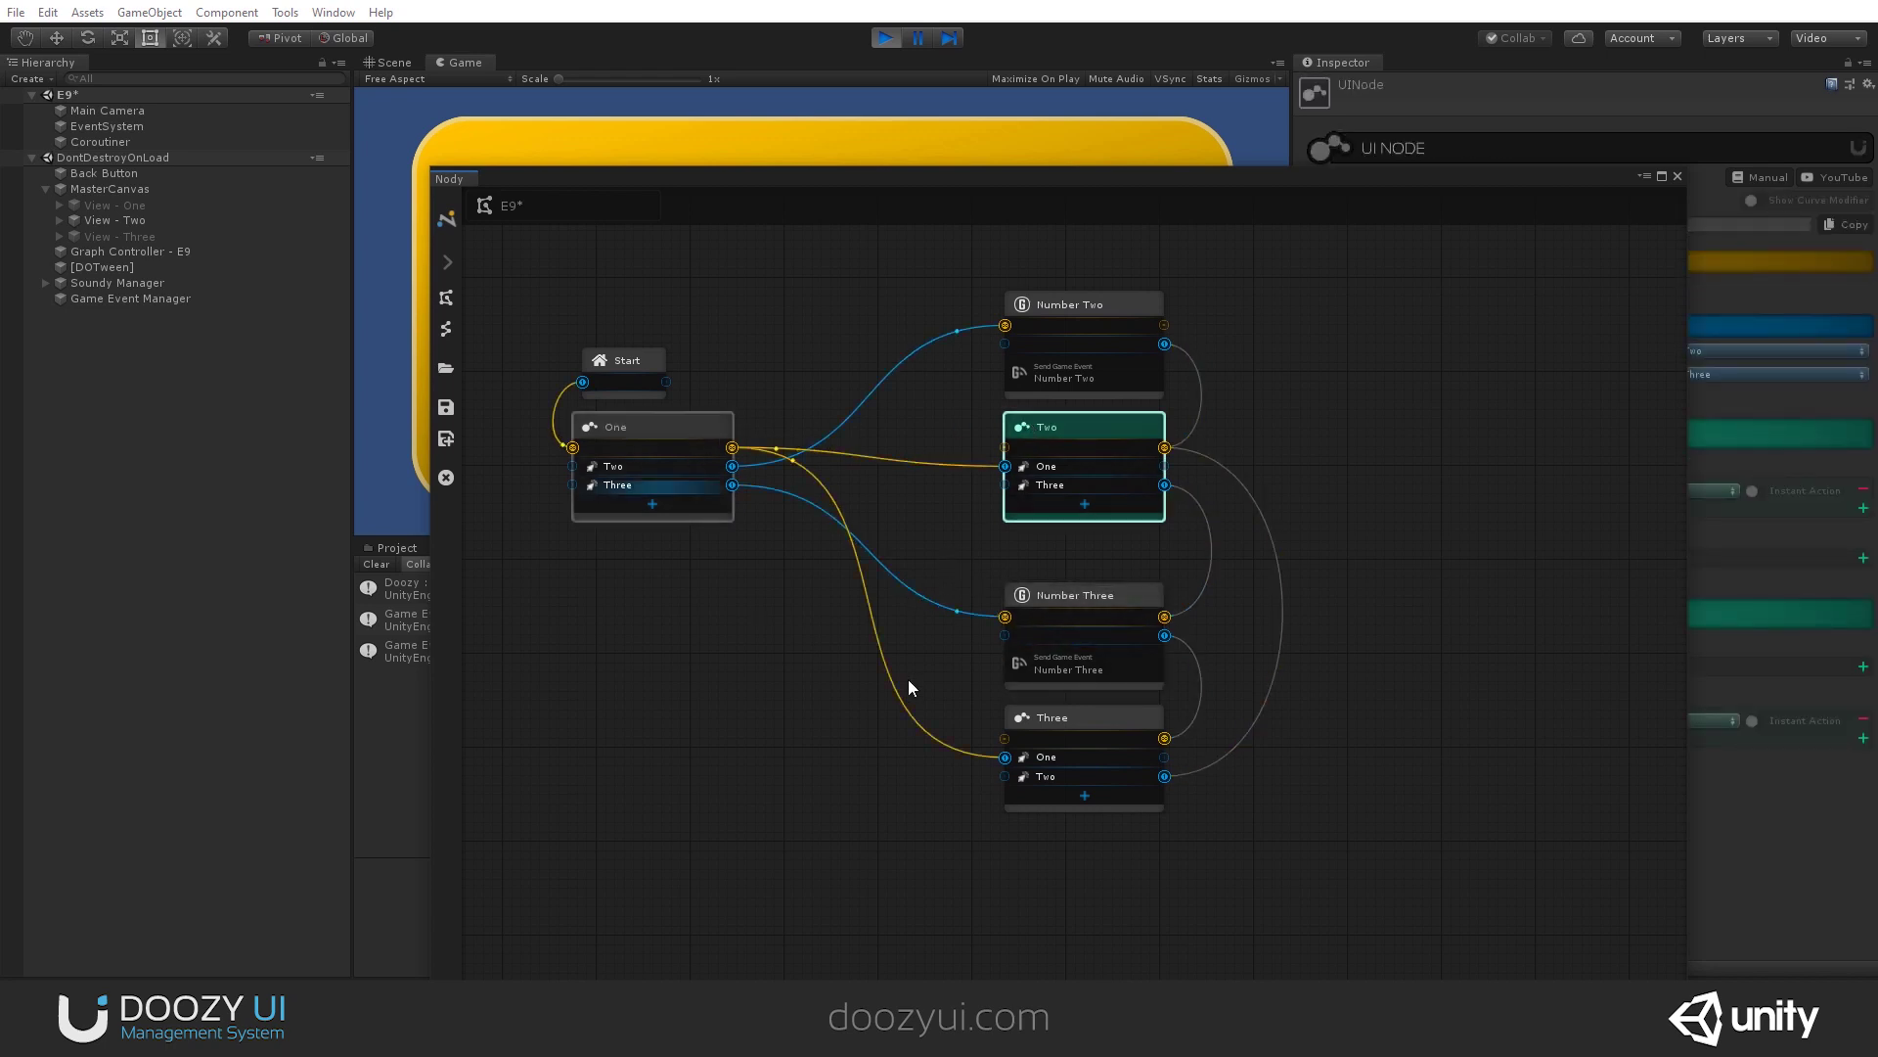
scroll(1053, 699, "up", 5)
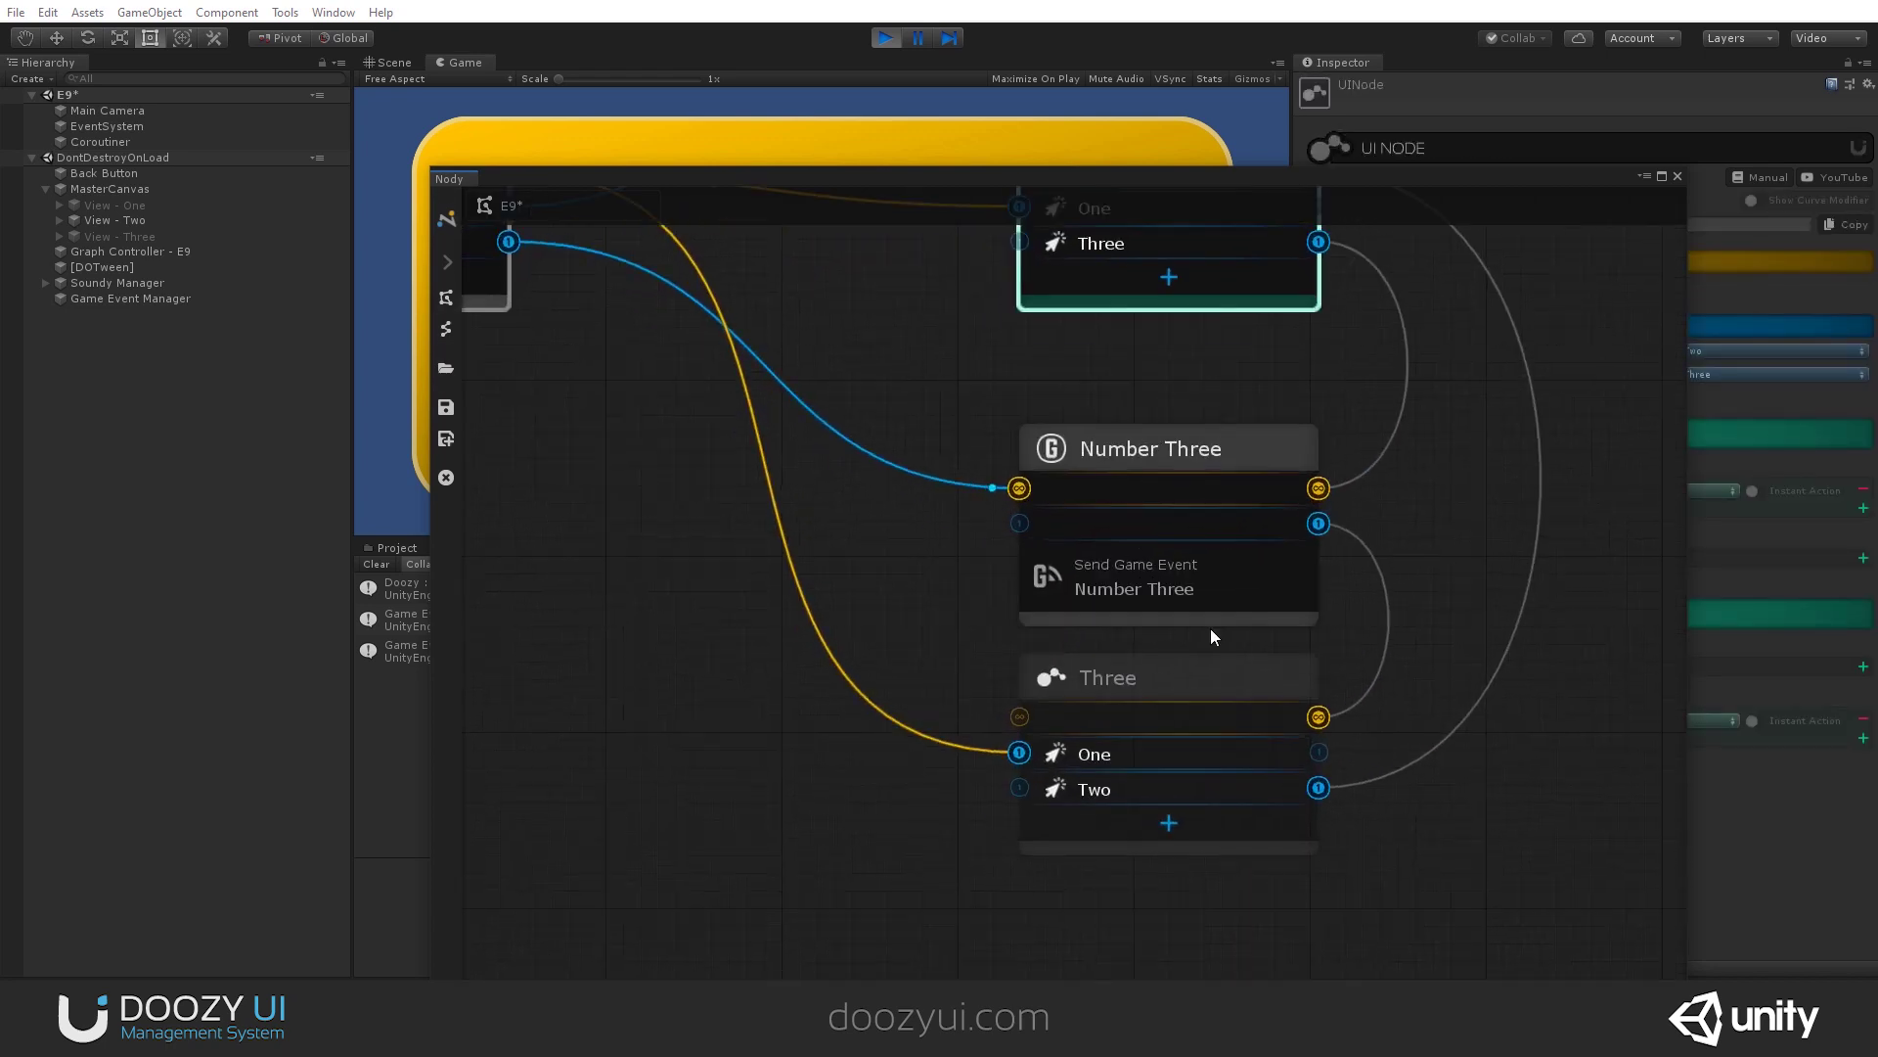
left_click(1121, 472)
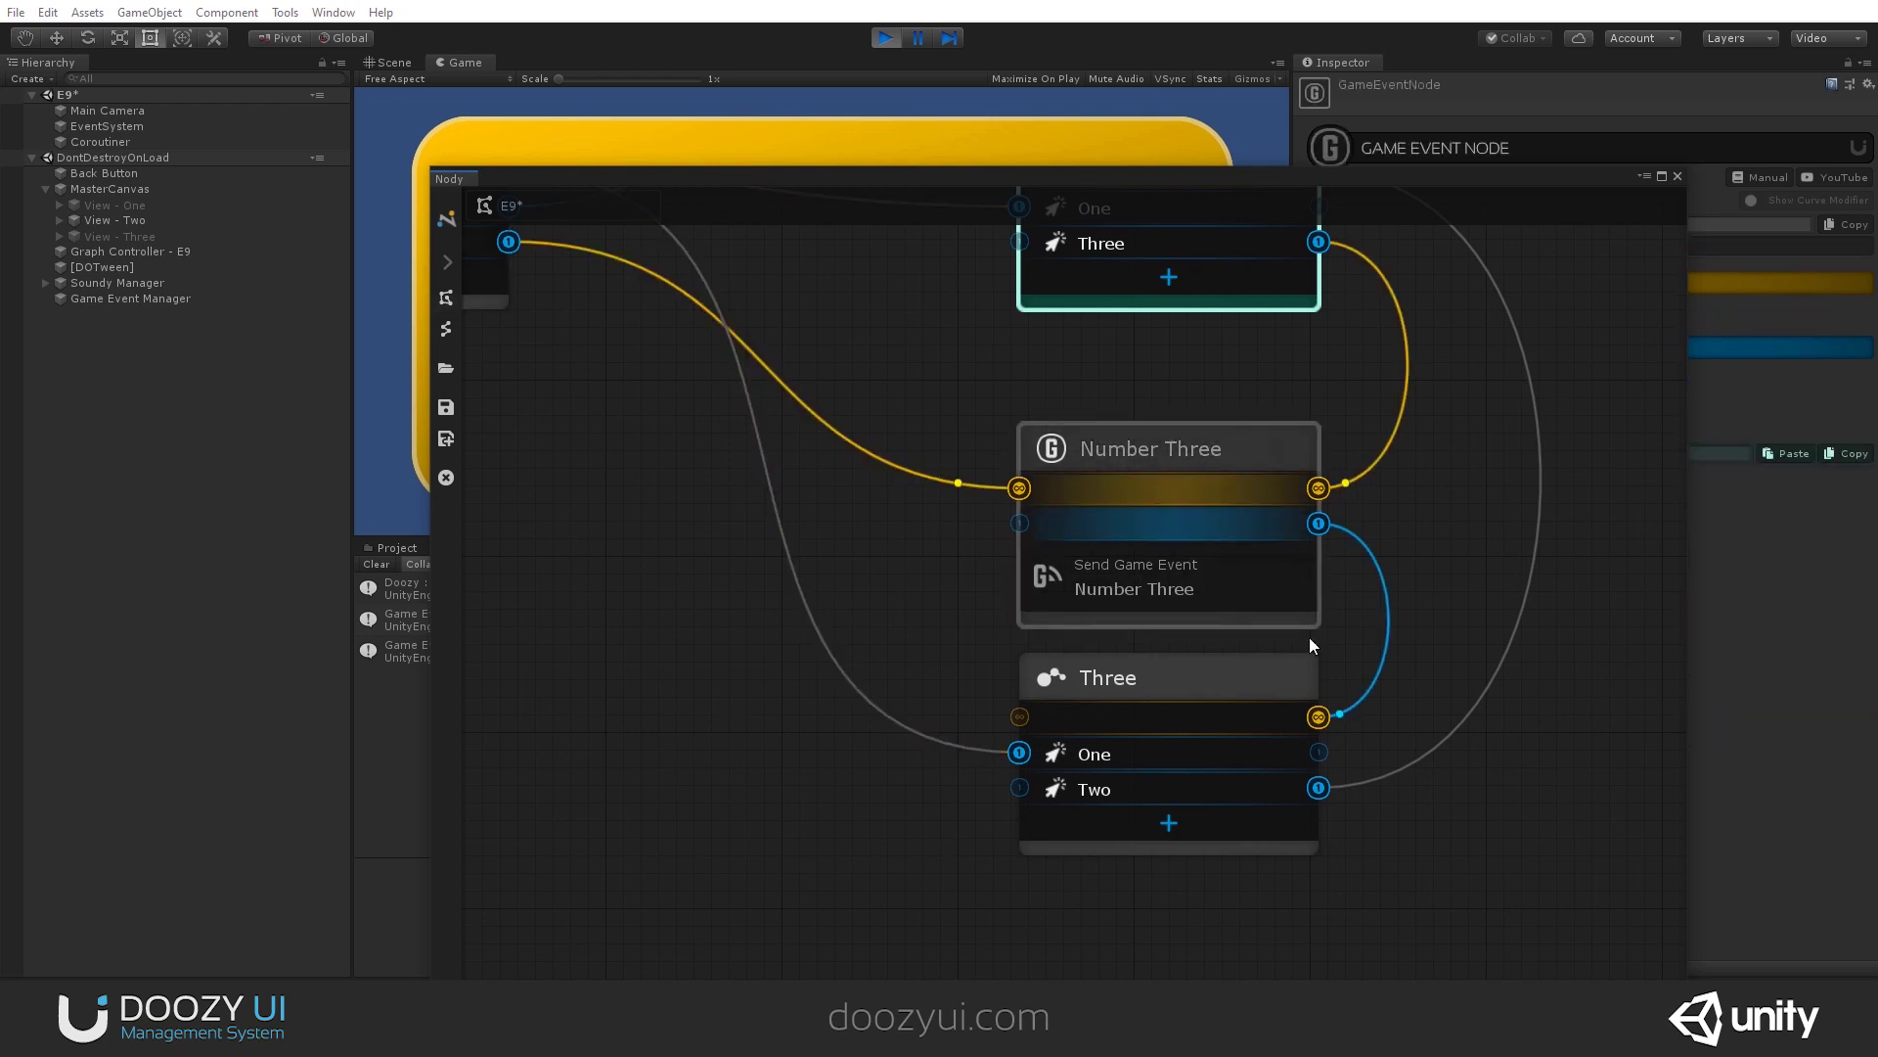
left_click(1135, 677)
scroll(894, 644, "down", 3)
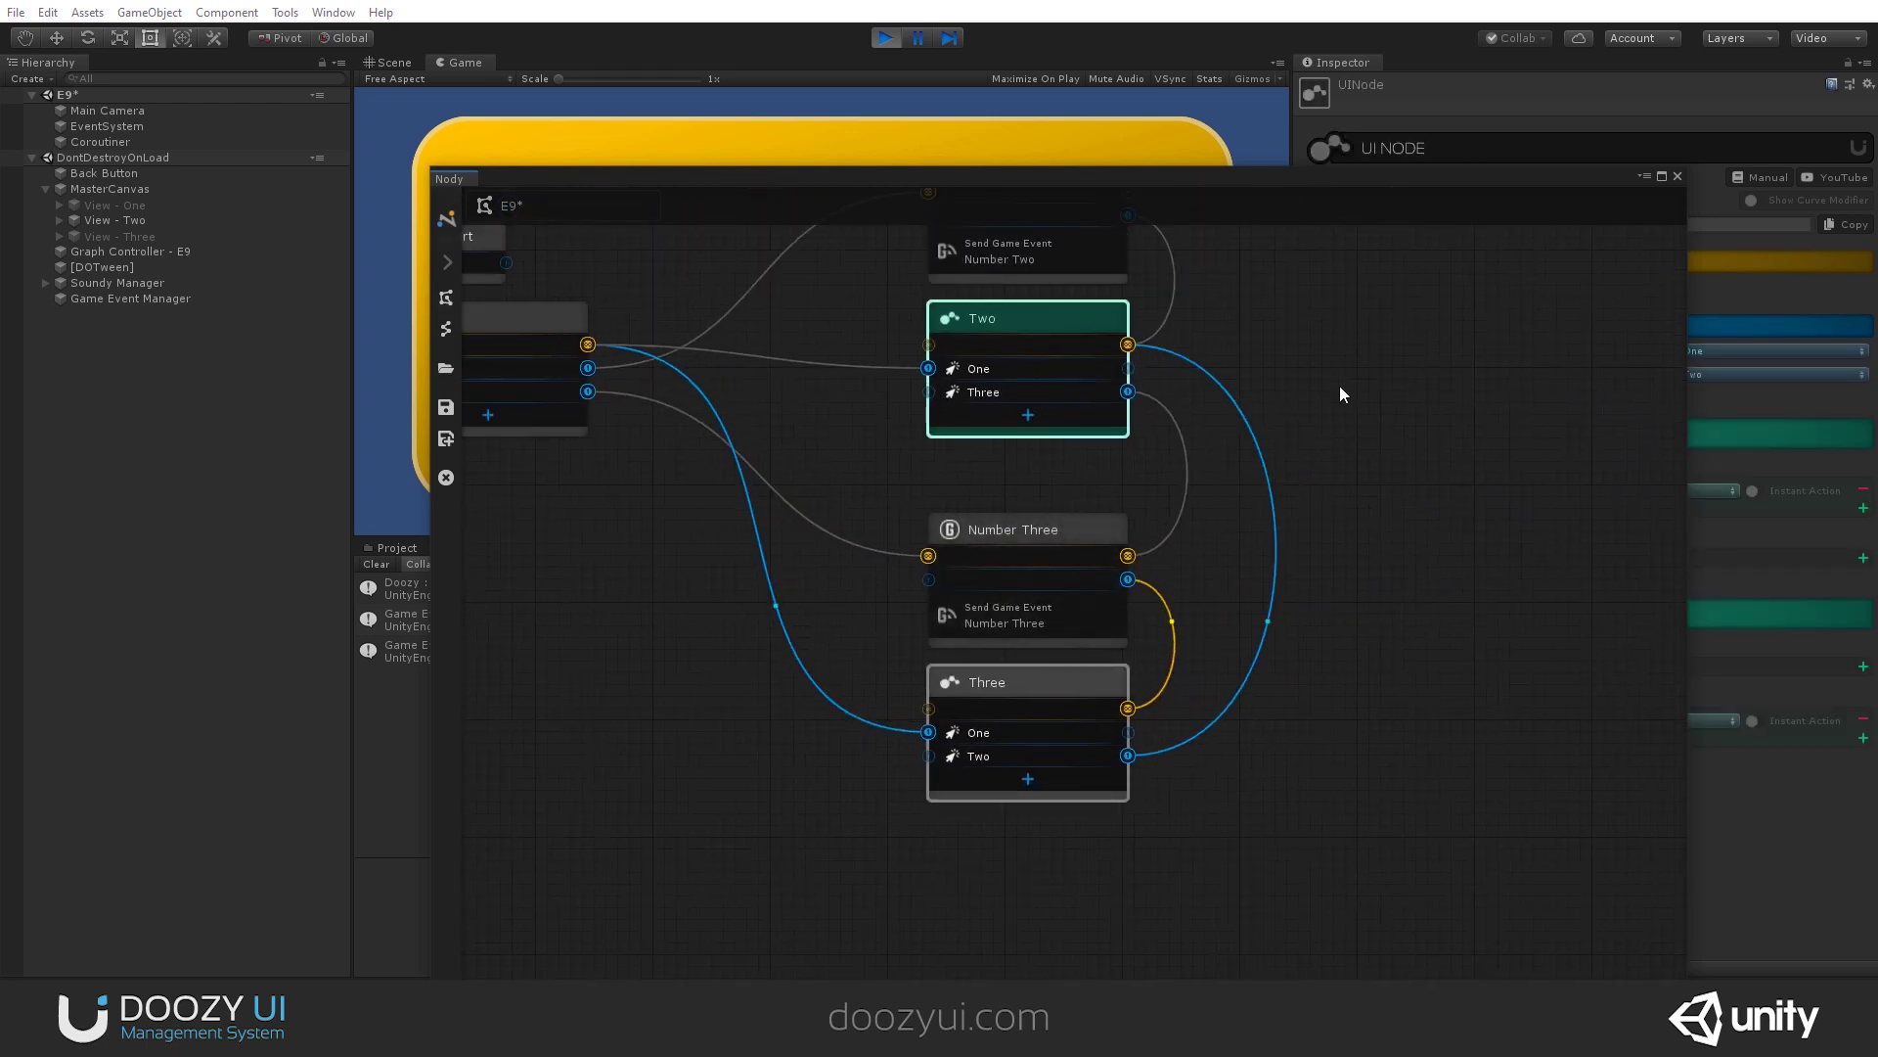
scroll(1340, 386, "down", 4)
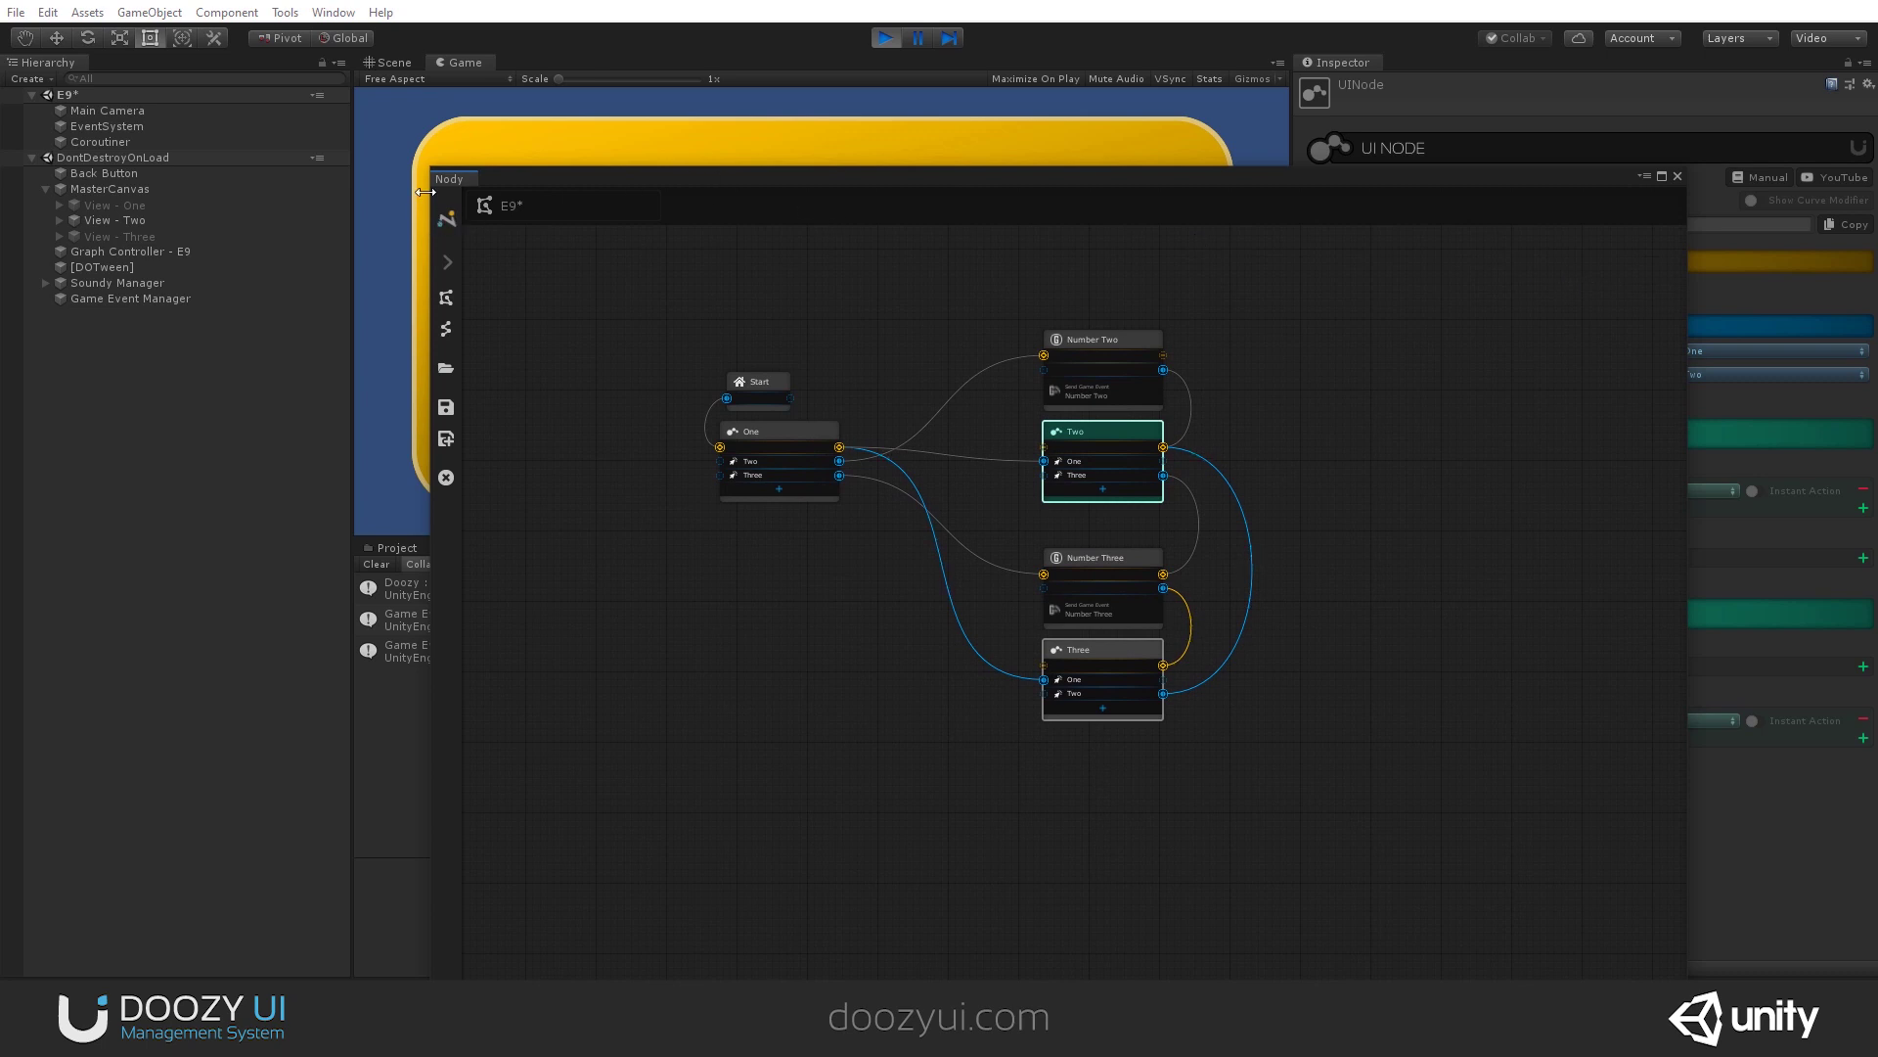
Step: Move and narrow the Nody graph window to reveal the Game view and Console
left_click_drag(431, 217, 632, 421)
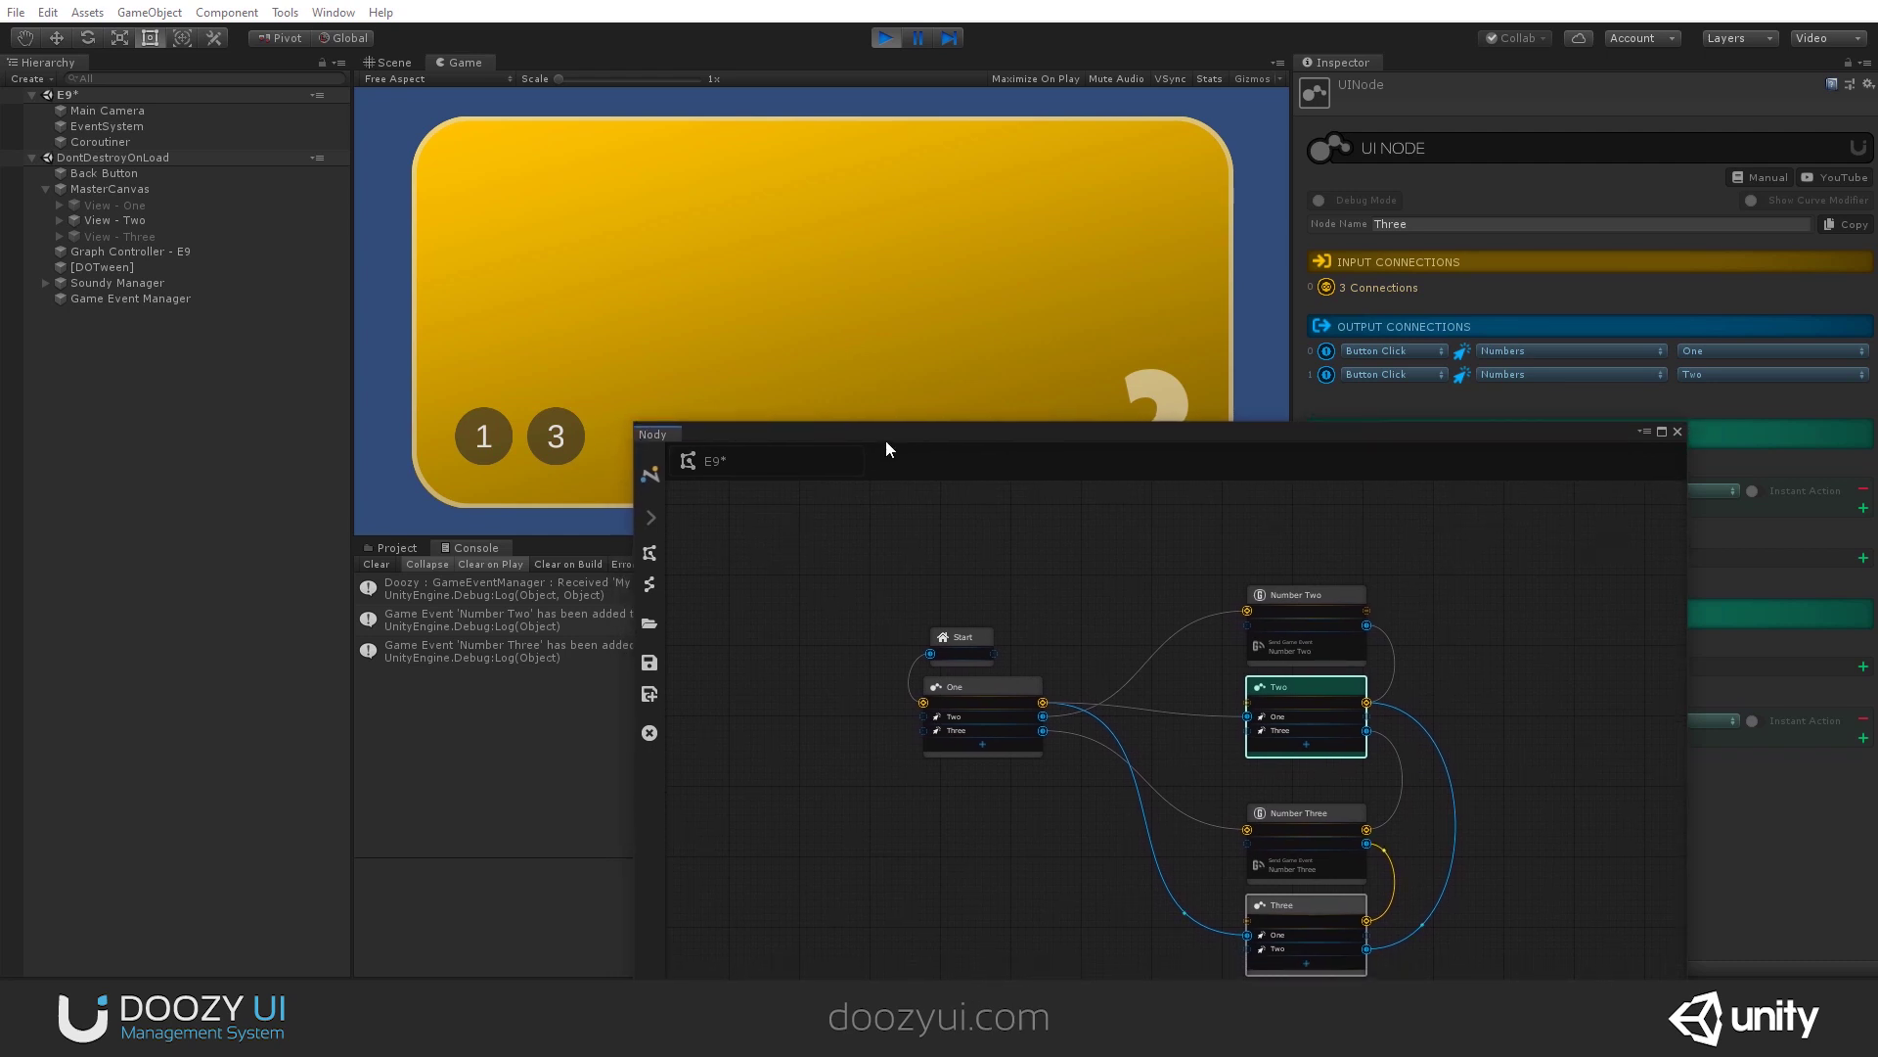
left_click_drag(884, 440, 984, 269)
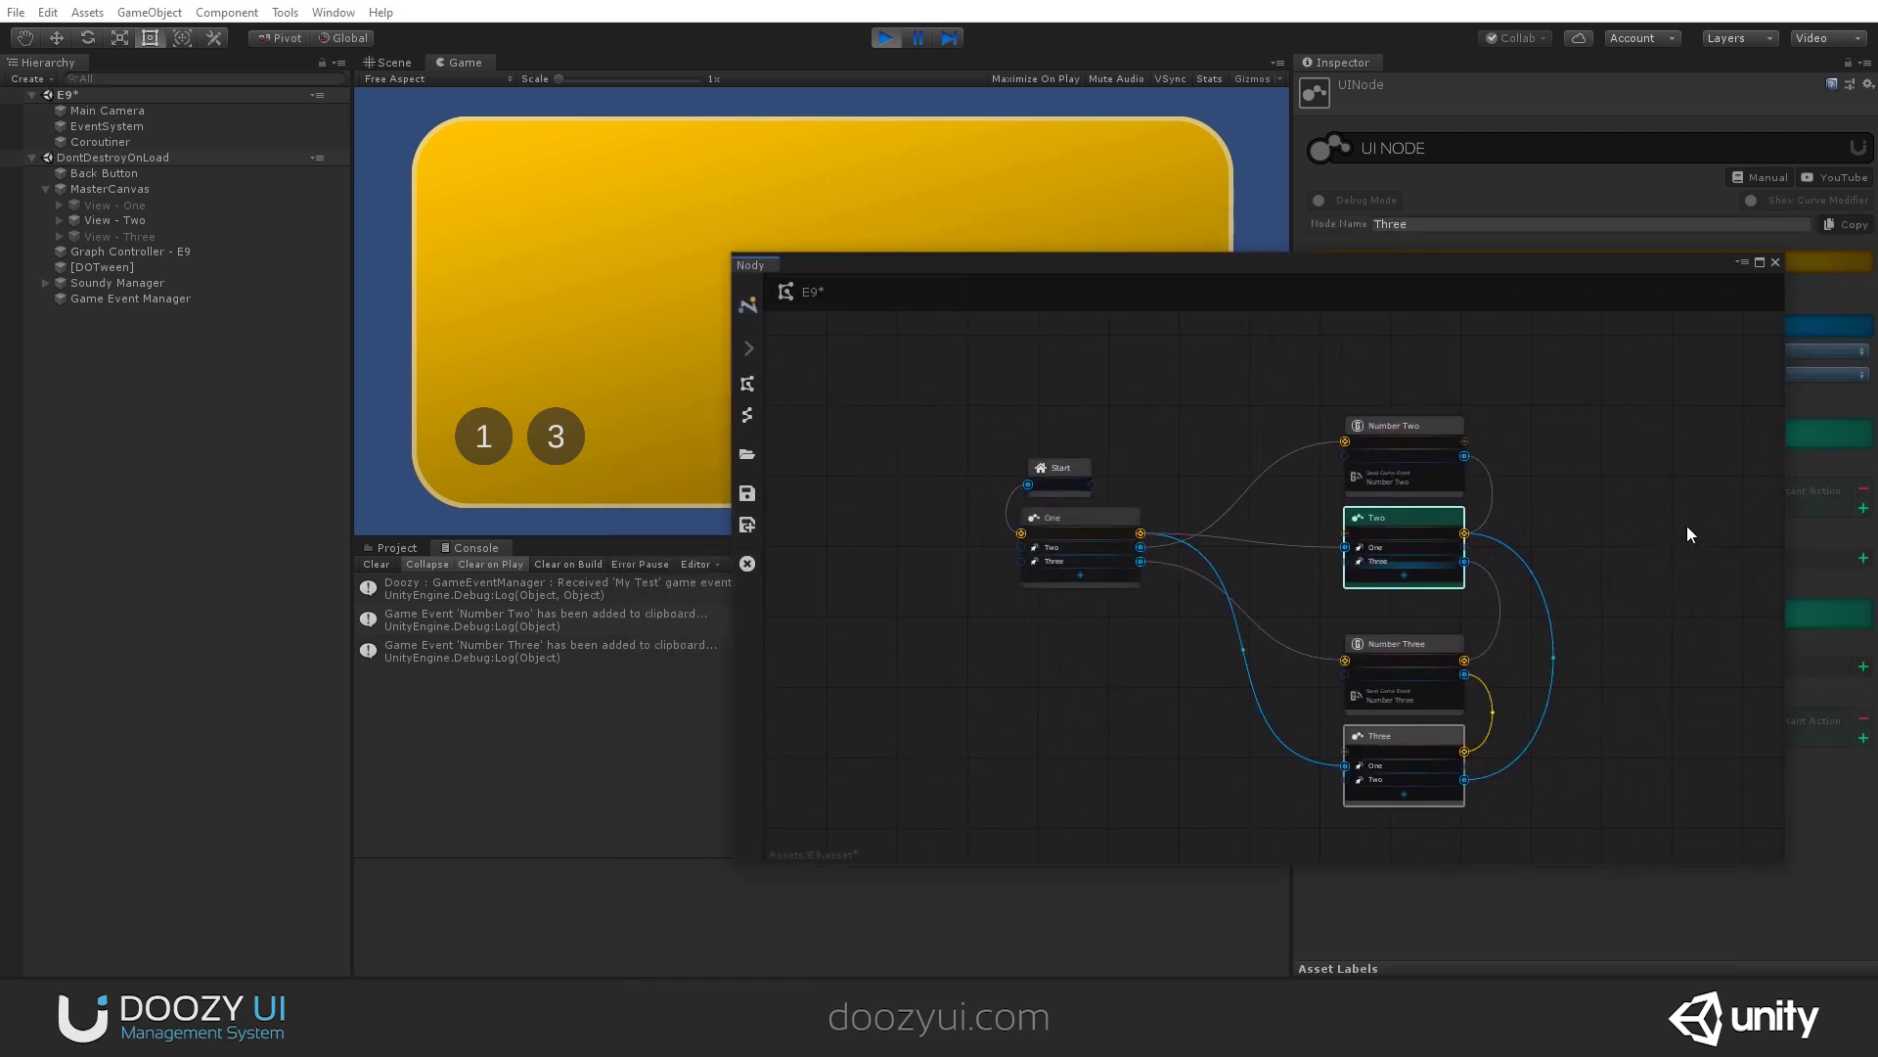
left_click_drag(1790, 489, 1434, 486)
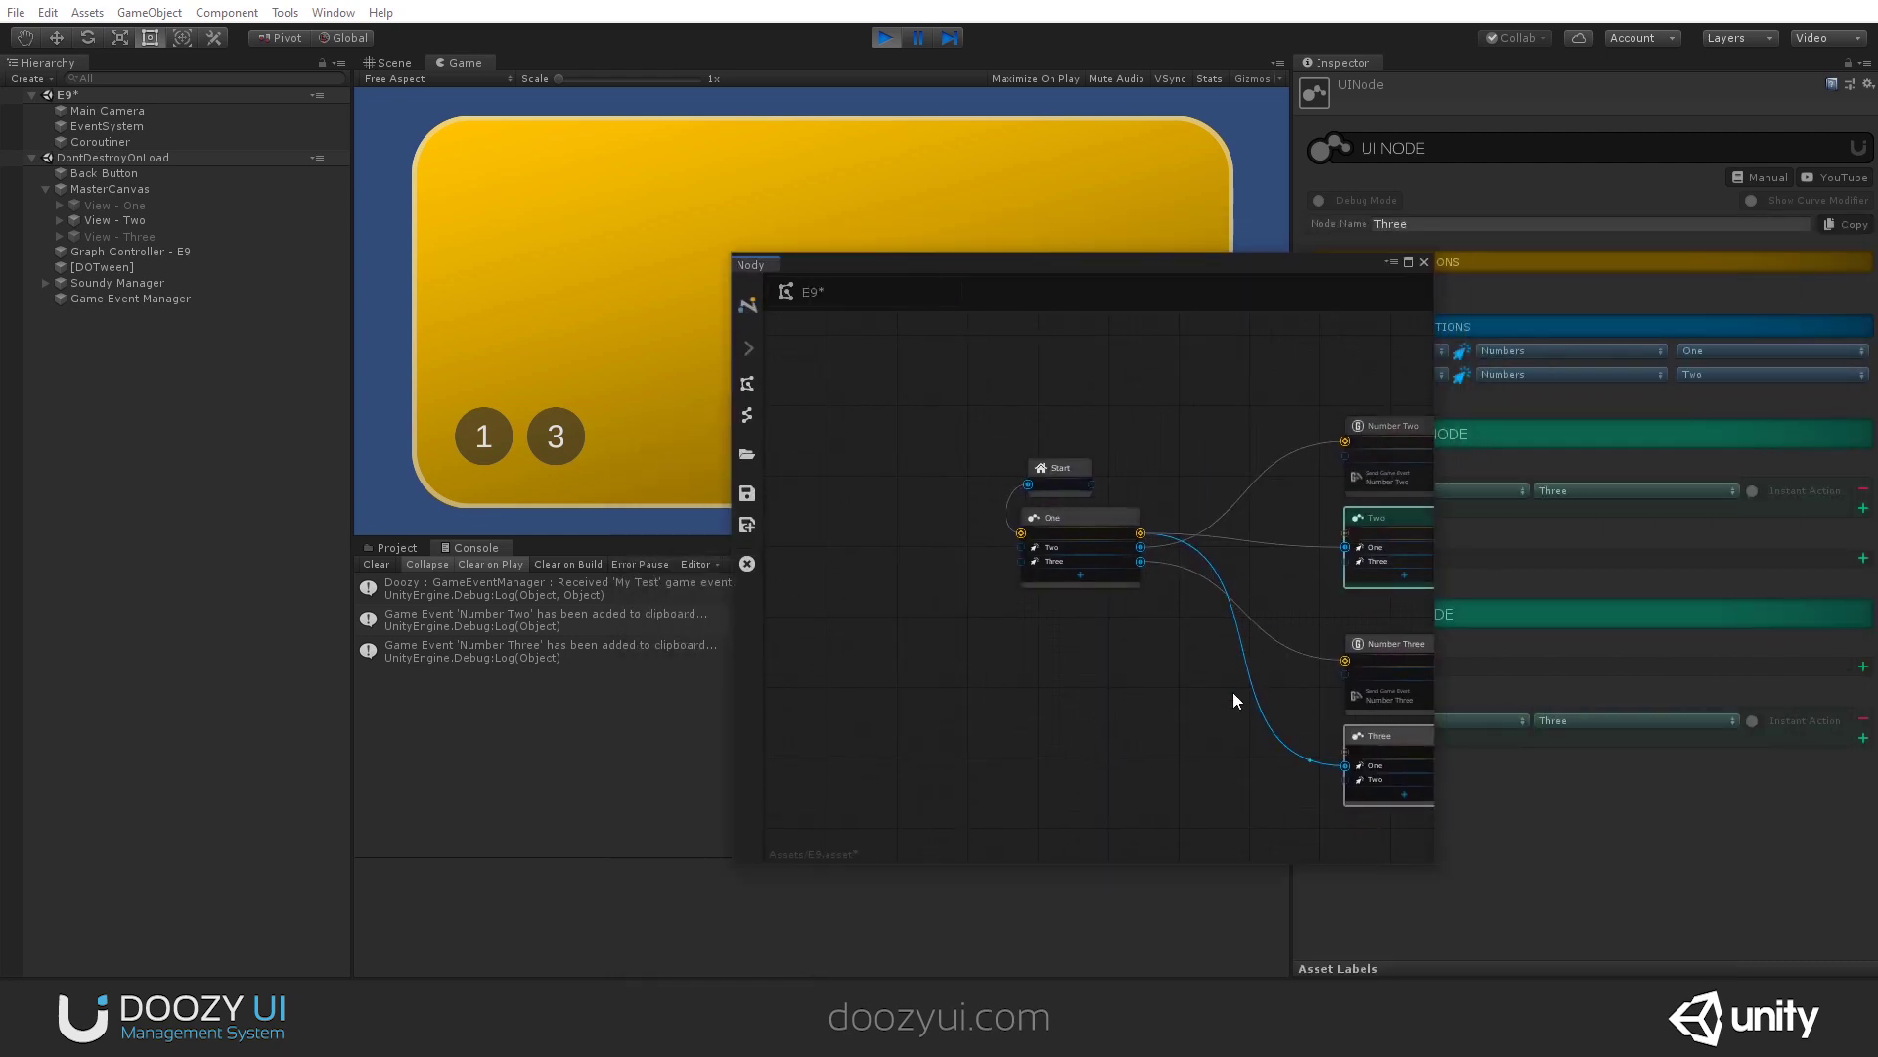
middle_click_drag(1232, 691, 1053, 675)
left_click_drag(1132, 274, 1488, 370)
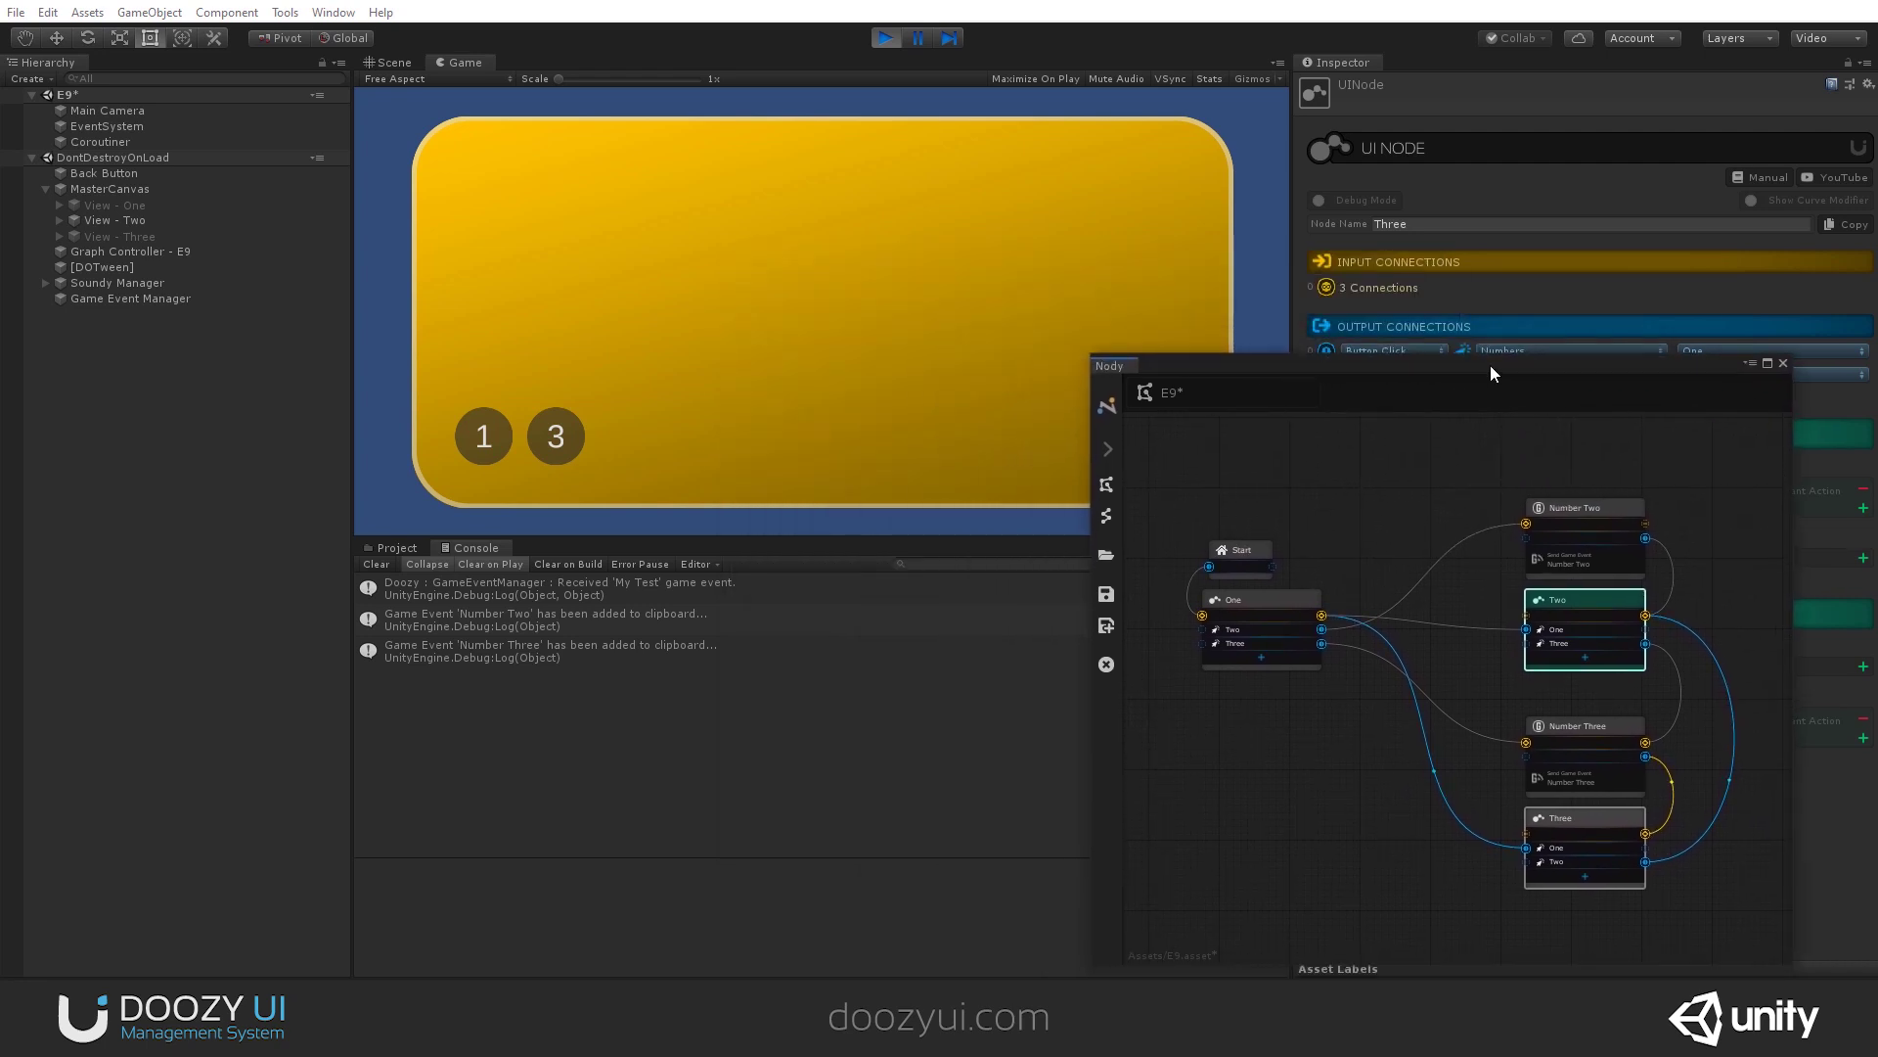
Step: Show the Assets folder, shift the Nody window aside, and return the game to view One
left_click(394, 547)
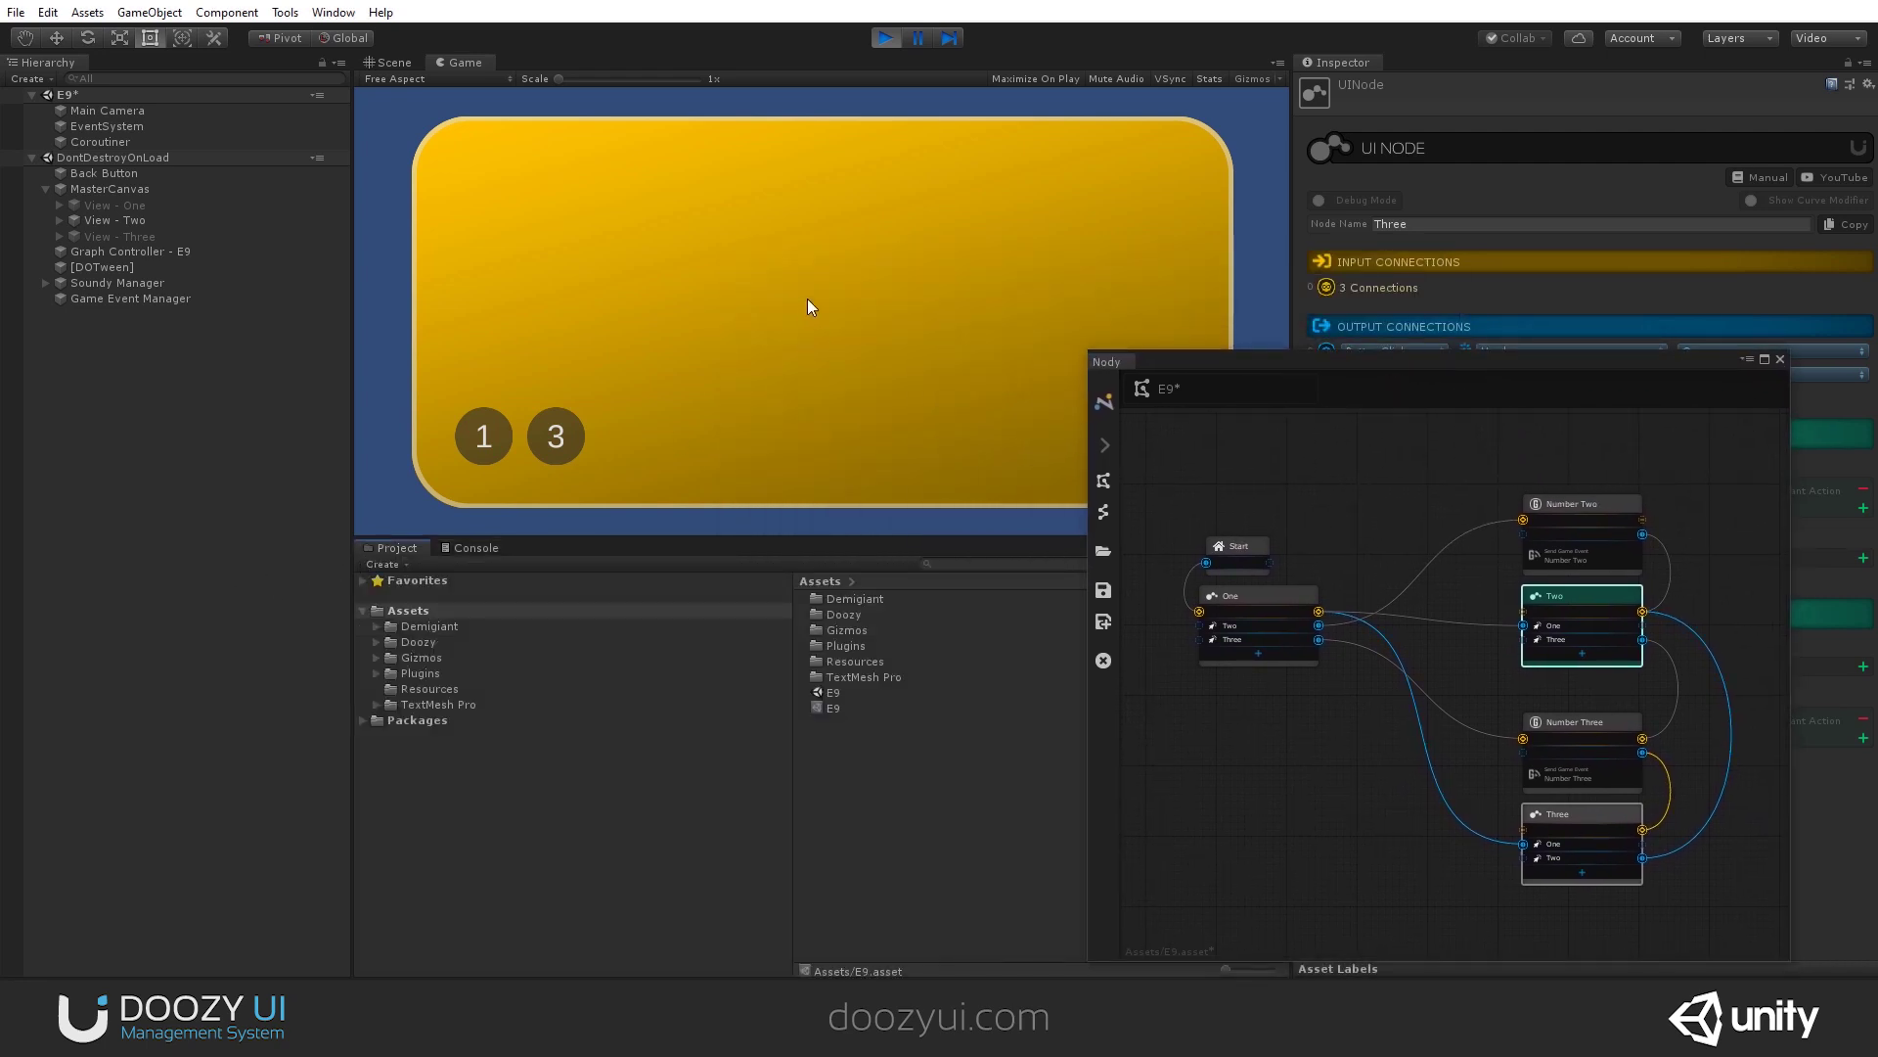
left_click_drag(1350, 368, 1432, 386)
mouse_move(1295, 379)
left_mouse_down()
mouse_move(1344, 378)
mouse_move(1325, 365)
left_mouse_up()
left_click(457, 445)
Step: Clear the Console and inspect the Number Two, Two and Start nodes
left_click(447, 550)
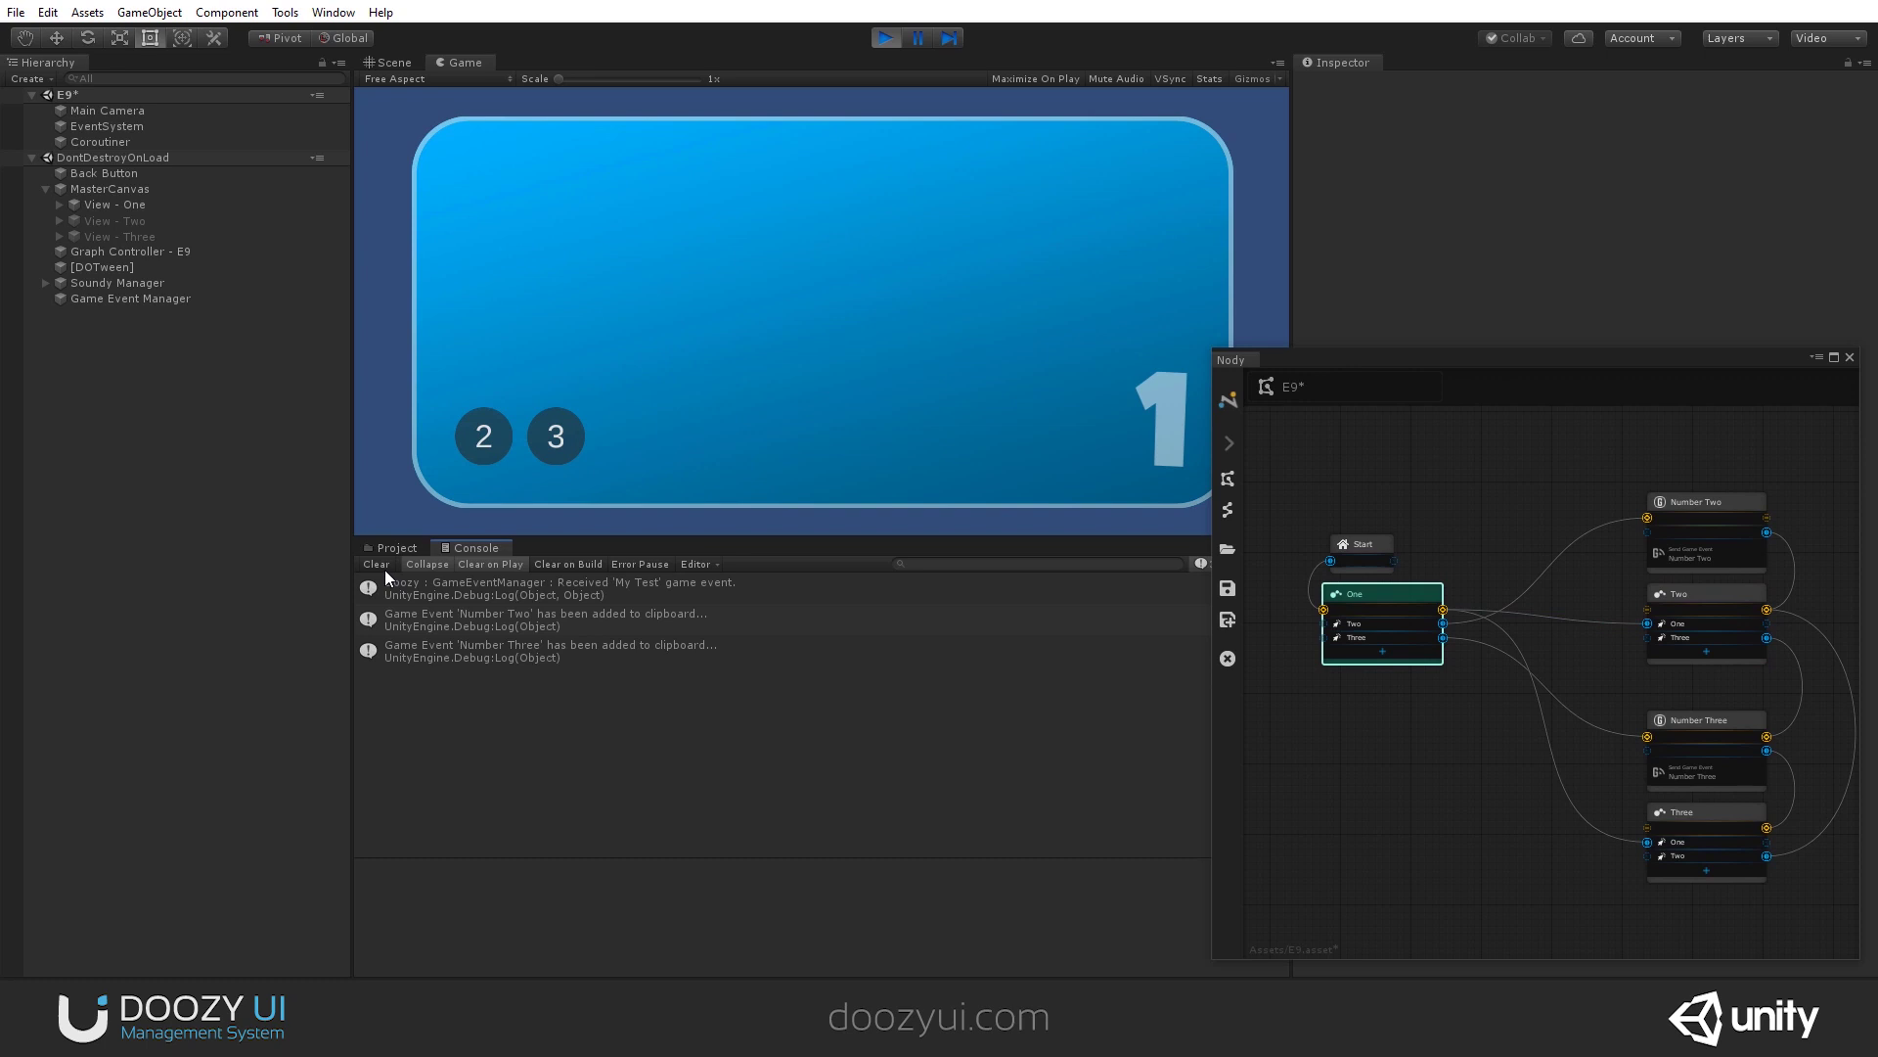
left_click(378, 565)
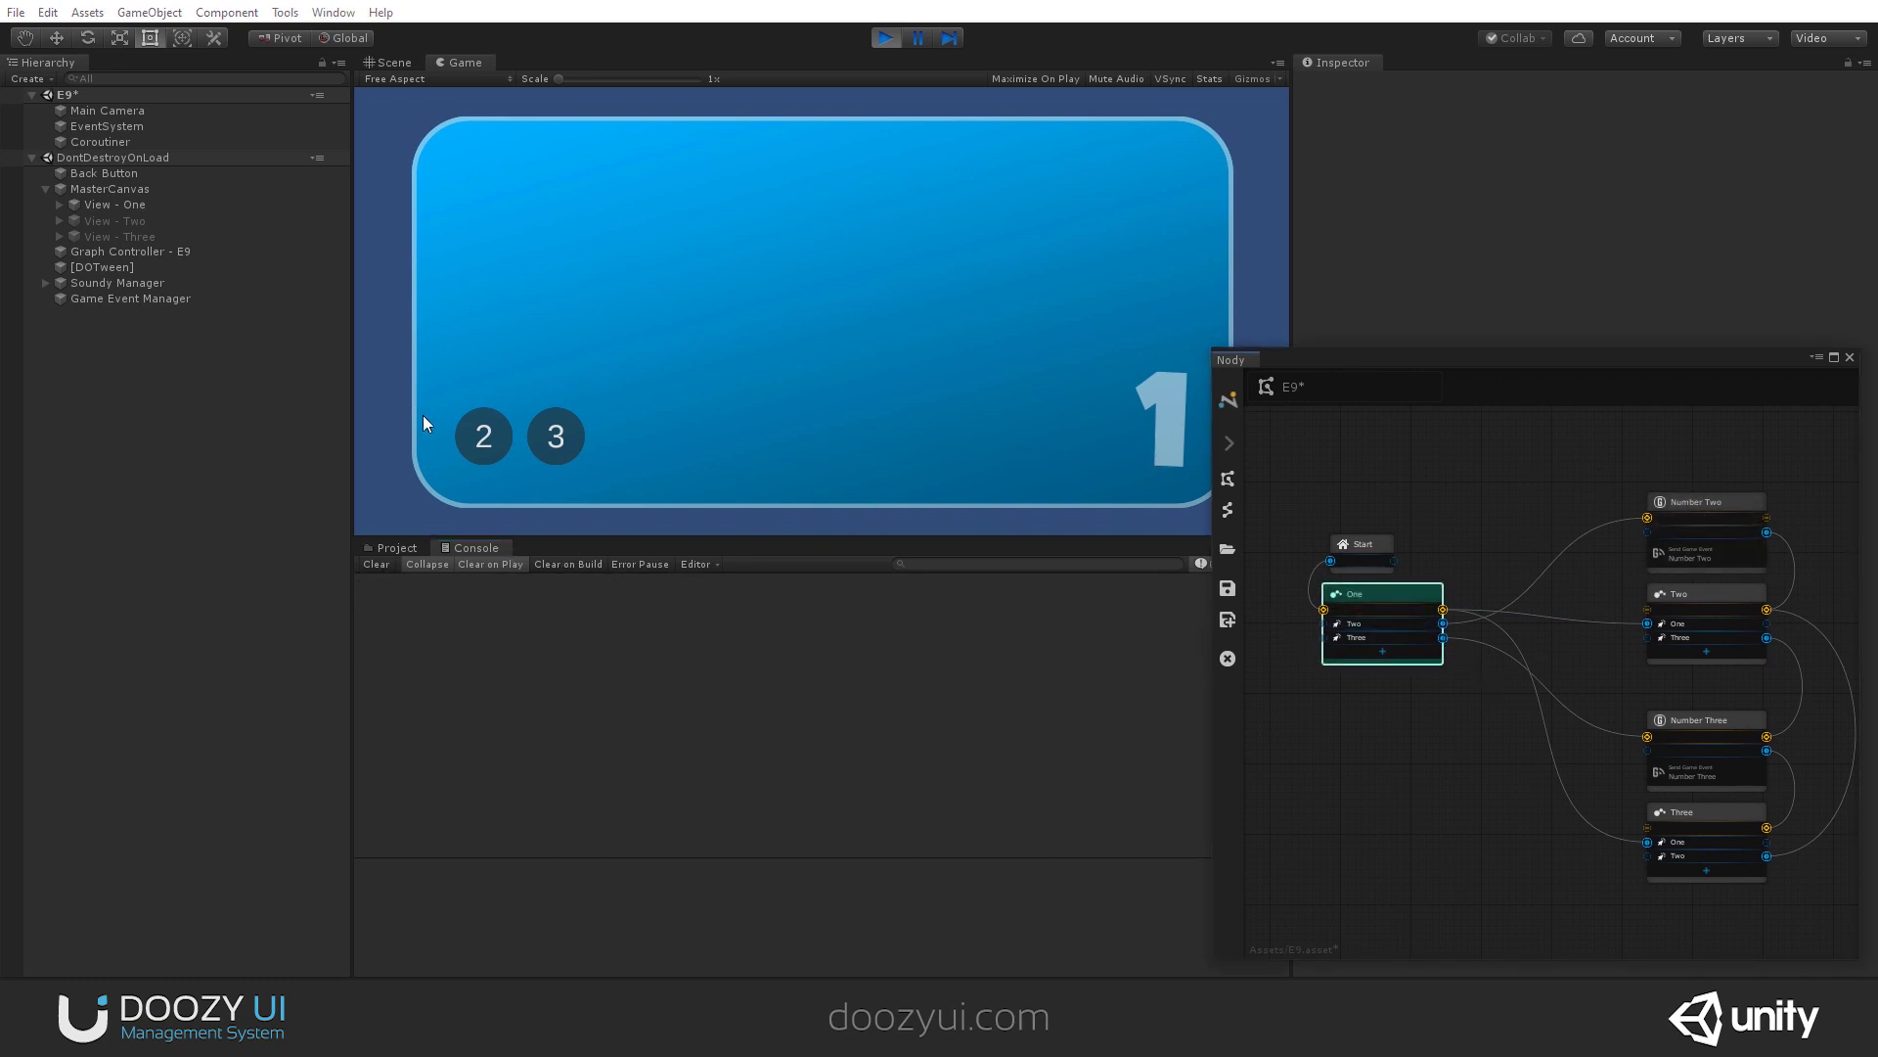
left_click(1728, 502)
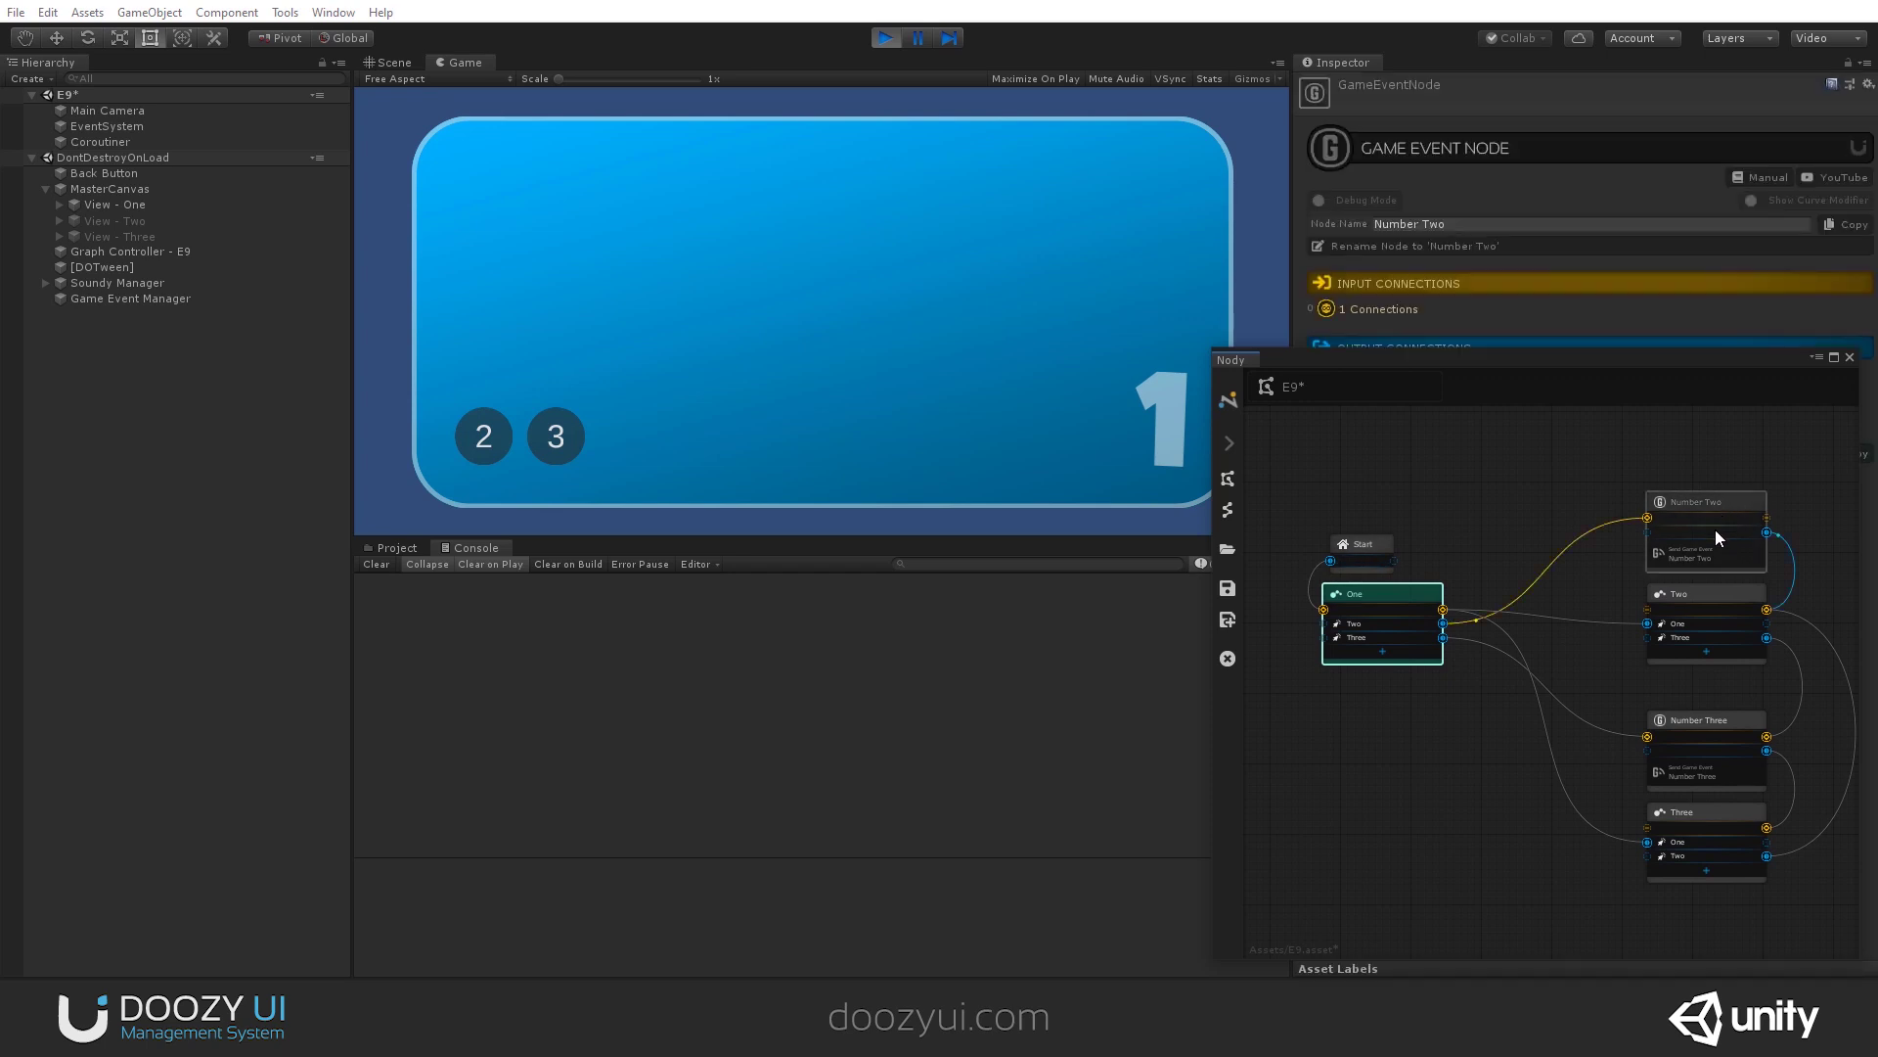
left_click(1683, 595)
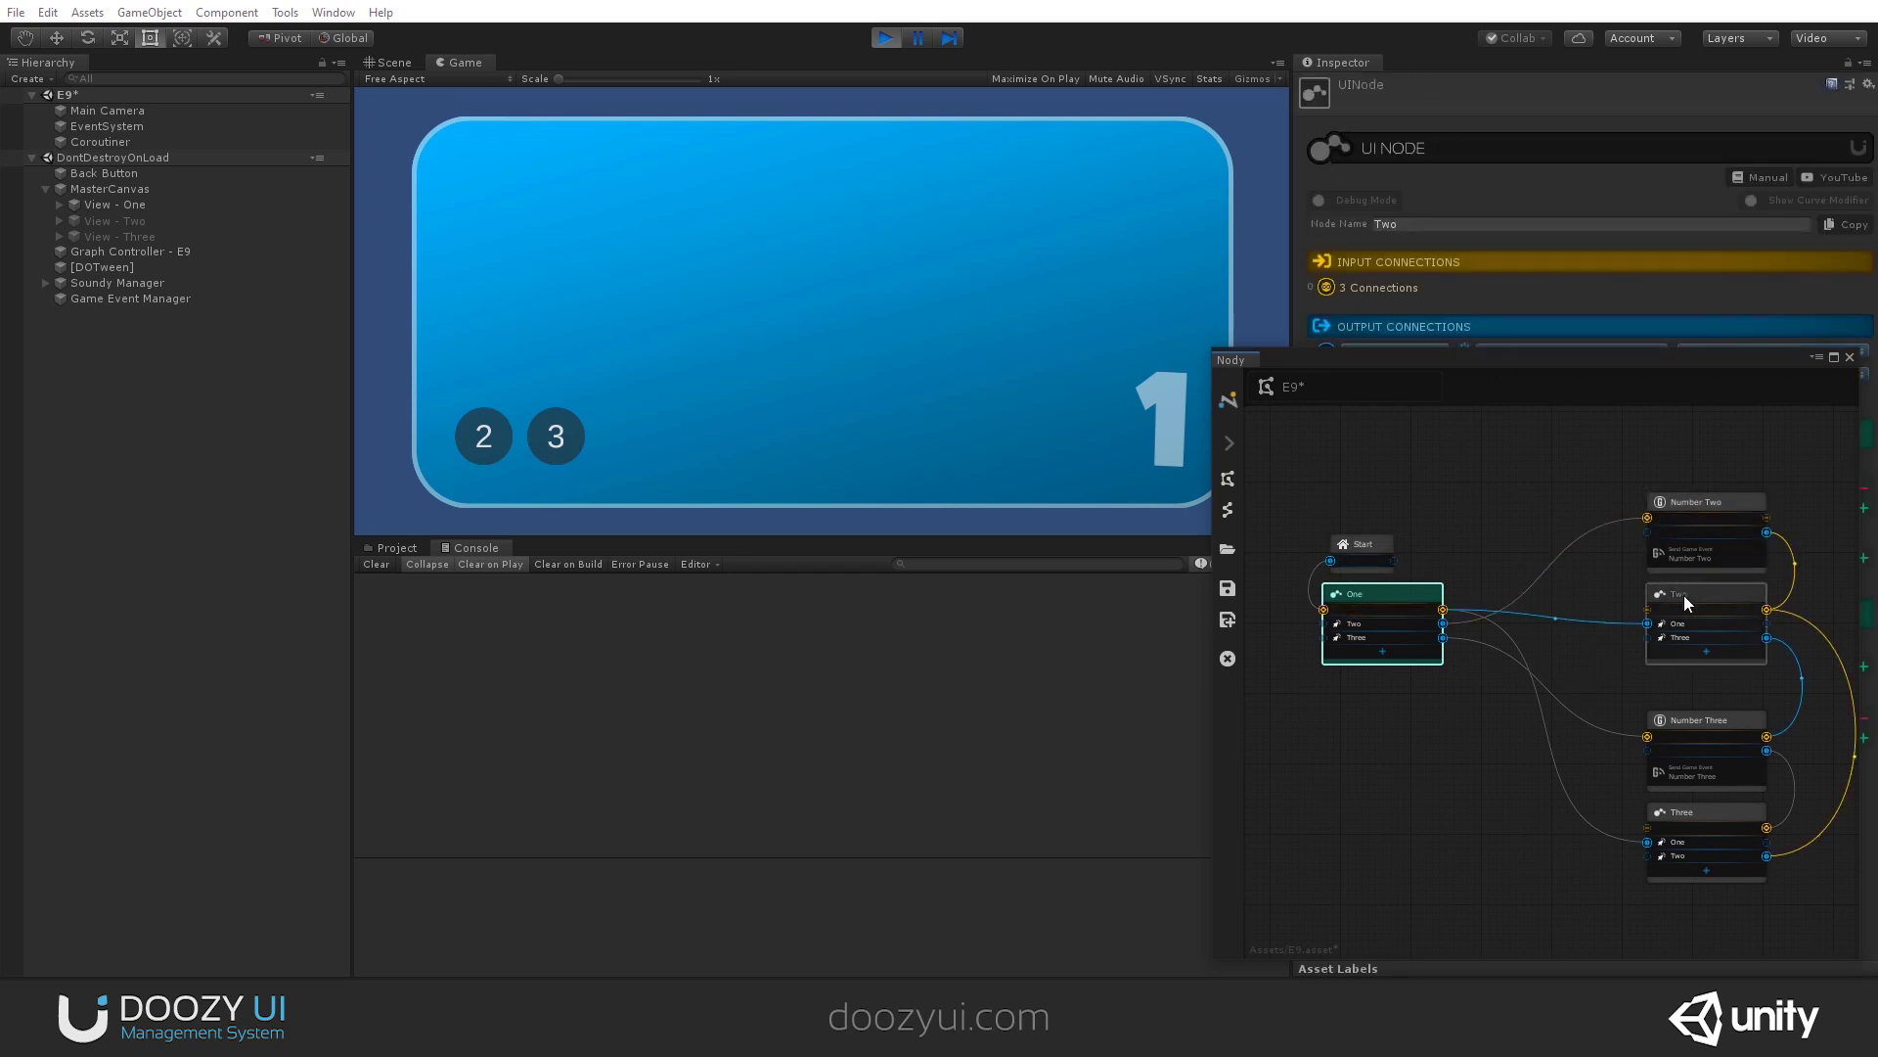
left_click(1380, 543)
Step: Go from view One to Two to Three, logging the Number Two and Number Three events
left_click(501, 436)
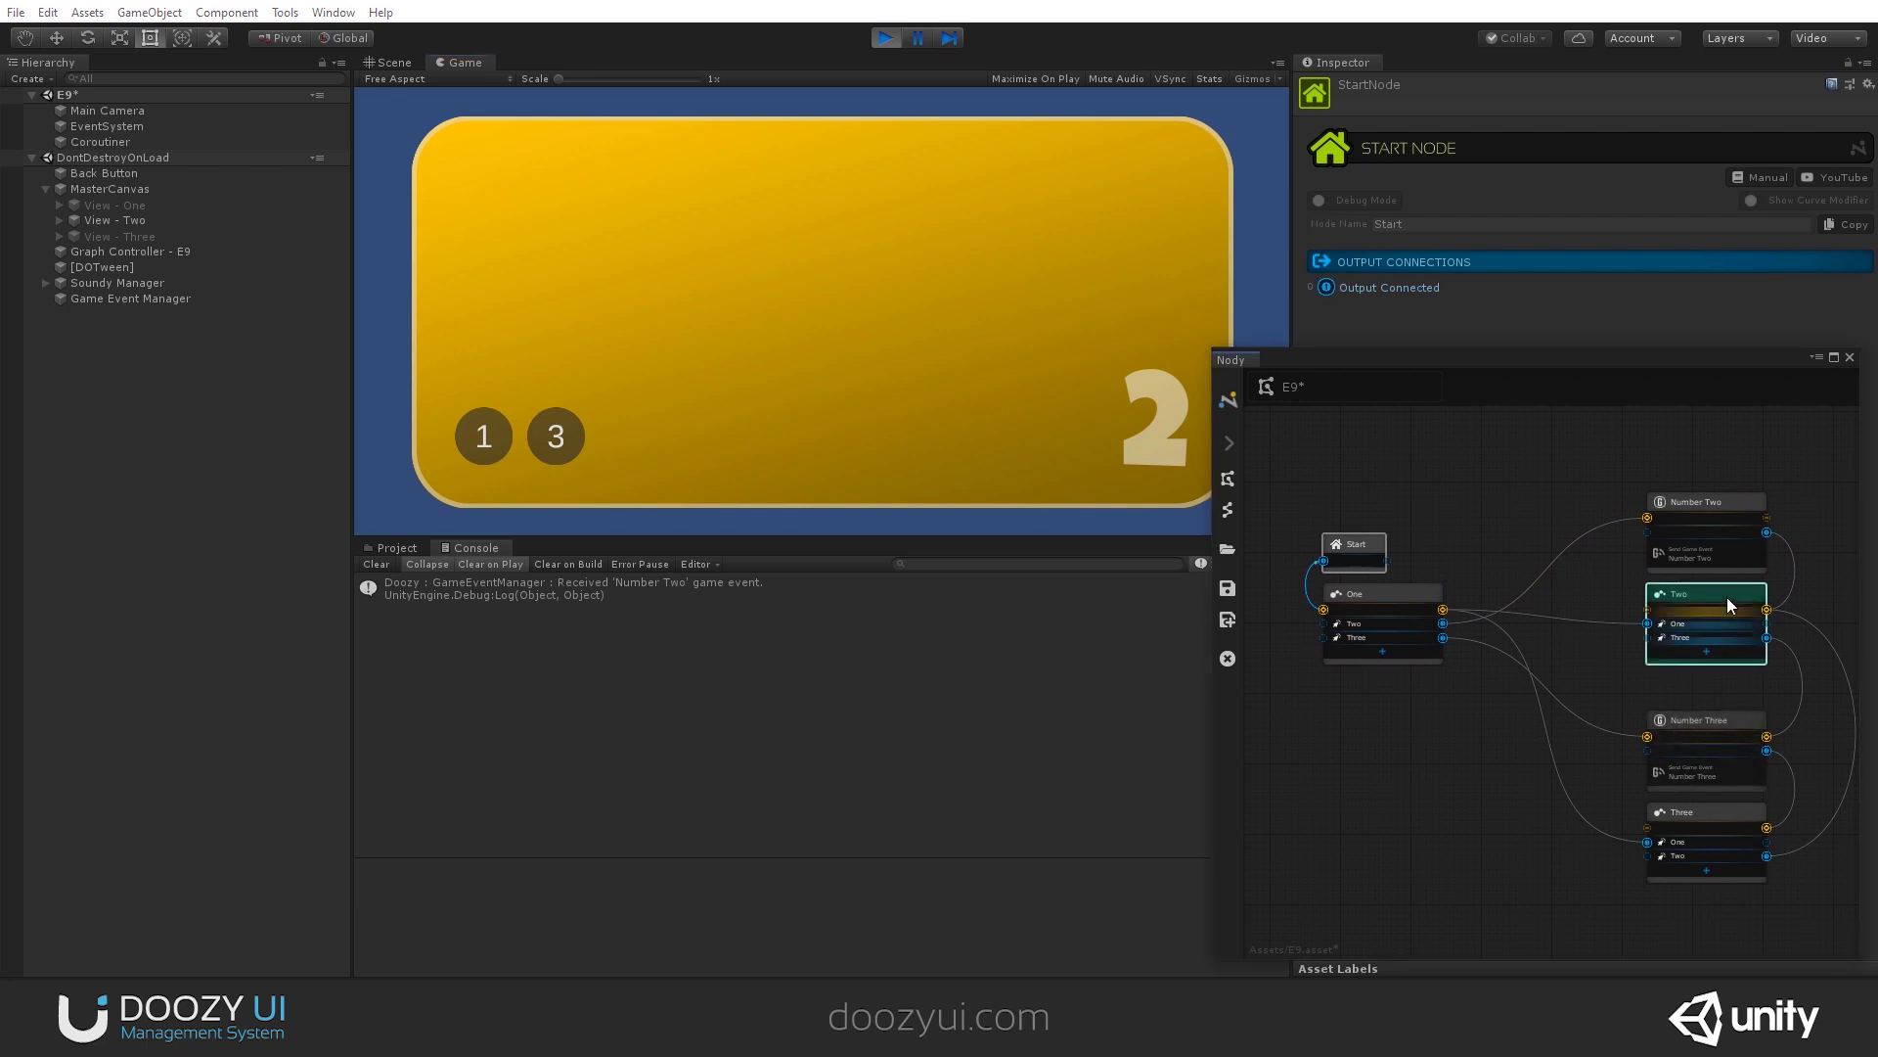
scroll(1712, 769, "up", 3)
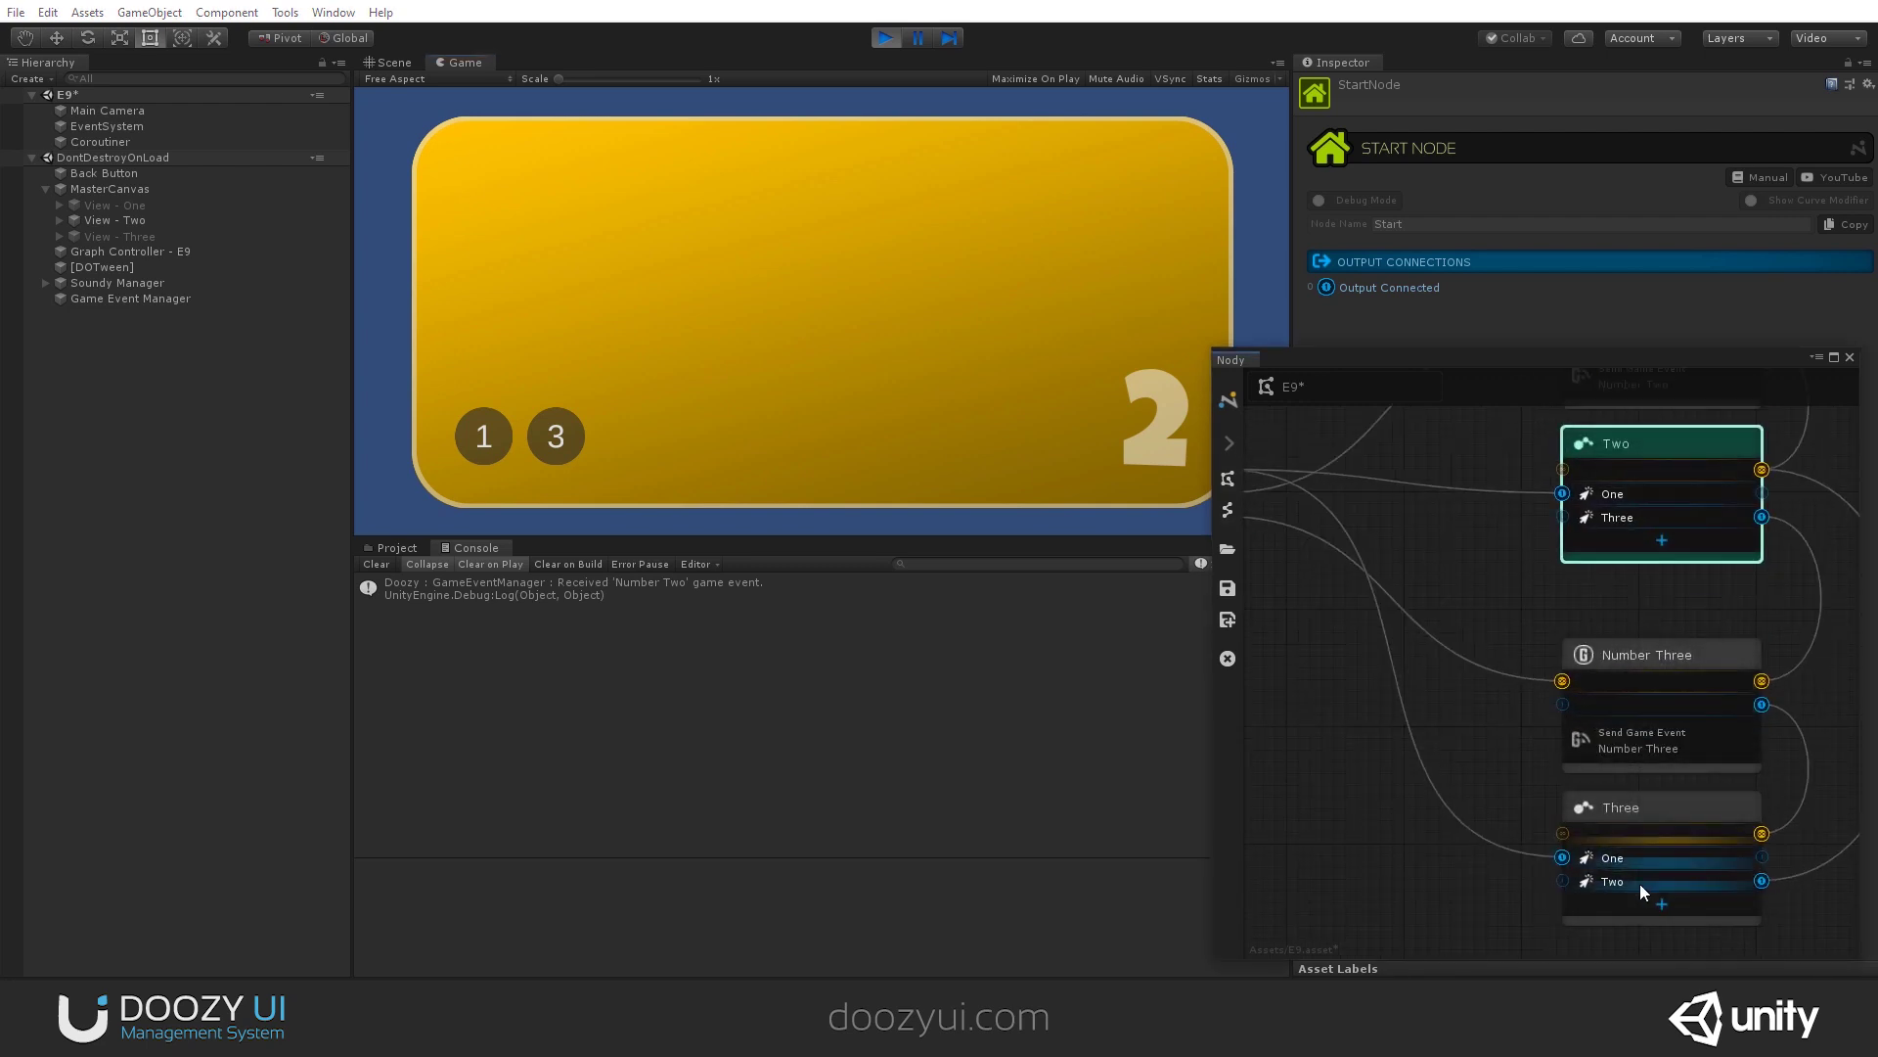
left_click(561, 444)
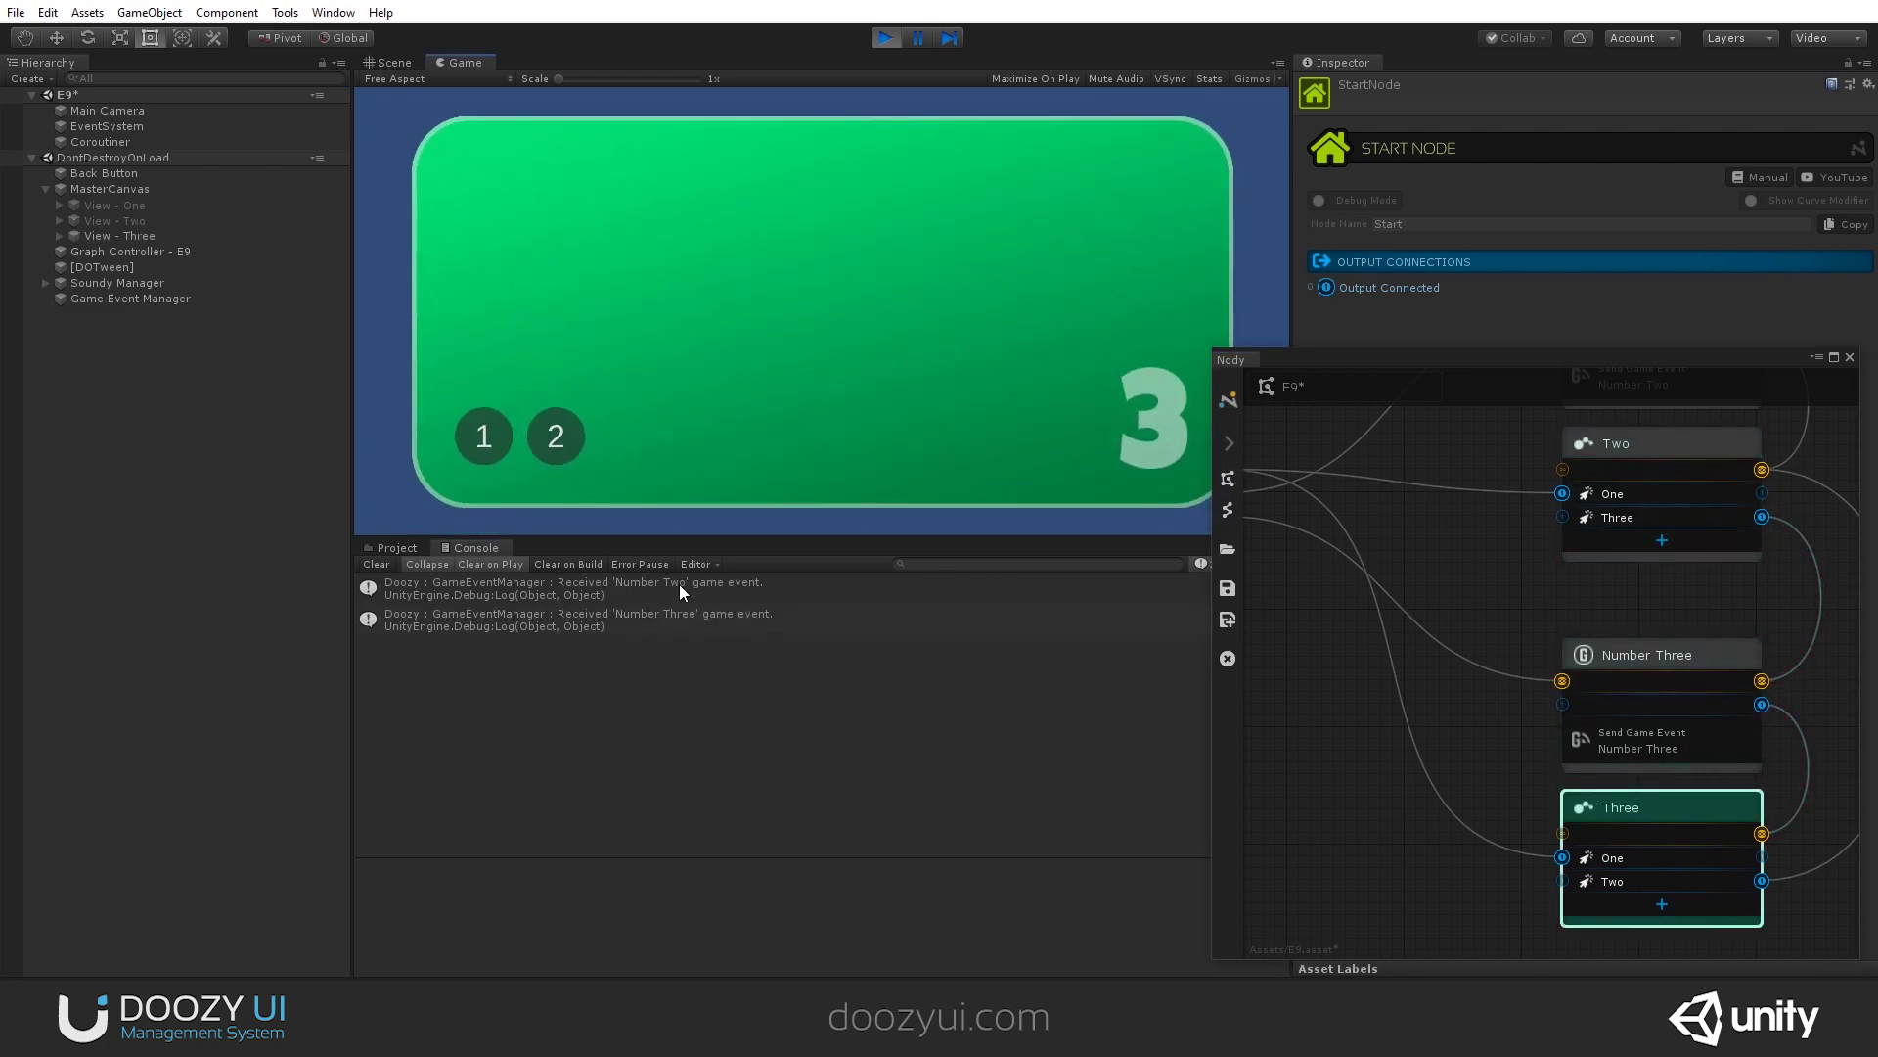
Step: Return to view One, clear the Console, try jumping straight to view Three, then go back to One
scroll(1416, 767, "down", 2)
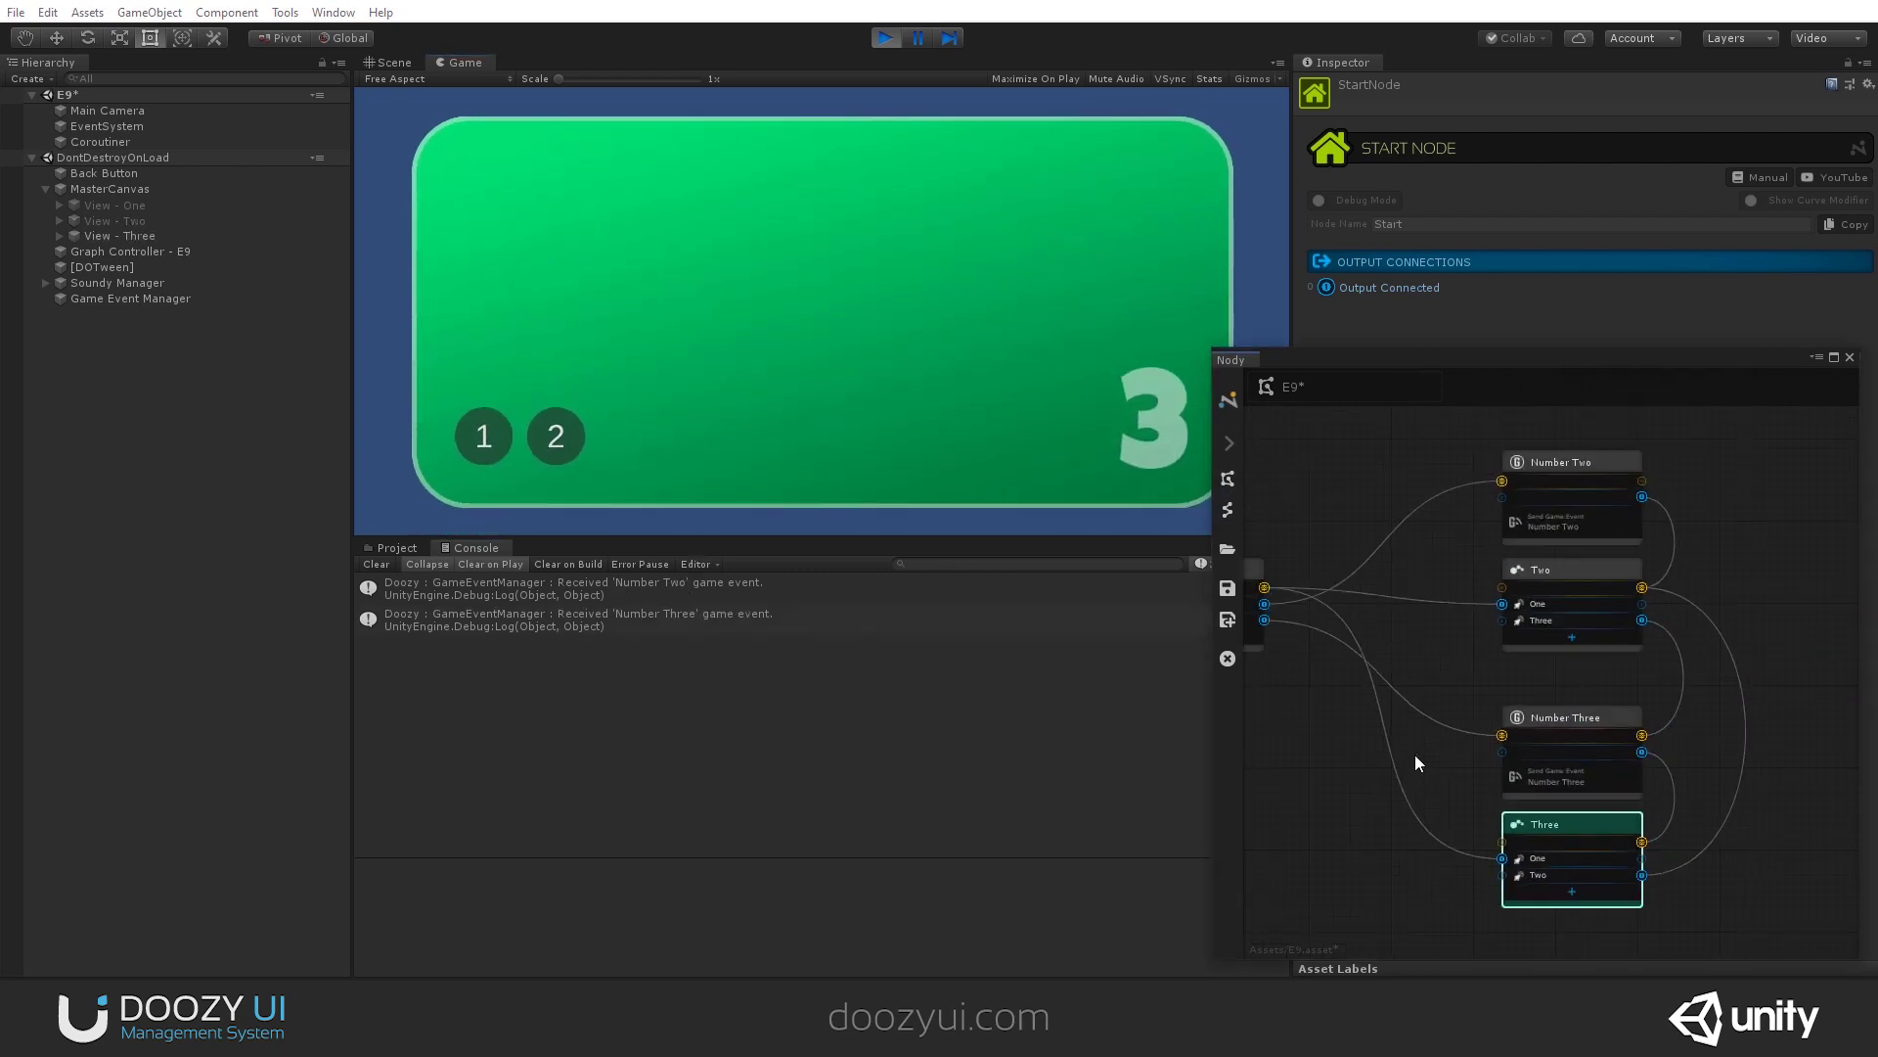
scroll(1410, 748, "down", 1)
left_click(495, 444)
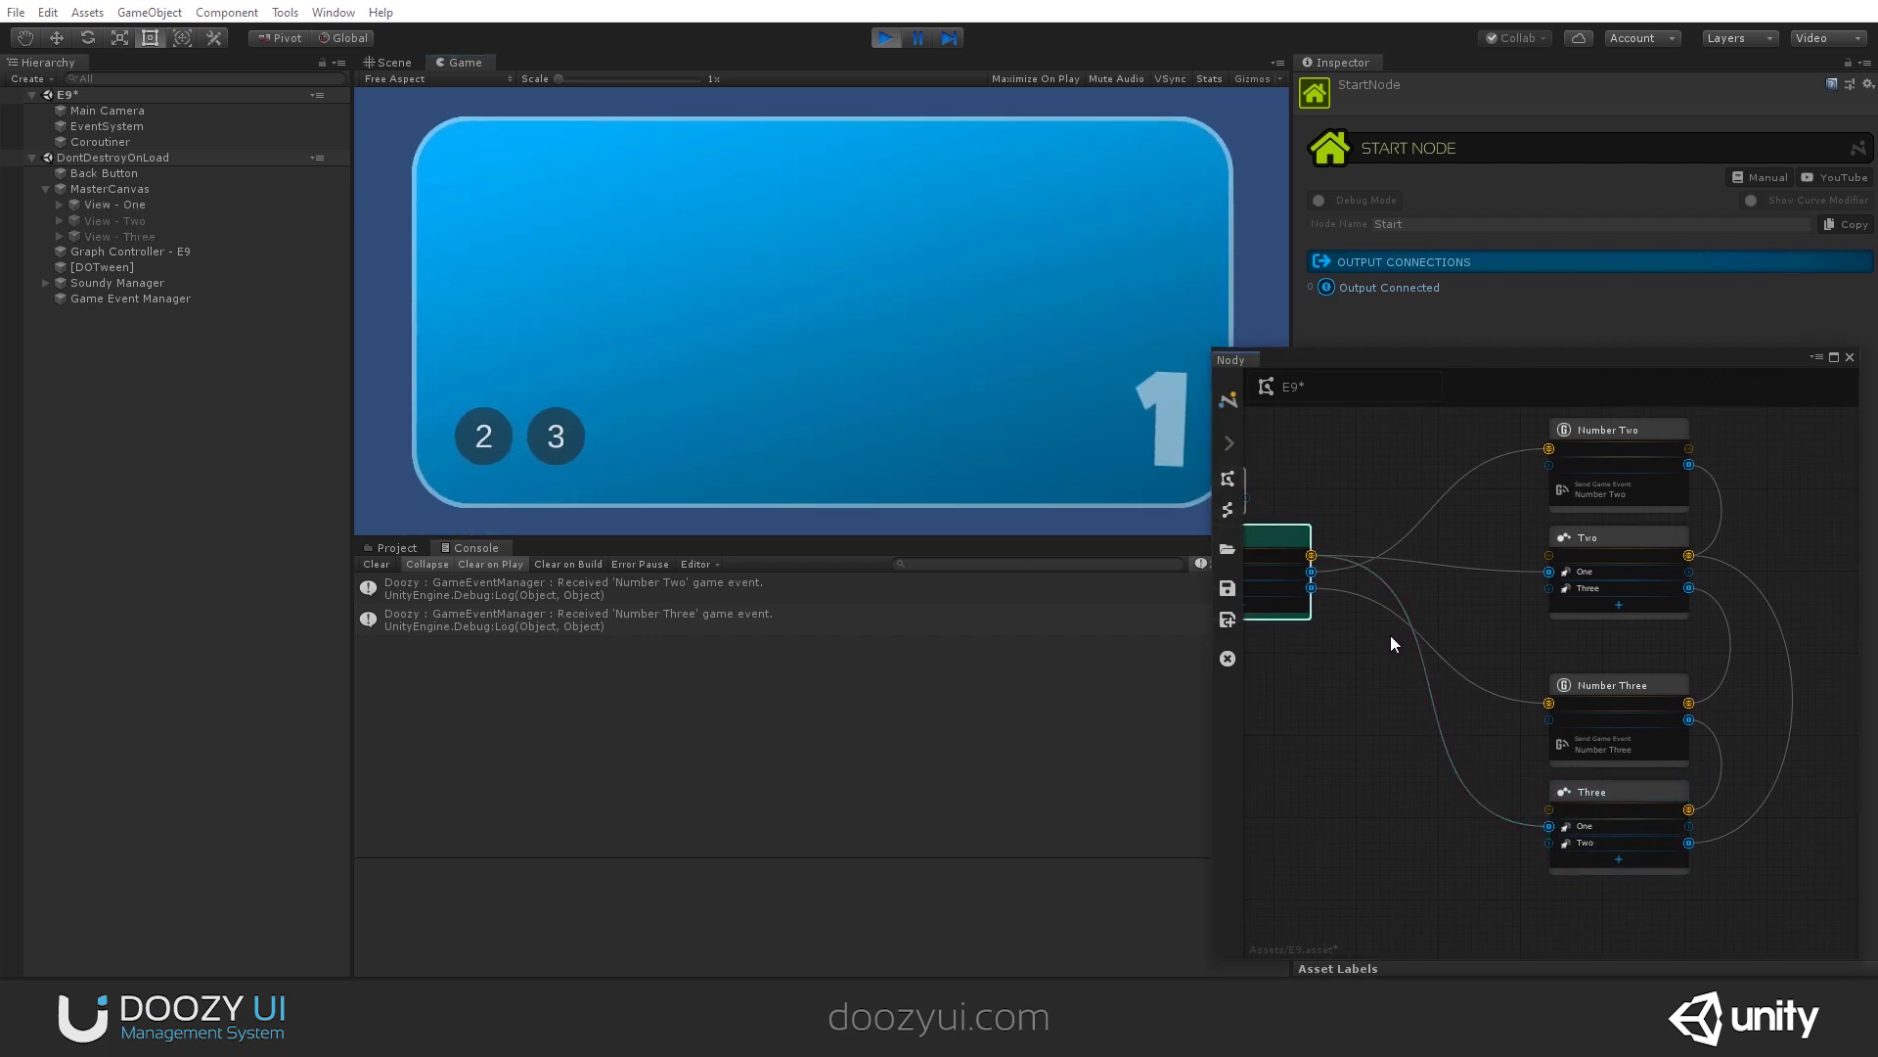
left_click(379, 565)
left_click(577, 438)
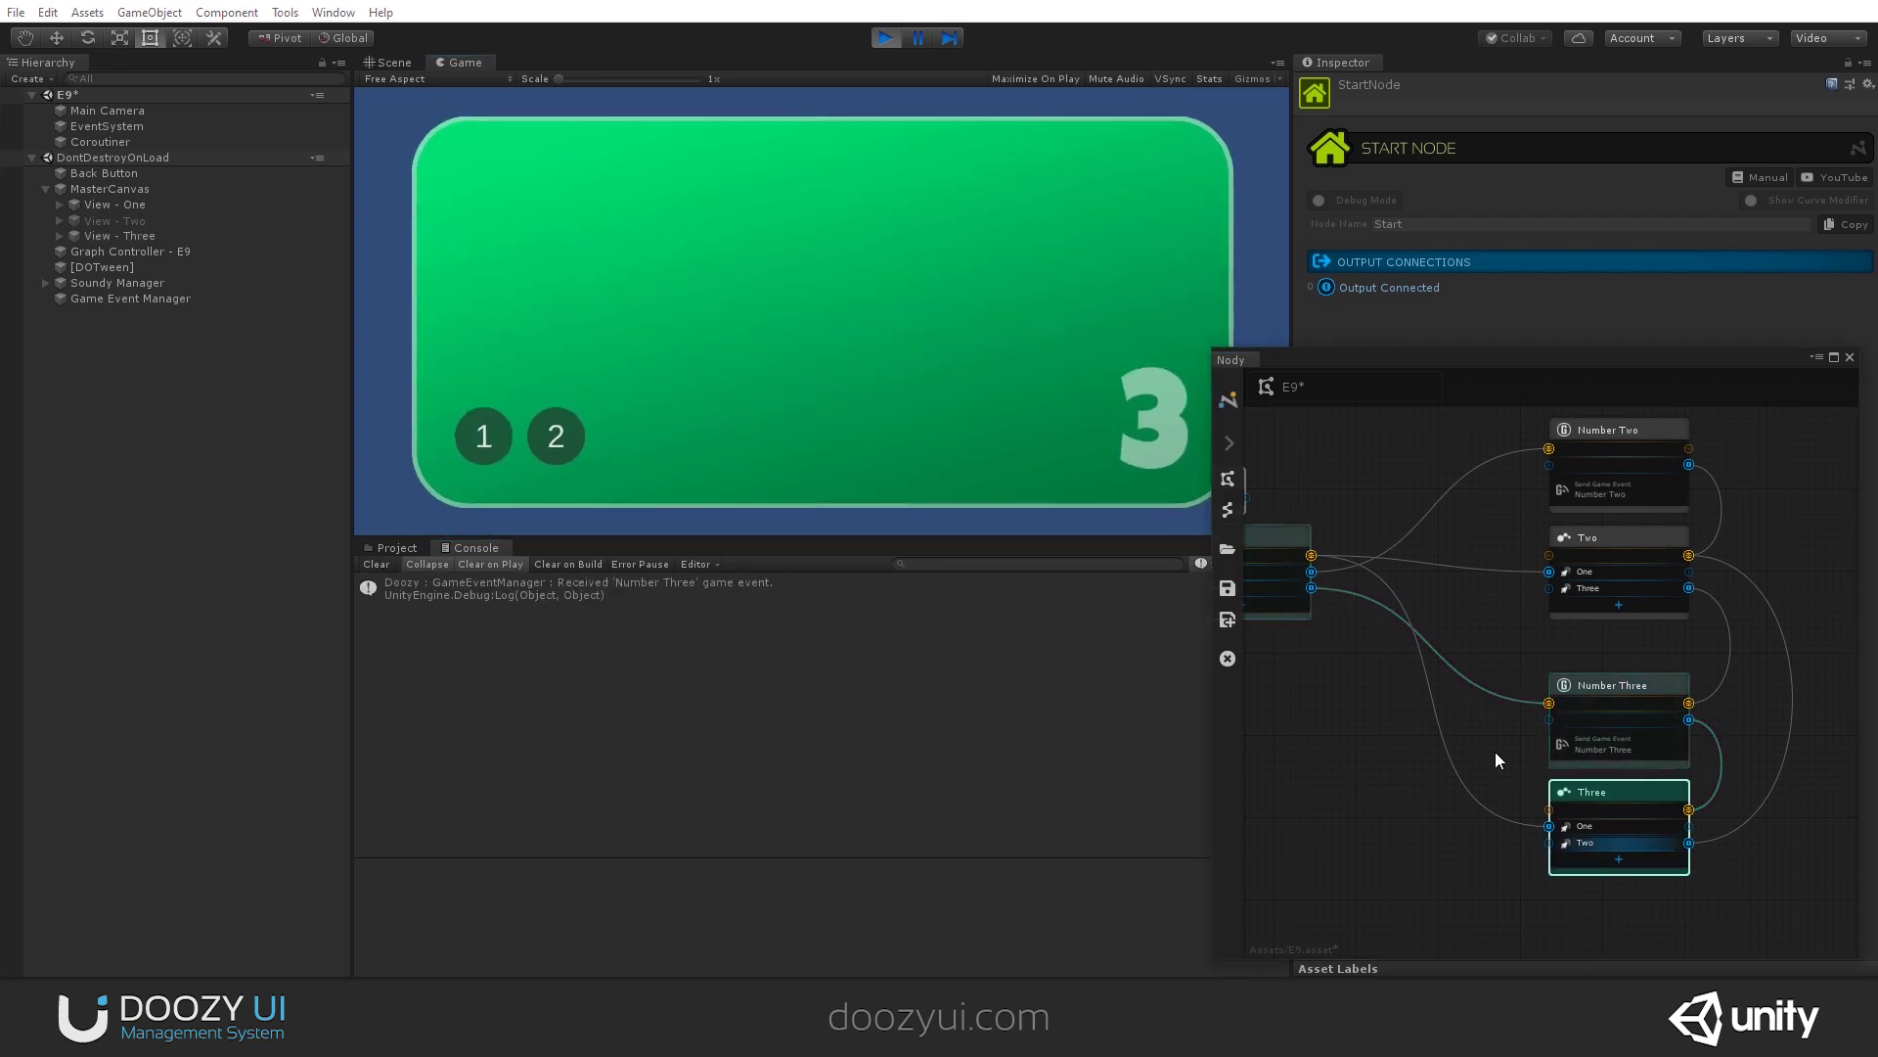
middle_click_drag(1420, 644, 1431, 772)
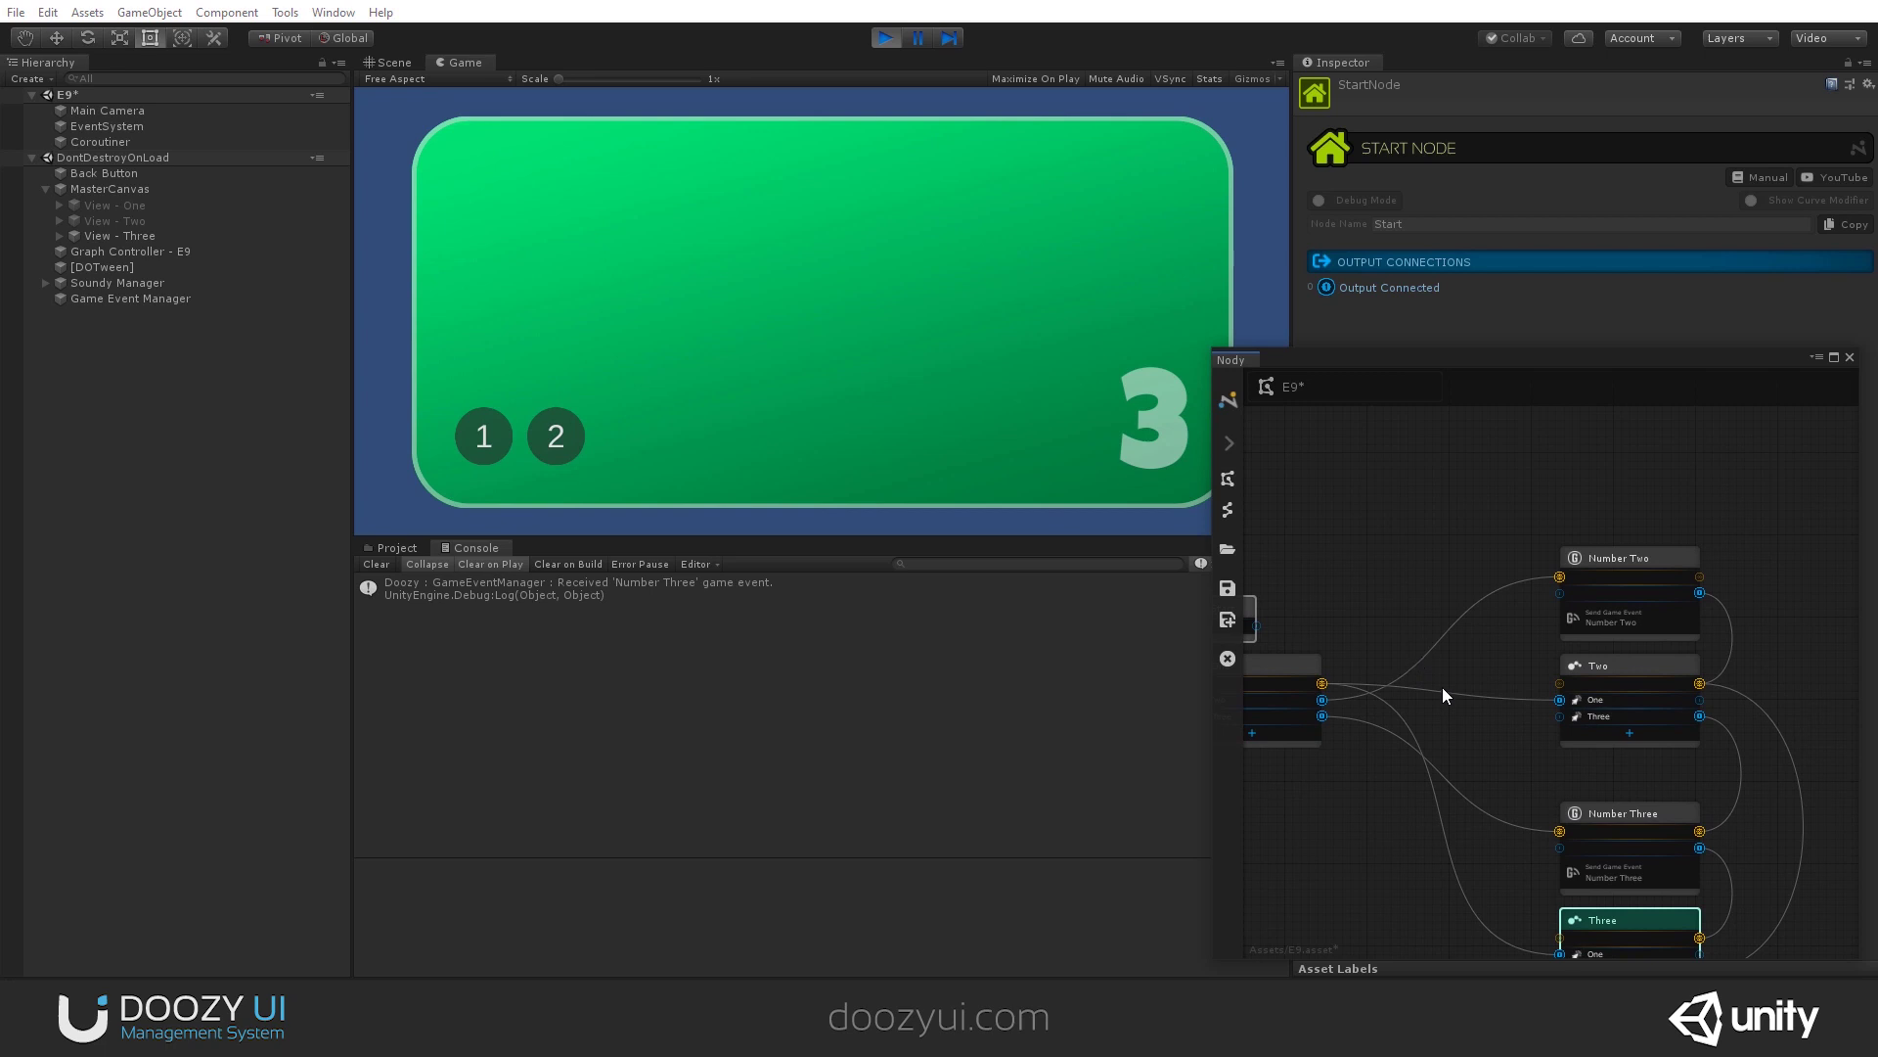
middle_click_drag(1442, 687, 1424, 631)
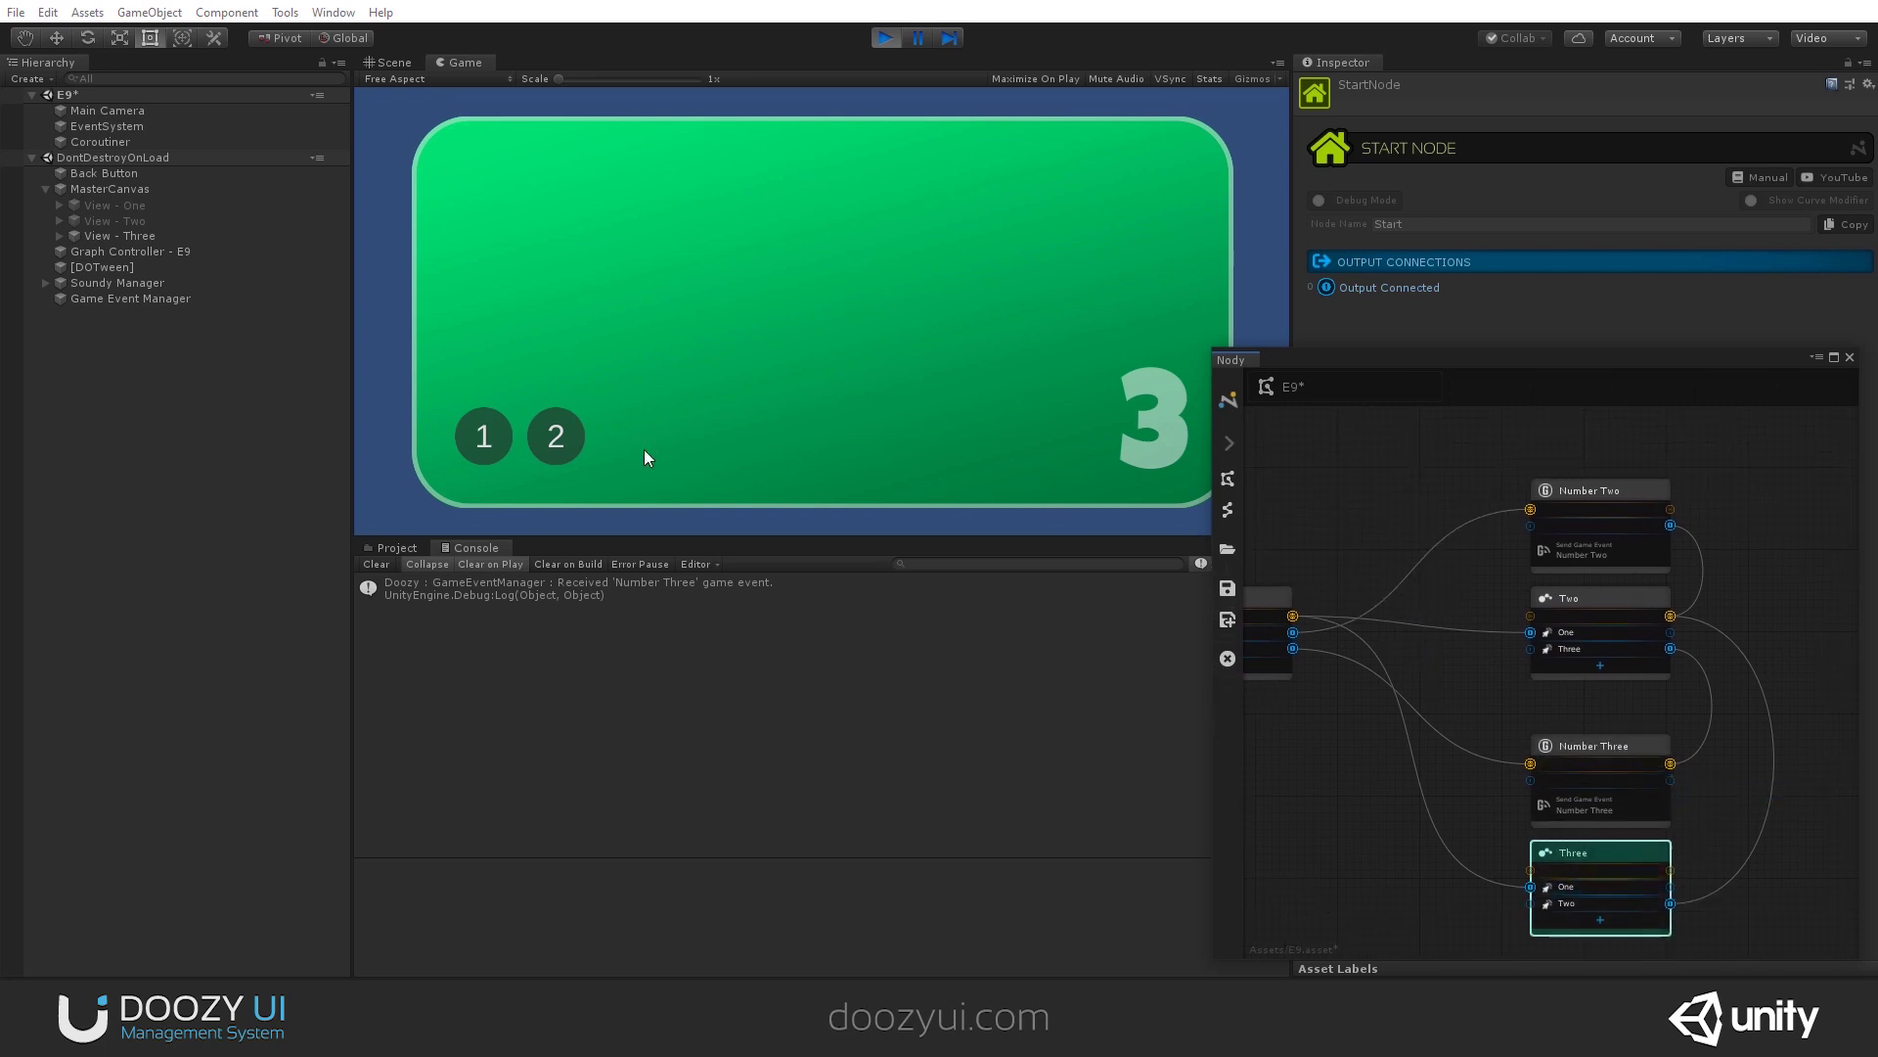
left_click(482, 436)
Step: Clear the Console, inspect Number Three, and fire its event from view One
left_click(376, 564)
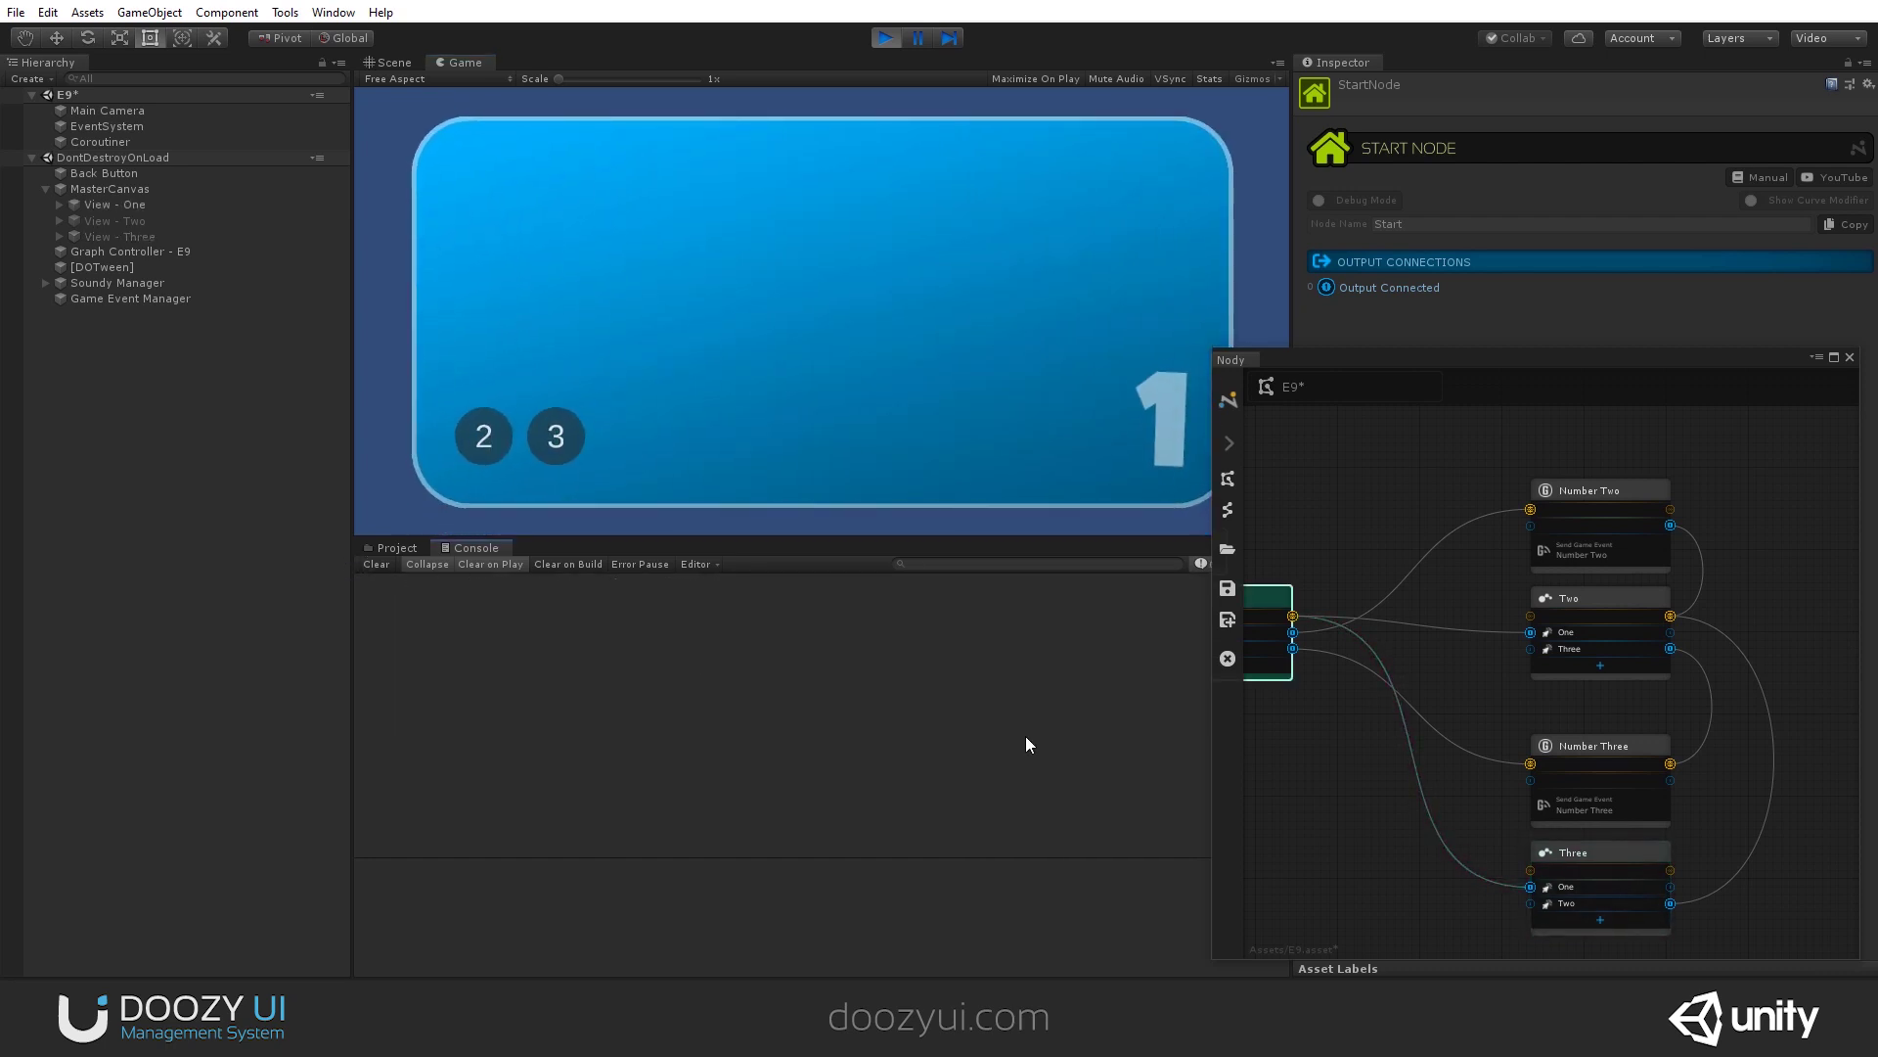
left_click(1565, 695)
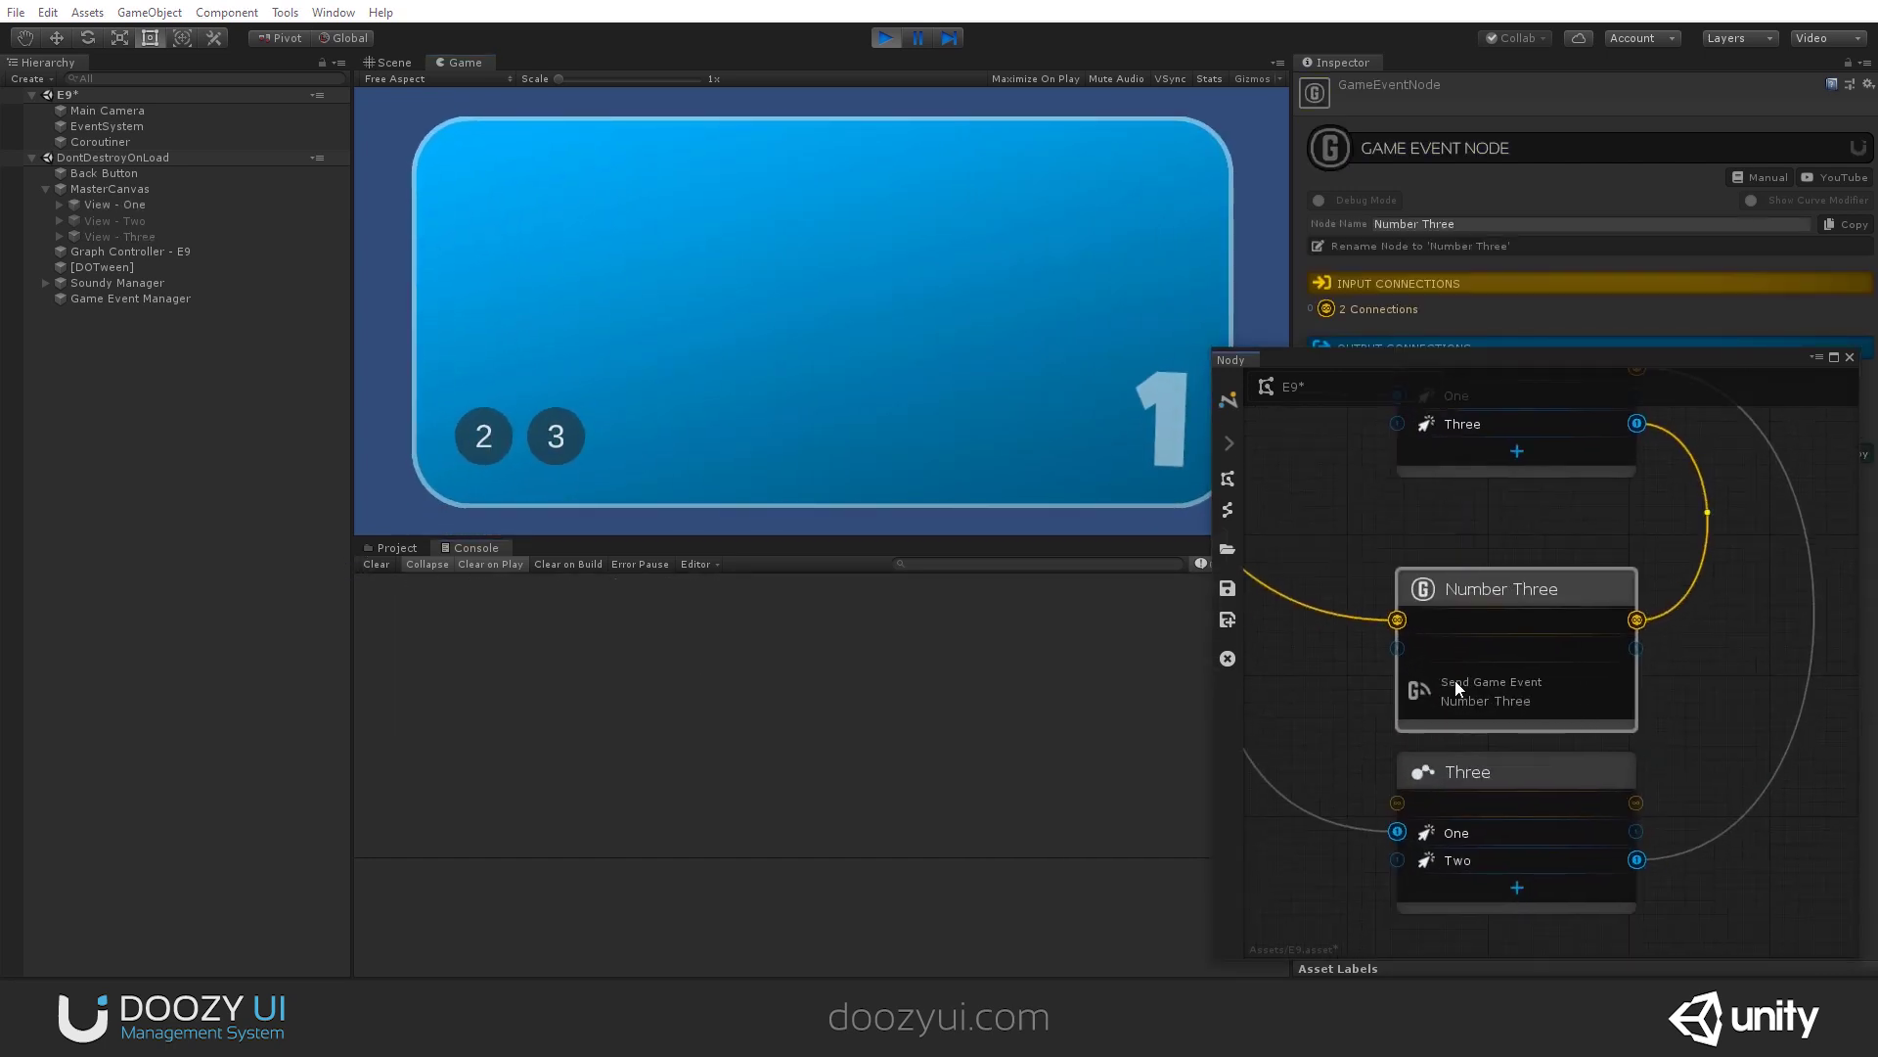
left_click(558, 436)
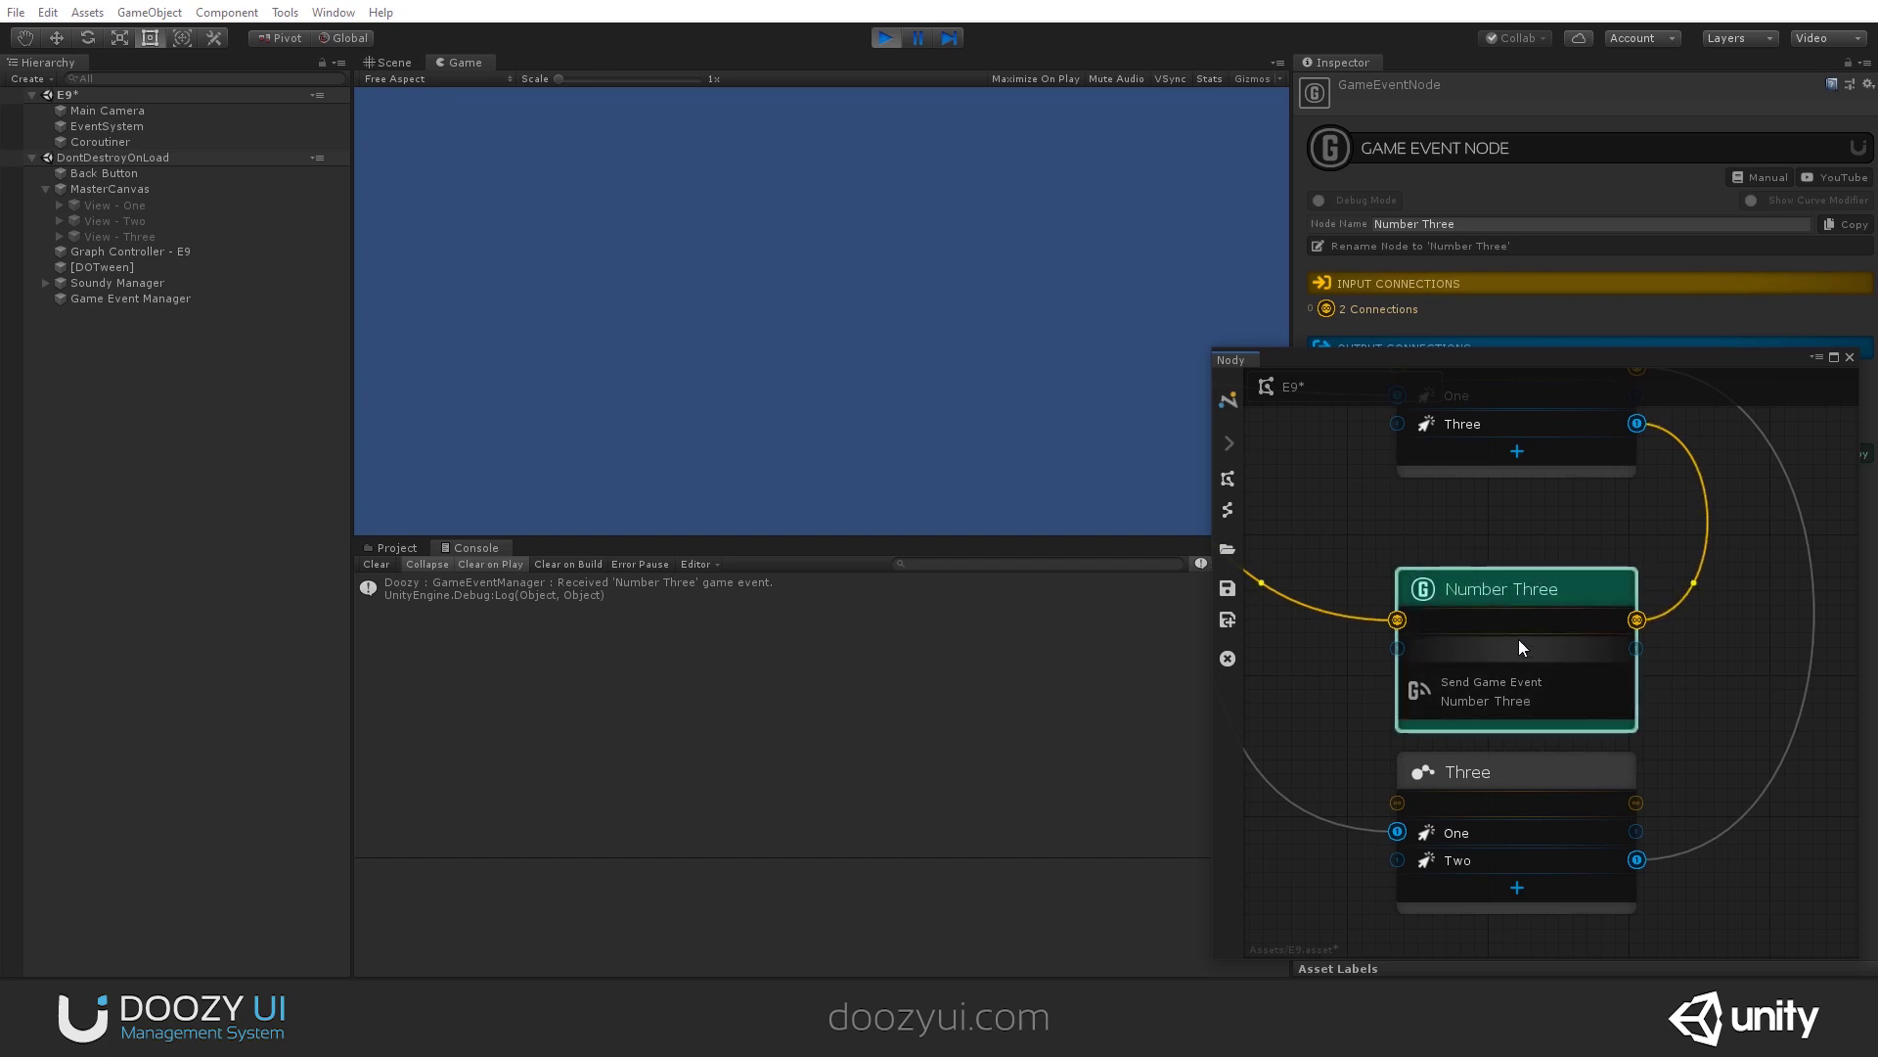
Step: Connect Number Three's output socket to the Three node's input
scroll(1520, 636, "down", 4)
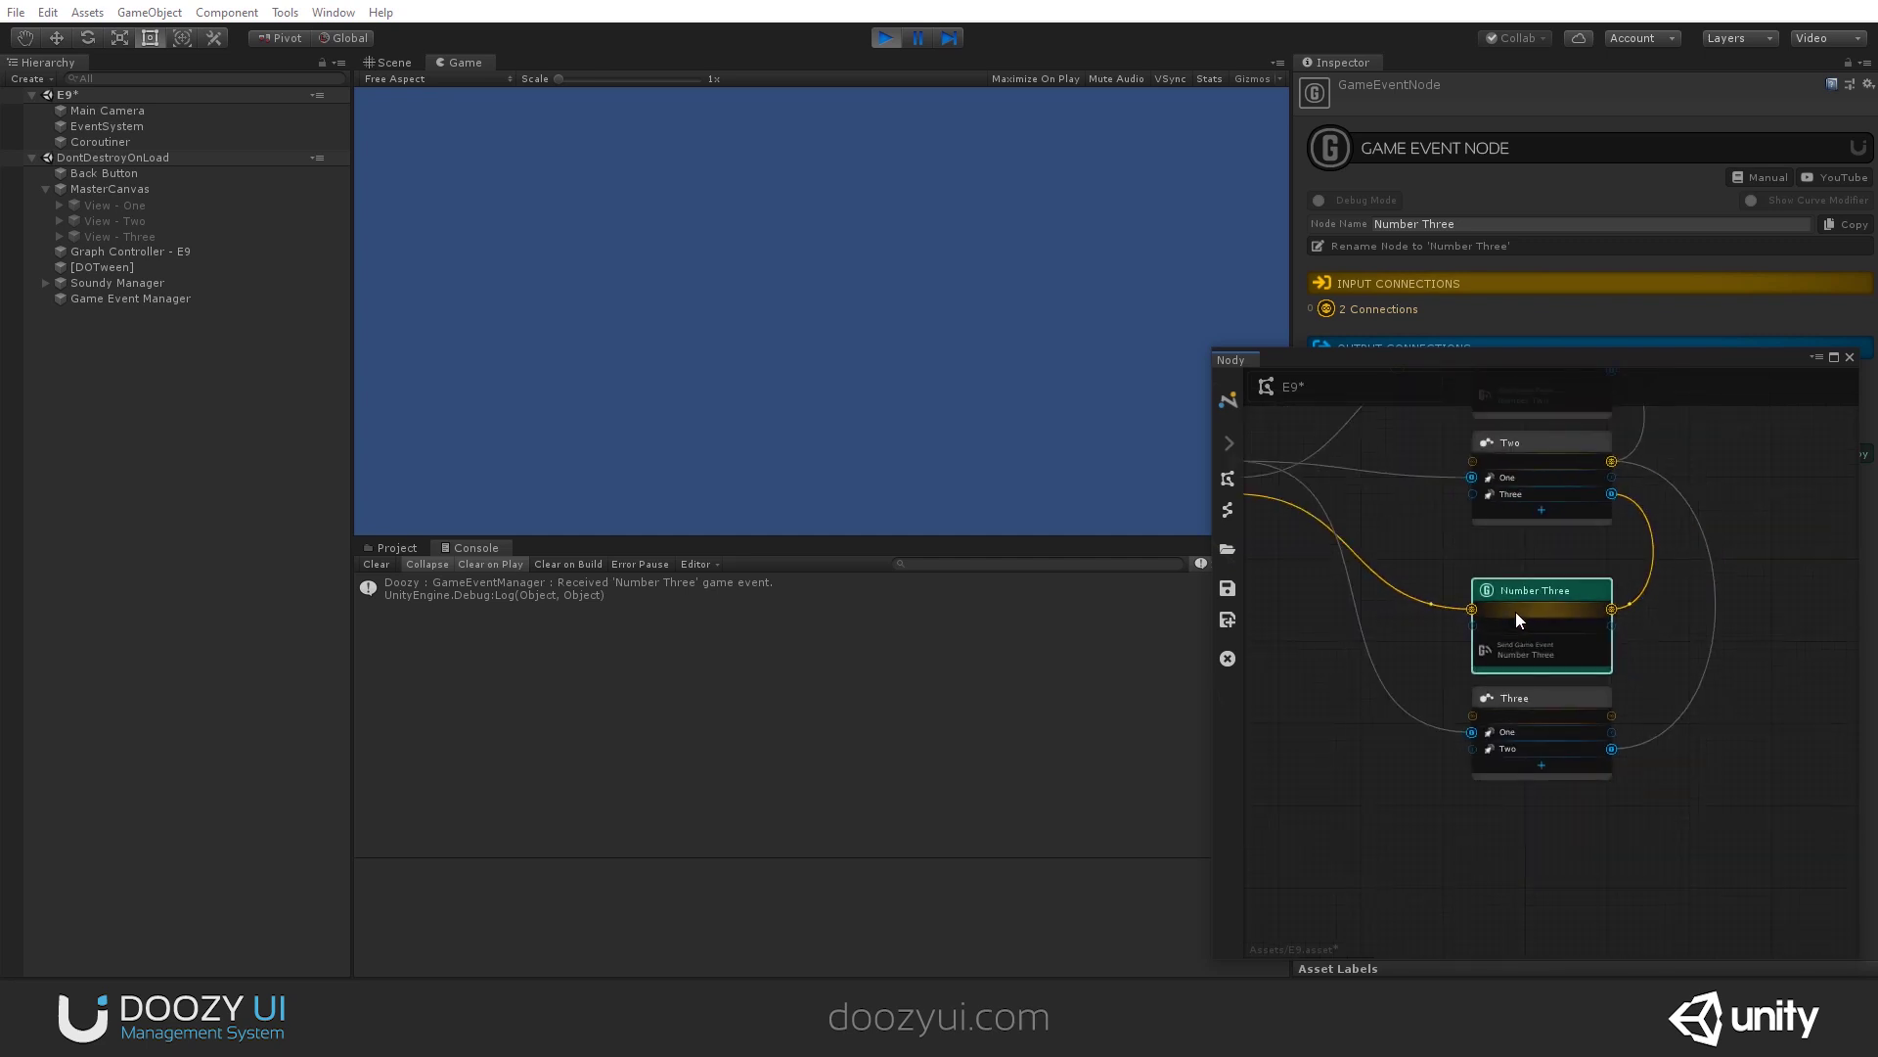
scroll(1519, 616, "up", 3)
scroll(1518, 623, "down", 2)
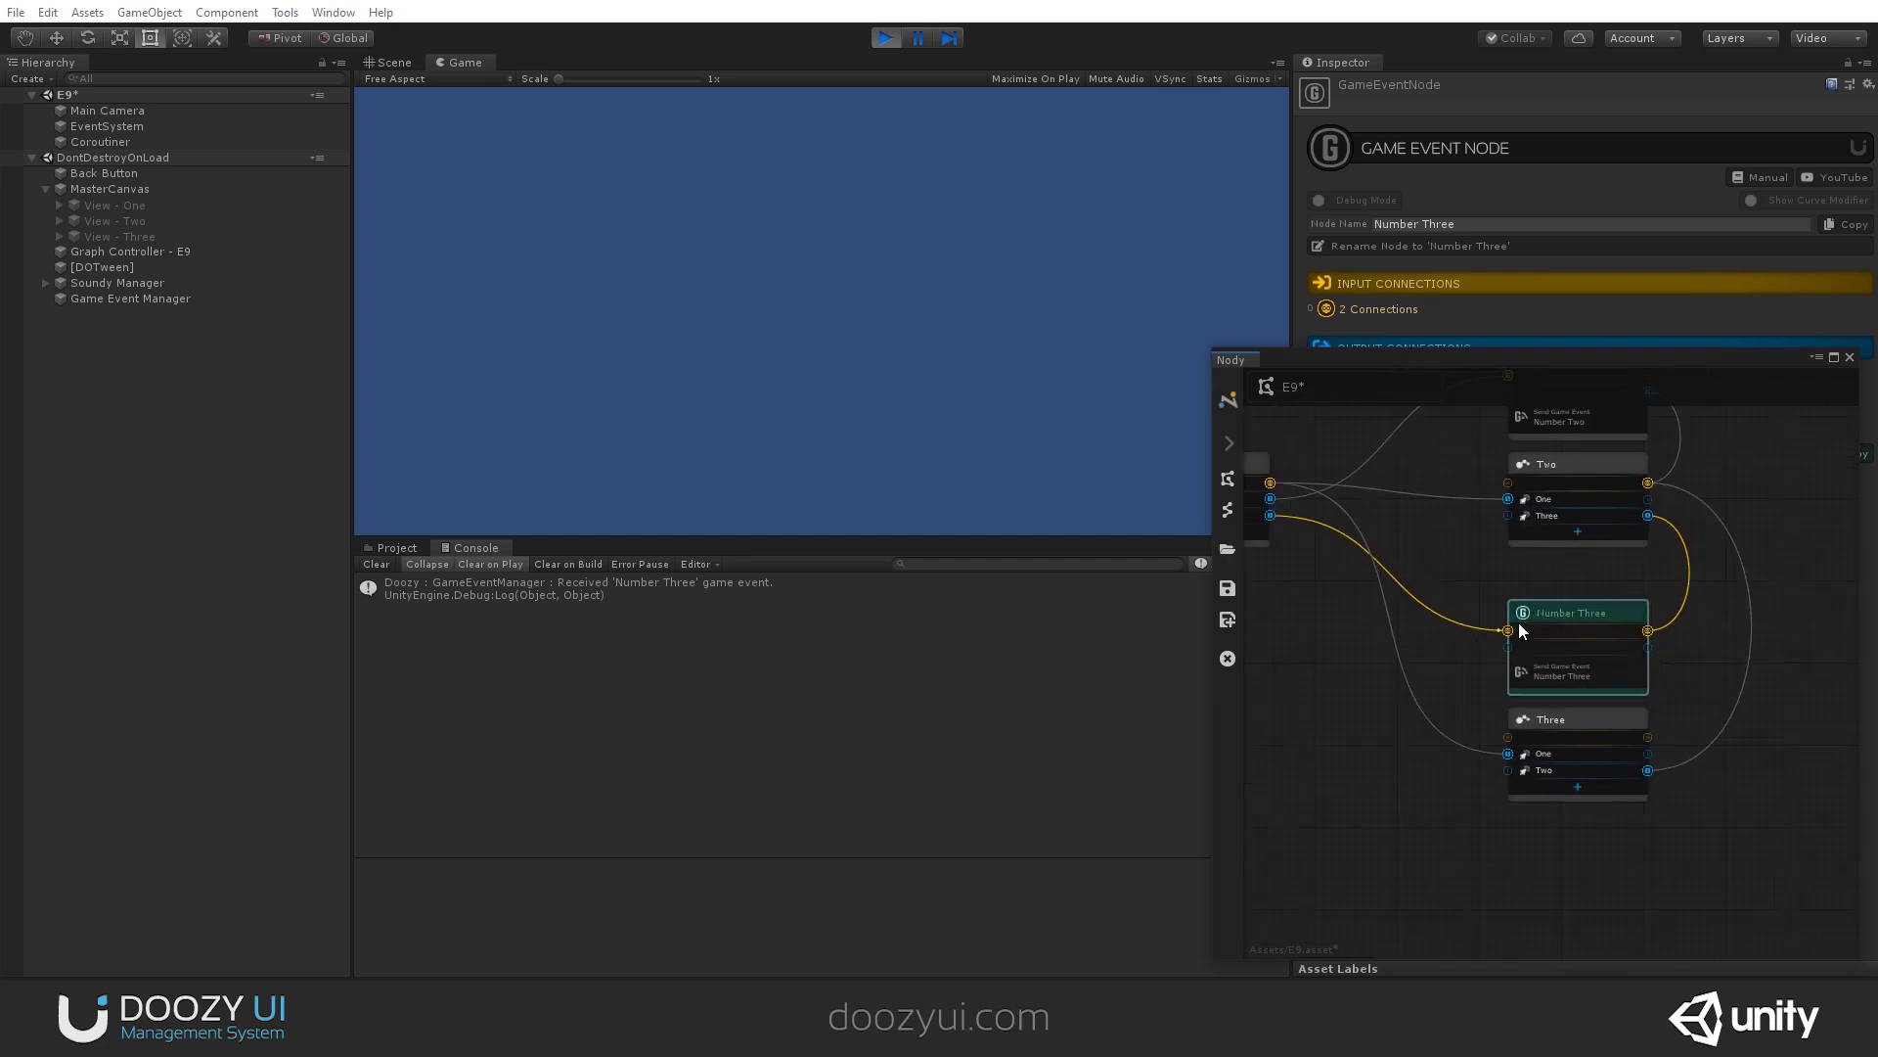
scroll(1536, 622, "down", 1)
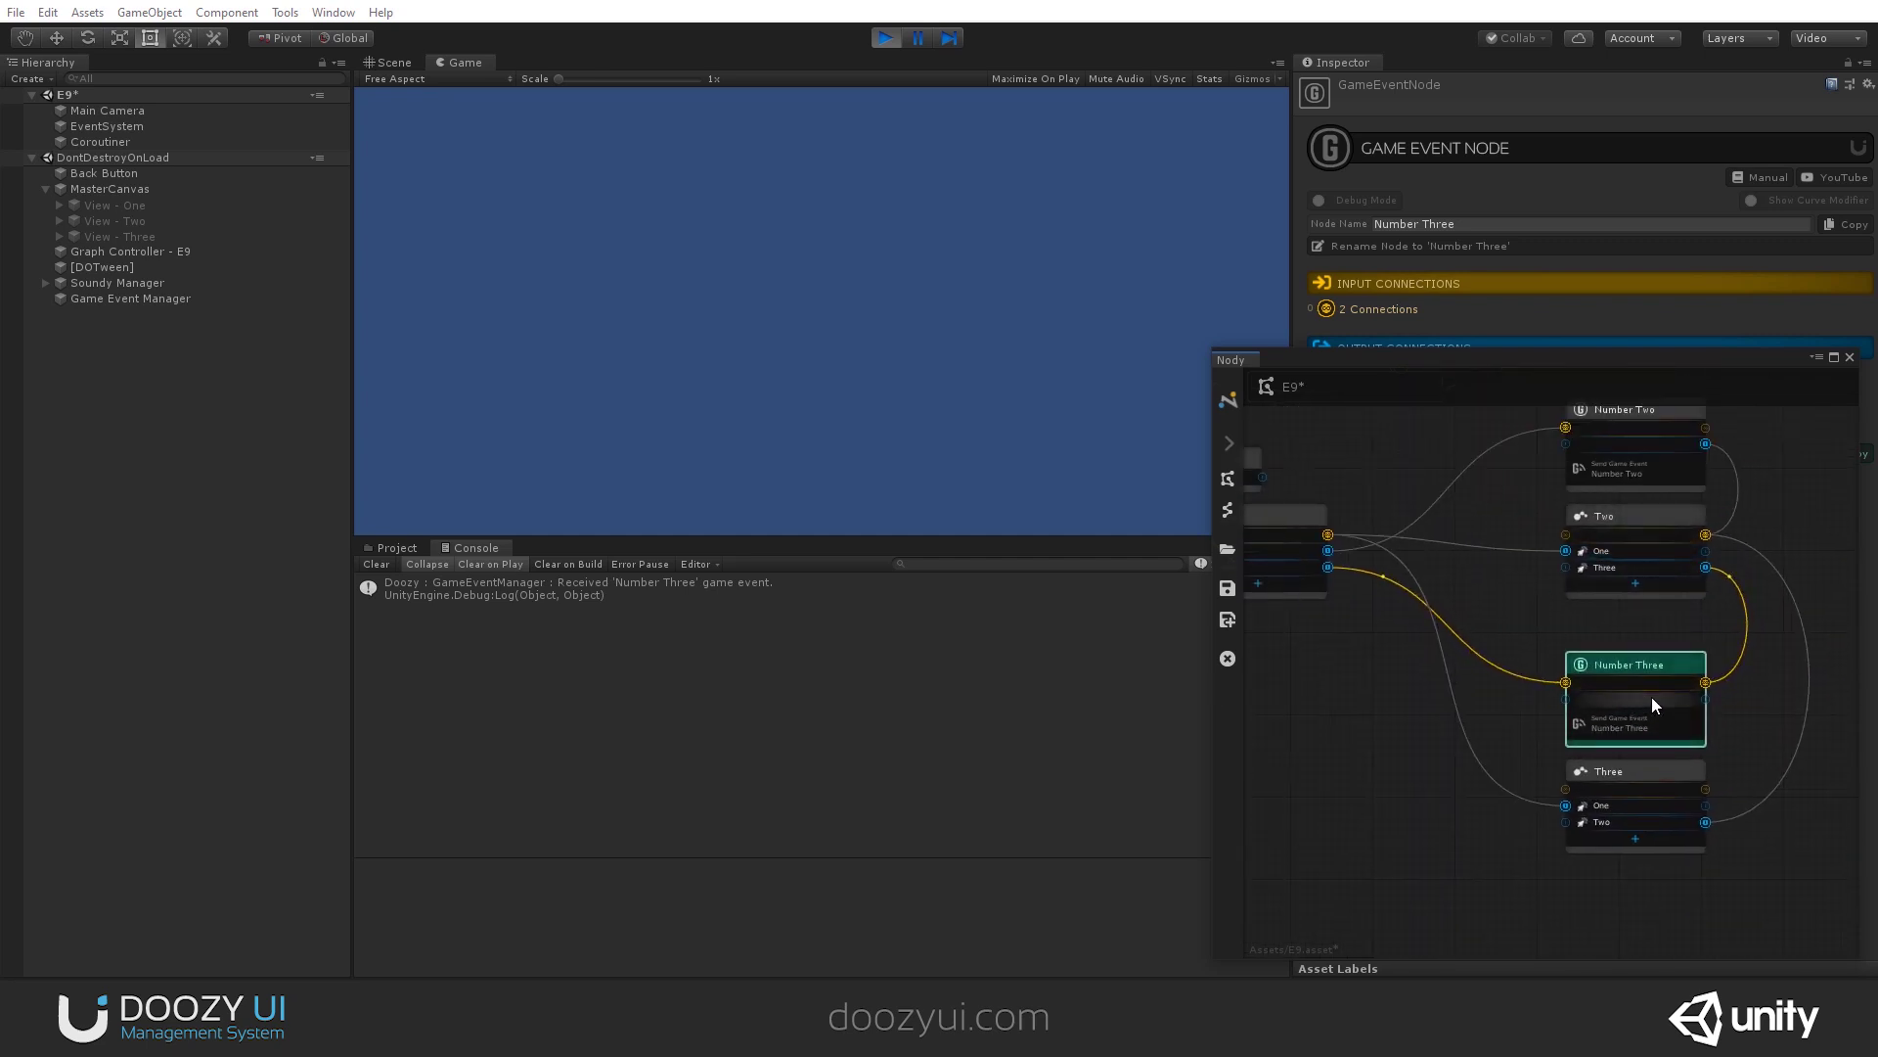
middle_click_drag(1685, 668, 1647, 637)
scroll(1645, 637, "up", 3)
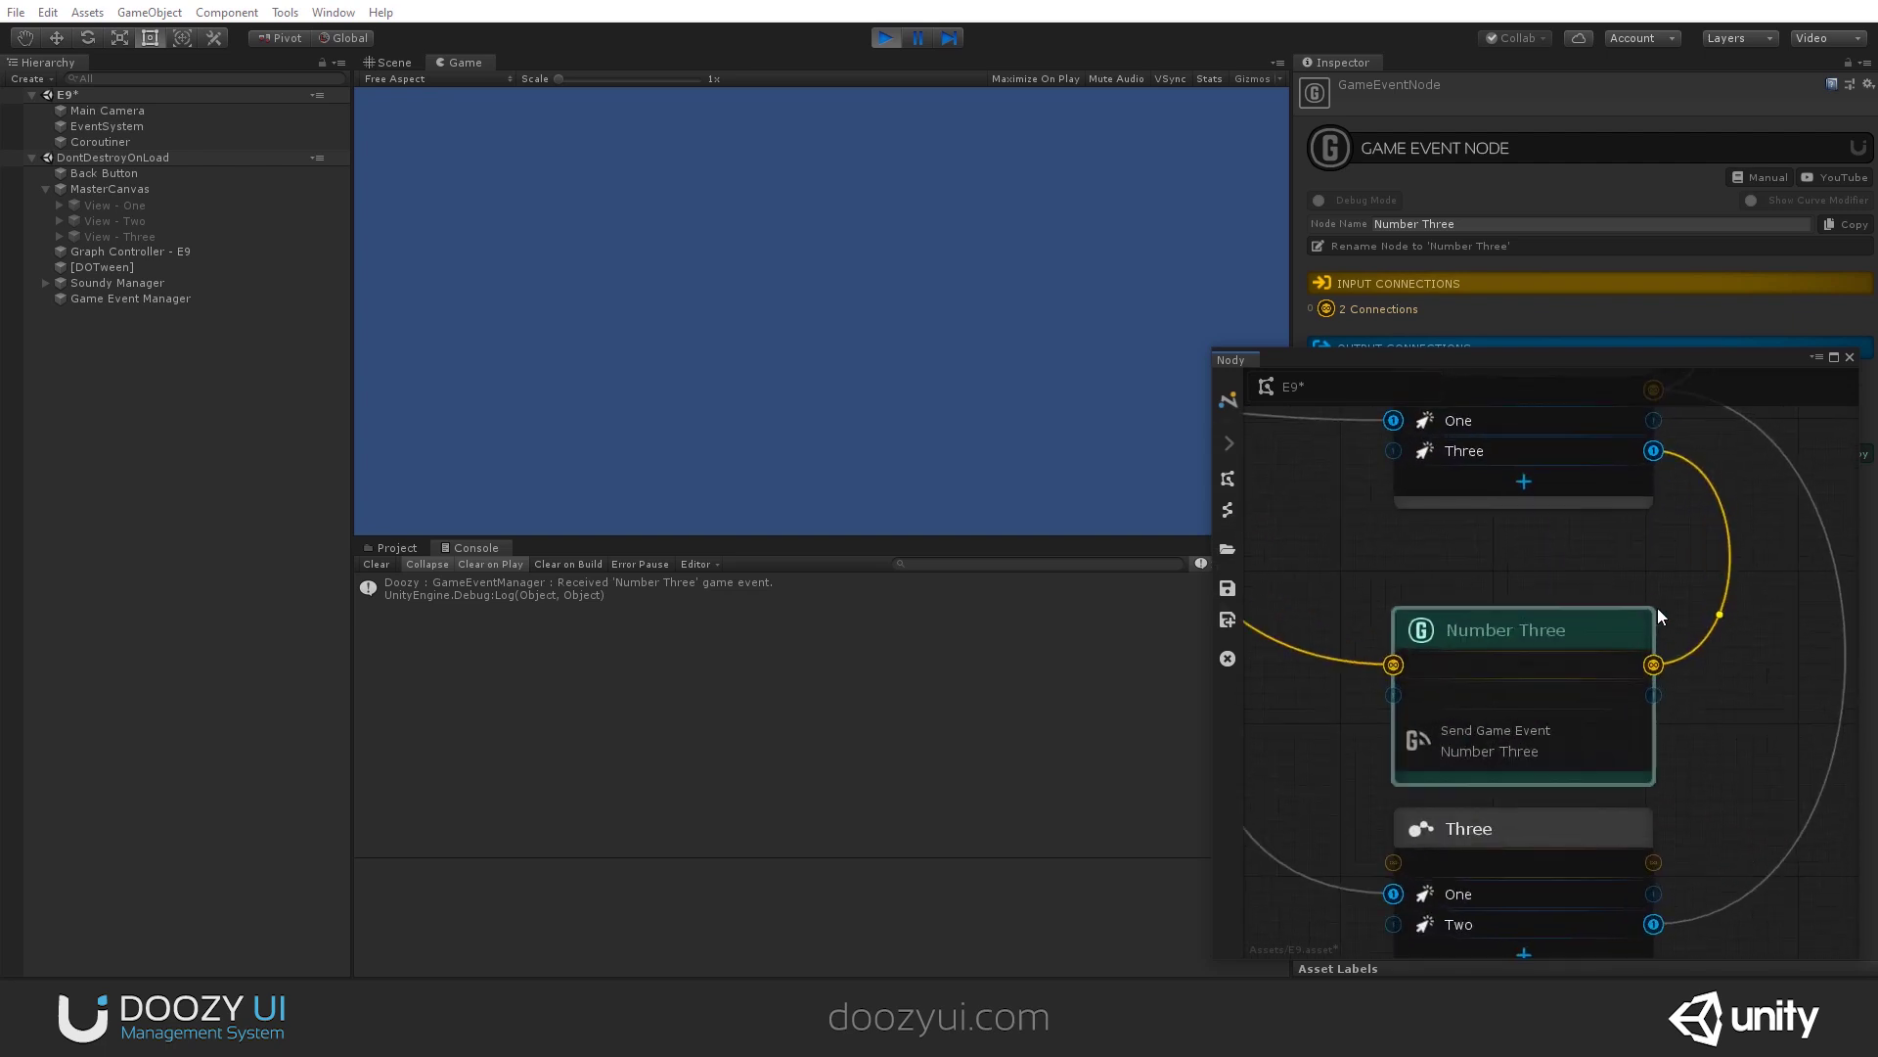
middle_click_drag(1417, 700, 1478, 568)
left_click_drag(1477, 567, 1609, 737)
Step: Set node Three as the active node and verify view One now reaches view Three
right_click(1551, 701)
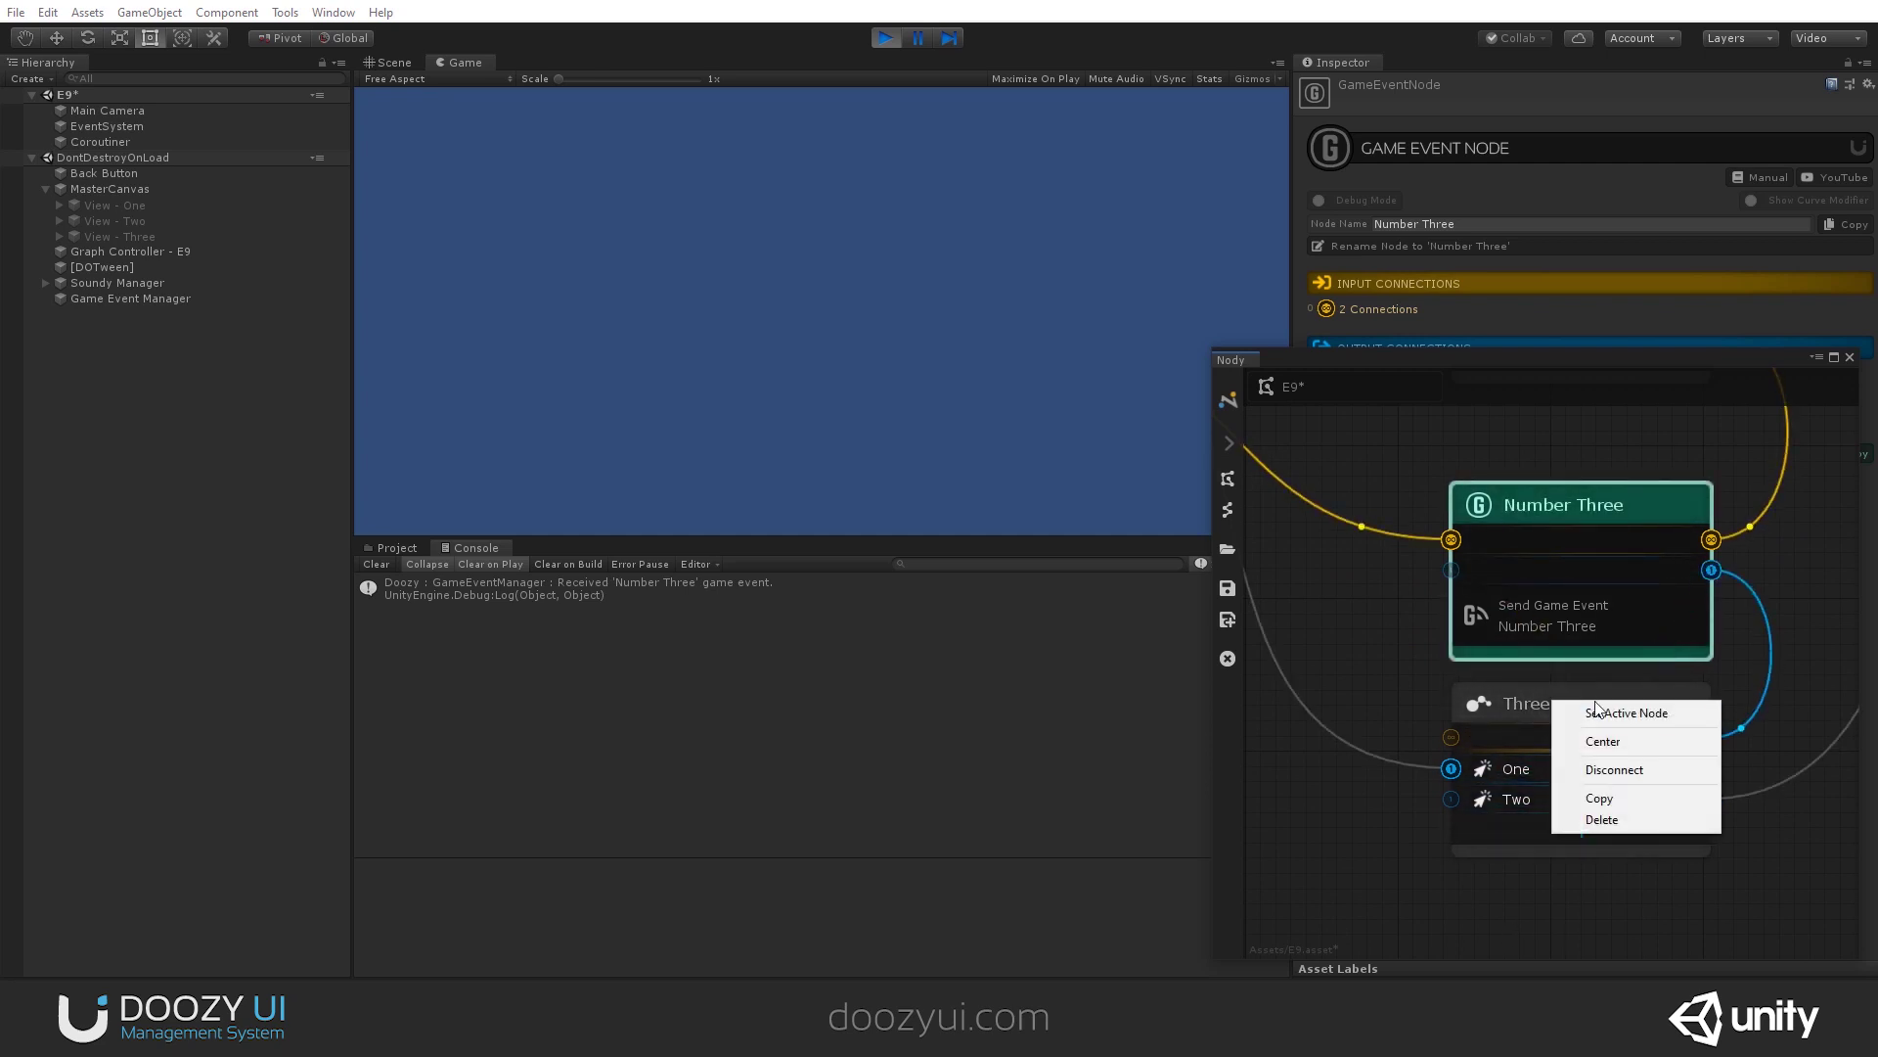
left_click(1587, 713)
scroll(1338, 667, "down", 3)
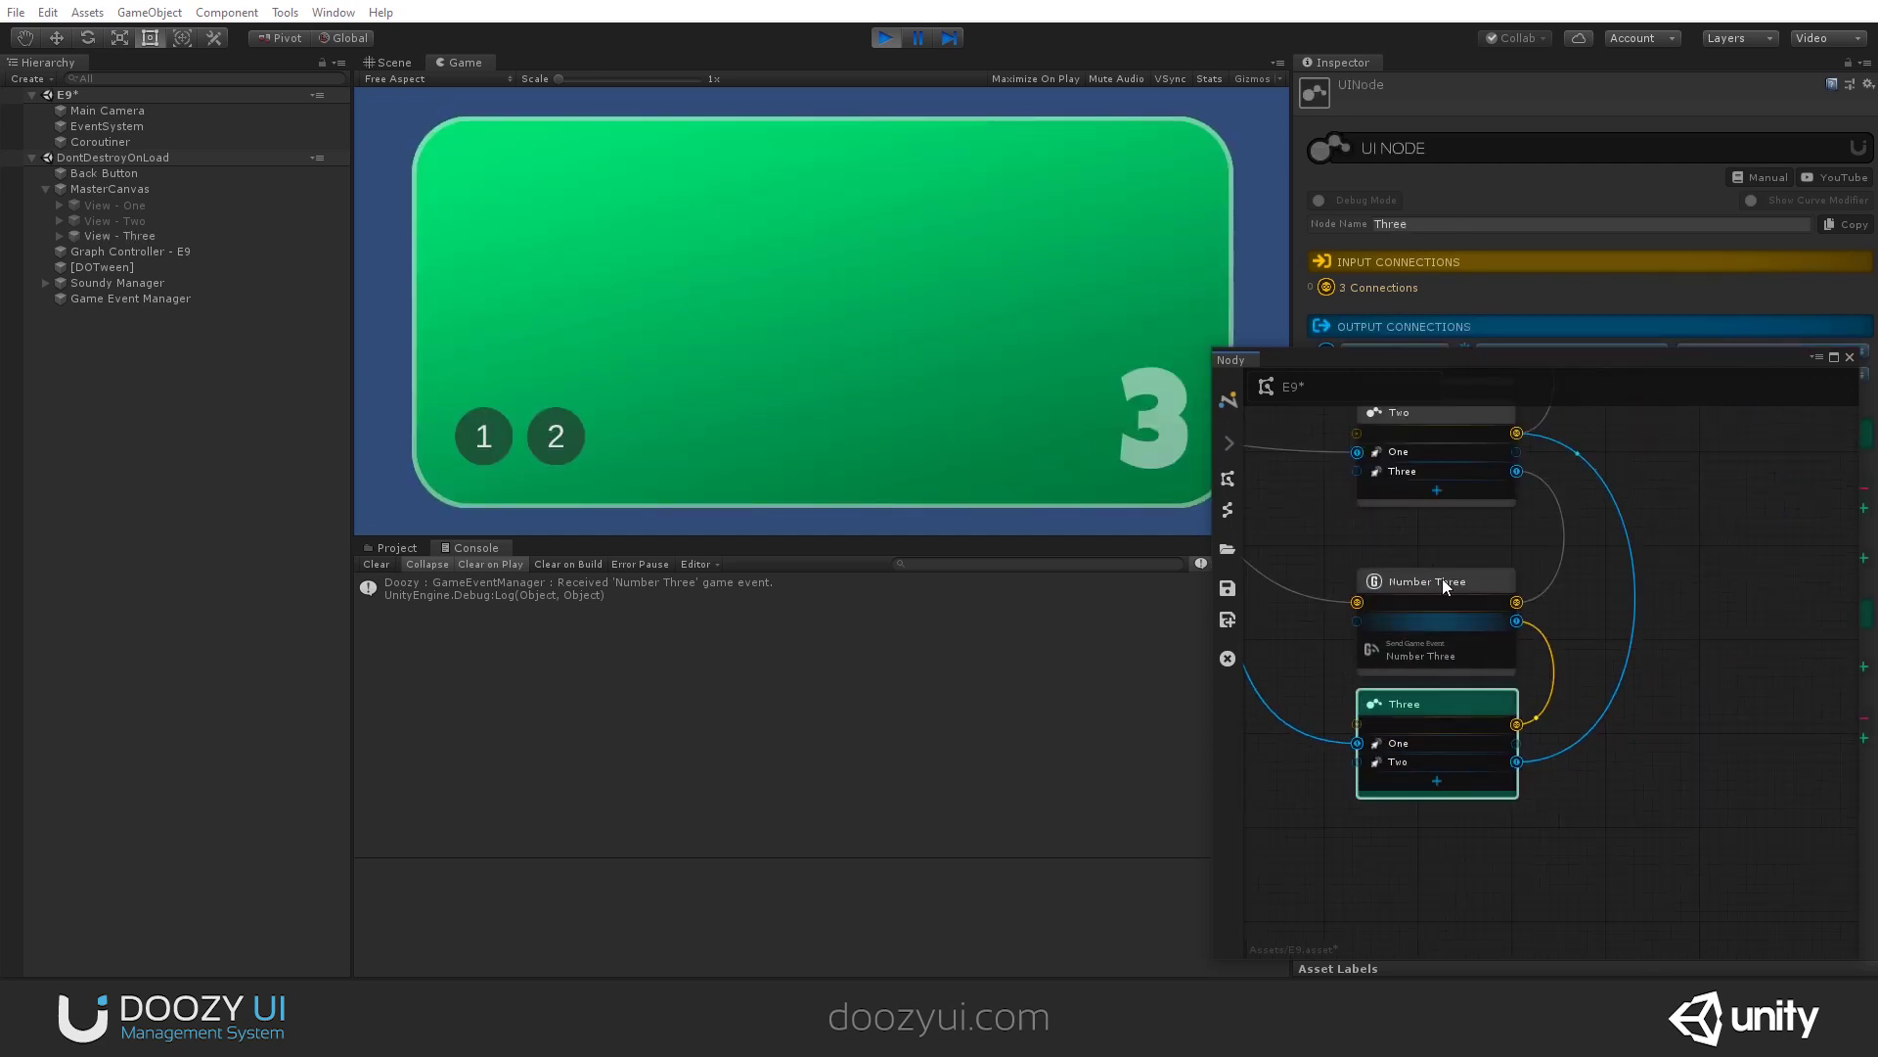
left_click(484, 432)
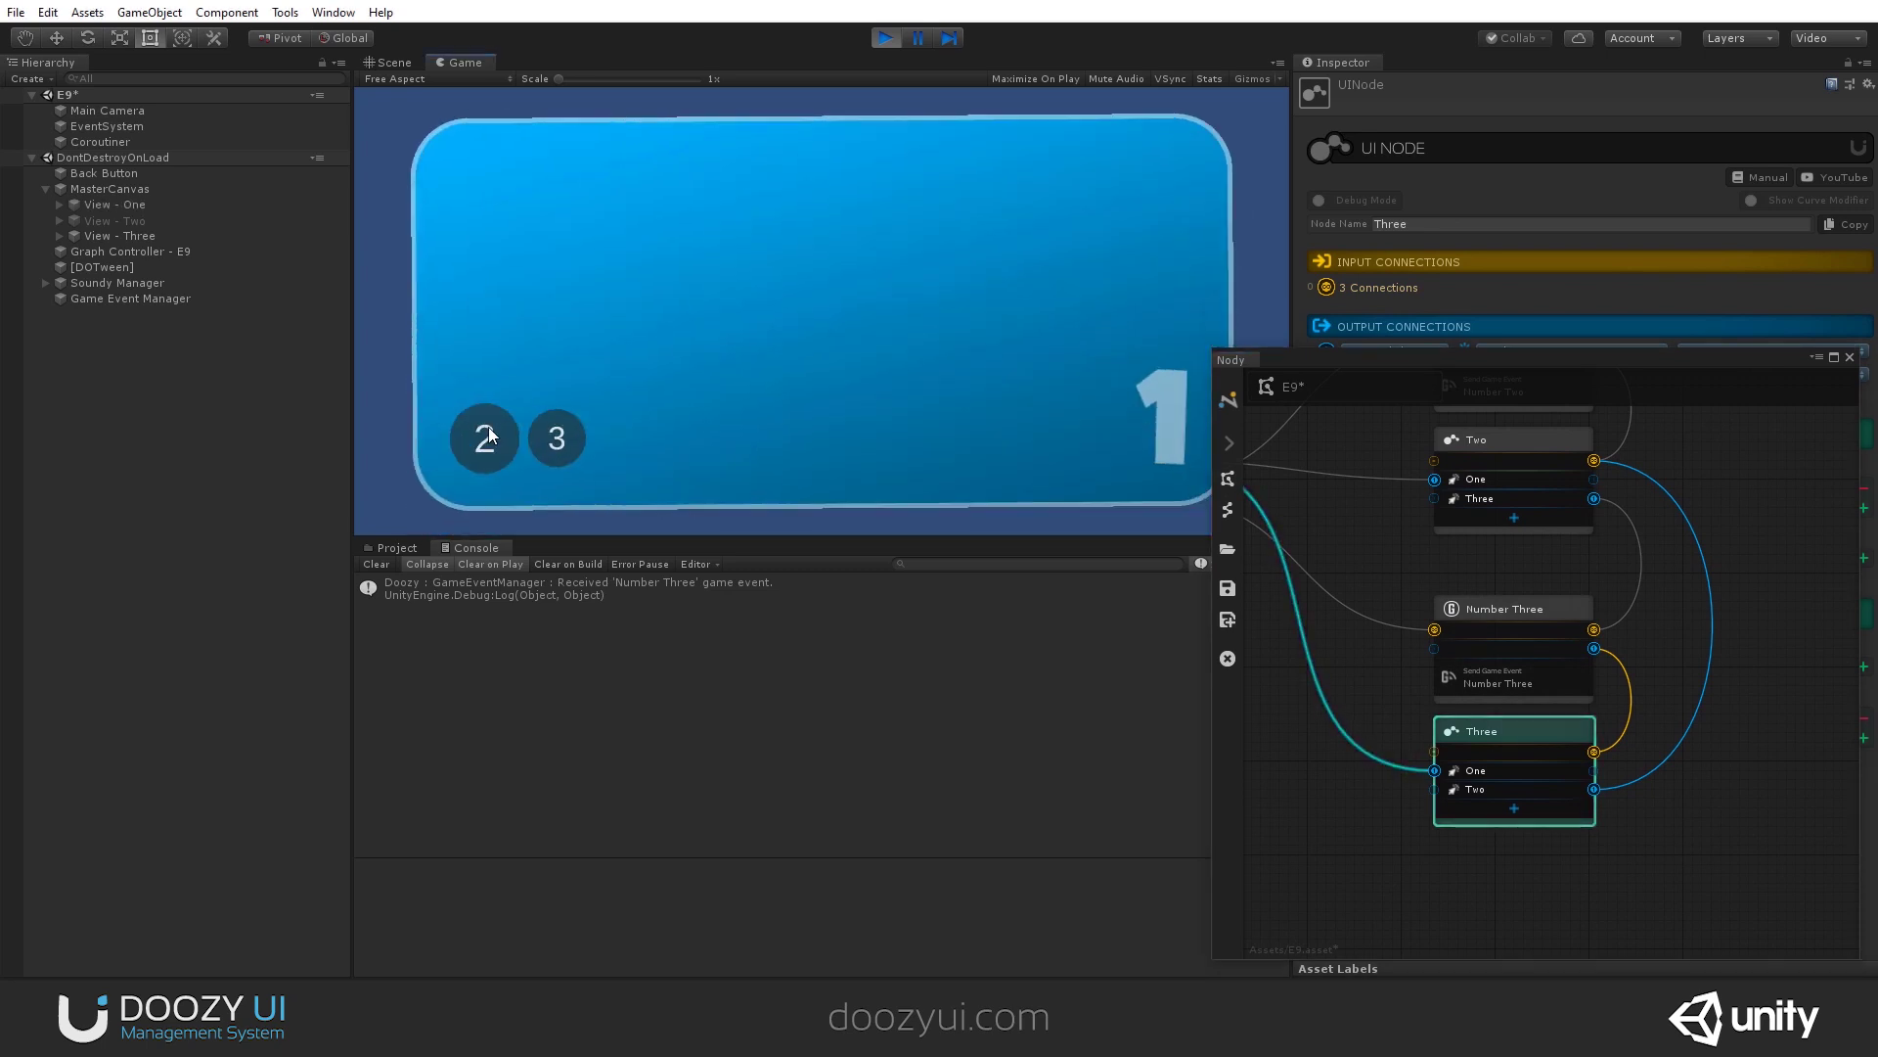
left_click(555, 438)
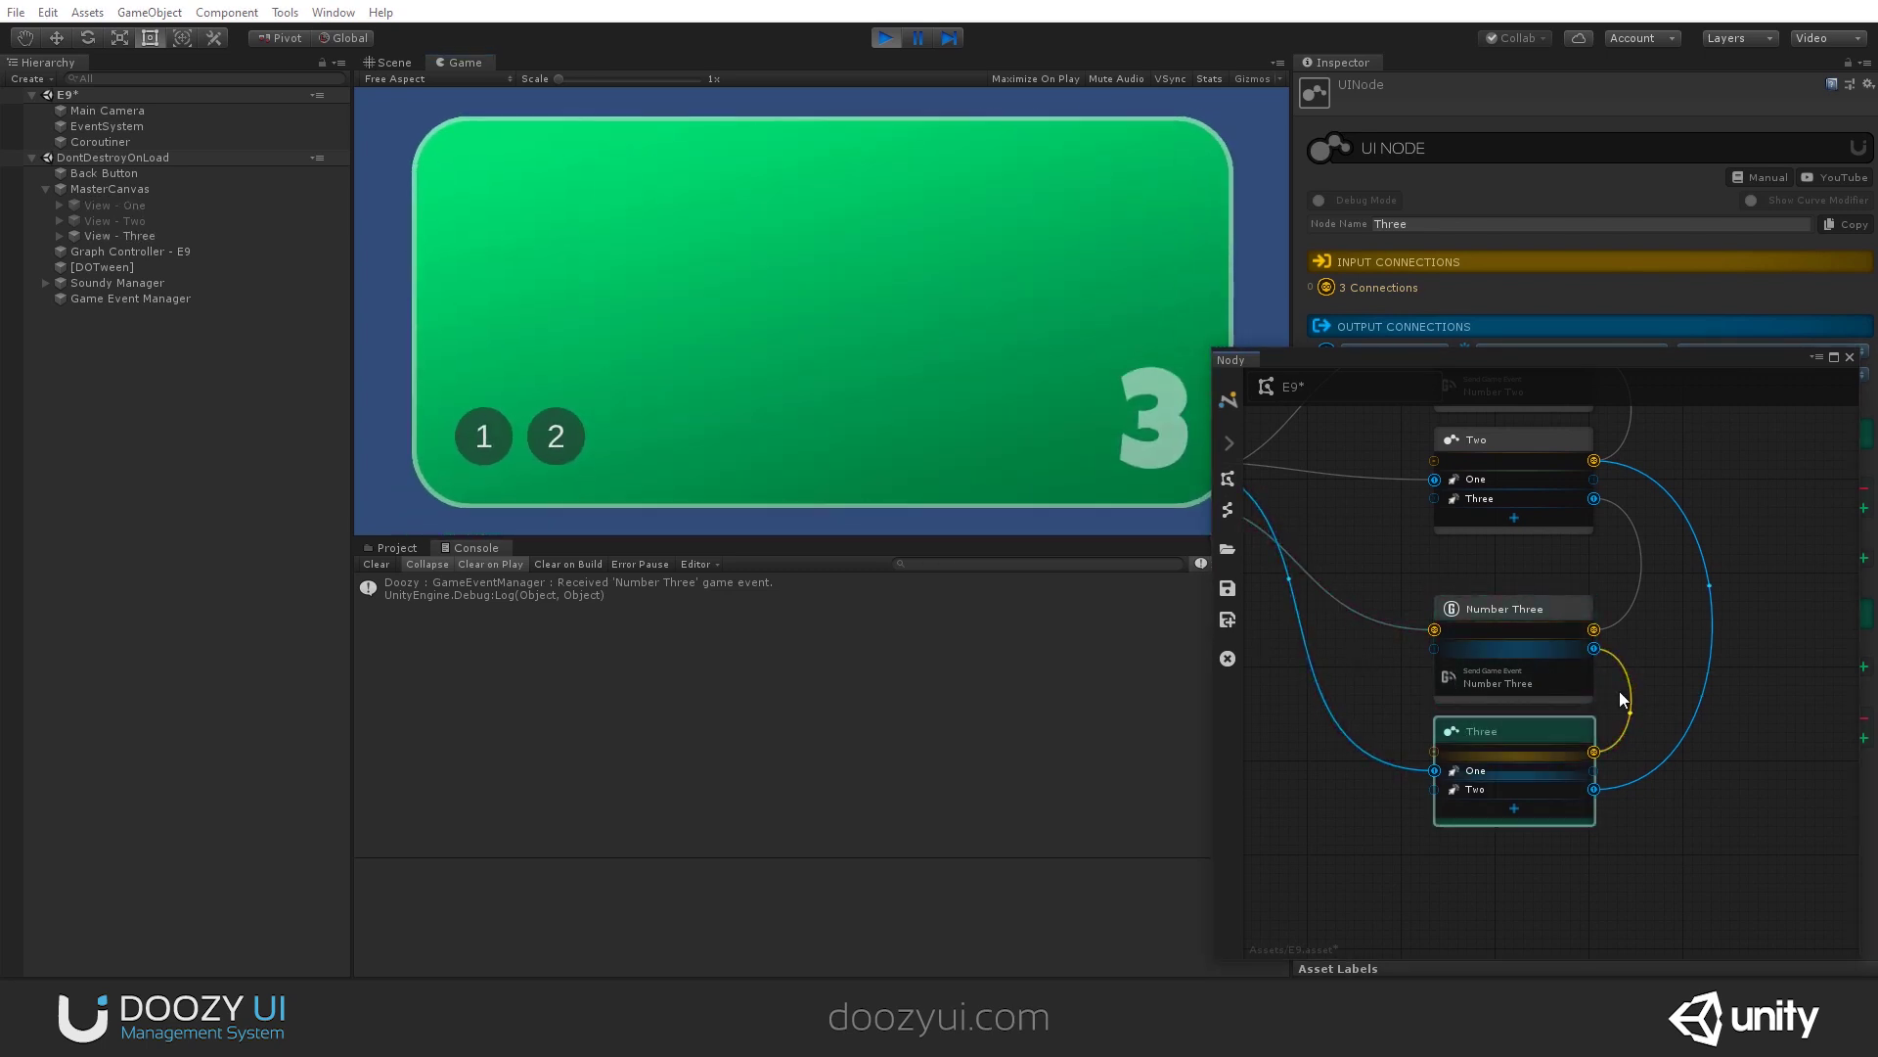
Step: Pan the graph to show Start and One, and move the Nody window off Three's settings
scroll(1309, 563, "down", 3)
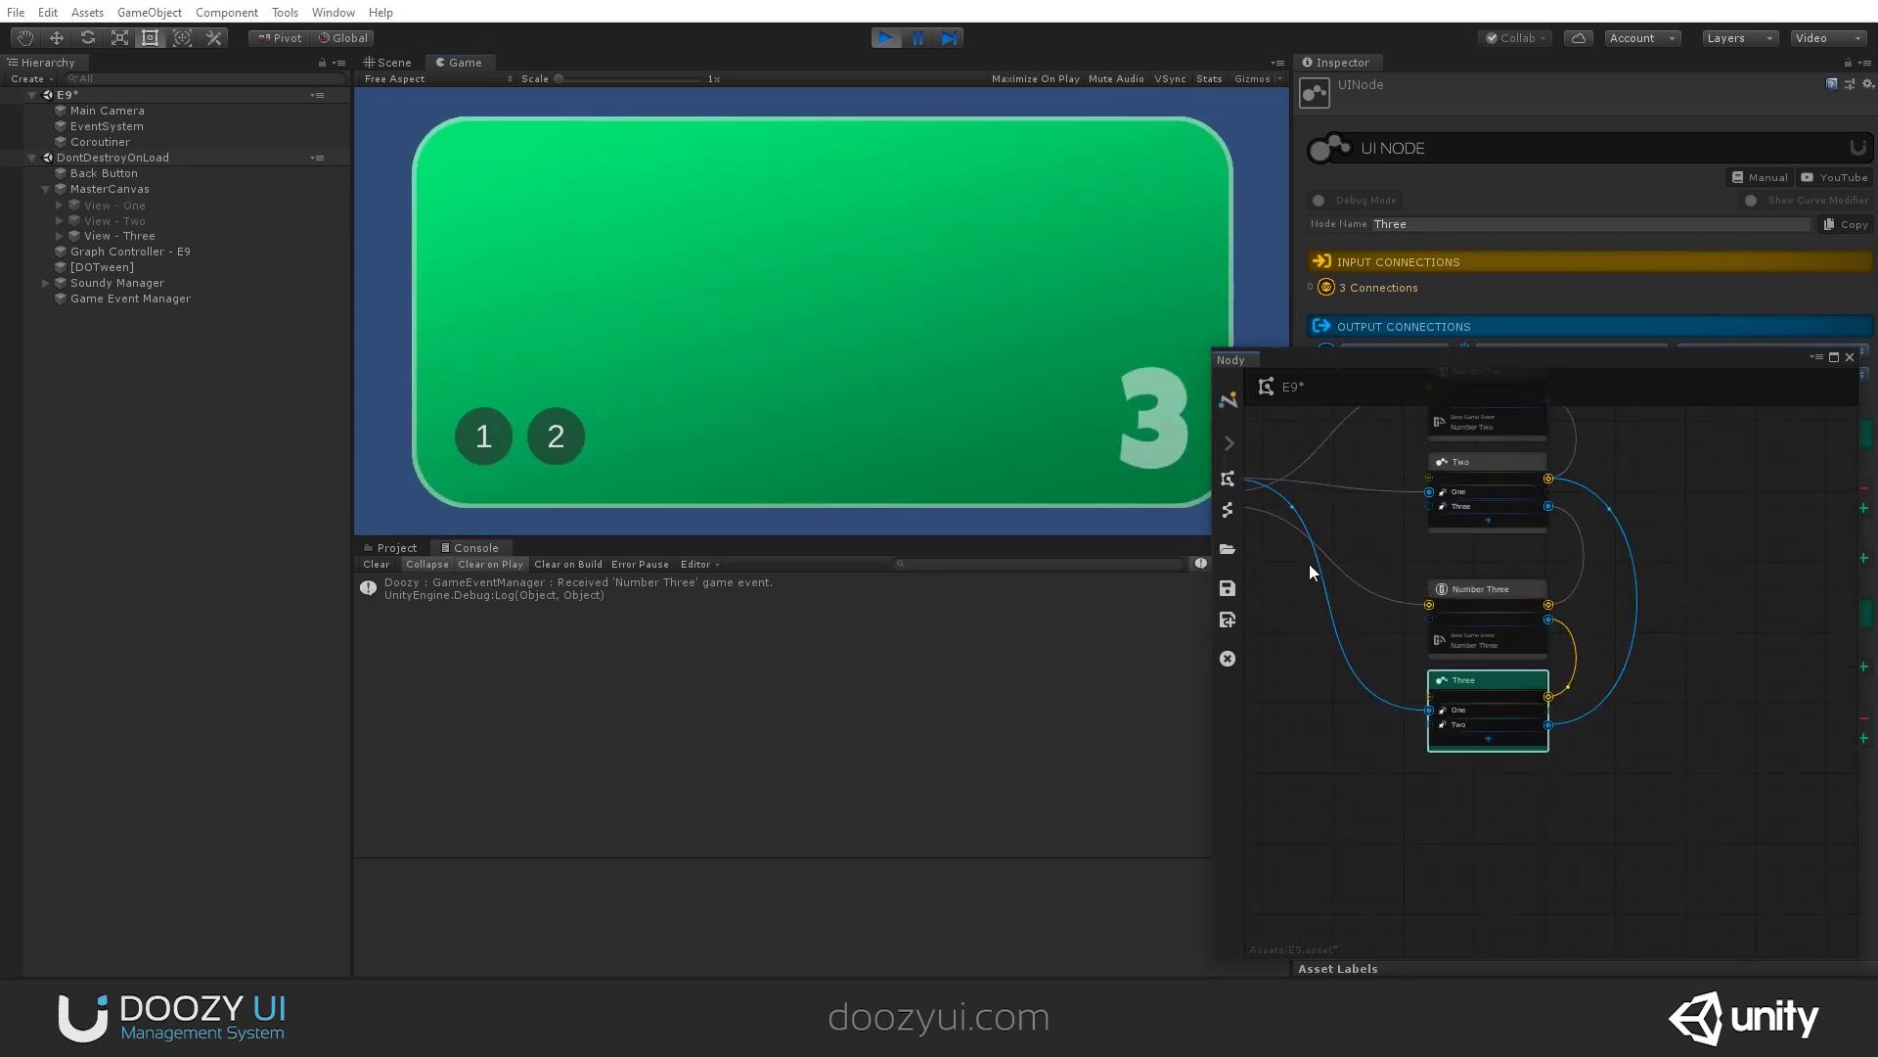
middle_click_drag(1350, 626, 1442, 669)
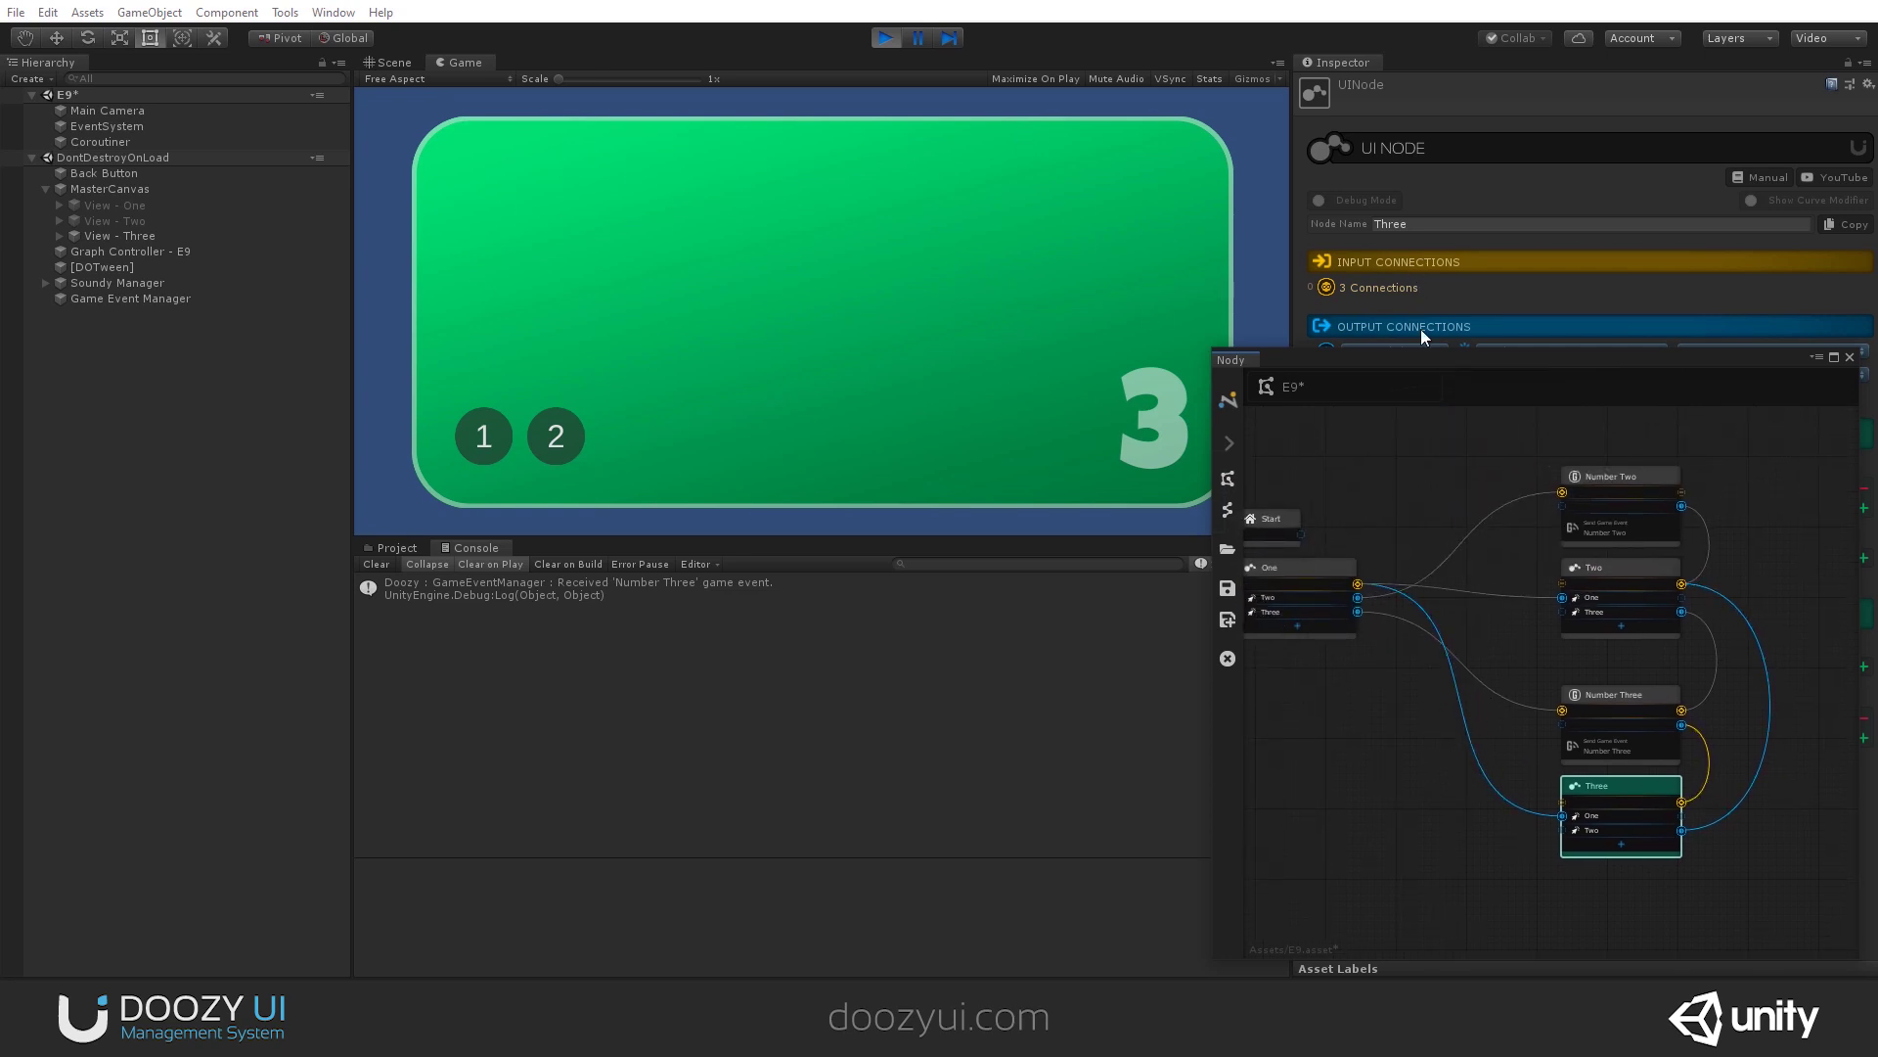
left_click_drag(1429, 360, 803, 200)
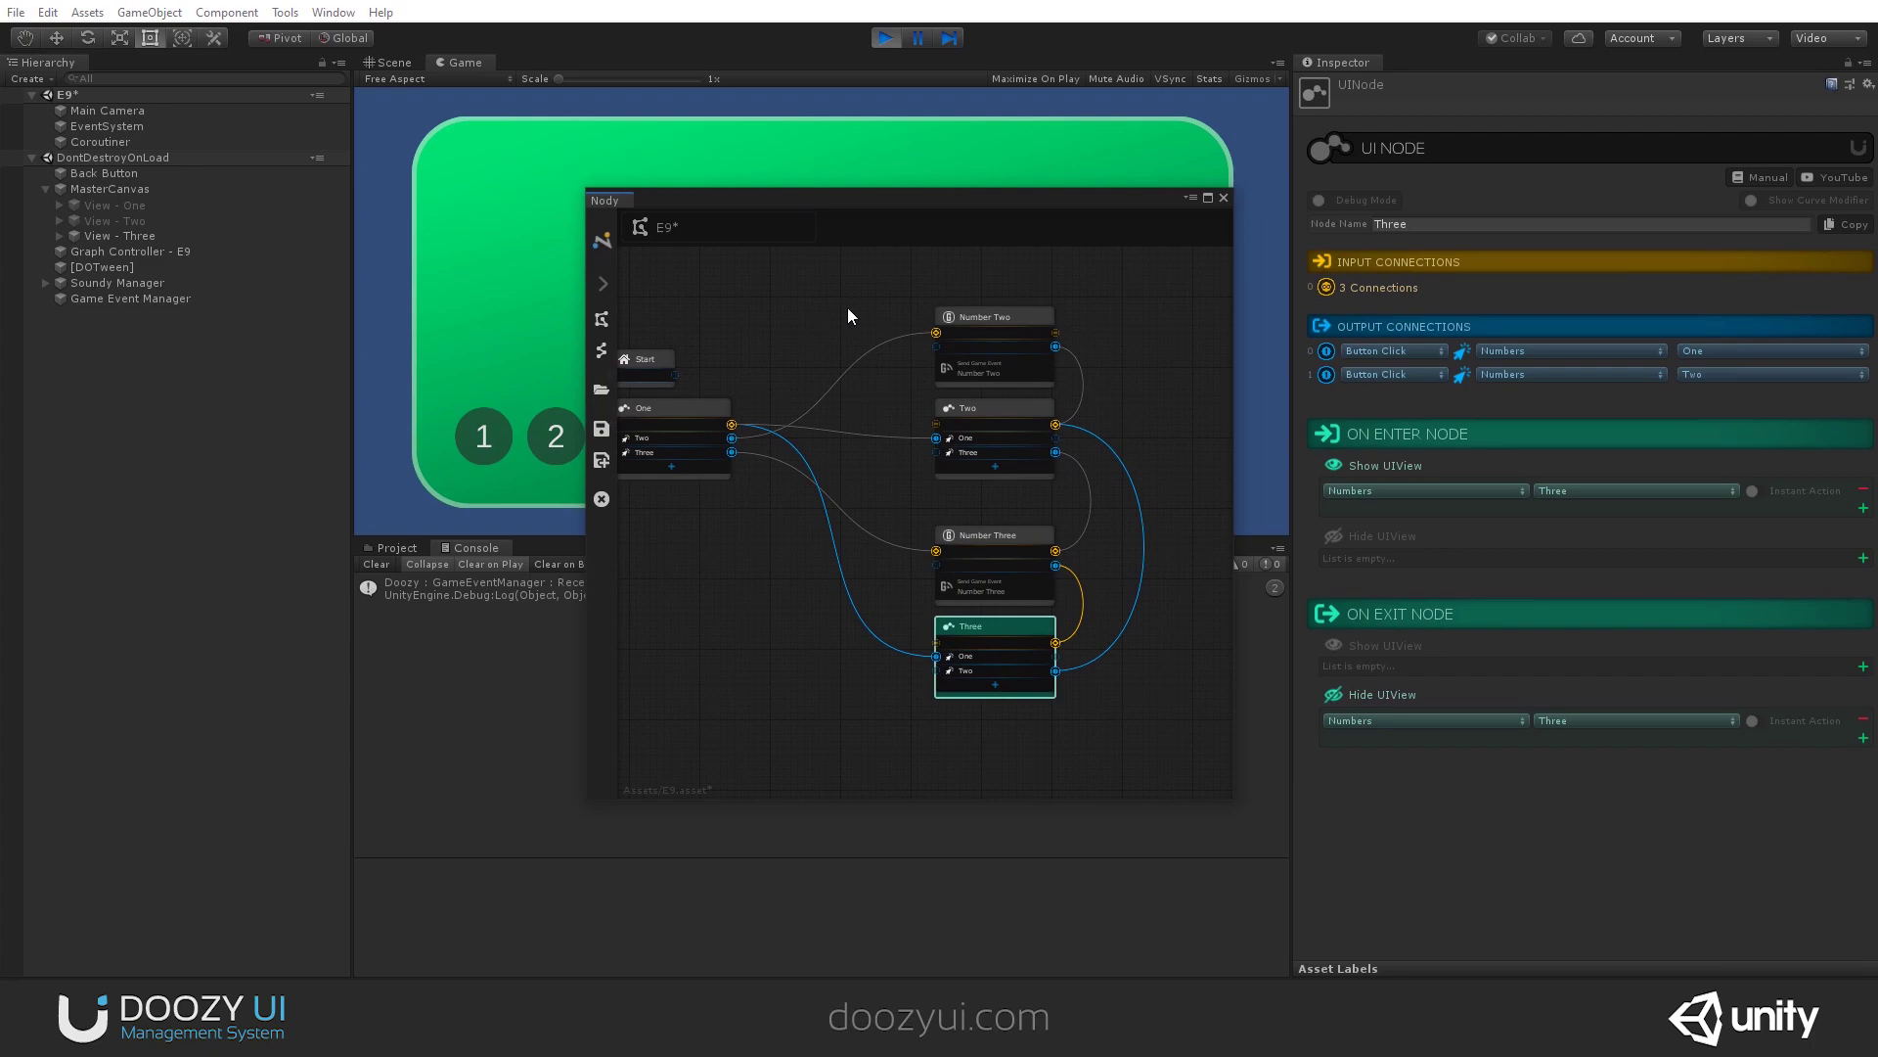